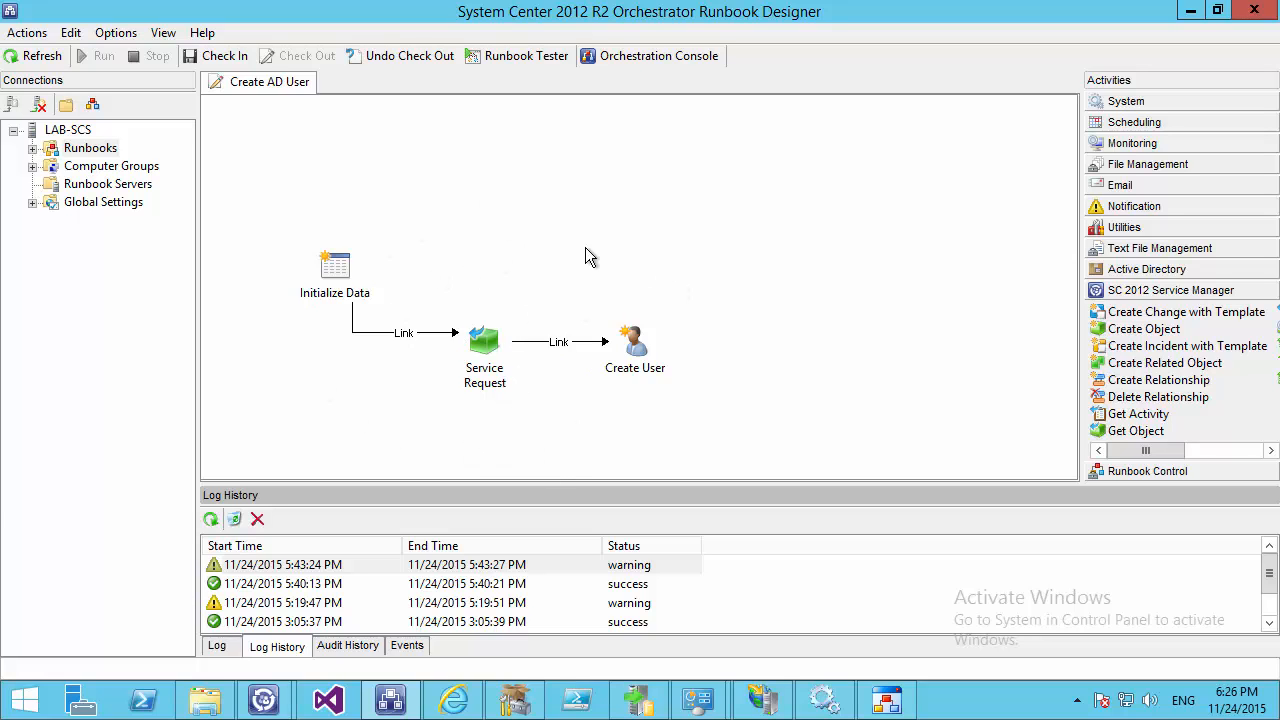
Review the properties of the Create User activity in the Create AD User runbook, without changing anything
click(479, 344)
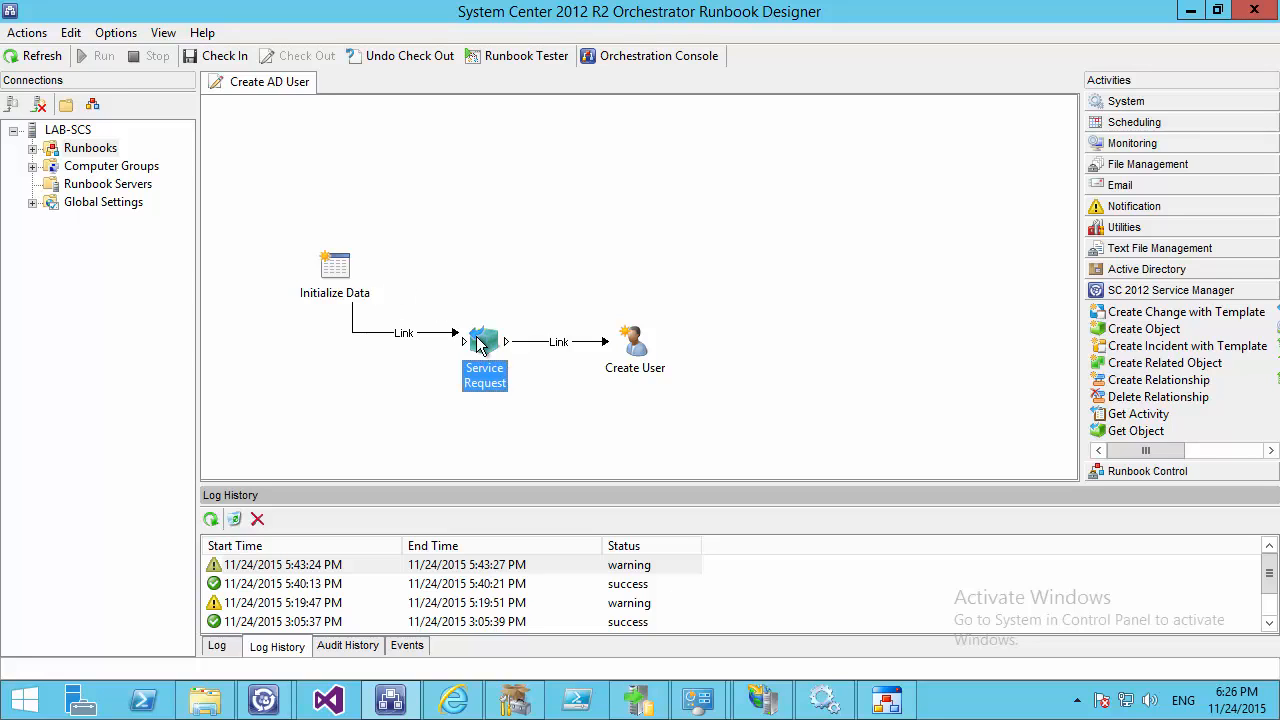
double_click(636, 345)
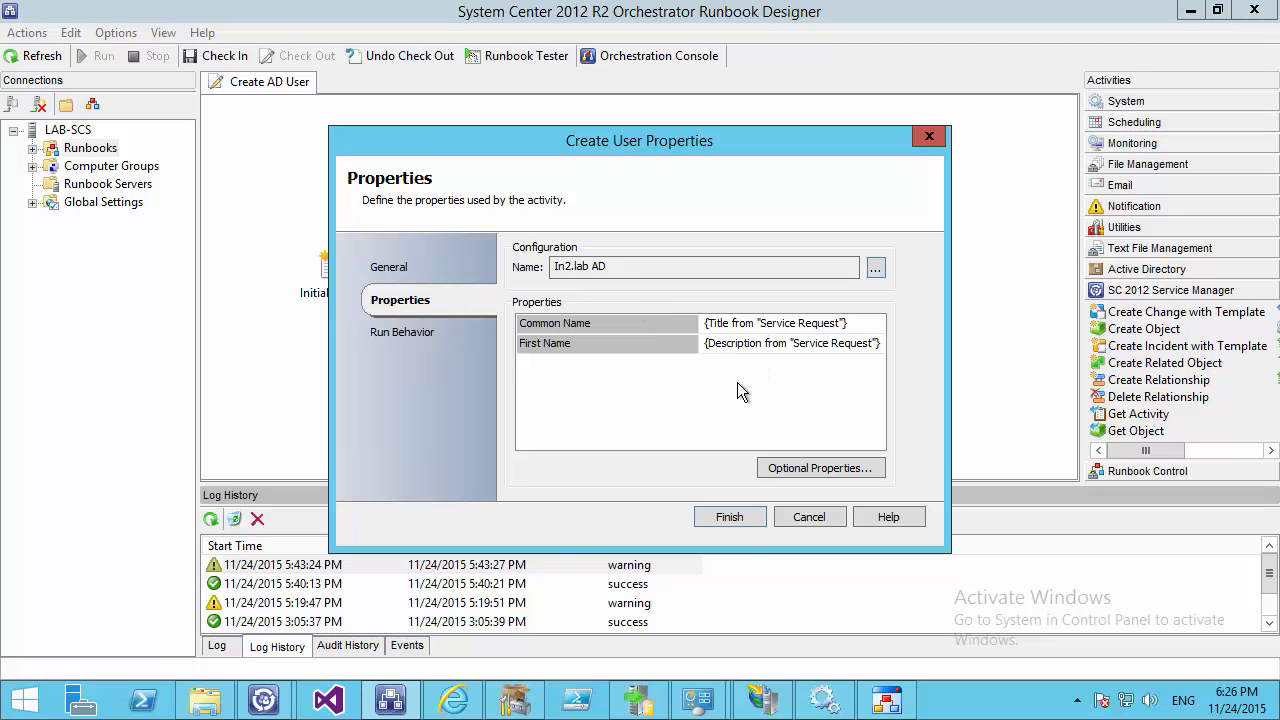
click(809, 517)
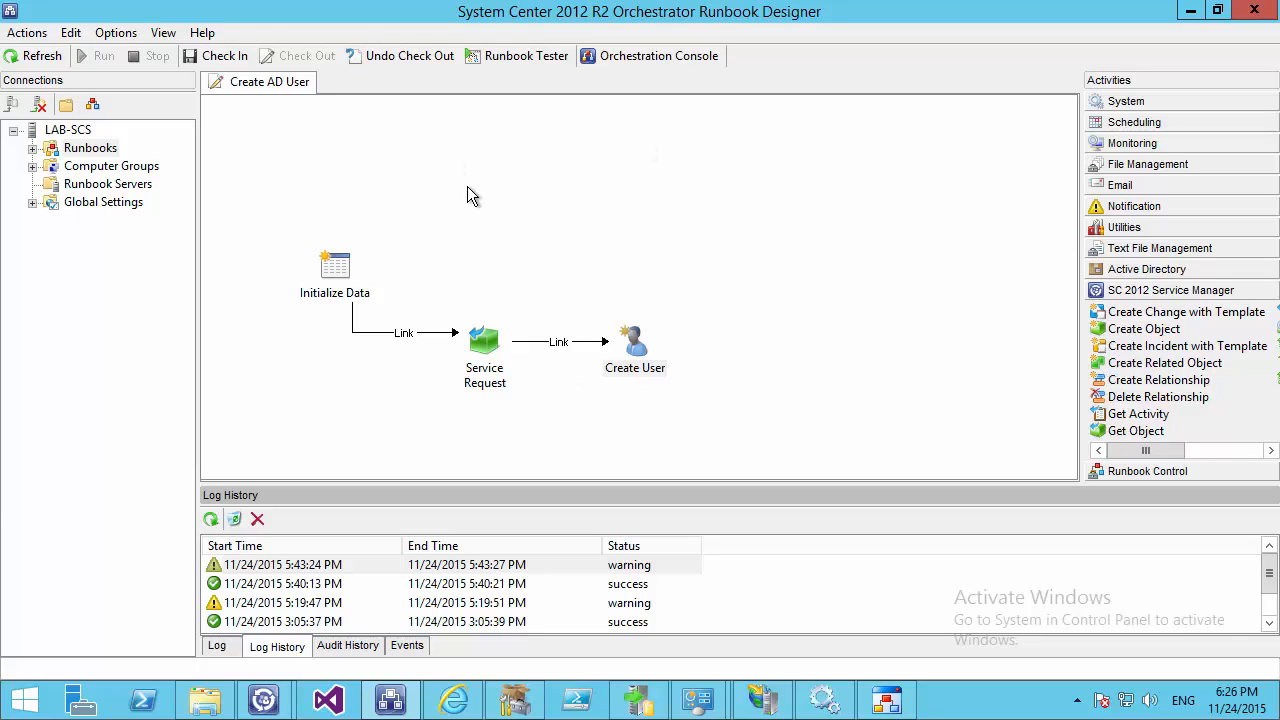
Switch to the Service Manager Authoring Tool, search the Class Browser for "service request" and expand the Service Request class
click(514, 700)
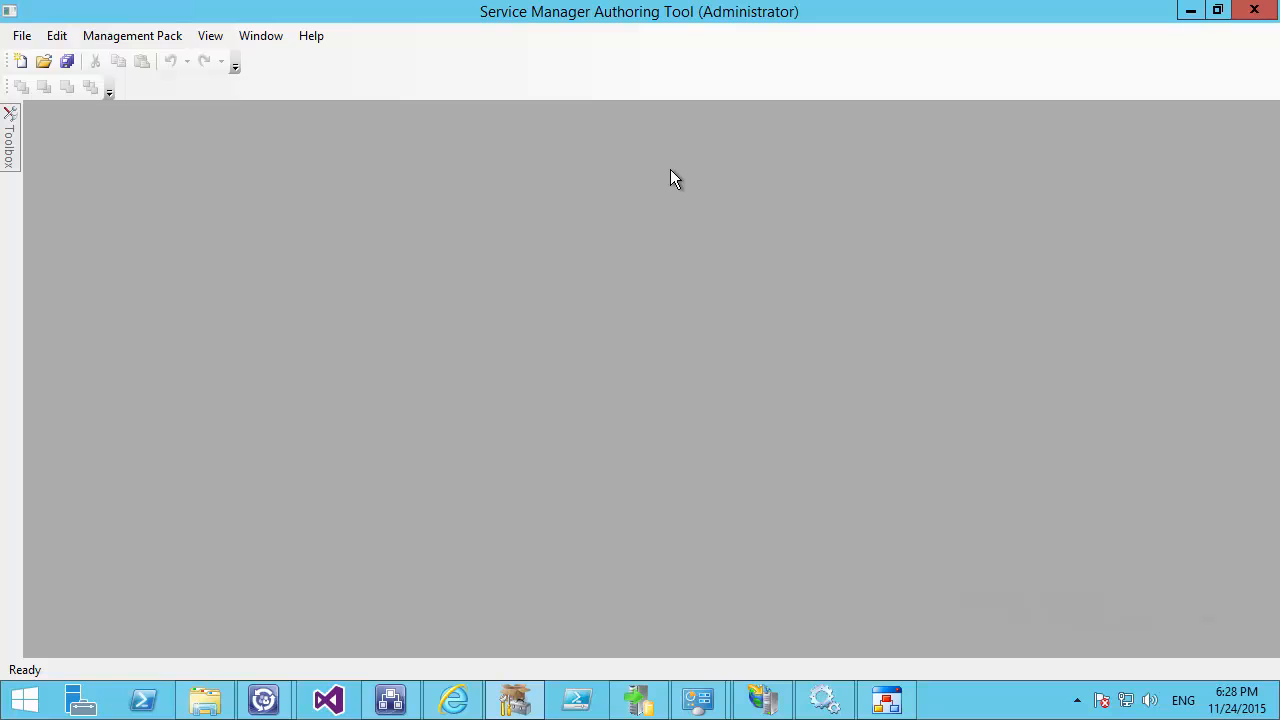
click(204, 36)
click(251, 84)
drag(60, 142, 383, 141)
click(242, 232)
text(service request)
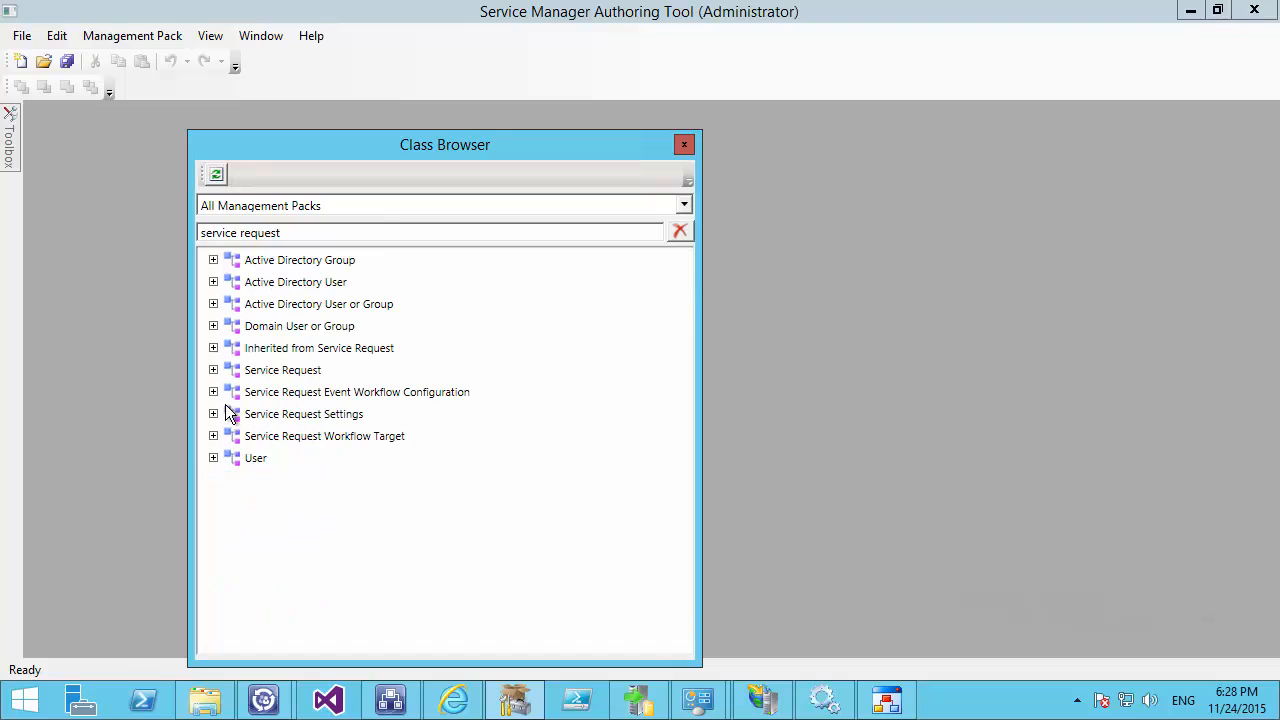
click(279, 370)
click(213, 370)
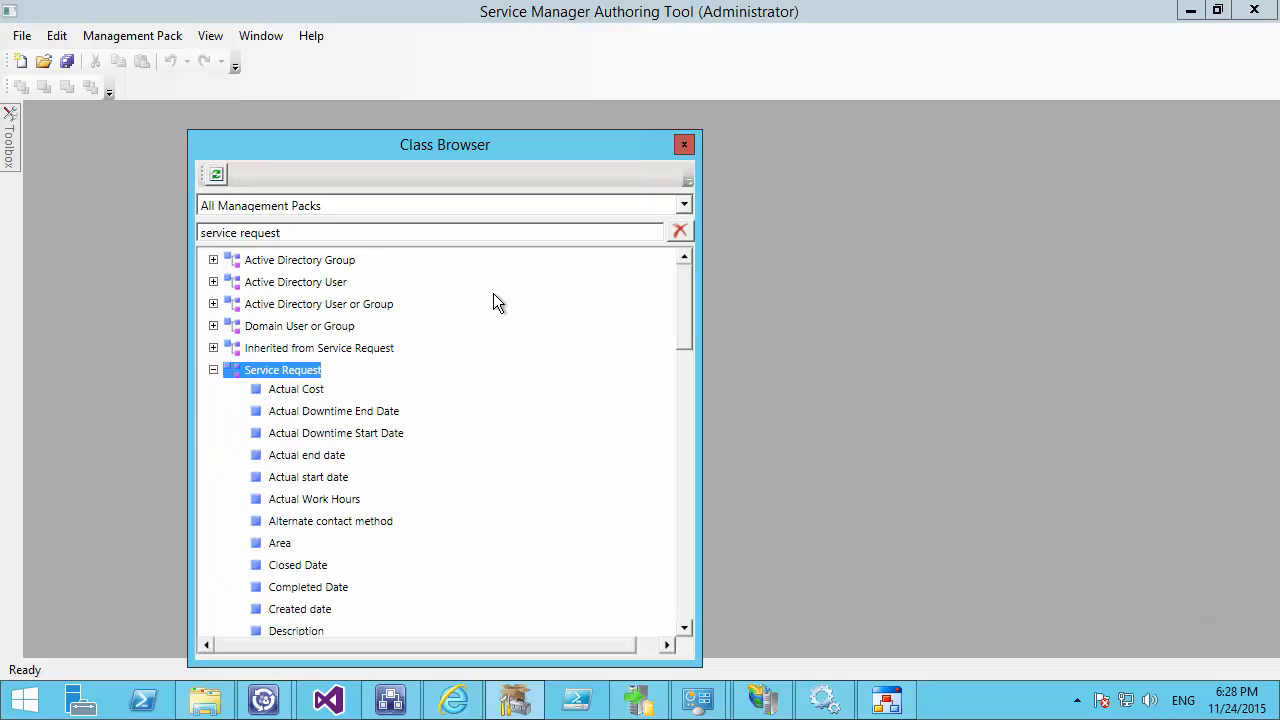
Examine the Service Request class's properties and relationships in an enlarged Class Browser, and close the browser
drag(474, 151, 457, 94)
scroll(330, 394, down, 4)
scroll(346, 400, up, 3)
scroll(352, 392, up, 1)
scroll(352, 390, down, 2)
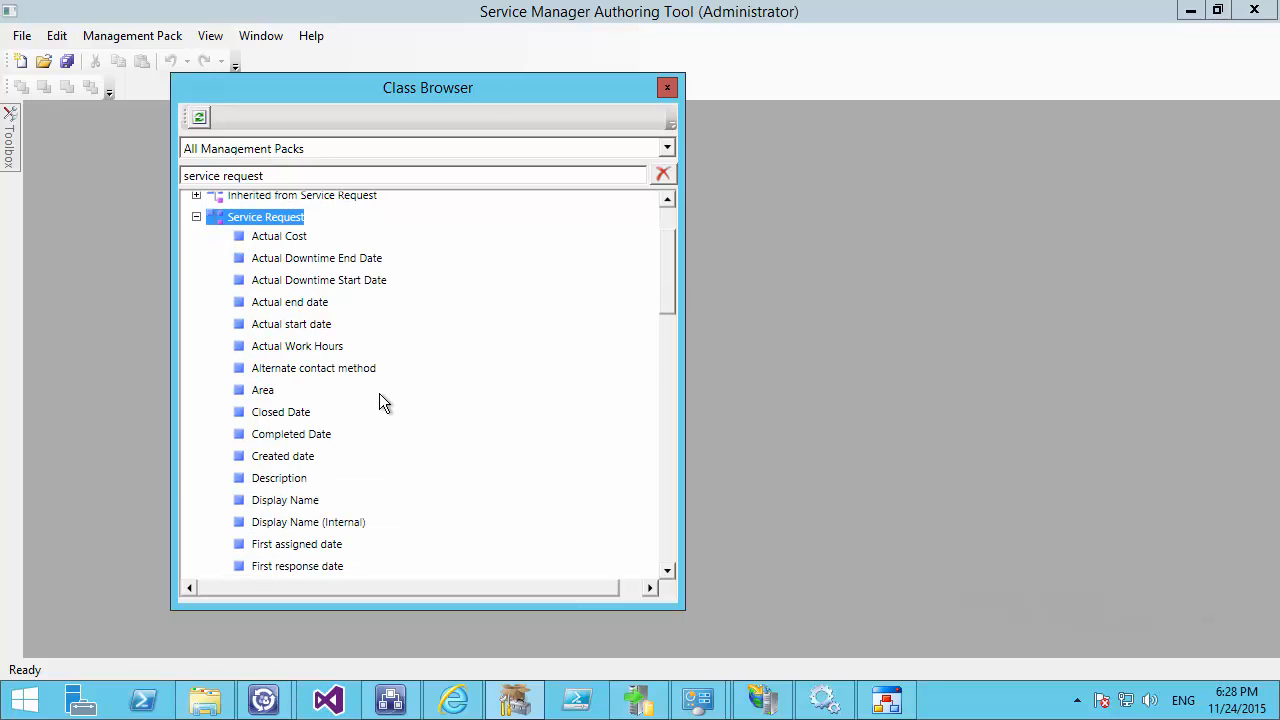
scroll(379, 393, down, 4)
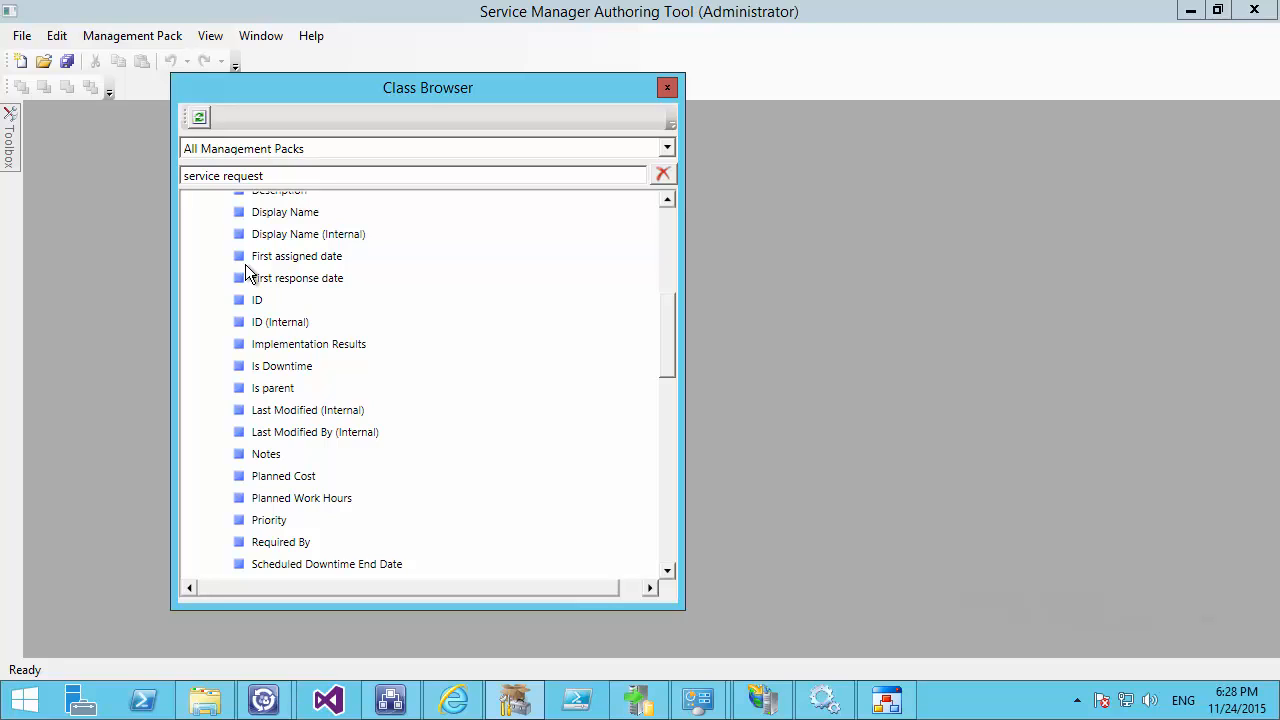
scroll(246, 272, down, 8)
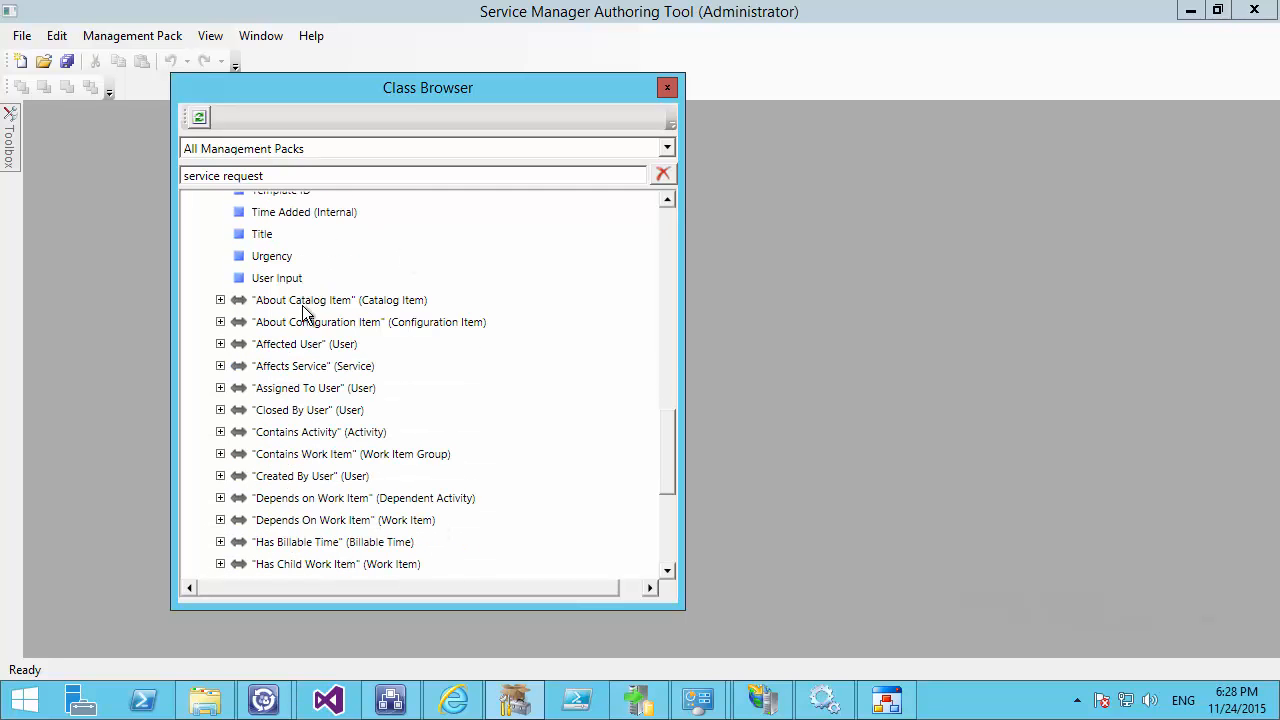
scroll(350, 314, down, 2)
scroll(502, 284, up, 3)
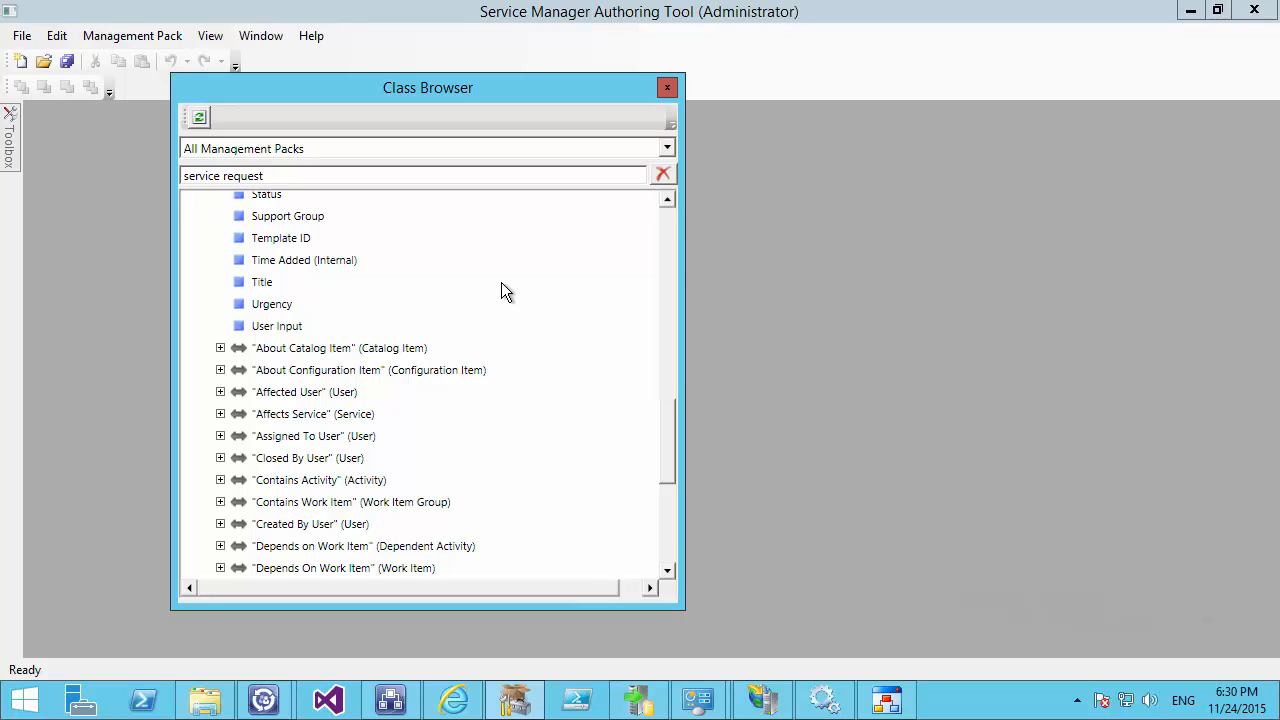
scroll(501, 282, up, 12)
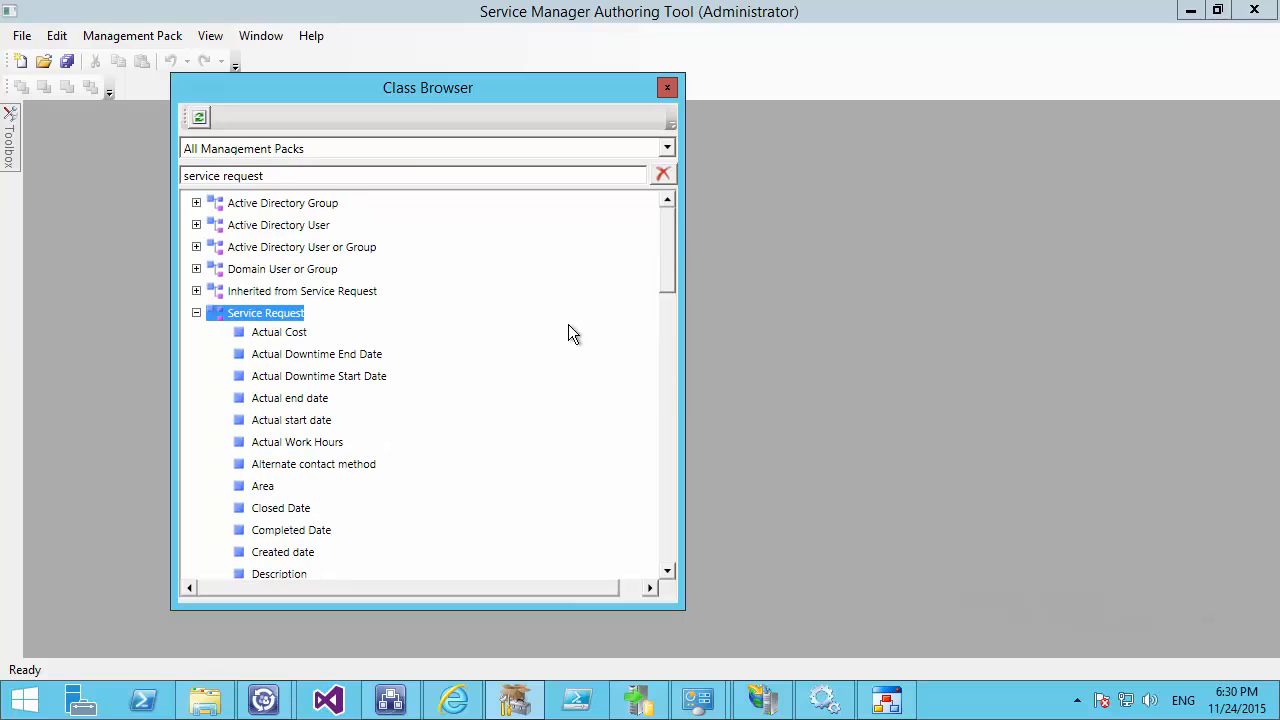
scroll(446, 378, down, 9)
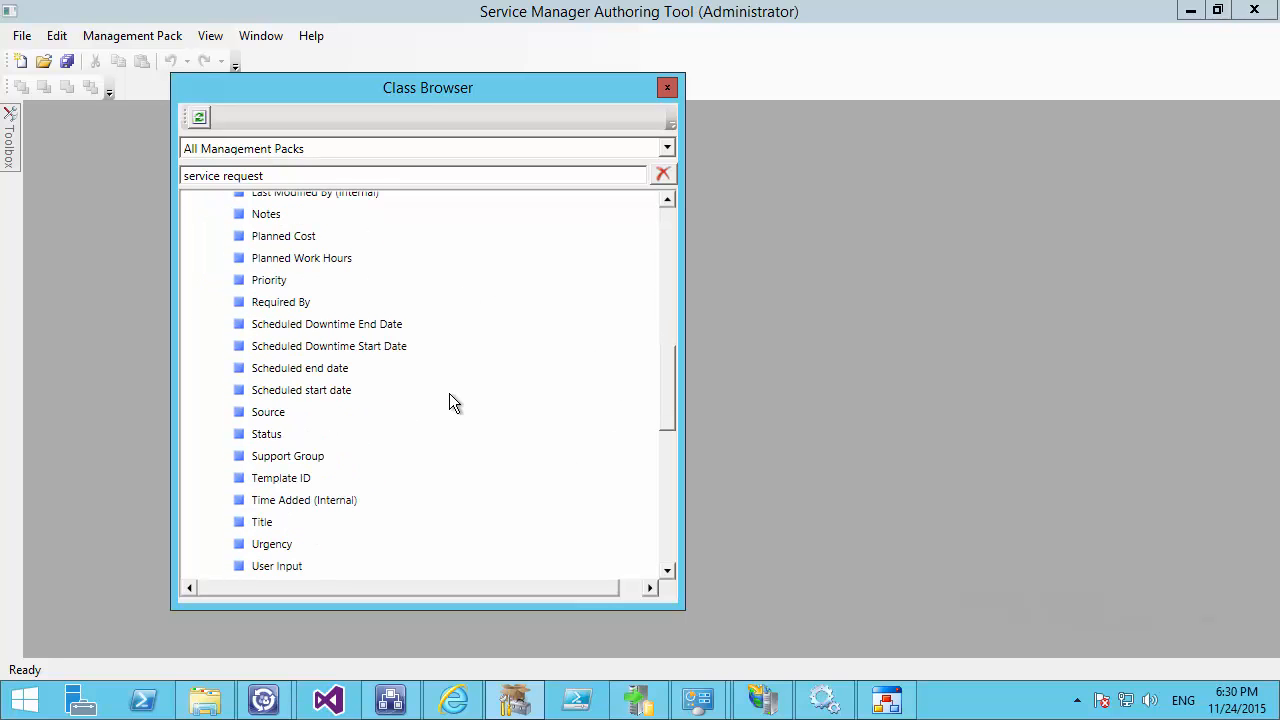
drag(680, 606, 880, 651)
scroll(603, 401, up, 3)
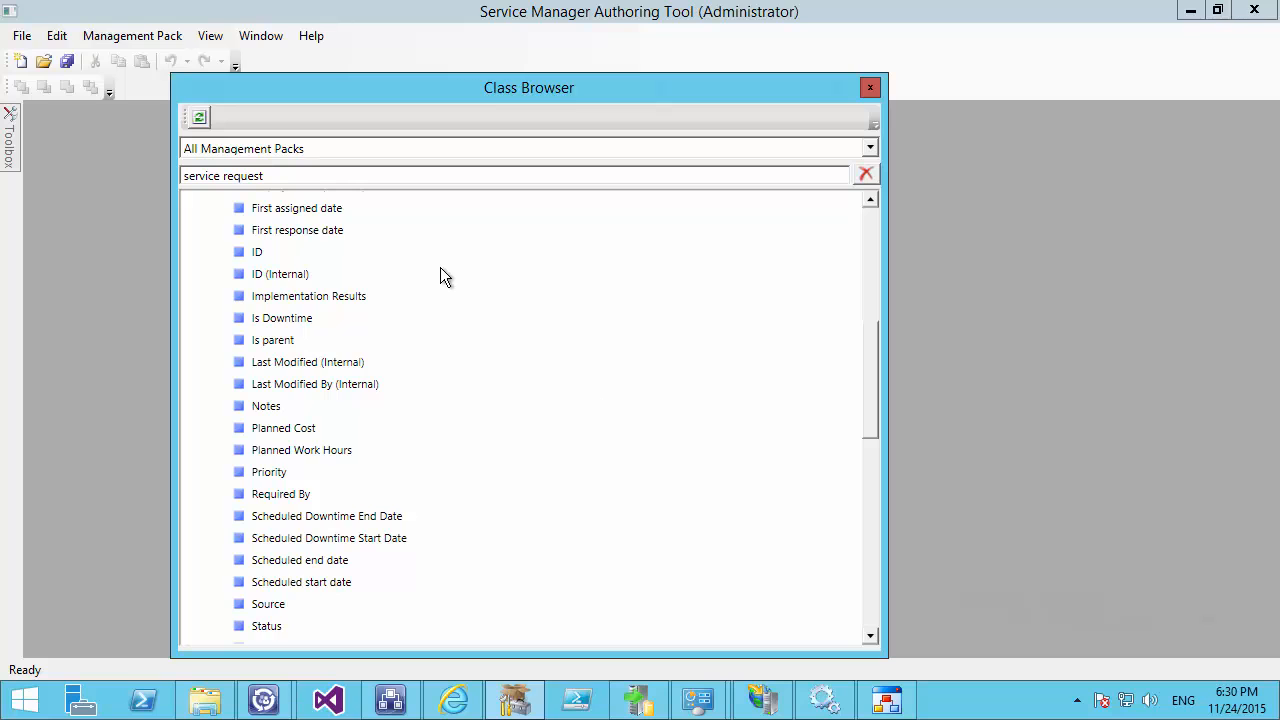
scroll(450, 300, up, 5)
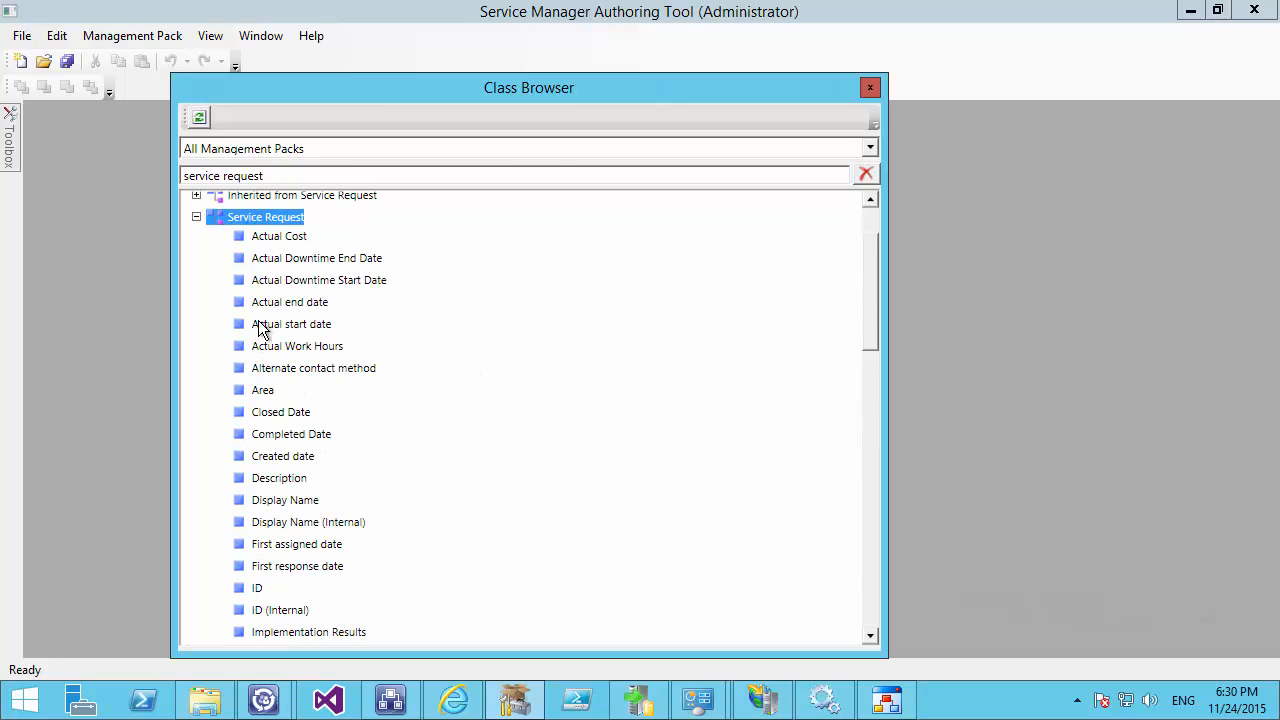
scroll(258, 330, down, 4)
scroll(258, 330, up, 5)
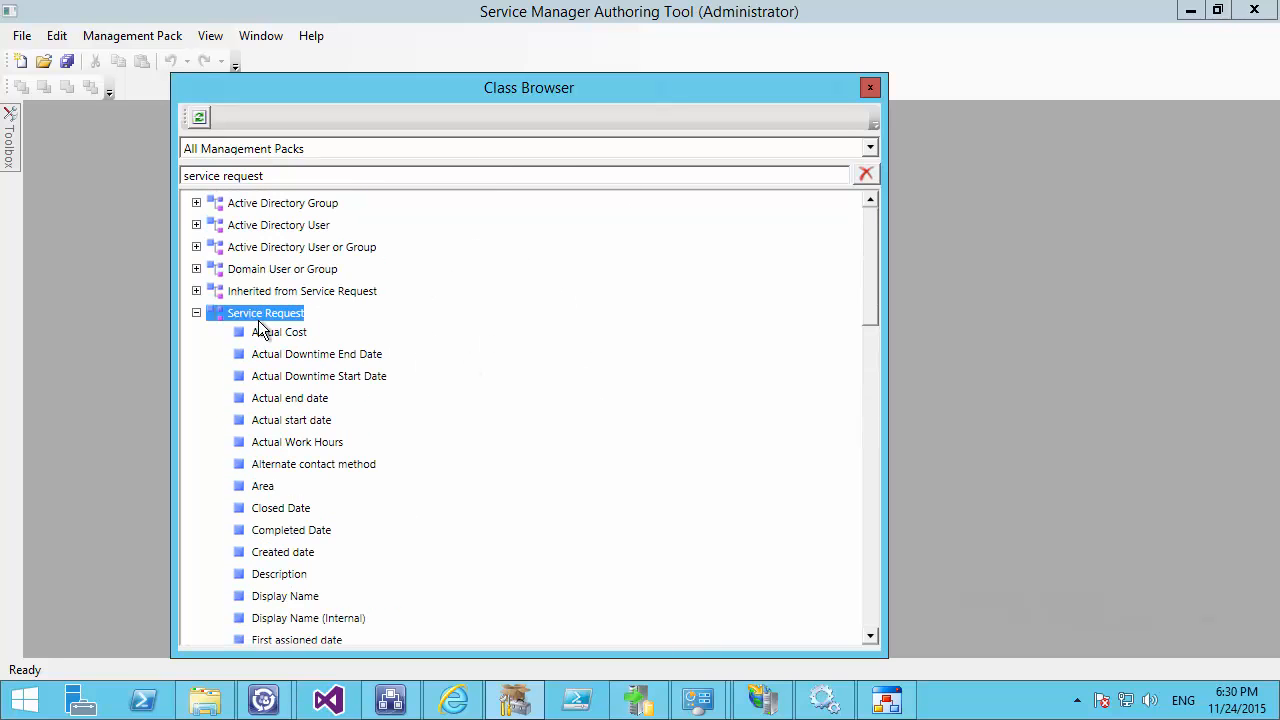
scroll(258, 330, down, 1)
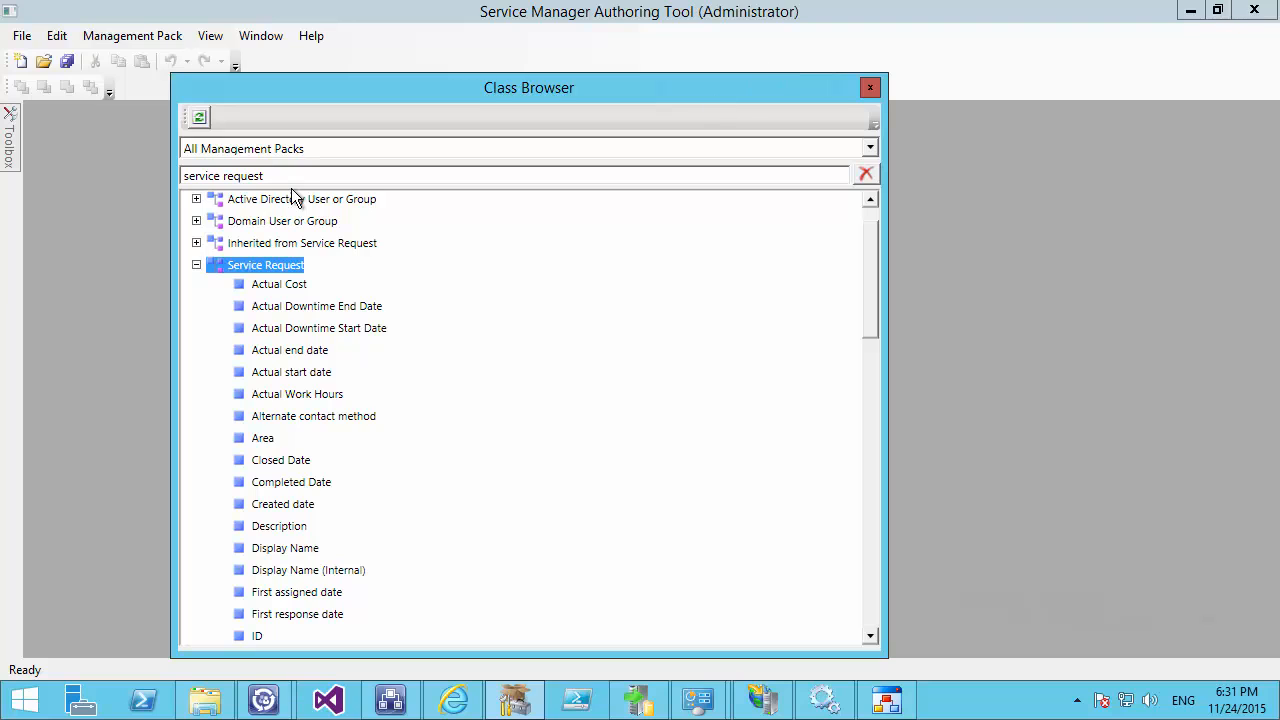
click(866, 88)
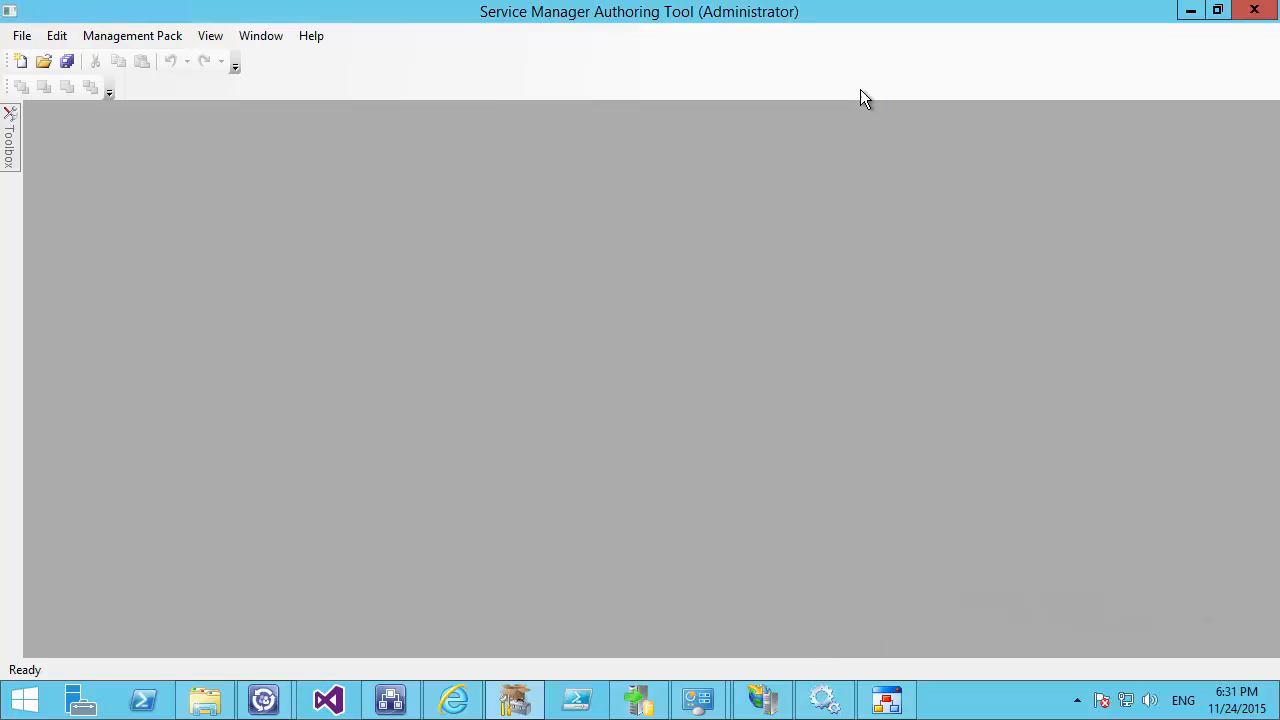
Create a new unsealed management pack named NewADUserMP in the Documents folder
click(21, 35)
click(74, 63)
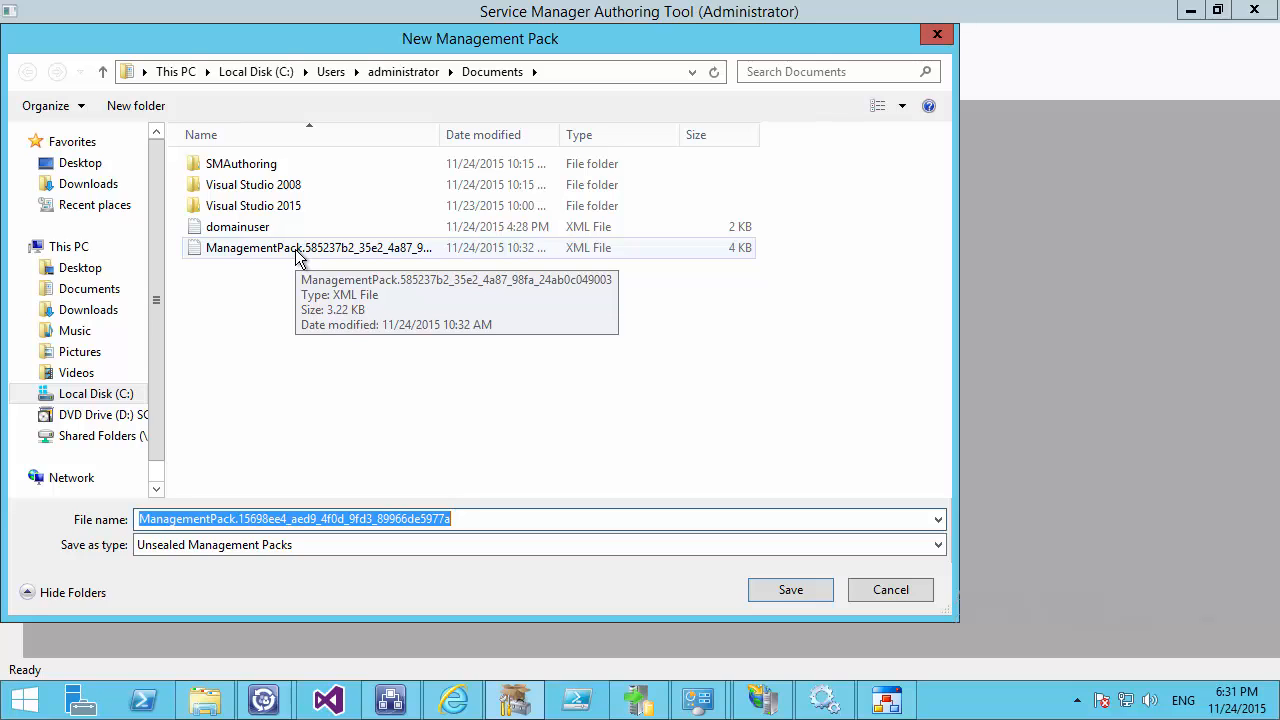
key(BackSpace)
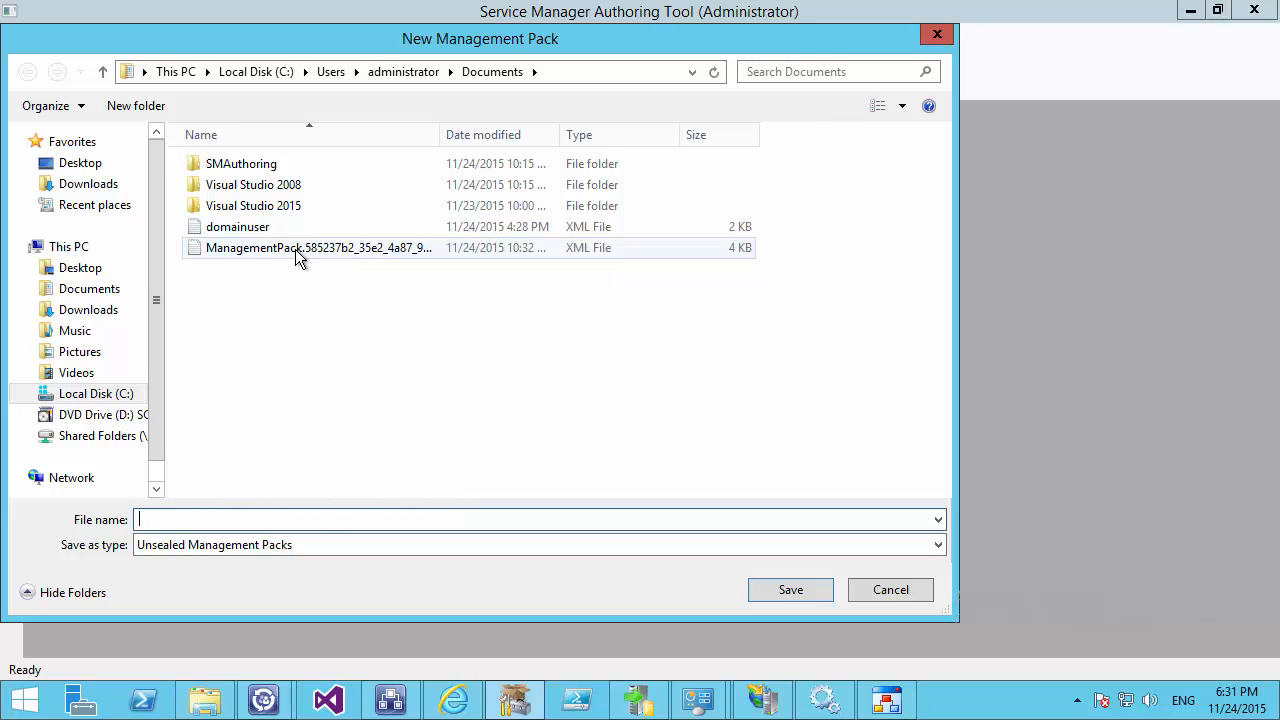
text(NewADUserMP)
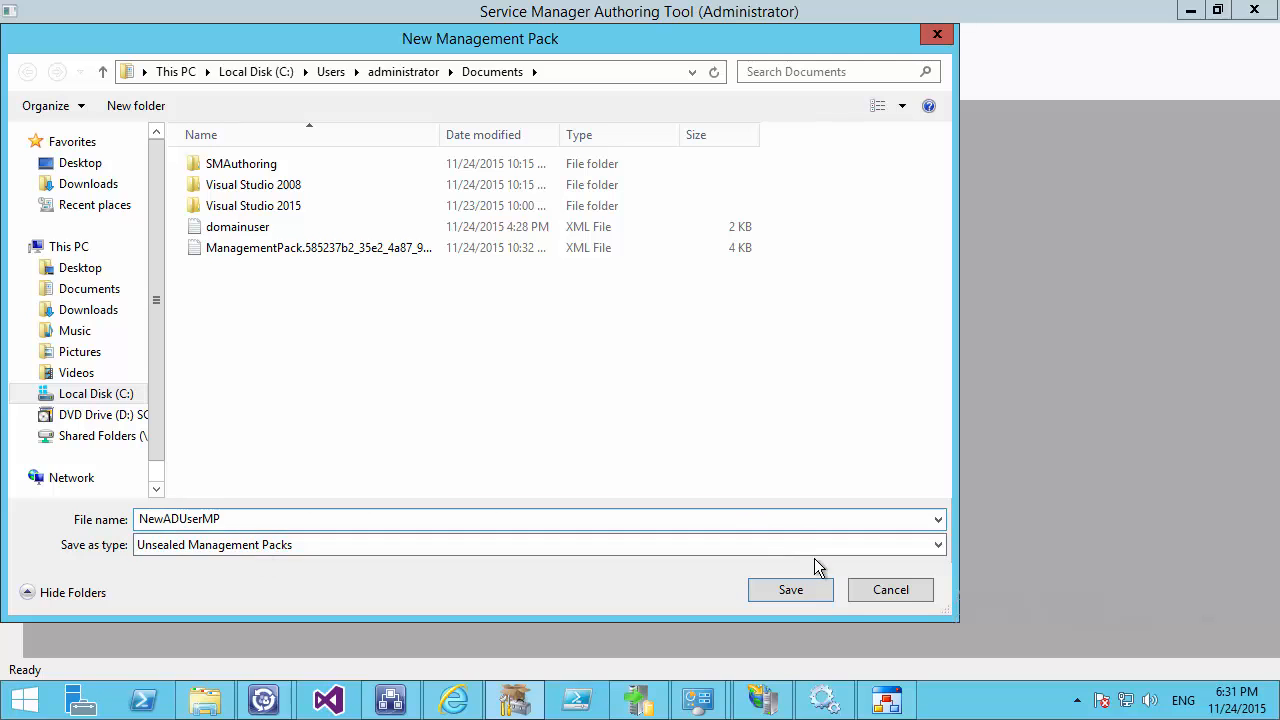
click(795, 591)
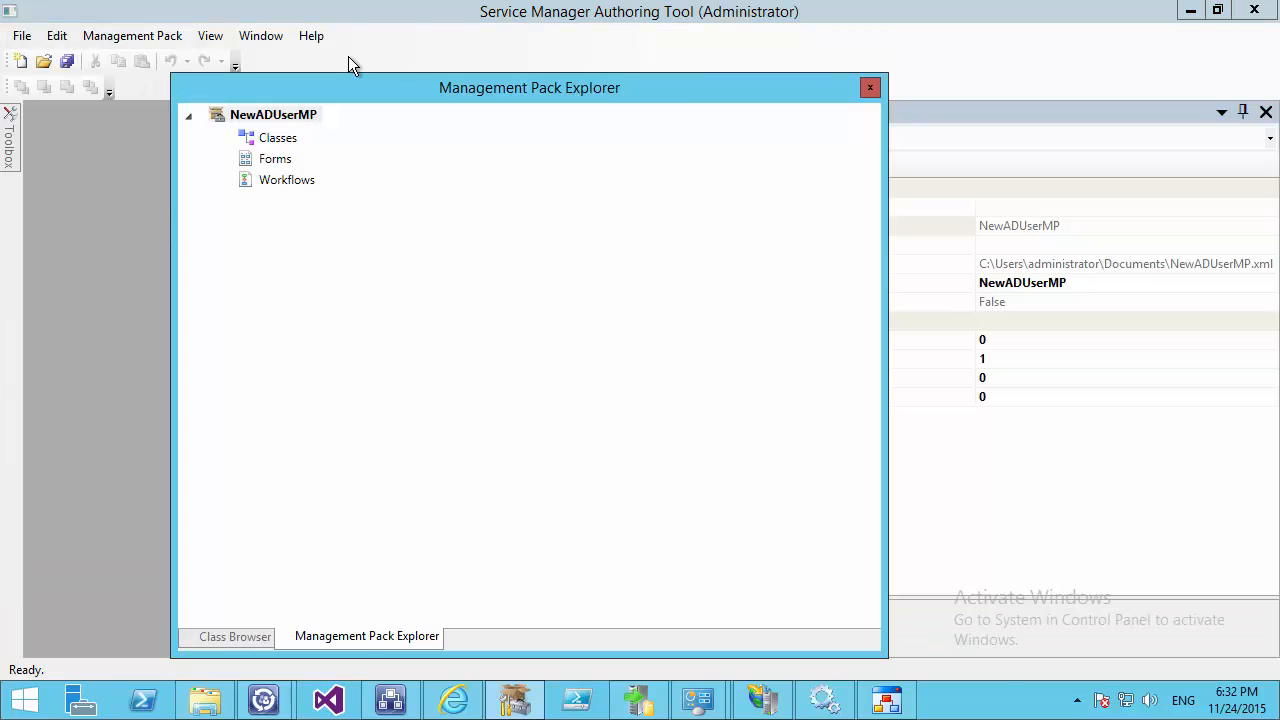
Look over the Classes, Forms and Workflows nodes of the NewADUserMP management pack
click(274, 145)
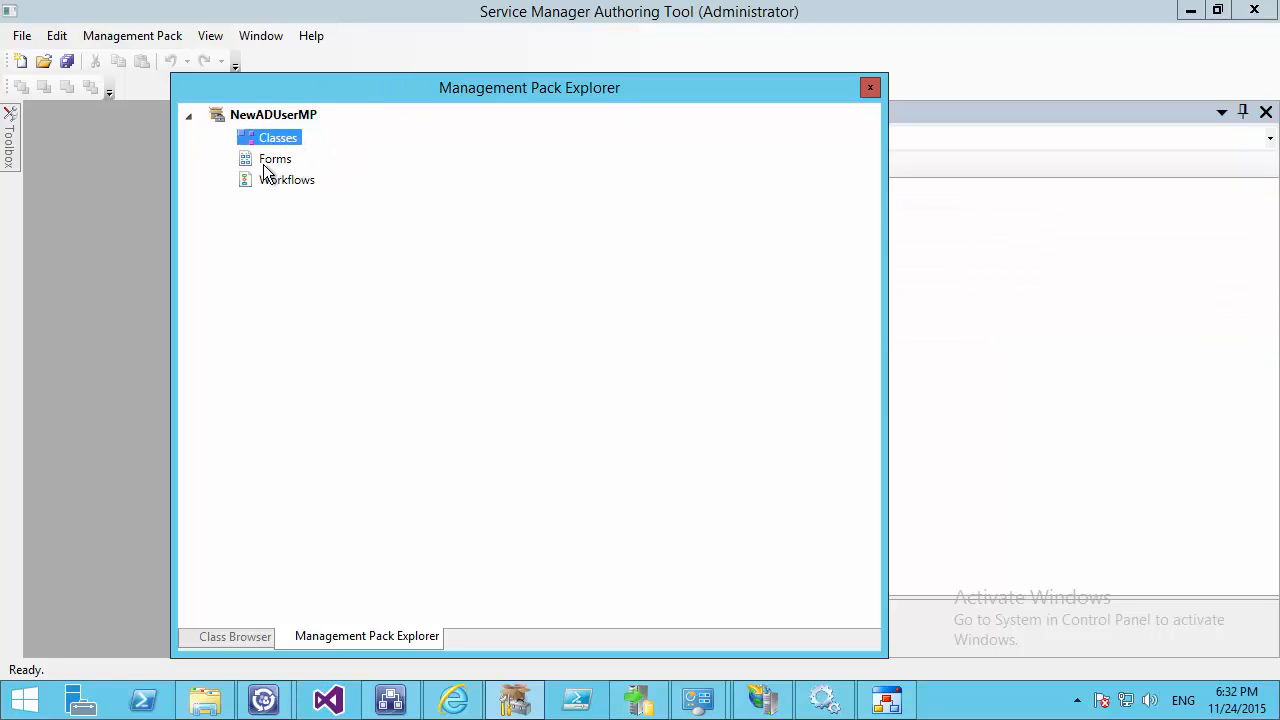
click(265, 163)
click(275, 183)
click(285, 135)
drag(338, 80, 786, 89)
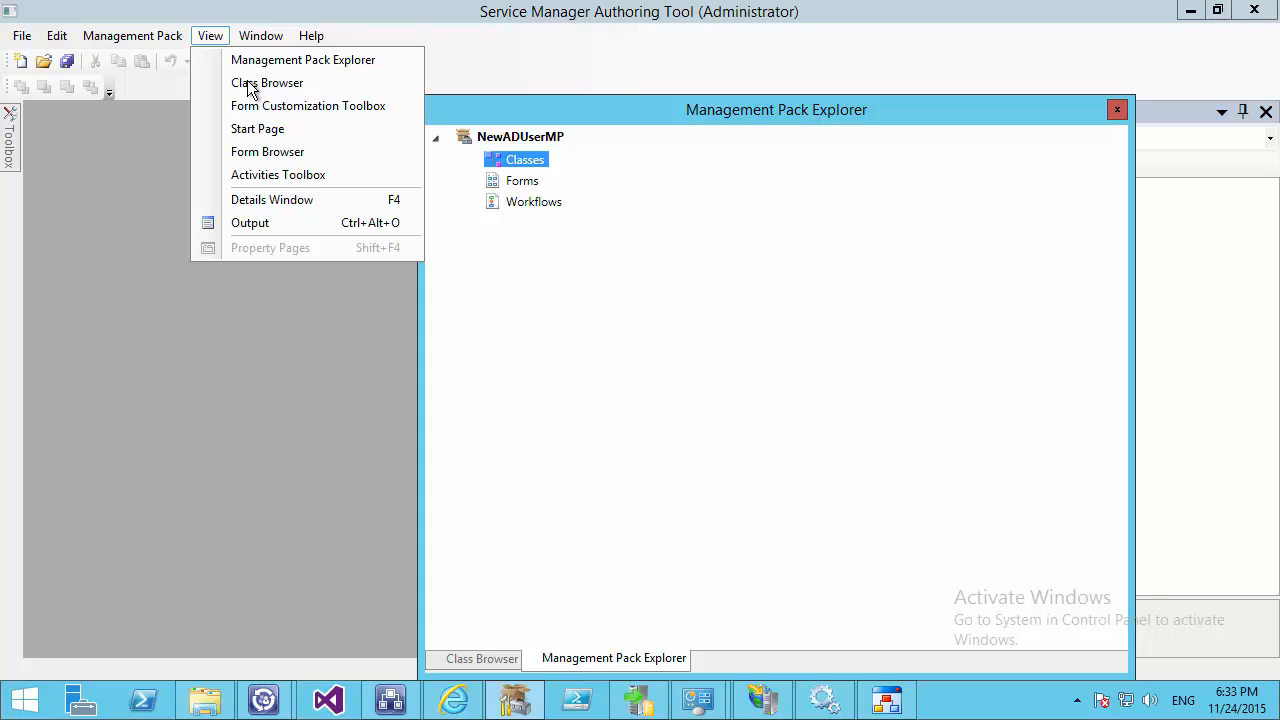
Find the Service Request class by filtering the Class Browser for "service req", and open it for viewing
click(248, 84)
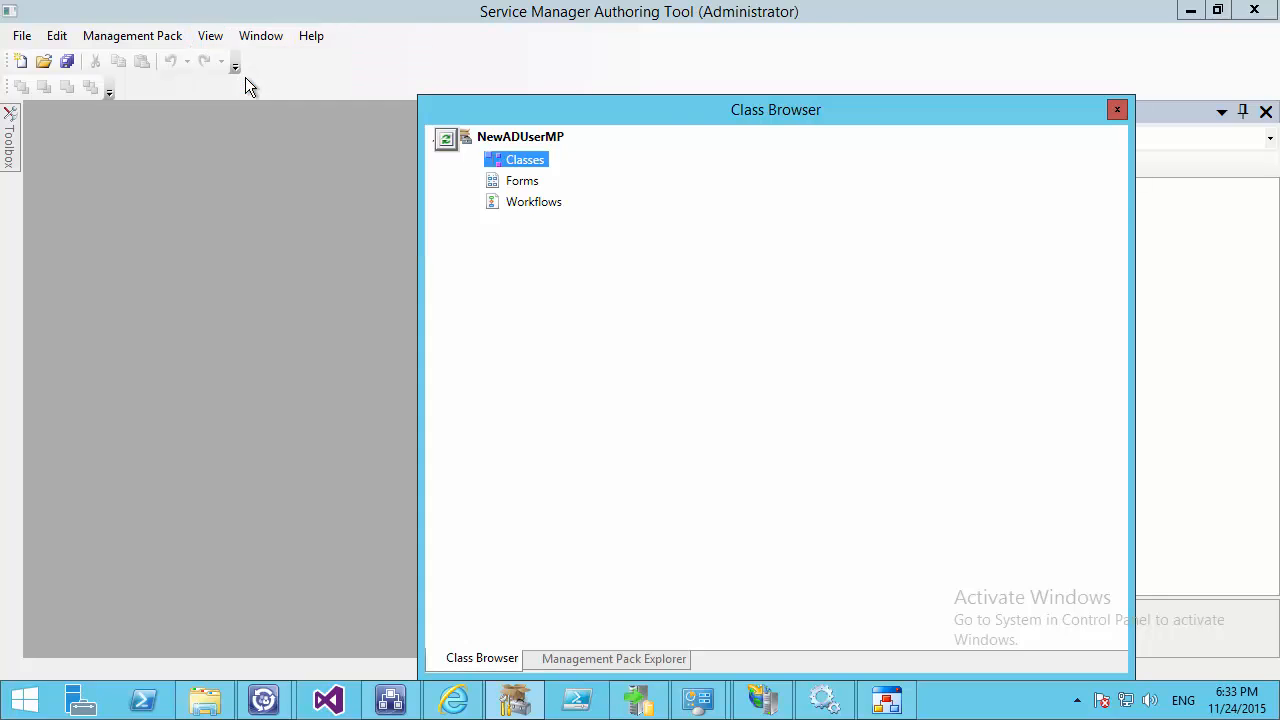
click(457, 199)
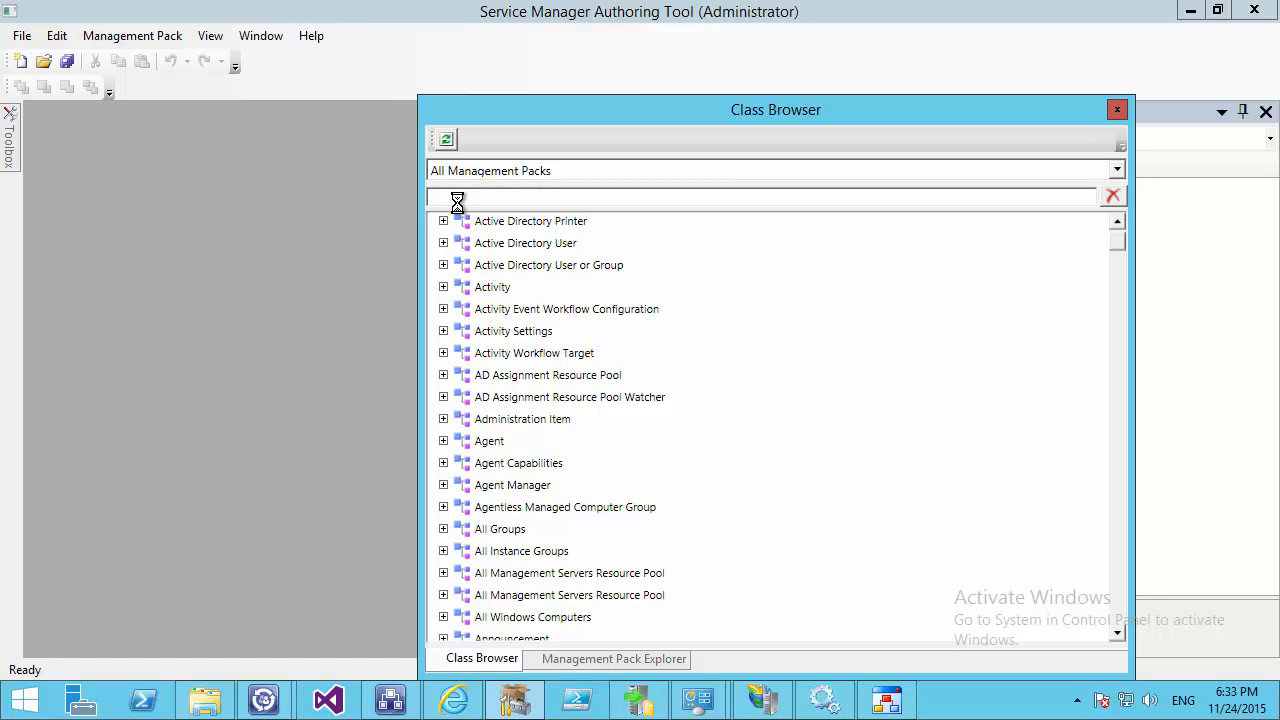
text(service req)
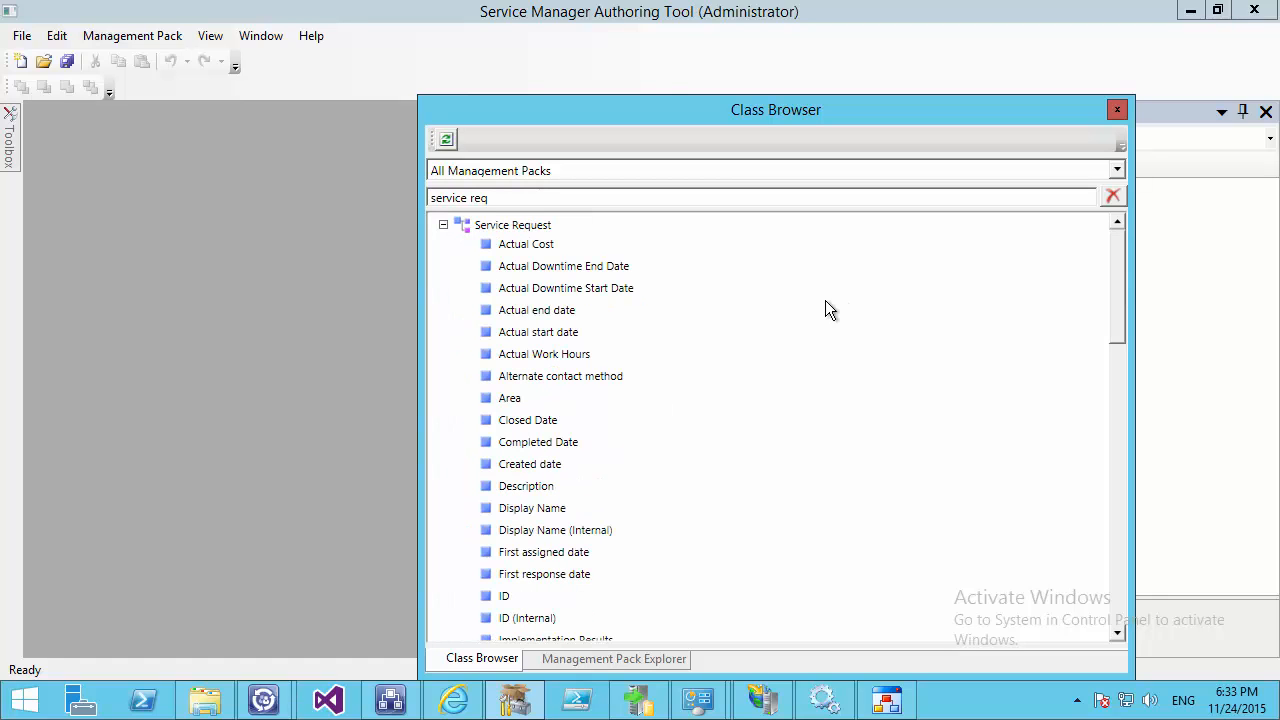
right_click(533, 229)
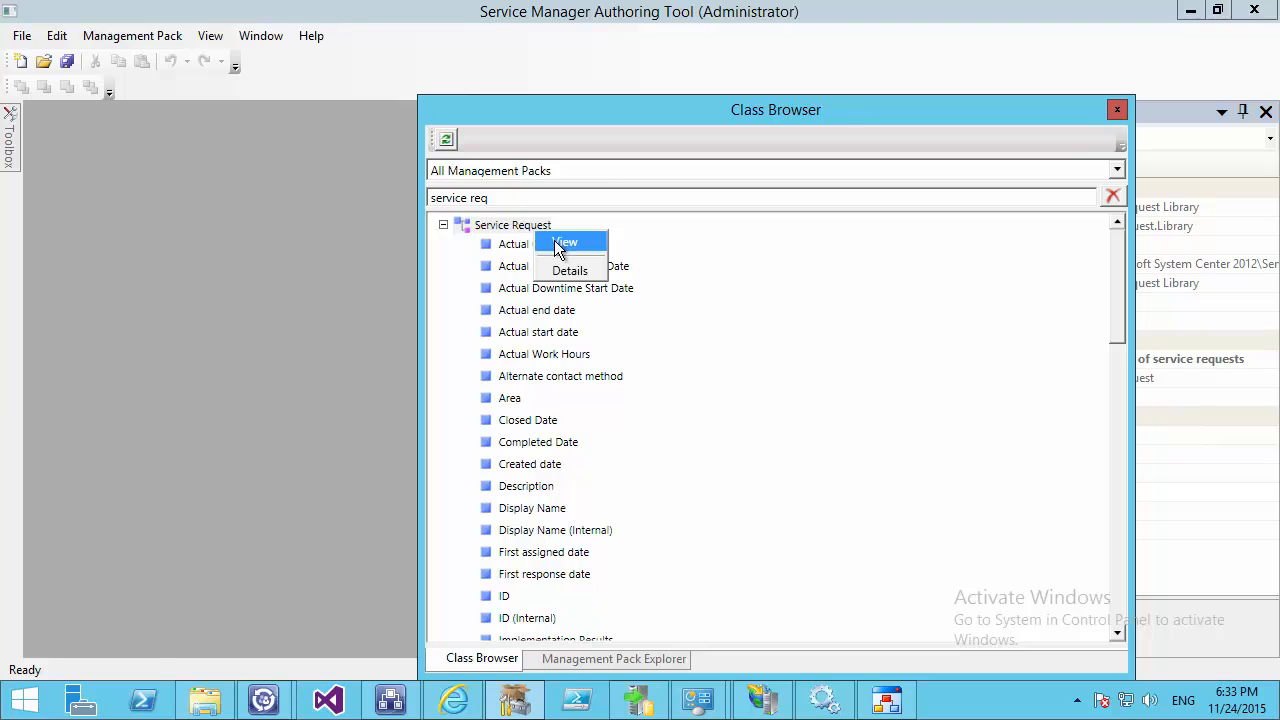
click(554, 242)
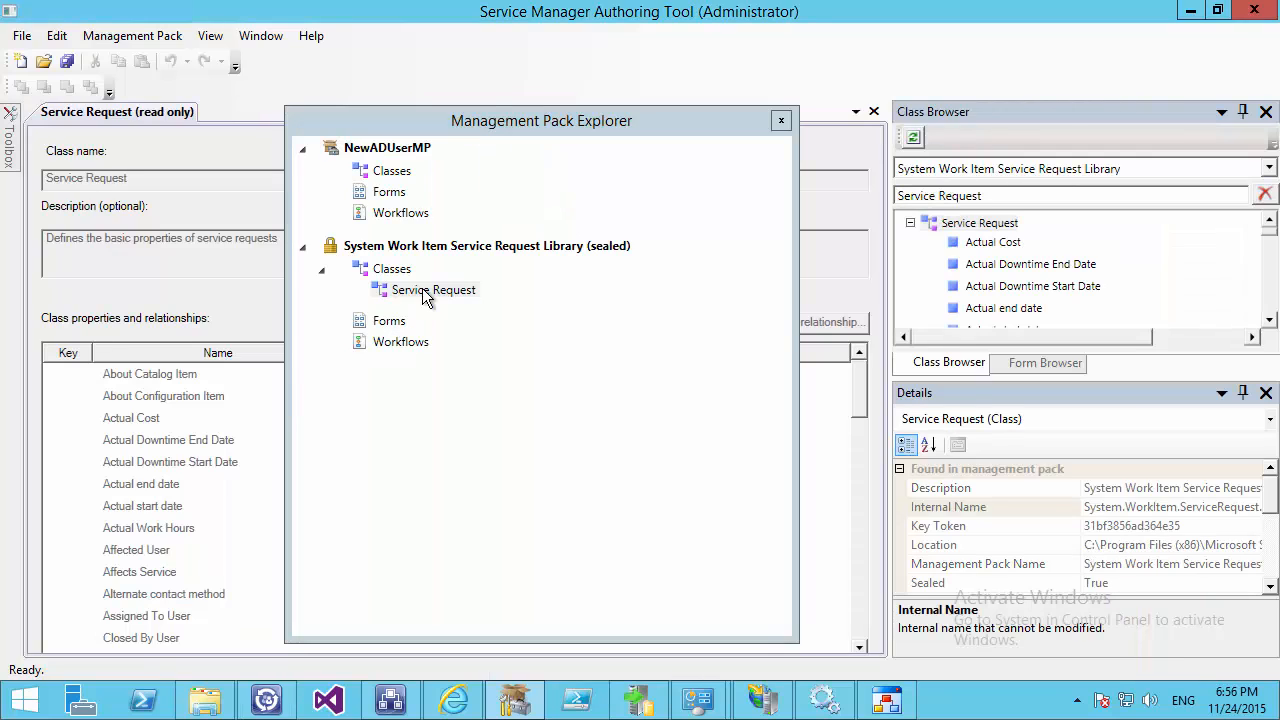
Start a class inherited from Service Request in the sealed library, targeting the NewADUserMP management pack
click(423, 291)
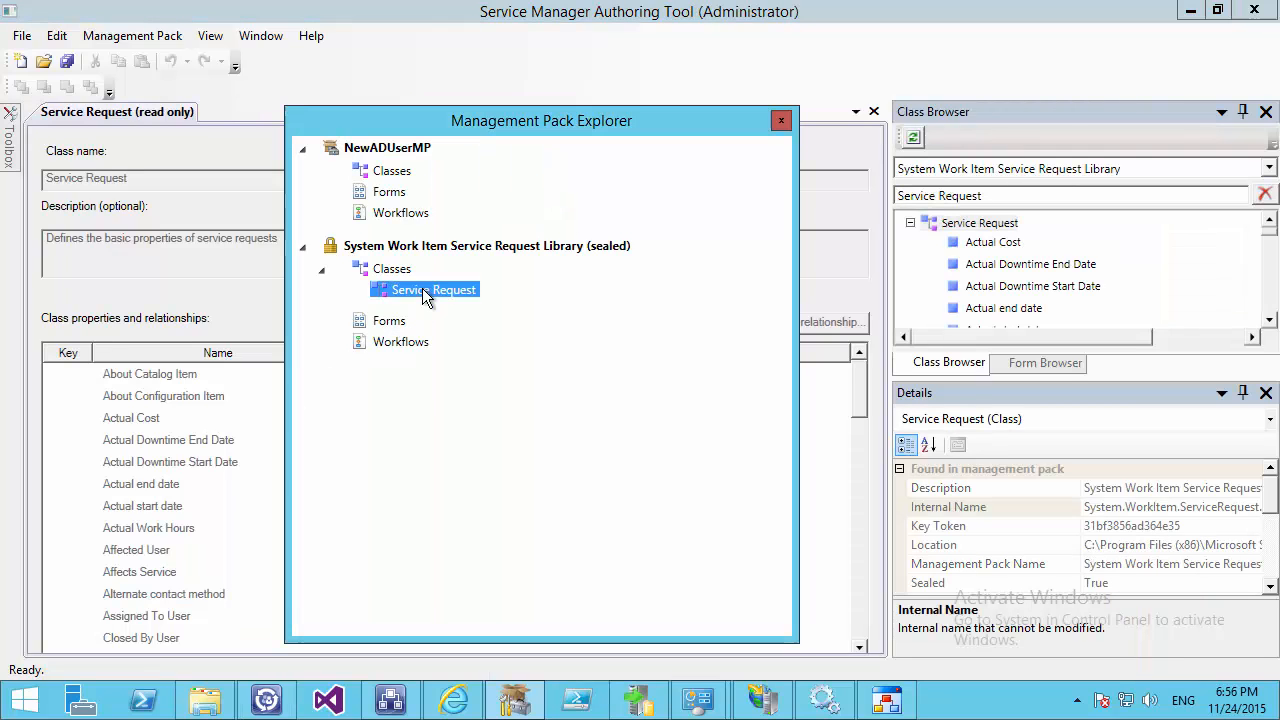
right_click(423, 291)
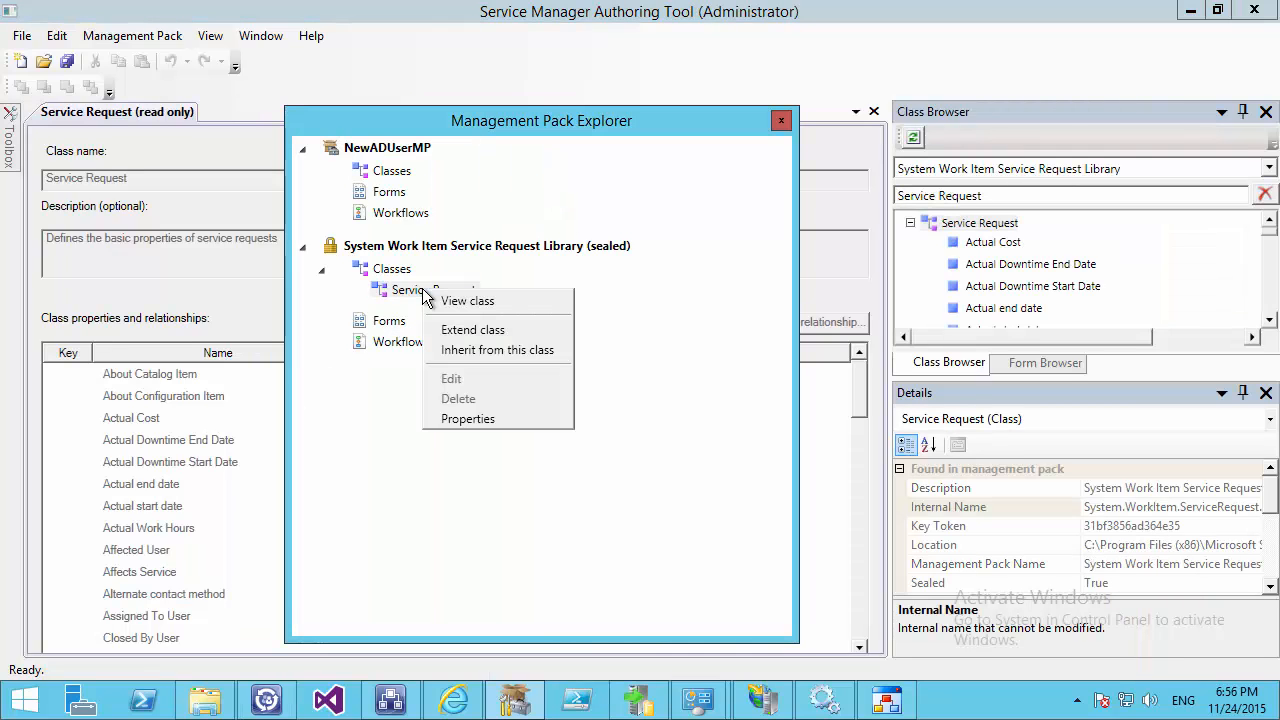
click(463, 352)
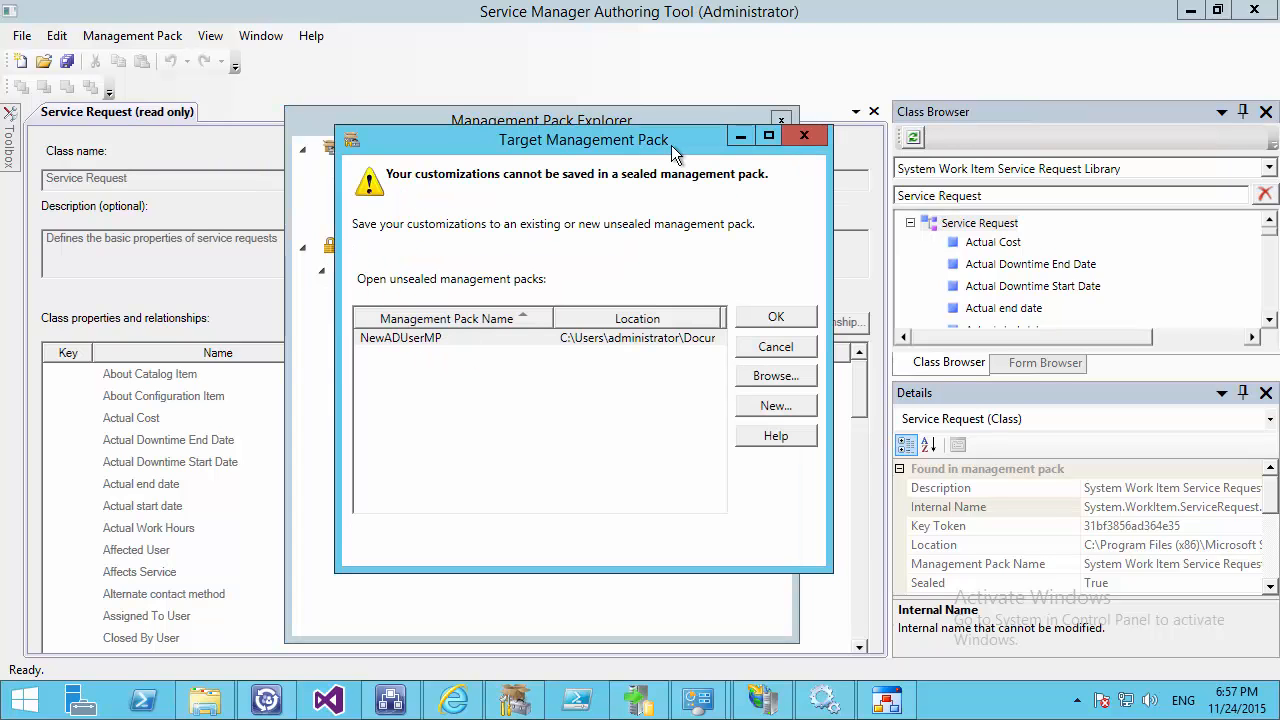
click(788, 313)
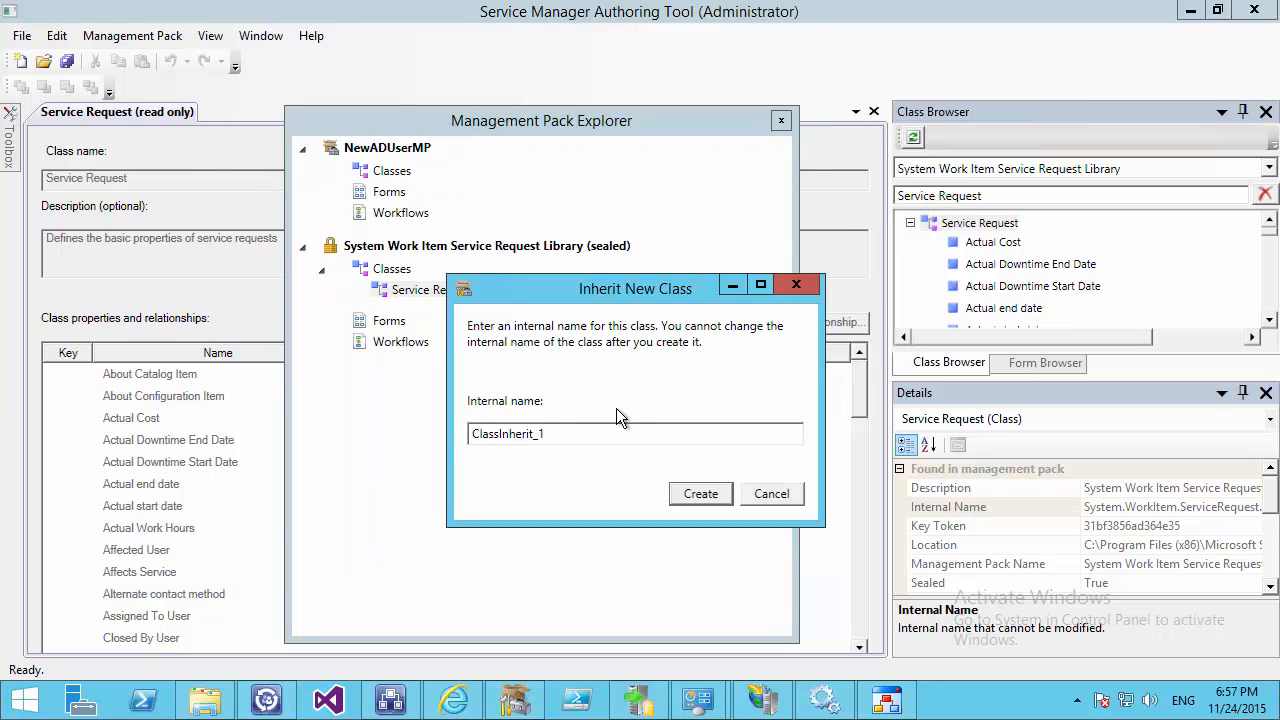
Set the inherited class's internal name to Service_Request_New_AD_User and create the class
drag(562, 434, 314, 430)
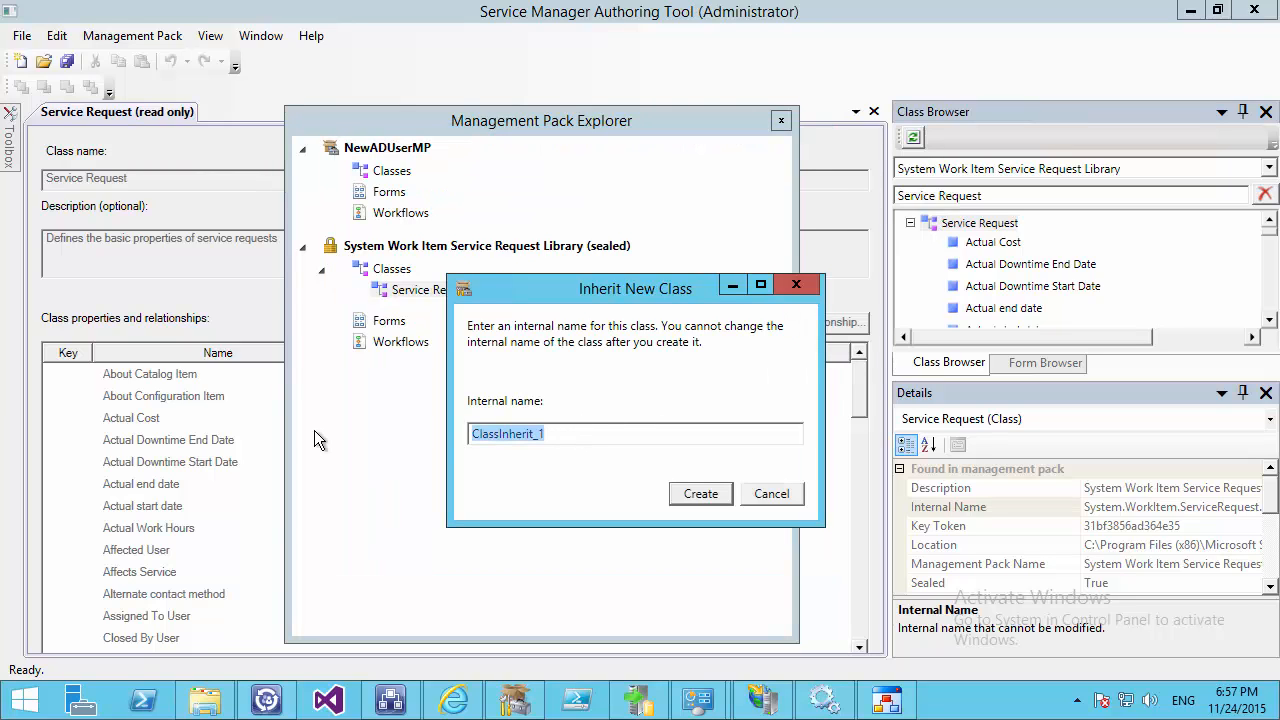
text(Ser)
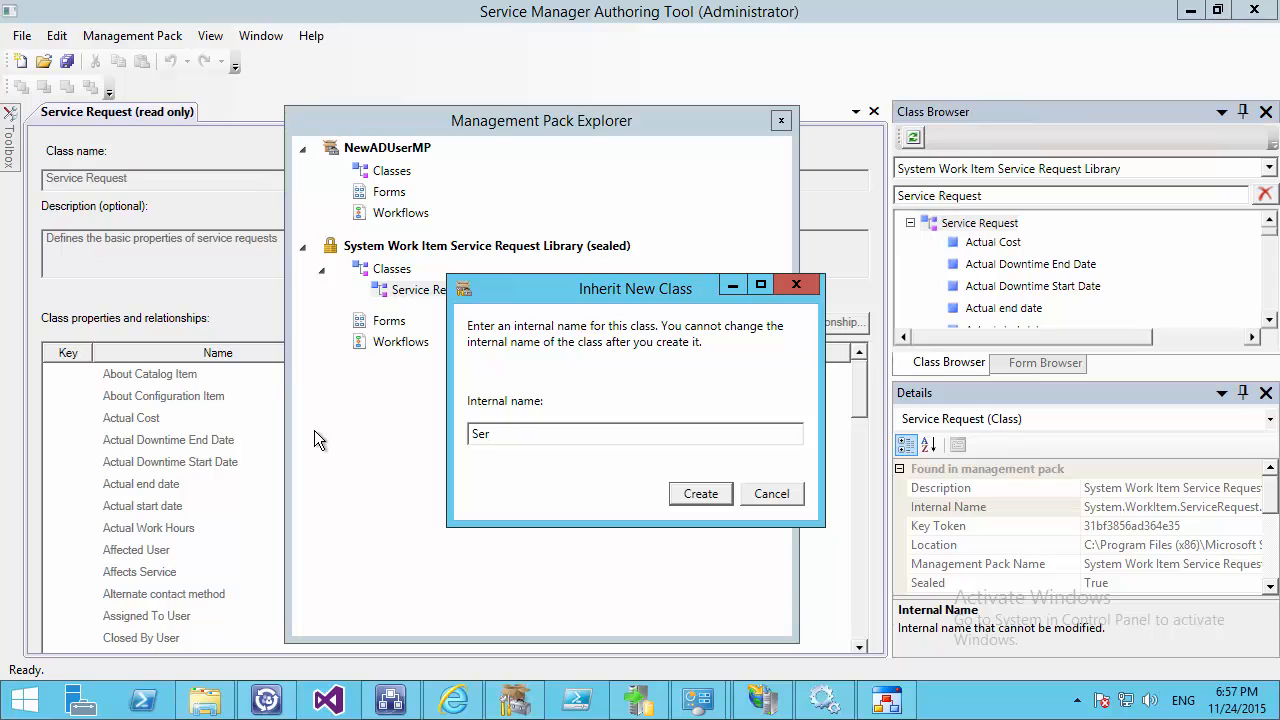
text(vice Request New AD User)
key(Return)
key(Return)
text(_)
key(Right)
key(Right)
key(Right)
key(Right)
key(Right)
key(Right)
key(Right)
key(BackSpace)
text(t)
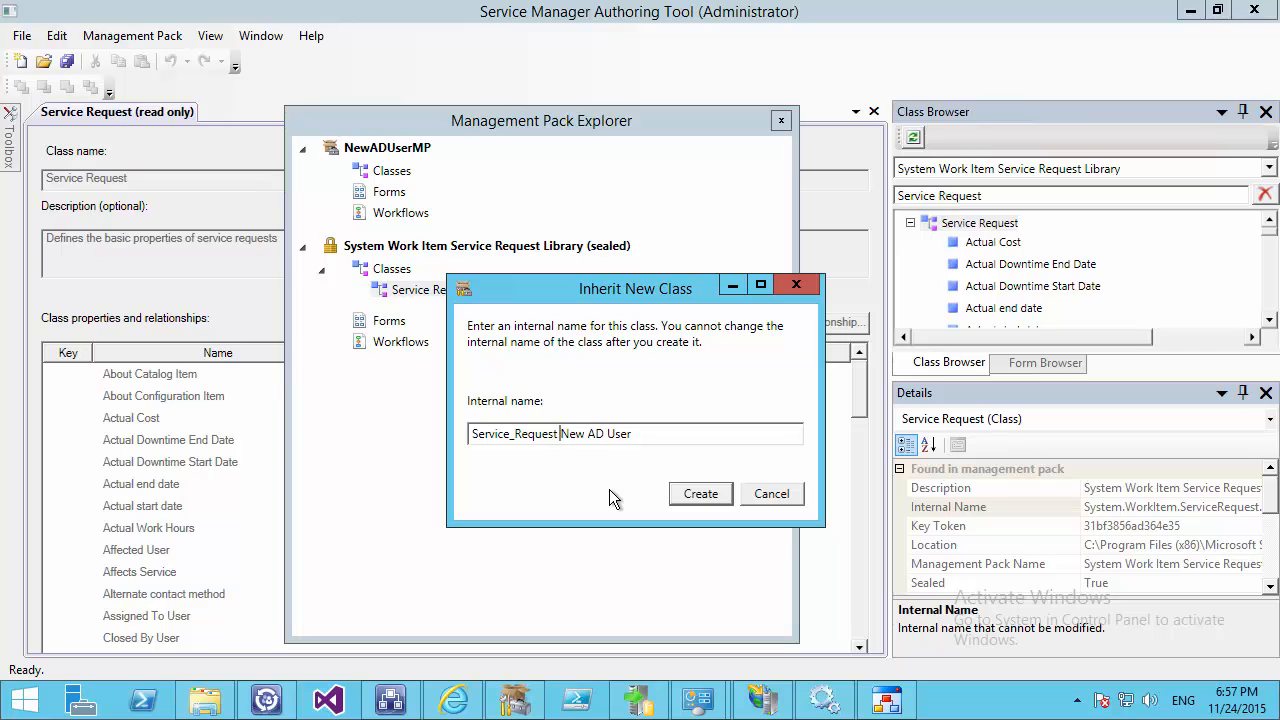
key(Delete)
text(_)
key(Right)
key(Right)
key(Right)
key(Delete)
text(_)
key(Right)
key(Right)
key(Right)
key(BackSpace)
text(_)
click(700, 492)
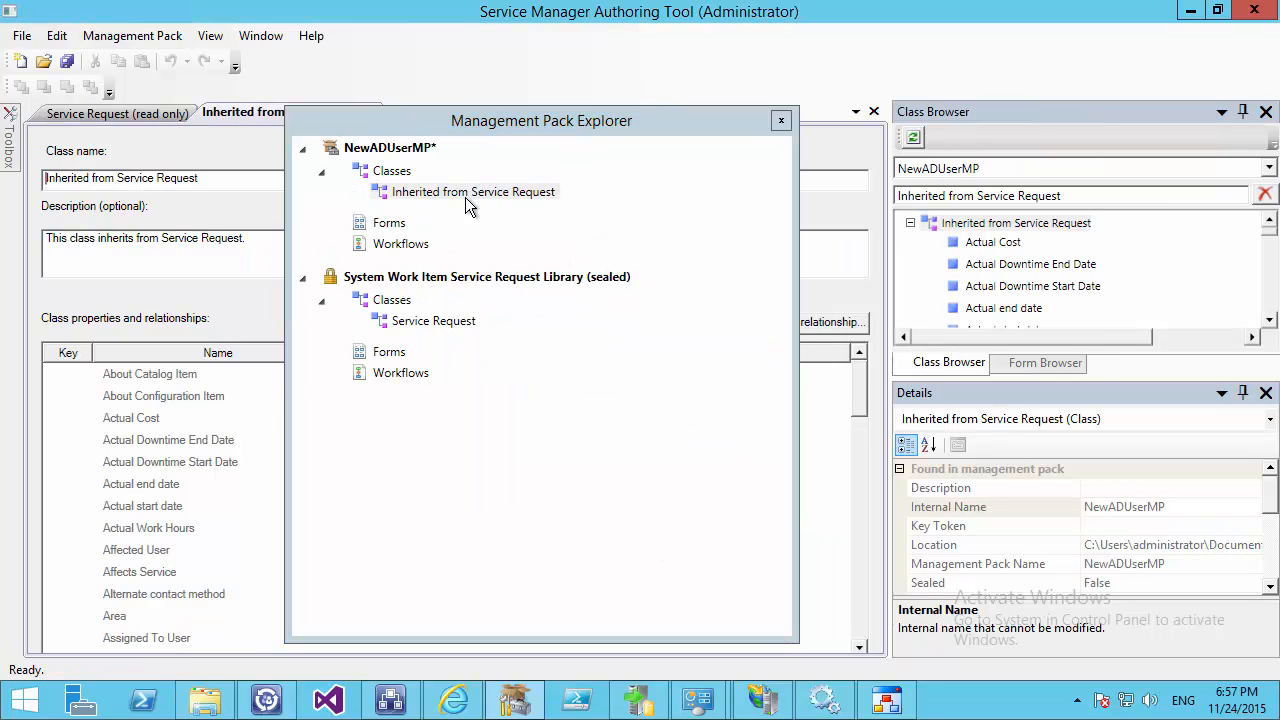
Open the properties of the new class in NewADUserMP and set its description to "Service Request New AD User"
click(436, 191)
right_click(435, 190)
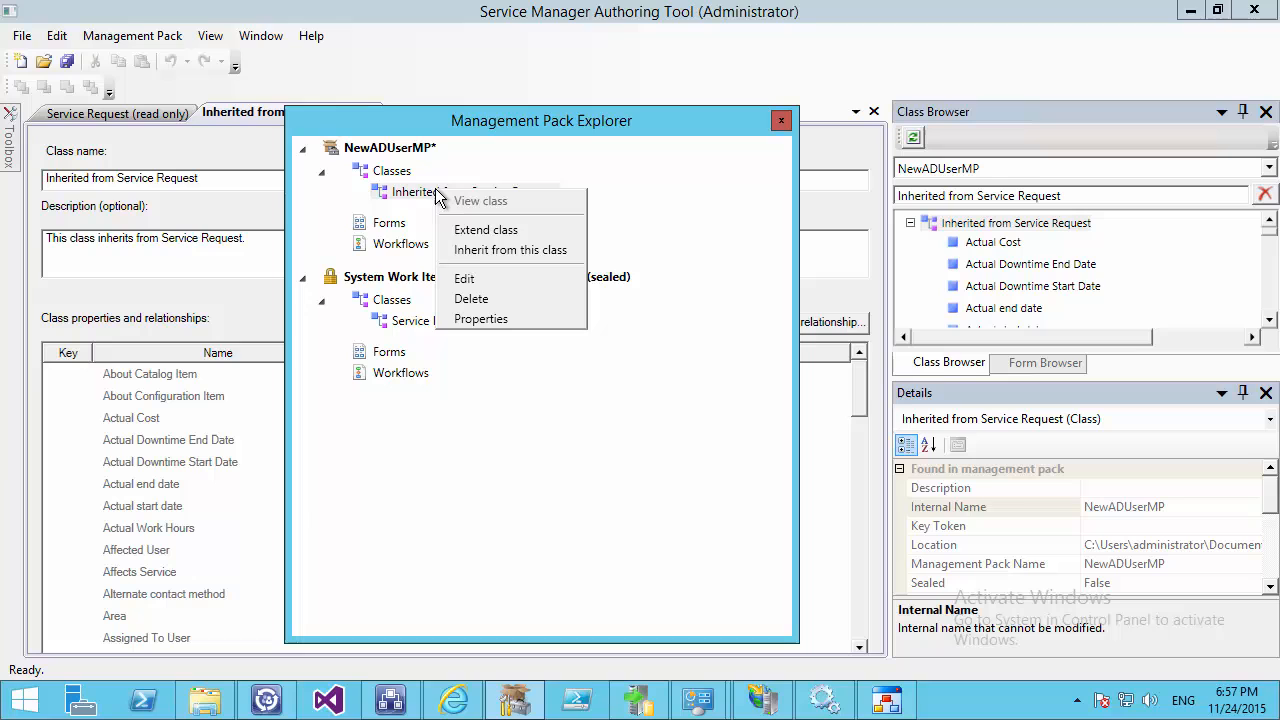
click(503, 316)
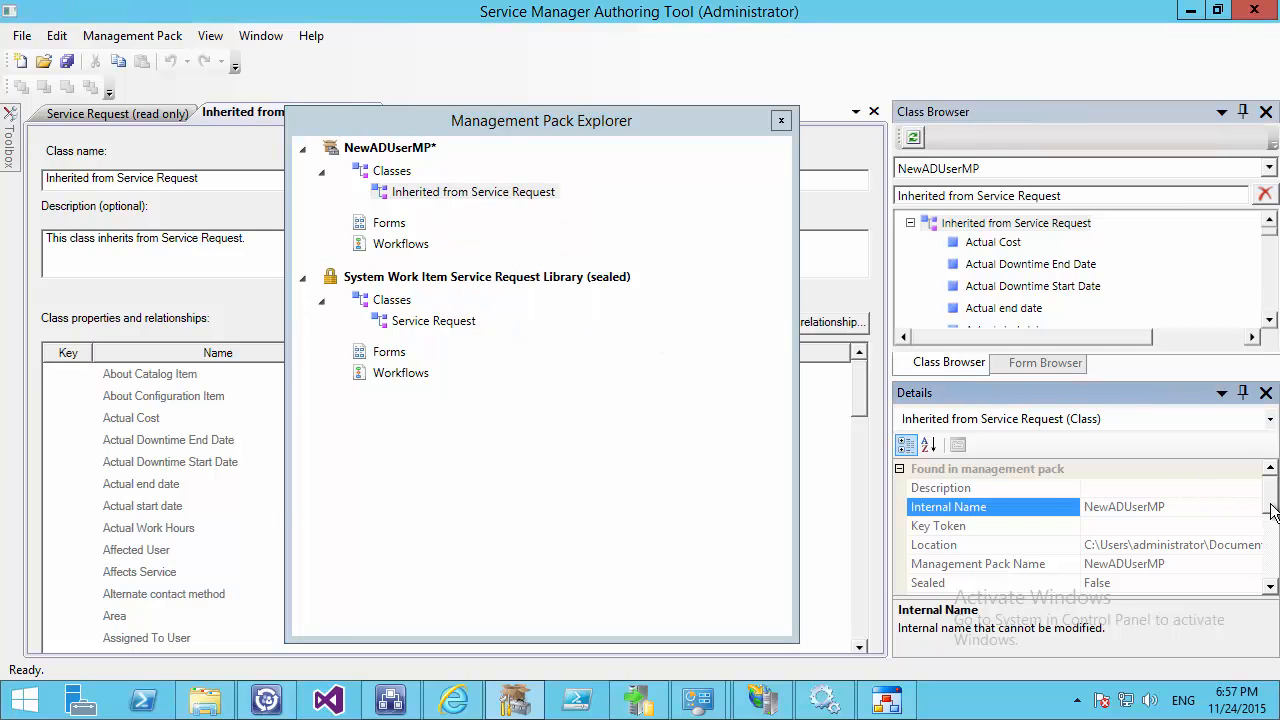
scroll(1268, 533, down, 5)
scroll(1268, 533, down, 1)
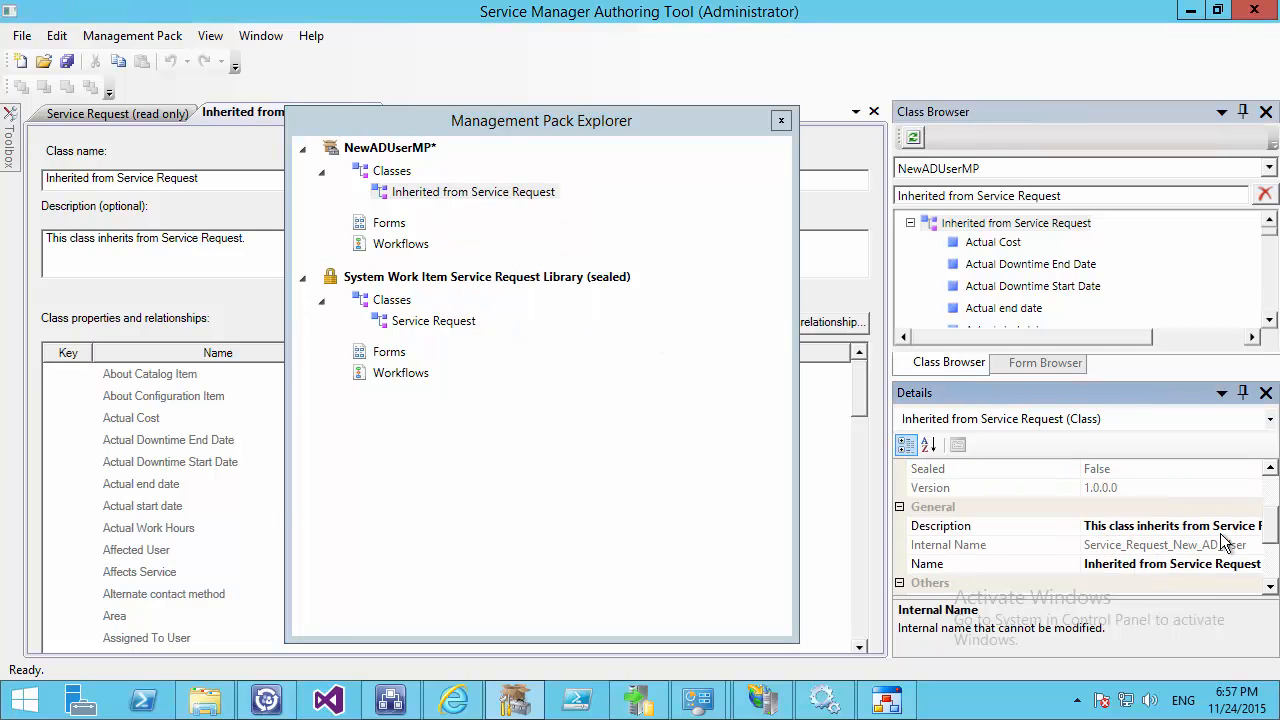
click(1076, 526)
click(1086, 526)
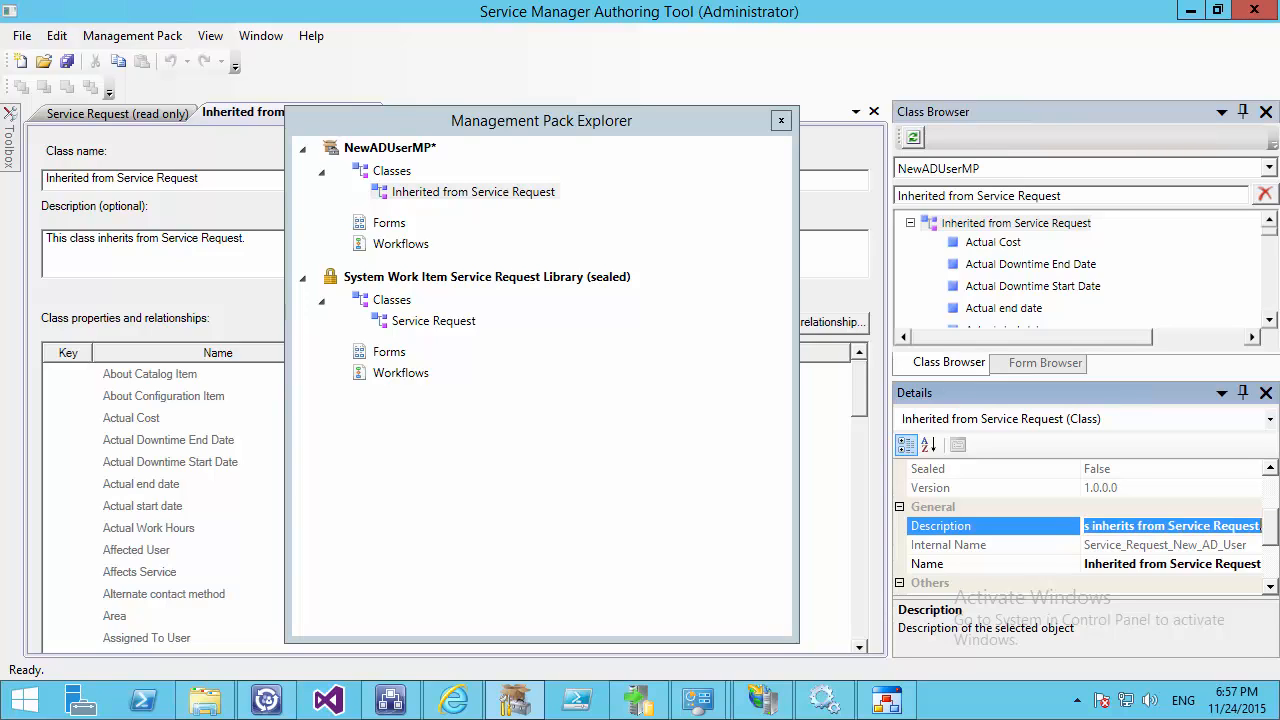
key(BackSpace)
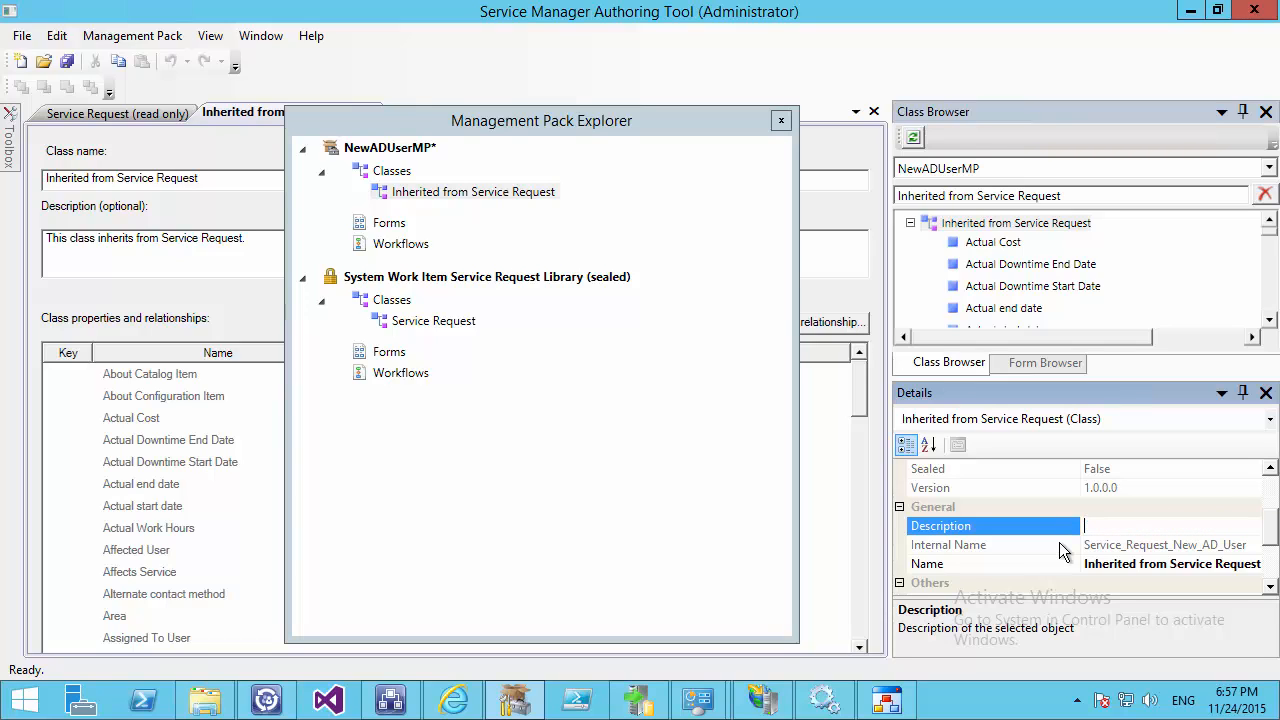
text(Service Request New AD User)
Rename the inherited class as "Service request New AD User"
click(1100, 564)
text(Service request New A)
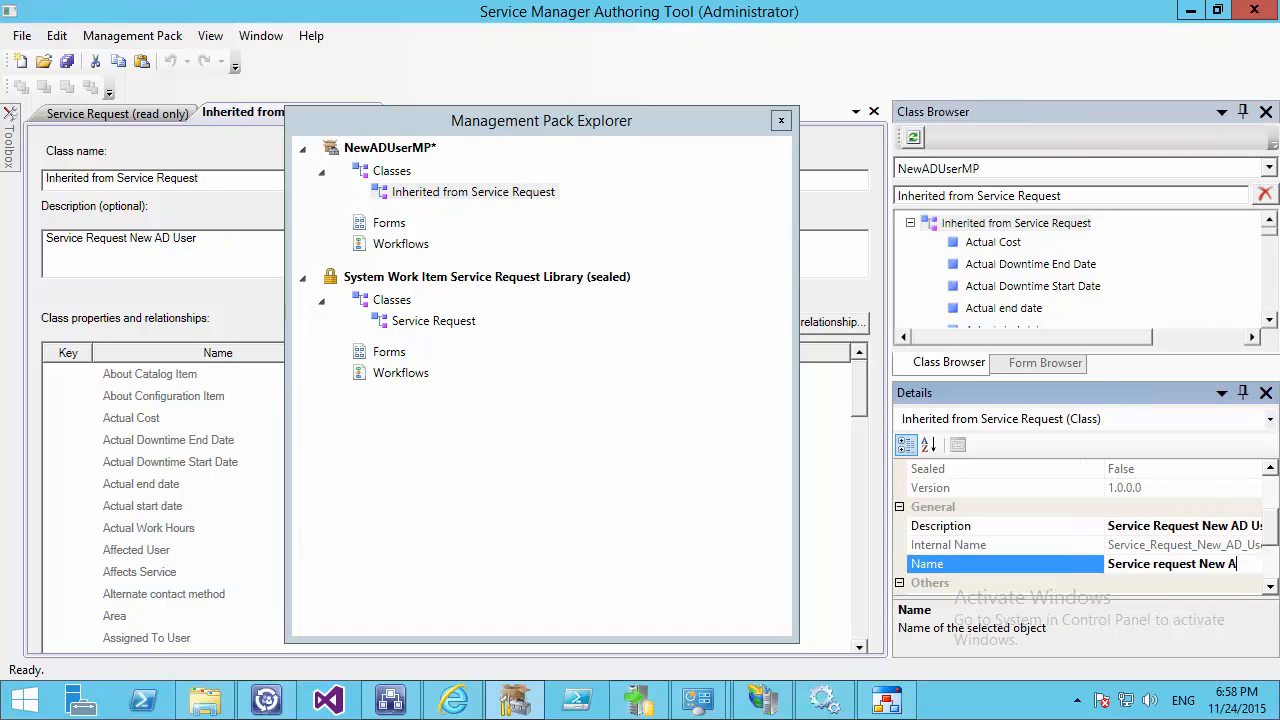
text(D User)
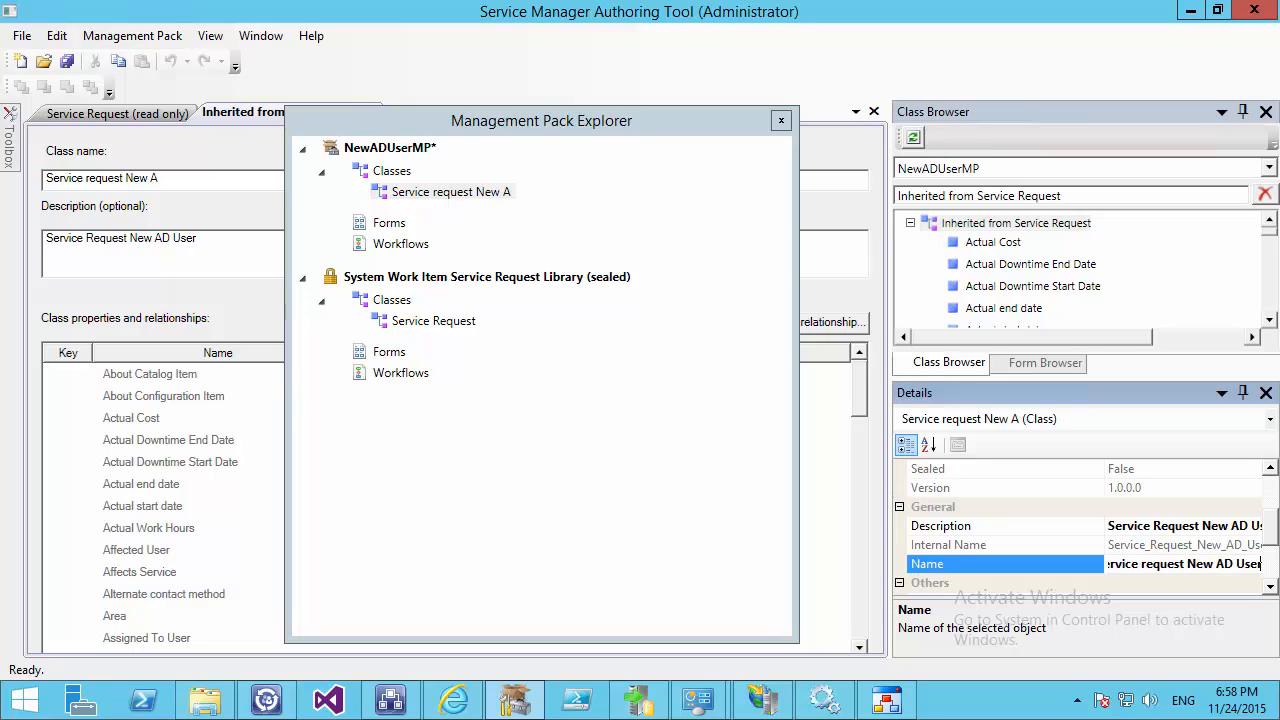
click(536, 385)
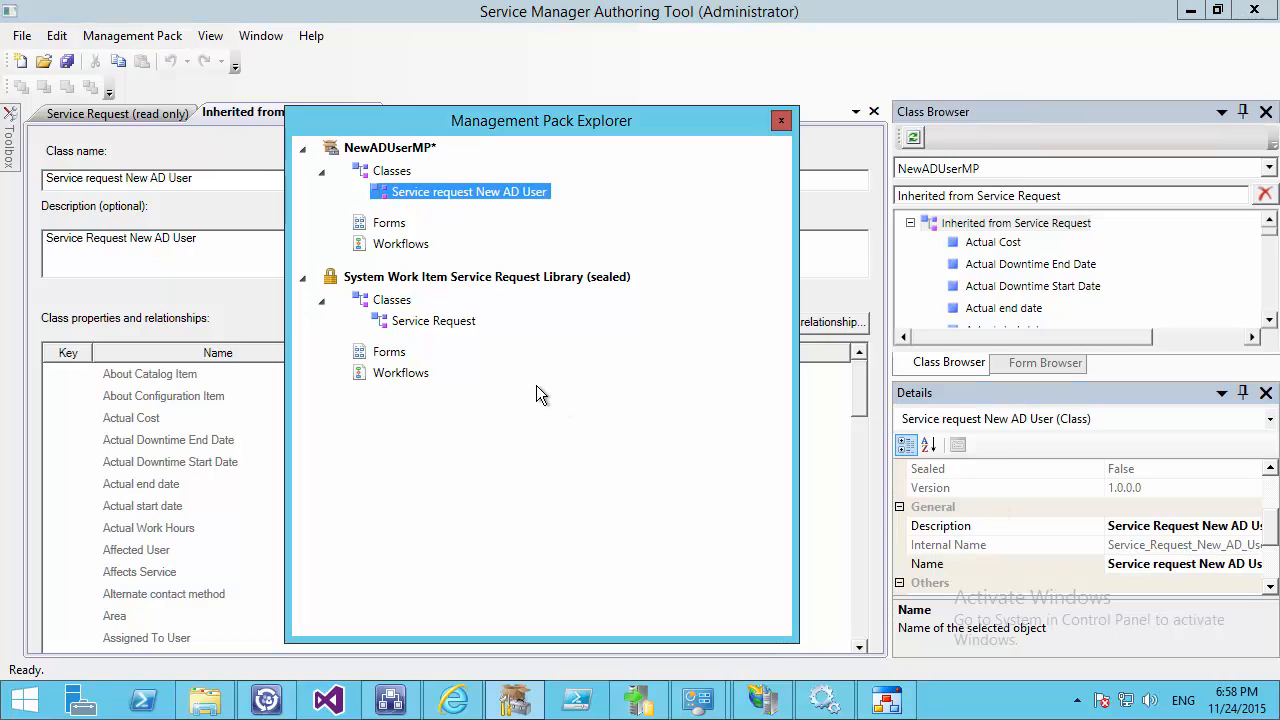
right_click(437, 201)
click(401, 193)
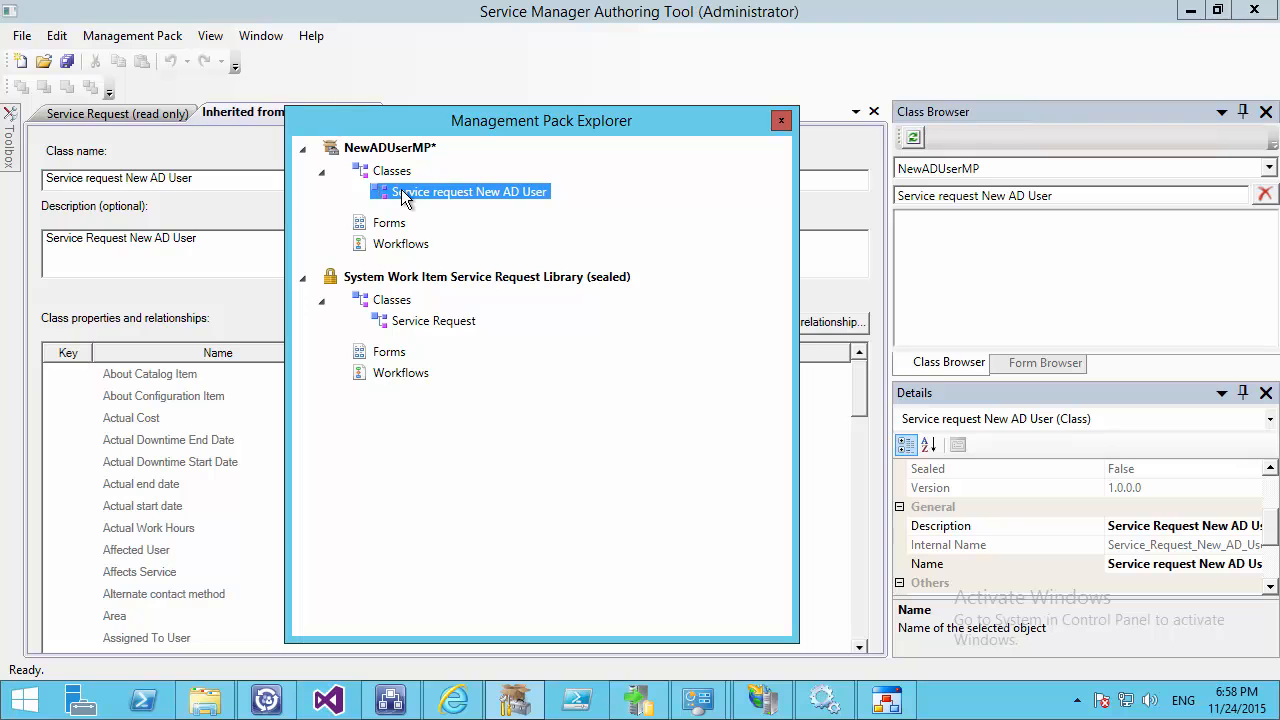
Clear the workspace around the class definition by closing the Management Pack Explorer, Class Browser and Details windows
drag(441, 117, 908, 153)
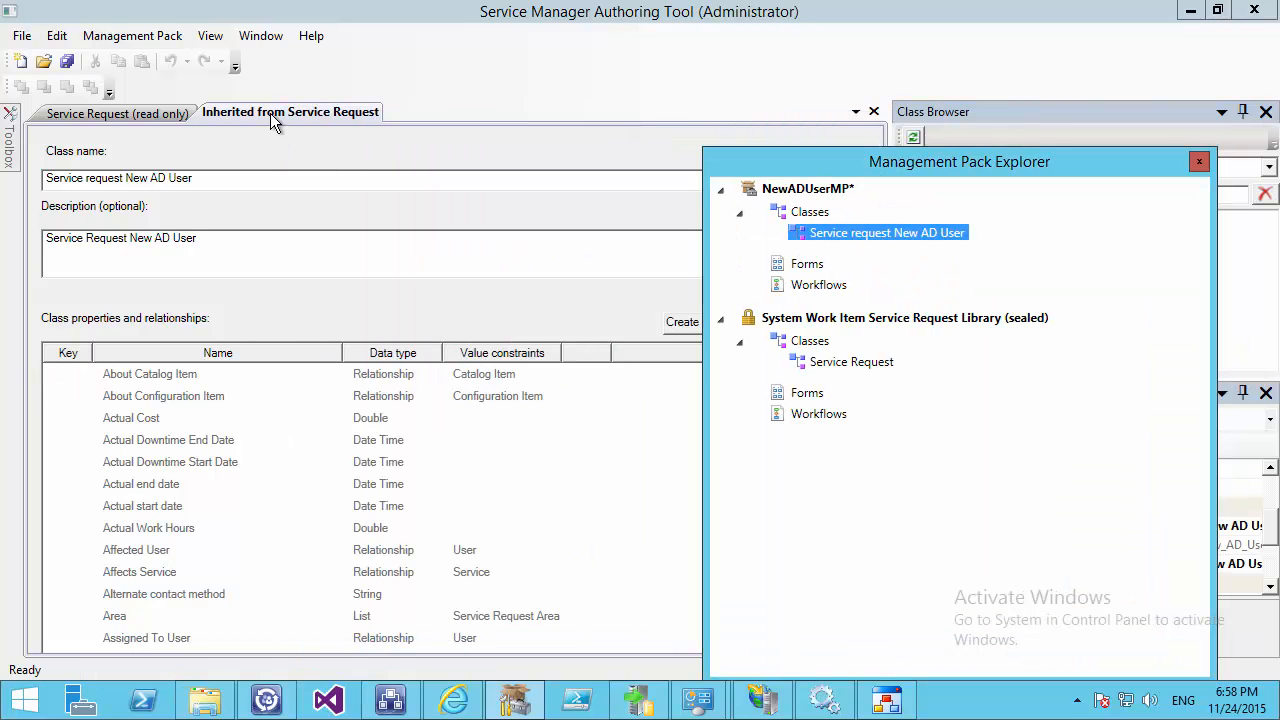
click(98, 193)
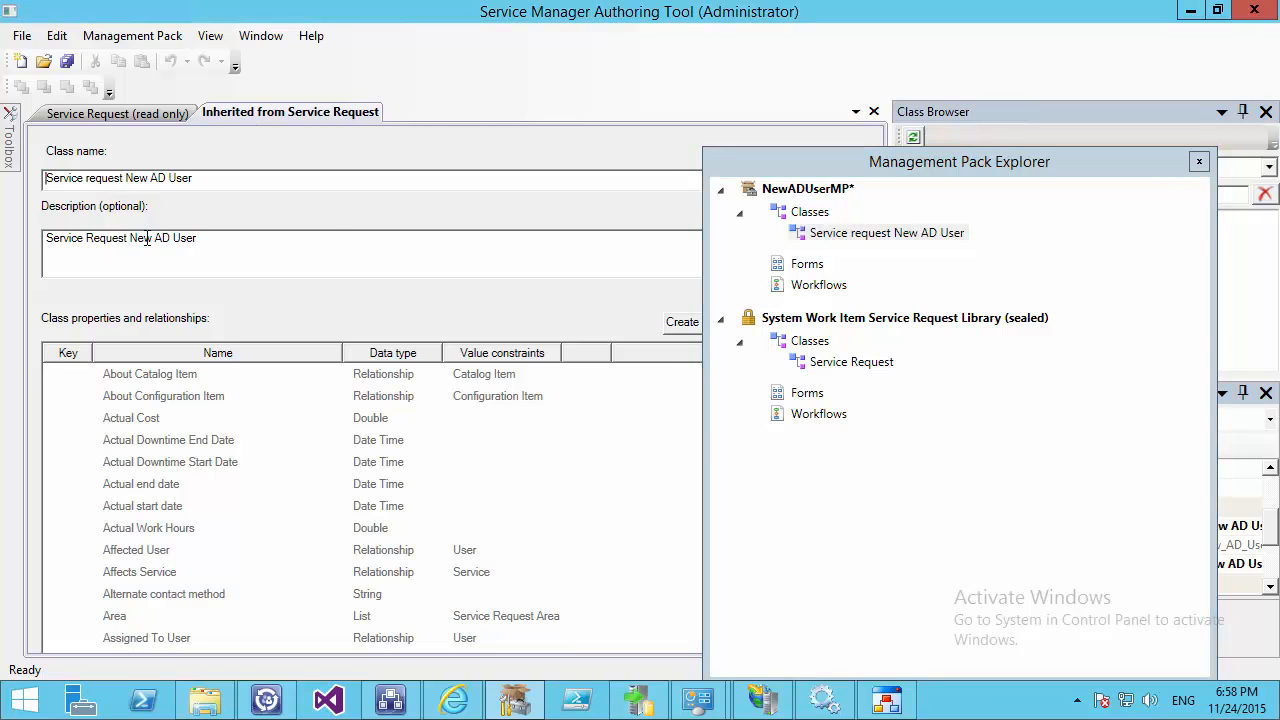
click(532, 457)
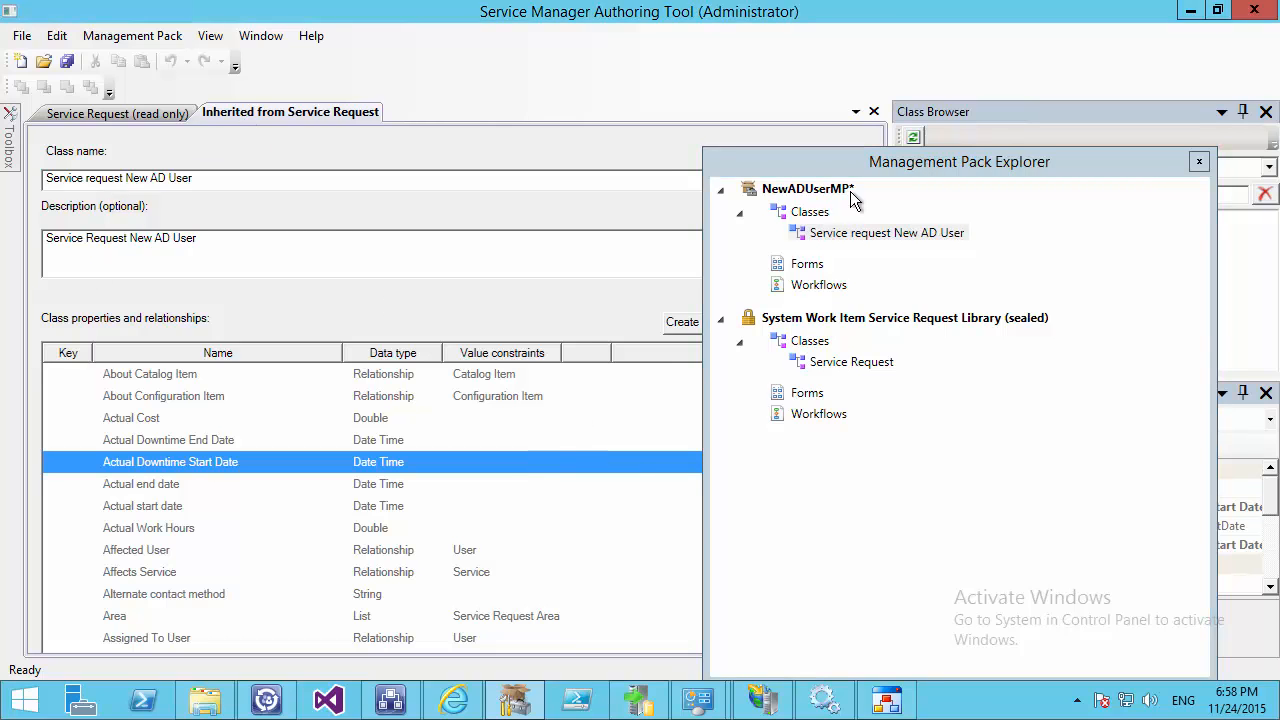
click(1266, 112)
click(1266, 112)
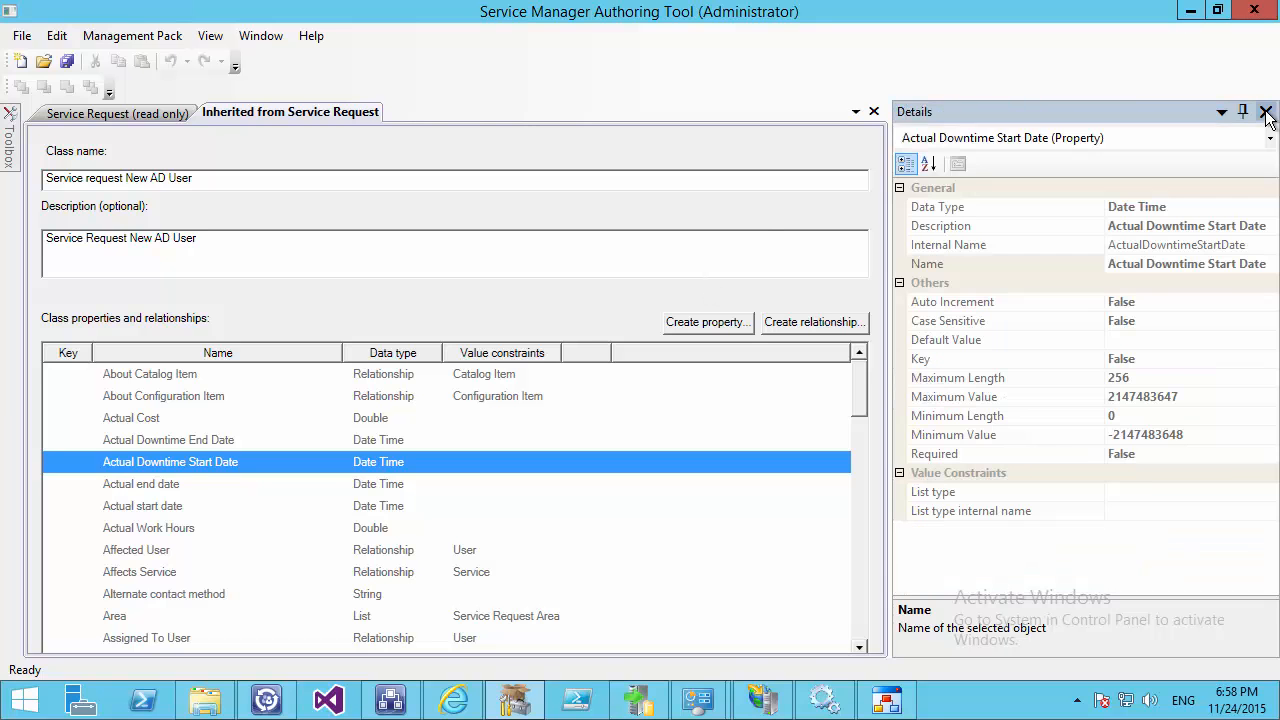
click(1266, 112)
Delete the default property Property_35 from the class's properties and relationships
scroll(219, 482, down, 18)
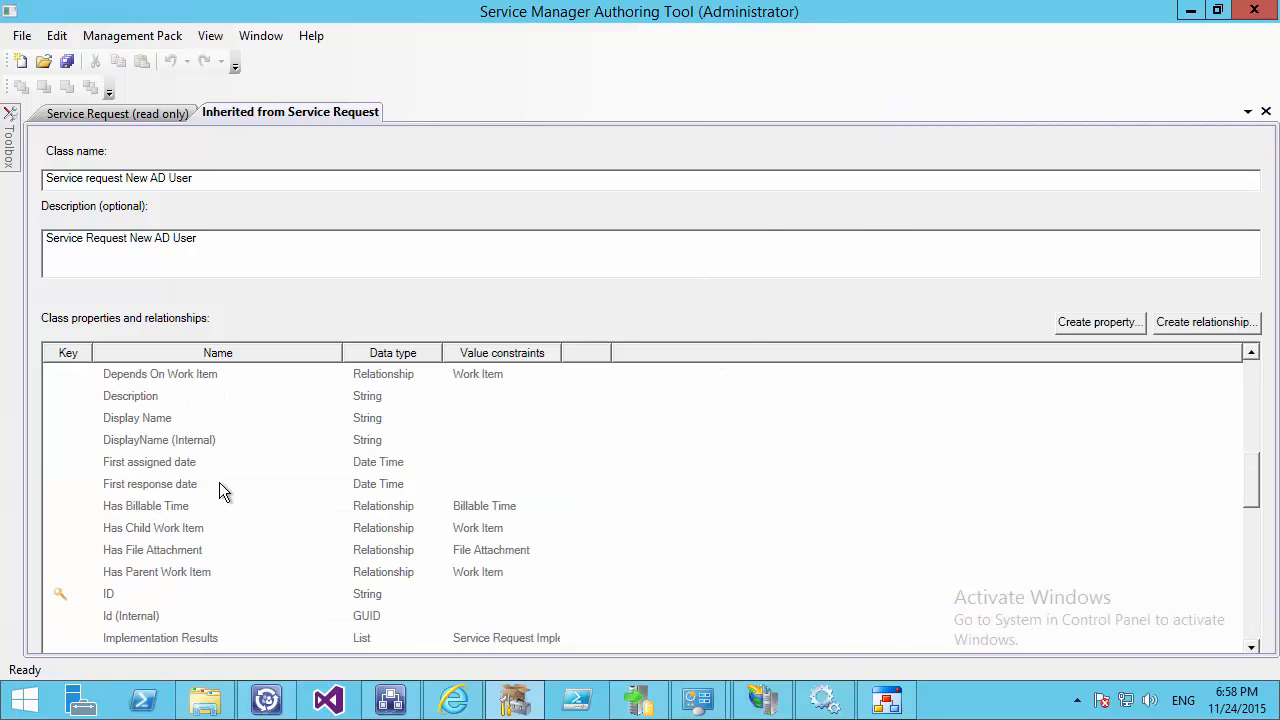
scroll(218, 467, up, 15)
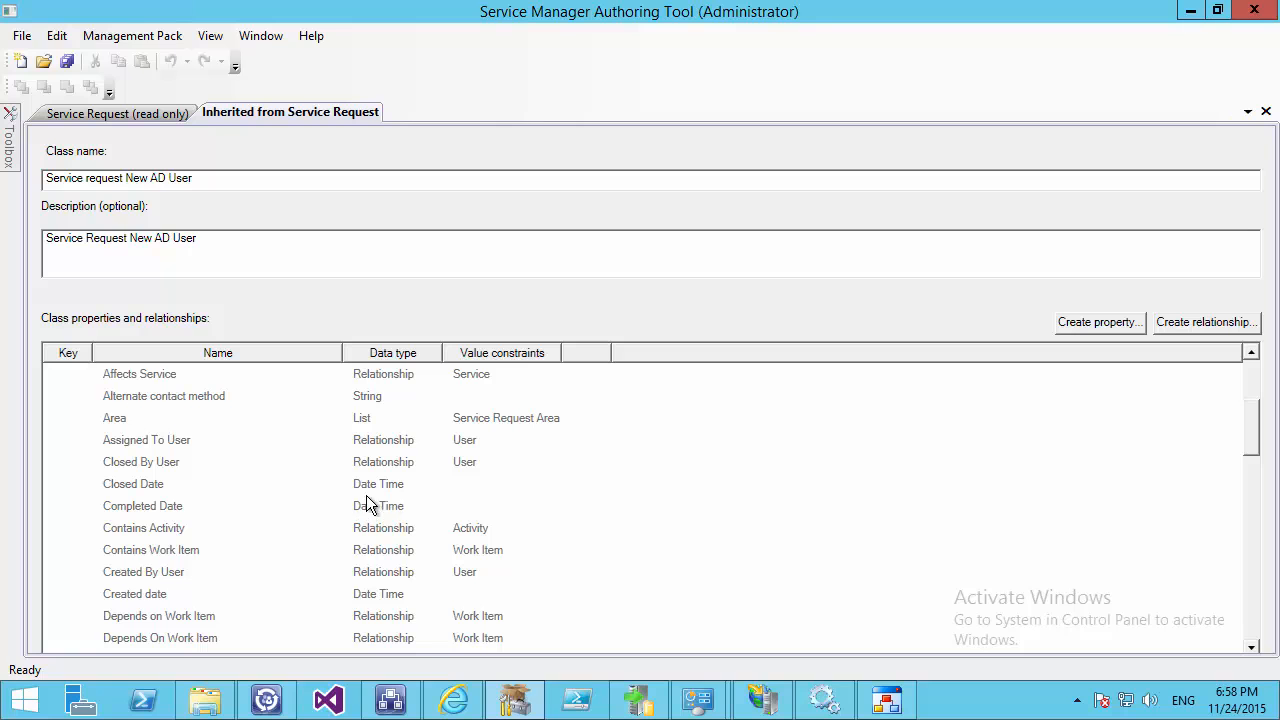
scroll(330, 600, down, 6)
scroll(334, 546, up, 4)
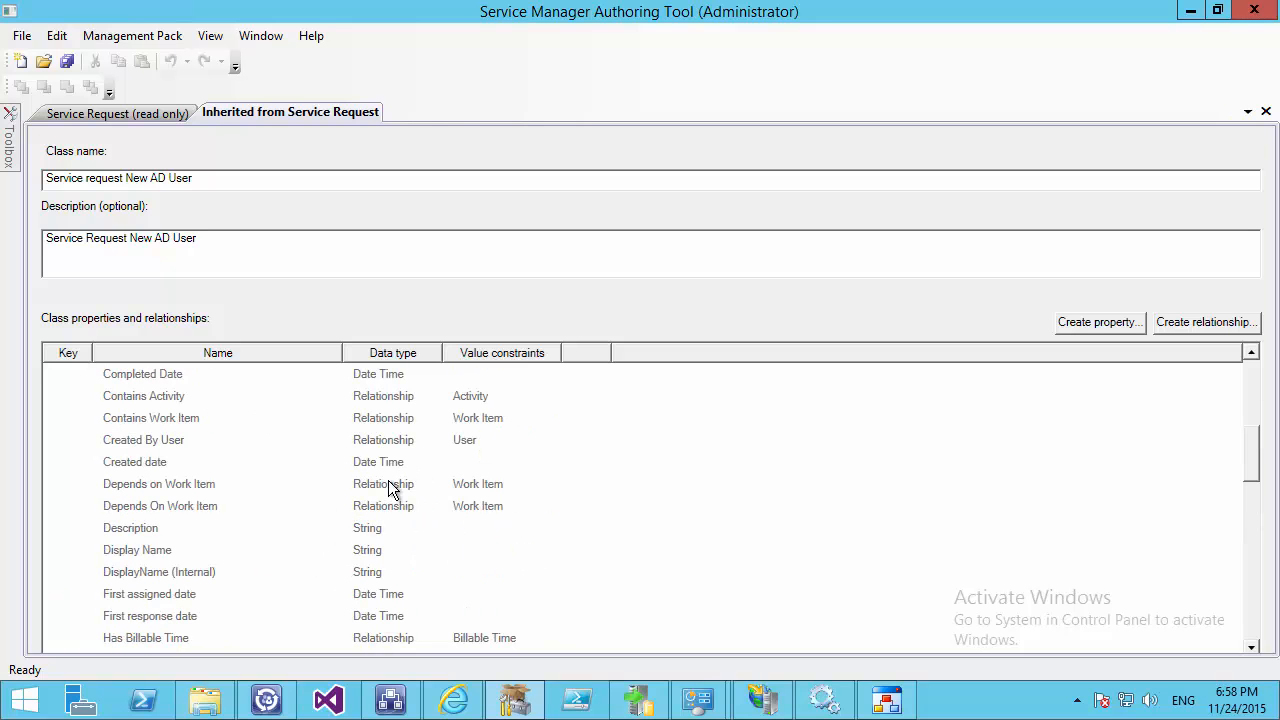
scroll(388, 480, down, 12)
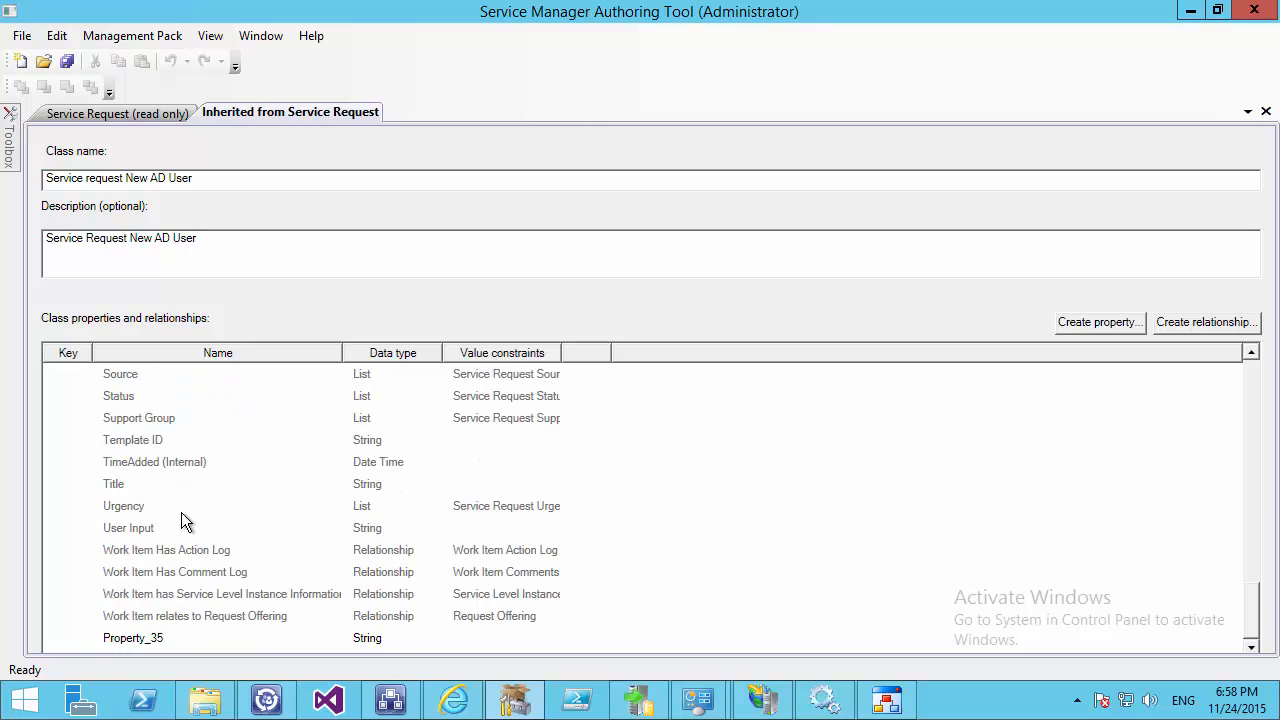
click(164, 640)
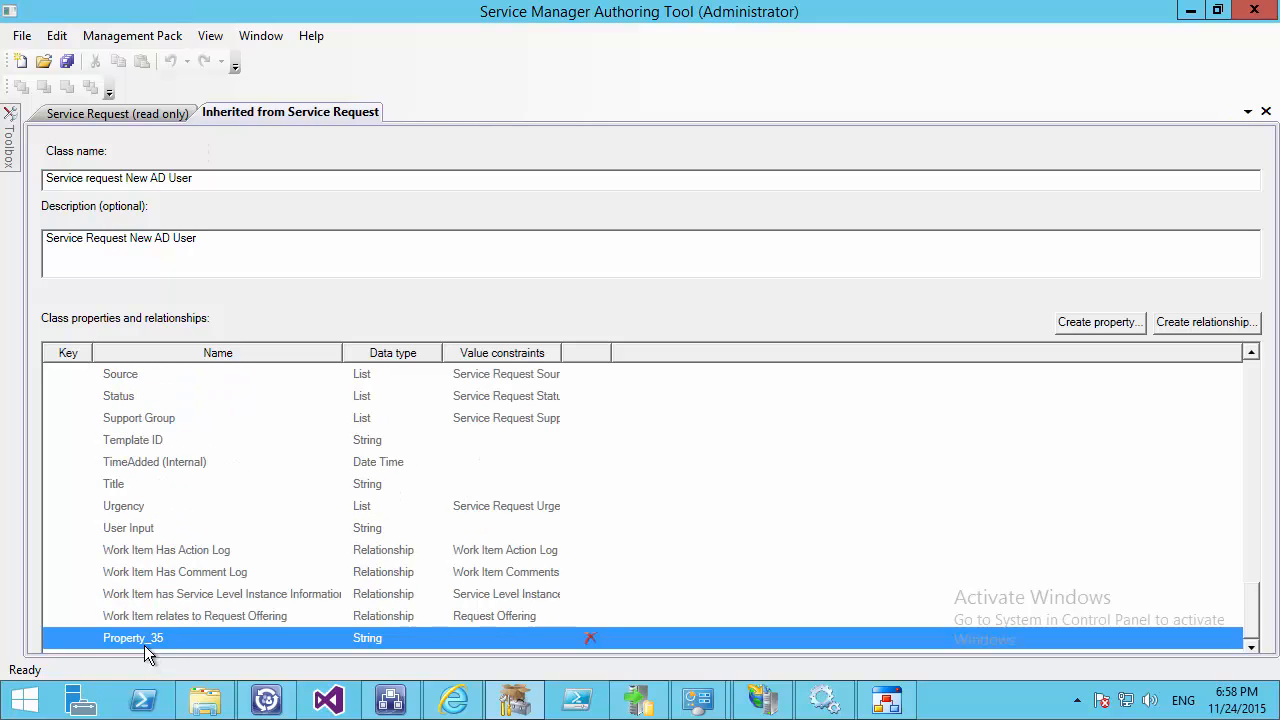
click(588, 638)
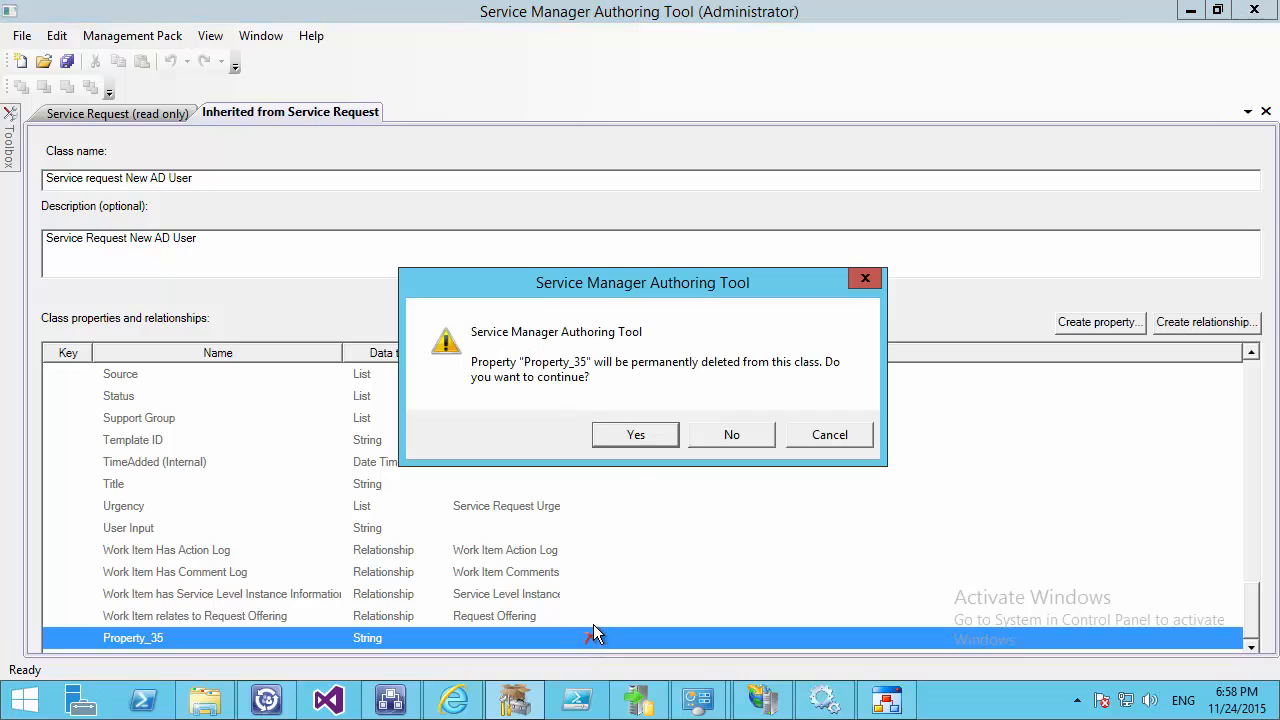
click(632, 440)
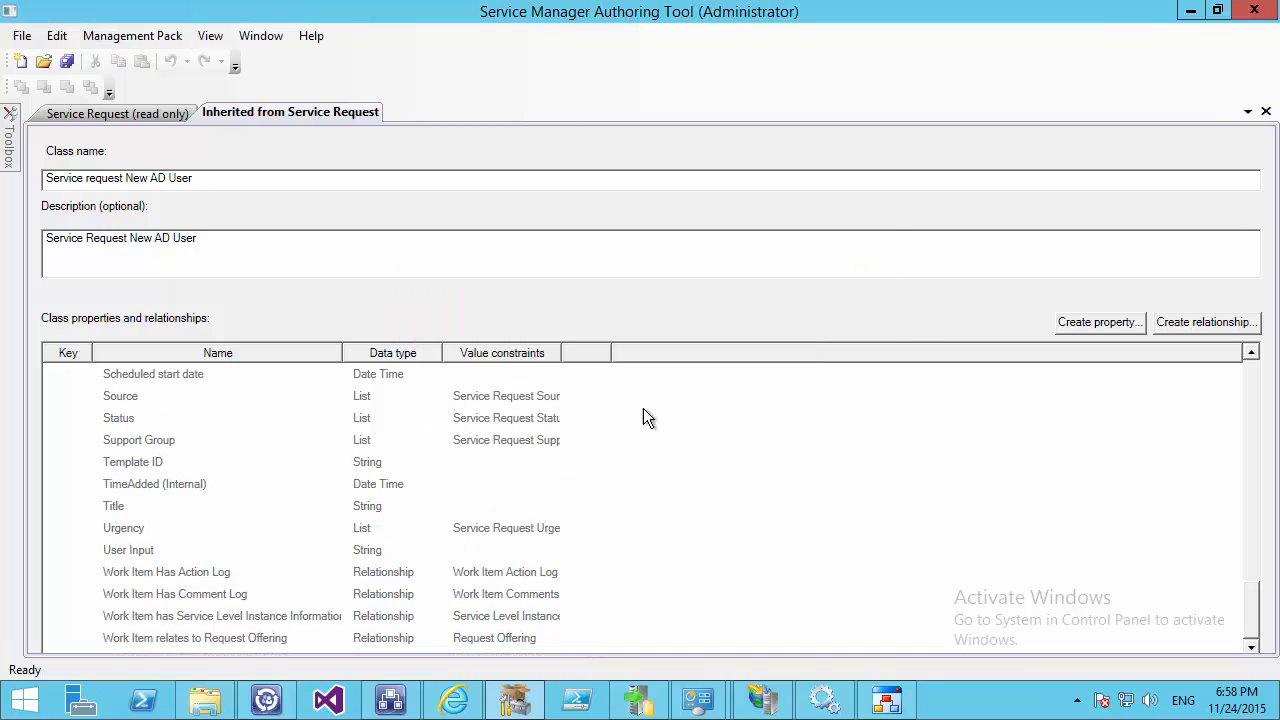
Create two class properties with the internal names Username and LastName
click(1117, 320)
text(Username)
key(Return)
click(1090, 322)
text(LastName)
key(BackSpace)
key(BackSpace)
key(BackSpace)
text(ame)
key(Return)
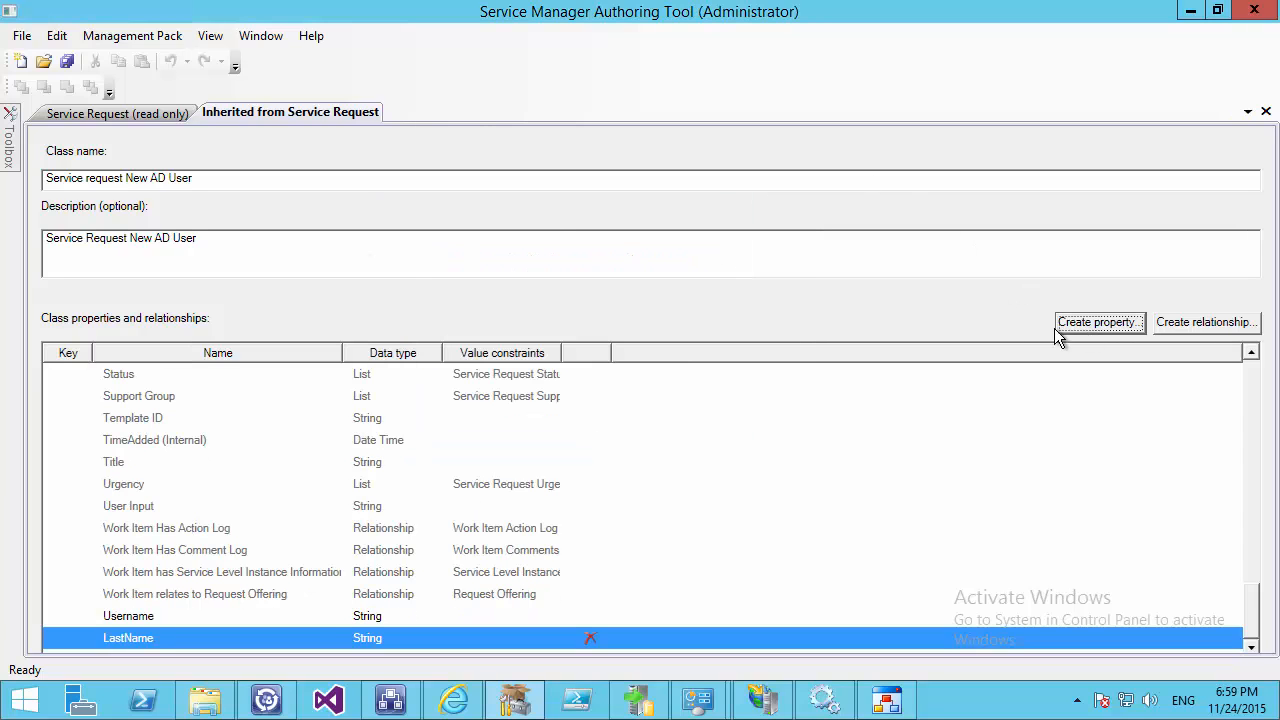
Create a further class property with the internal name FirstName
click(1060, 326)
text(FirstName)
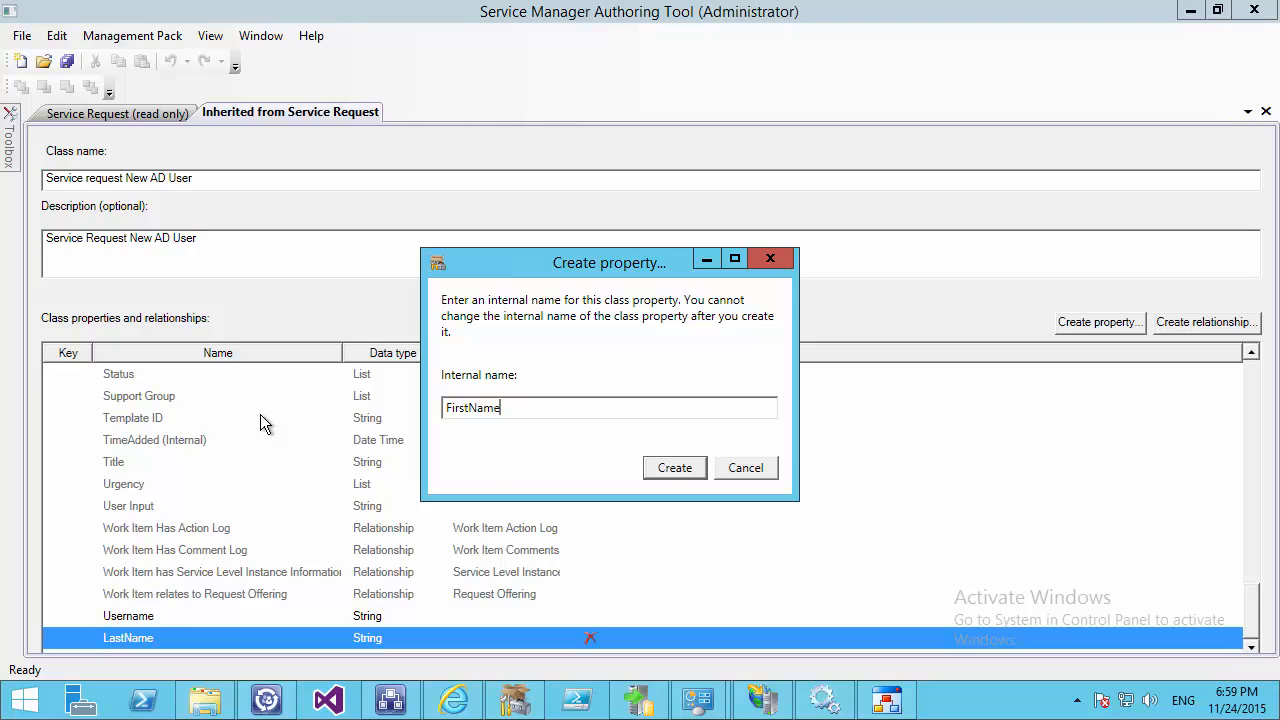
click(652, 464)
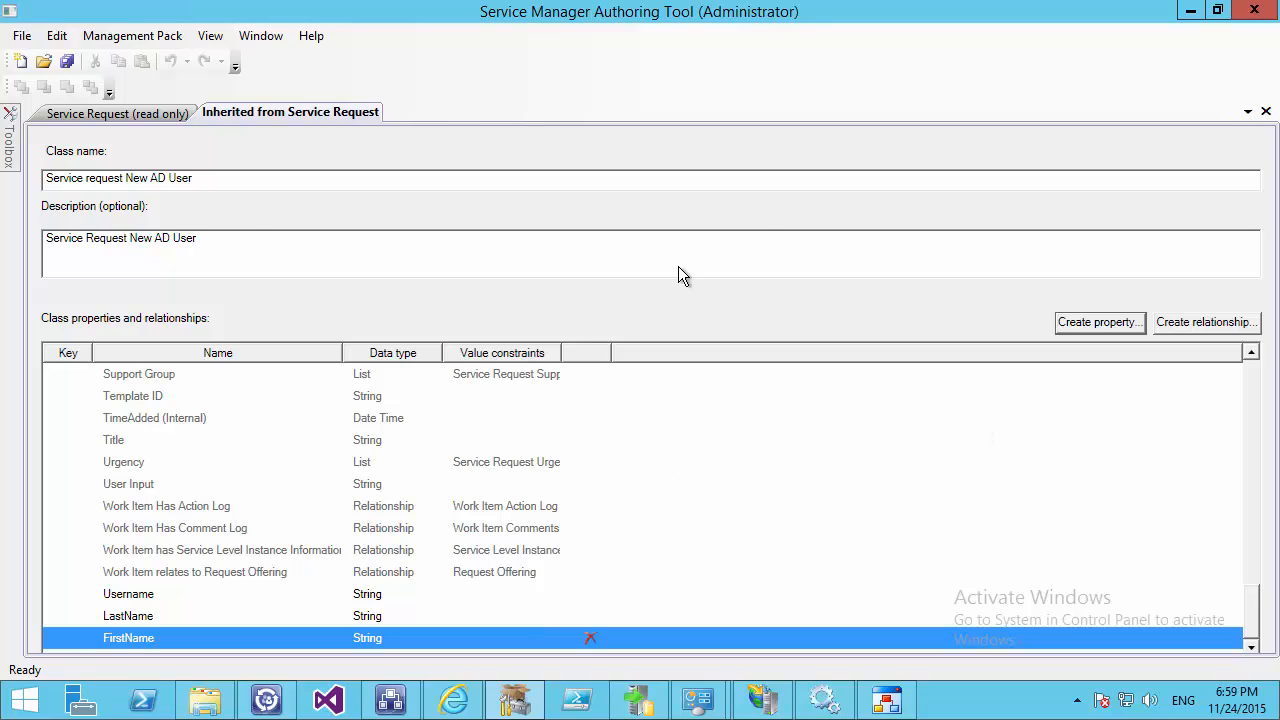
Save all changes to the NewADUserMP management pack
click(22, 36)
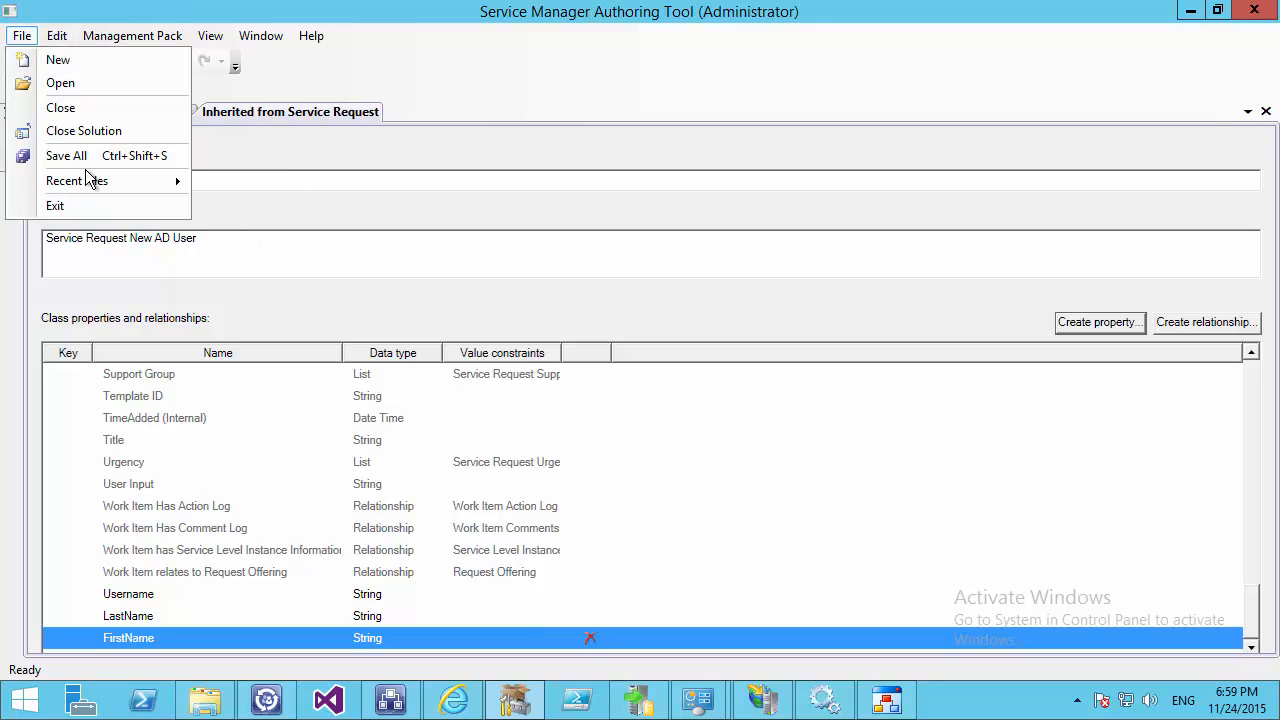
click(286, 120)
click(128, 118)
click(212, 114)
click(24, 37)
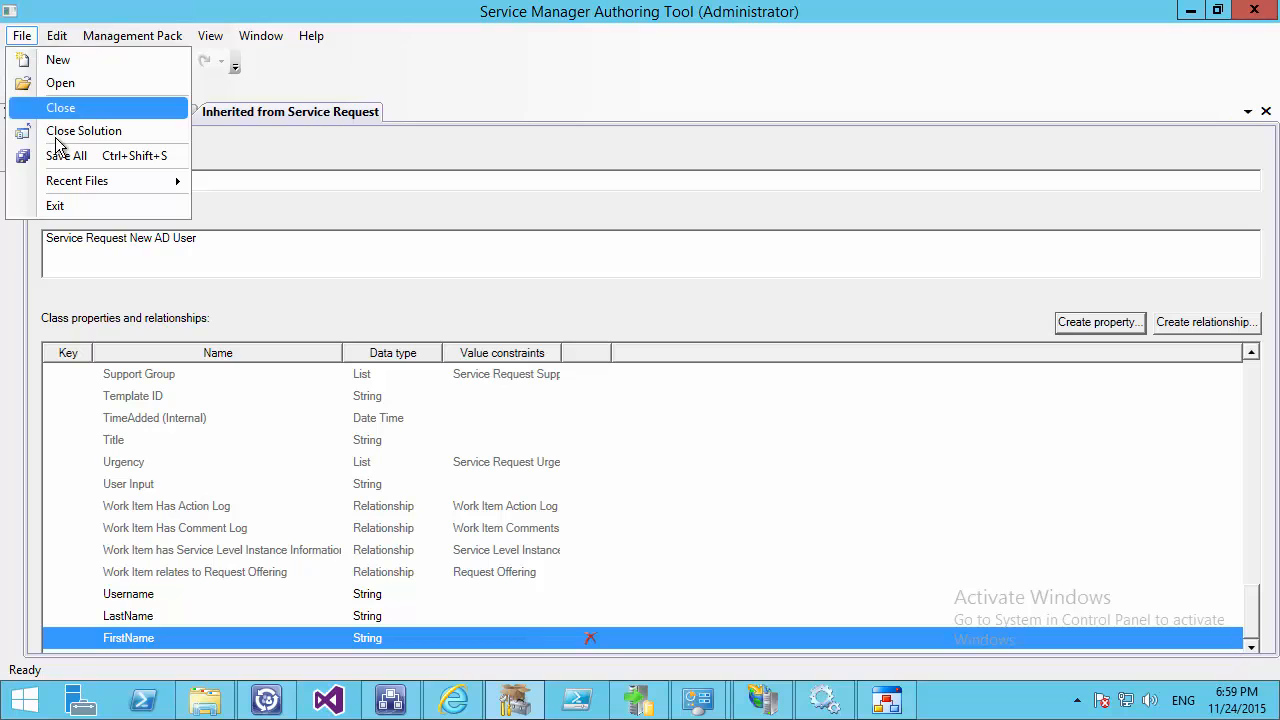
click(63, 154)
Close both open class definitions, the read-only Service Request and the inherited class
click(211, 37)
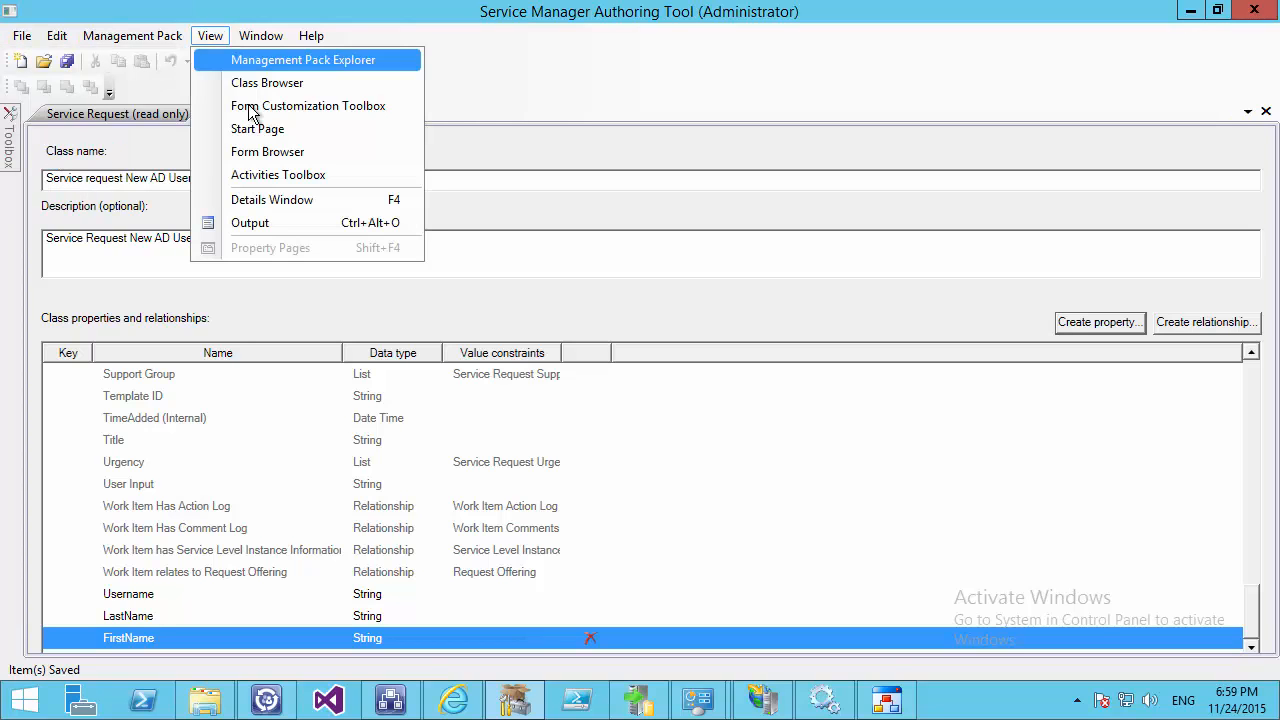
click(1263, 113)
click(1263, 110)
click(1263, 110)
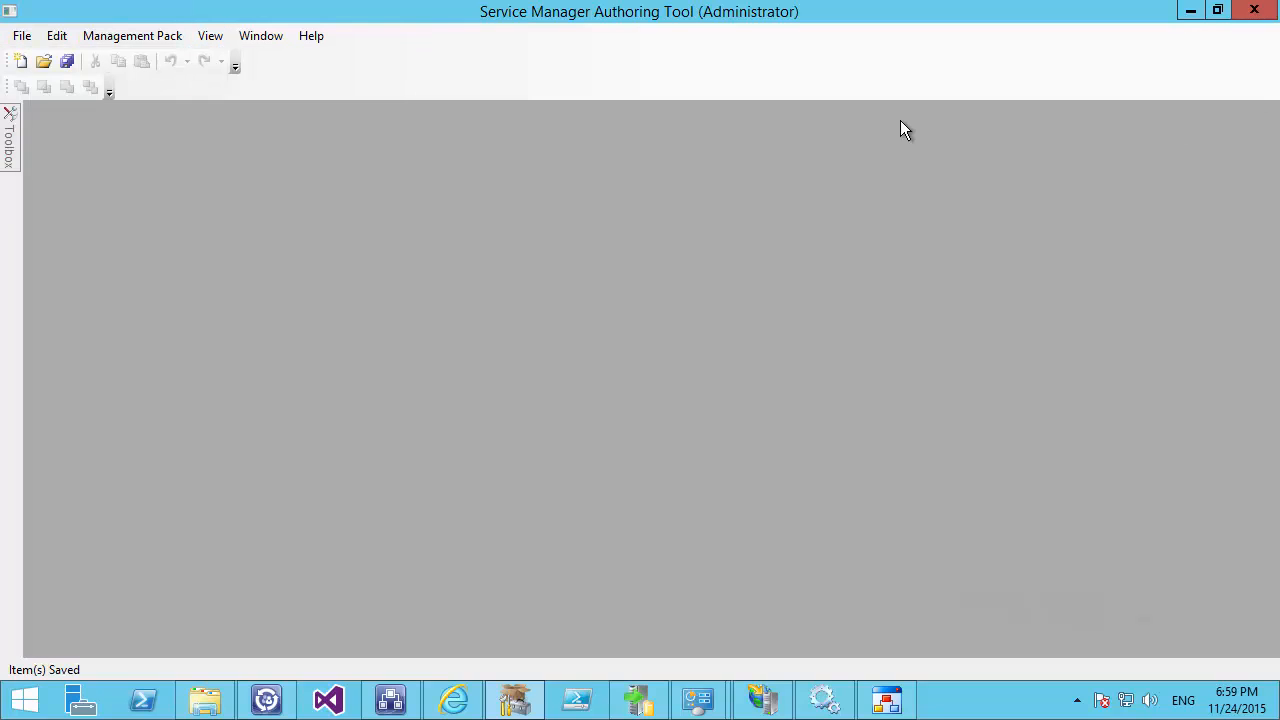
Reopen the Class Browser and clear its search filter for the NewADUserMP management pack
click(210, 36)
click(247, 86)
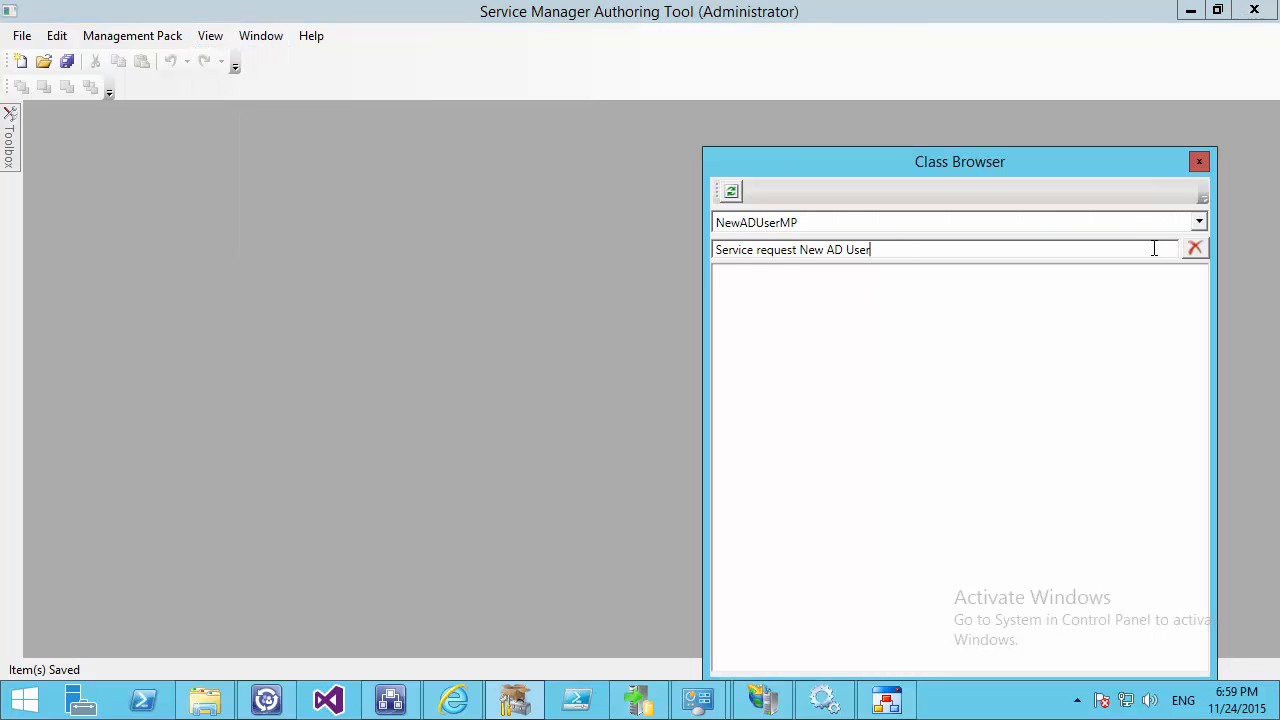
click(1193, 248)
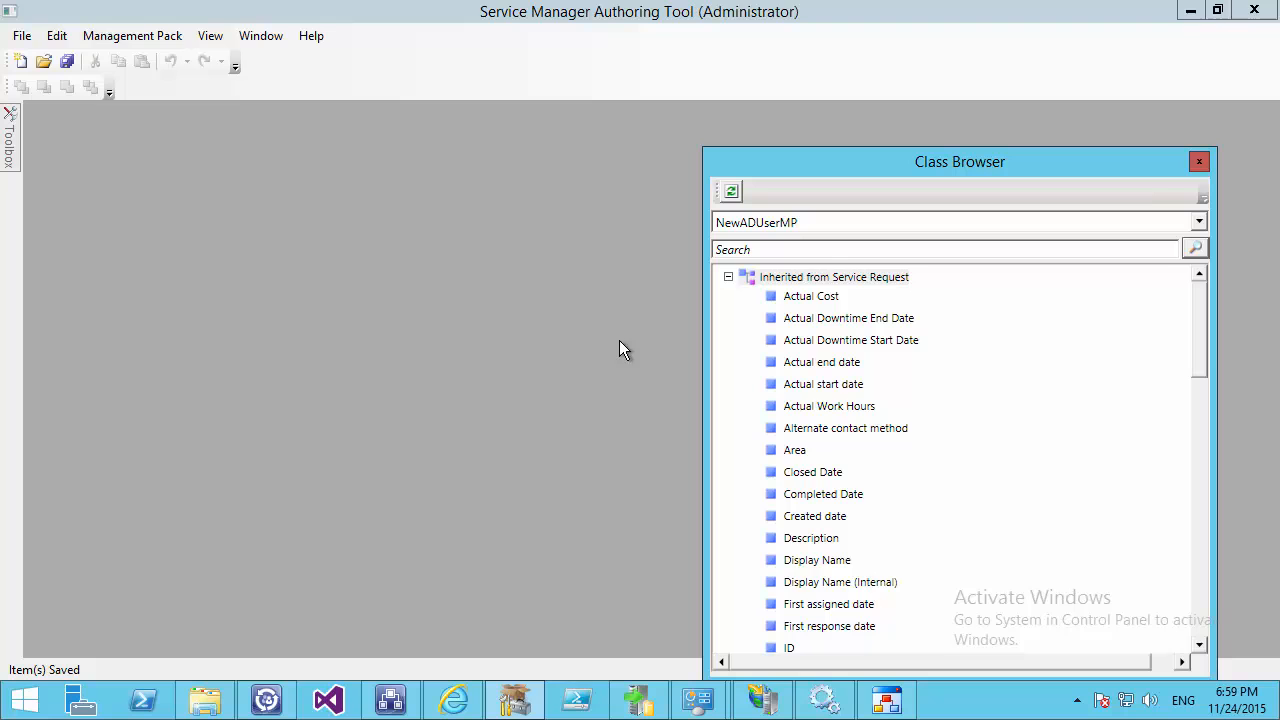
Collapse the class listed in NewADUserMP and examine its details alongside the Class Browser
click(728, 277)
right_click(807, 277)
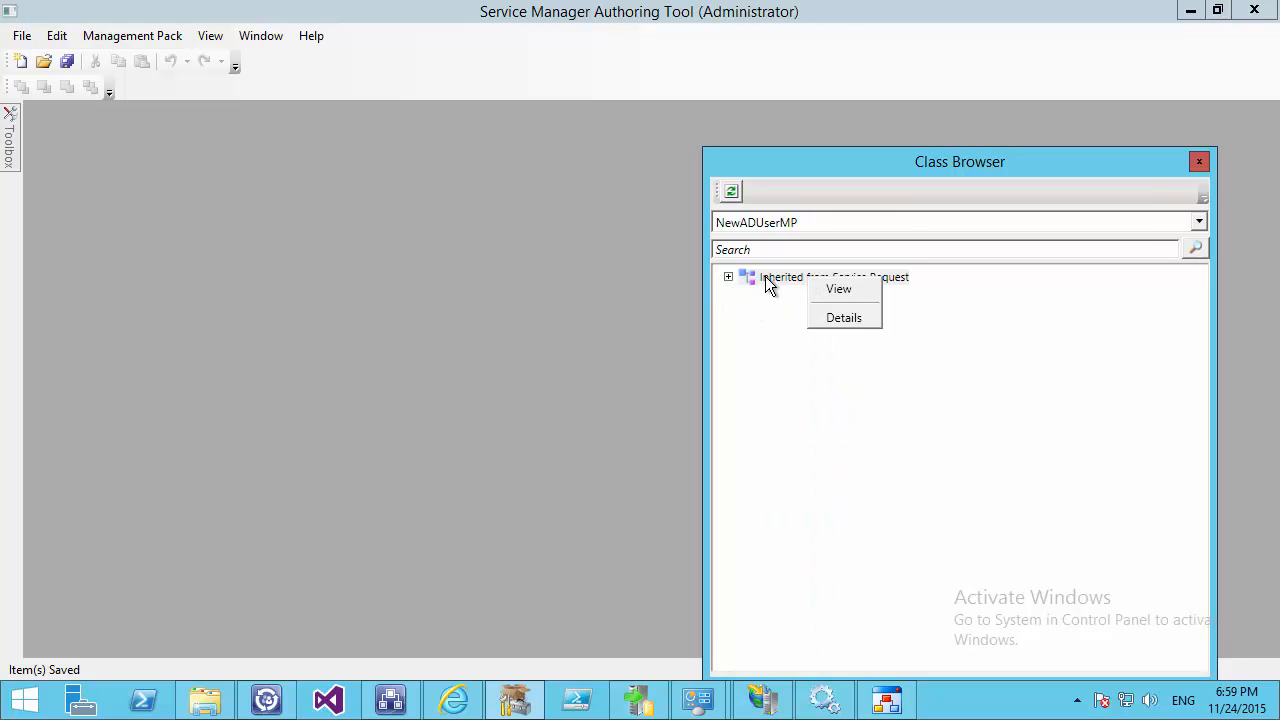
click(843, 317)
drag(922, 172, 359, 153)
drag(1029, 111, 987, 150)
double_click(987, 150)
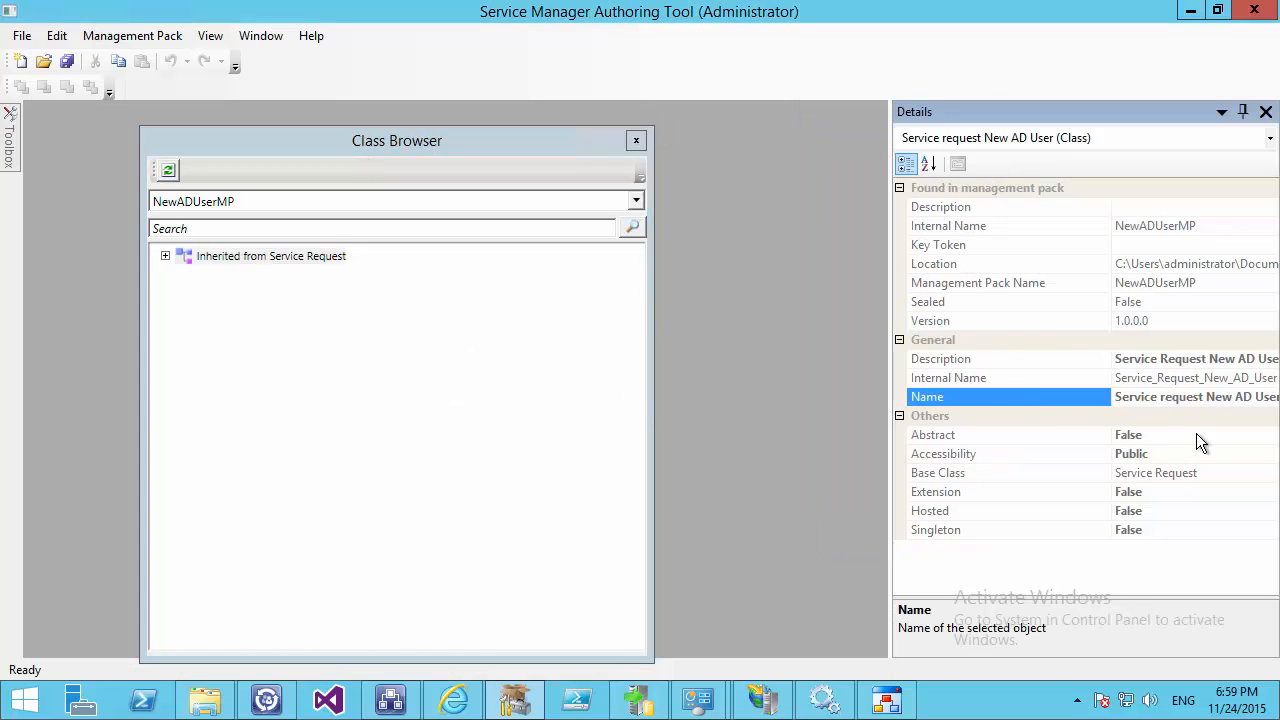
Open the Inherited from Service Request class of NewADUserMP for viewing, then exit the authoring tool
right_click(251, 255)
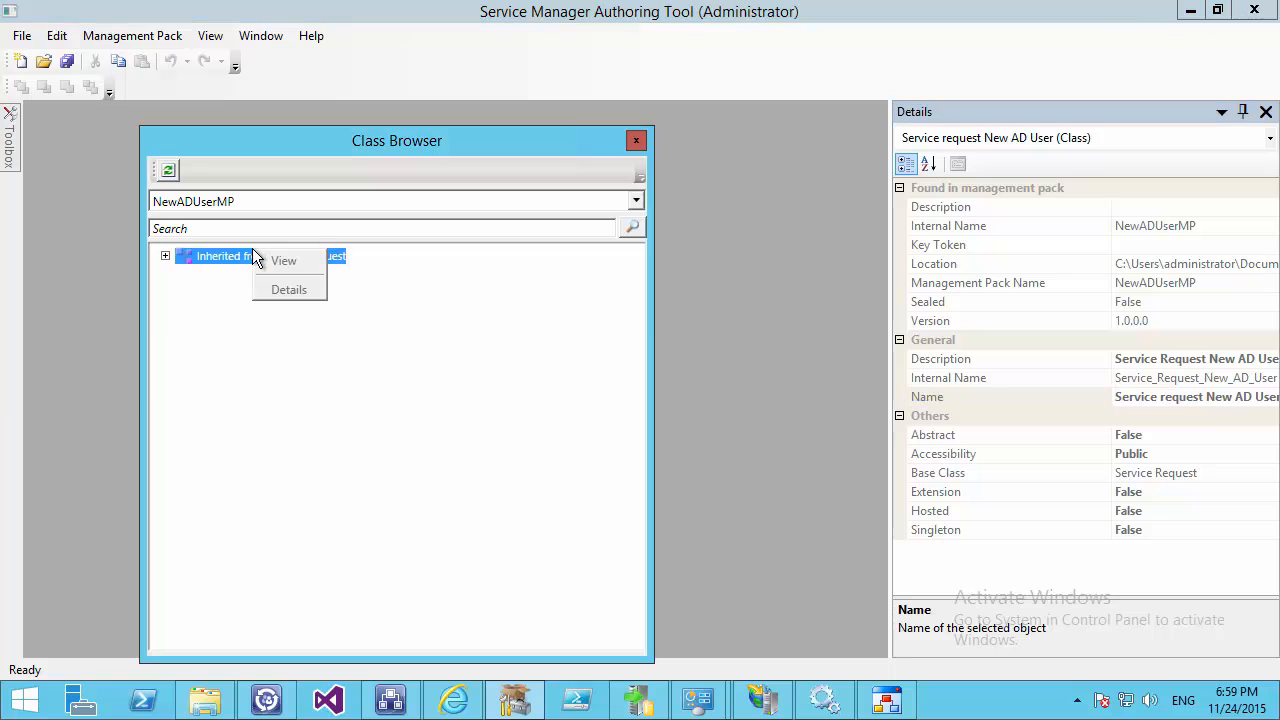
click(268, 261)
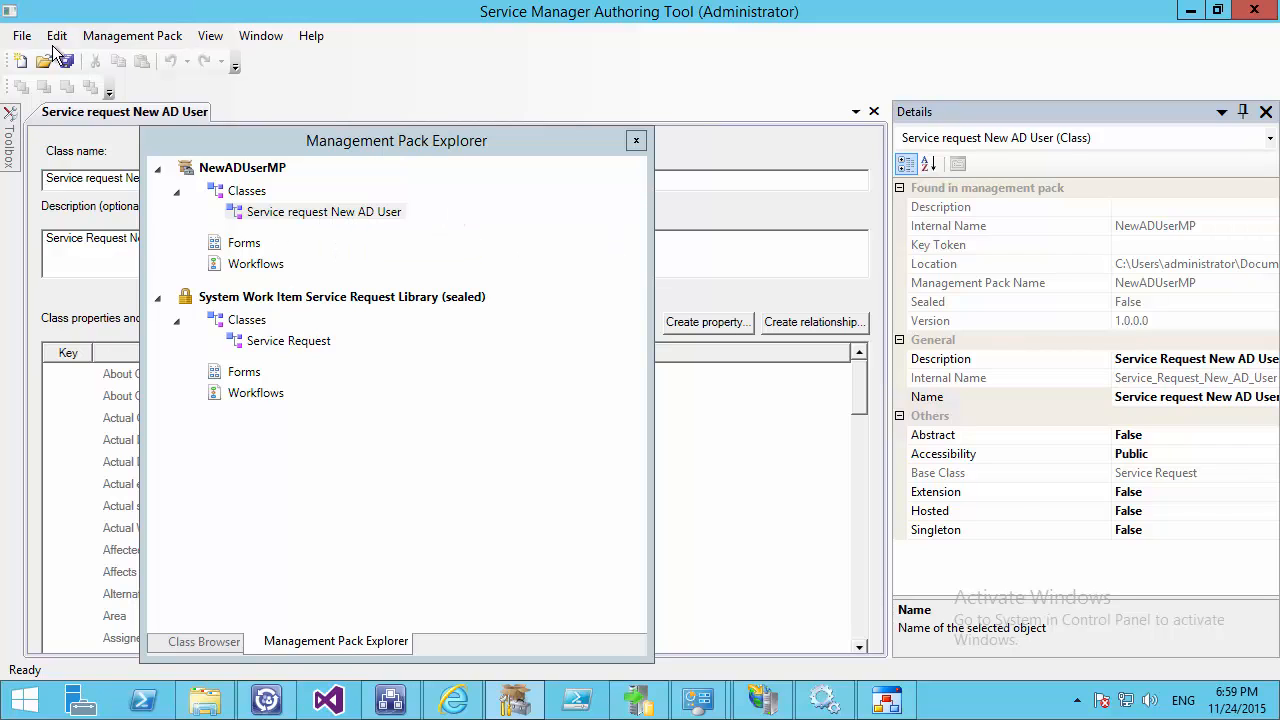
click(22, 38)
click(56, 205)
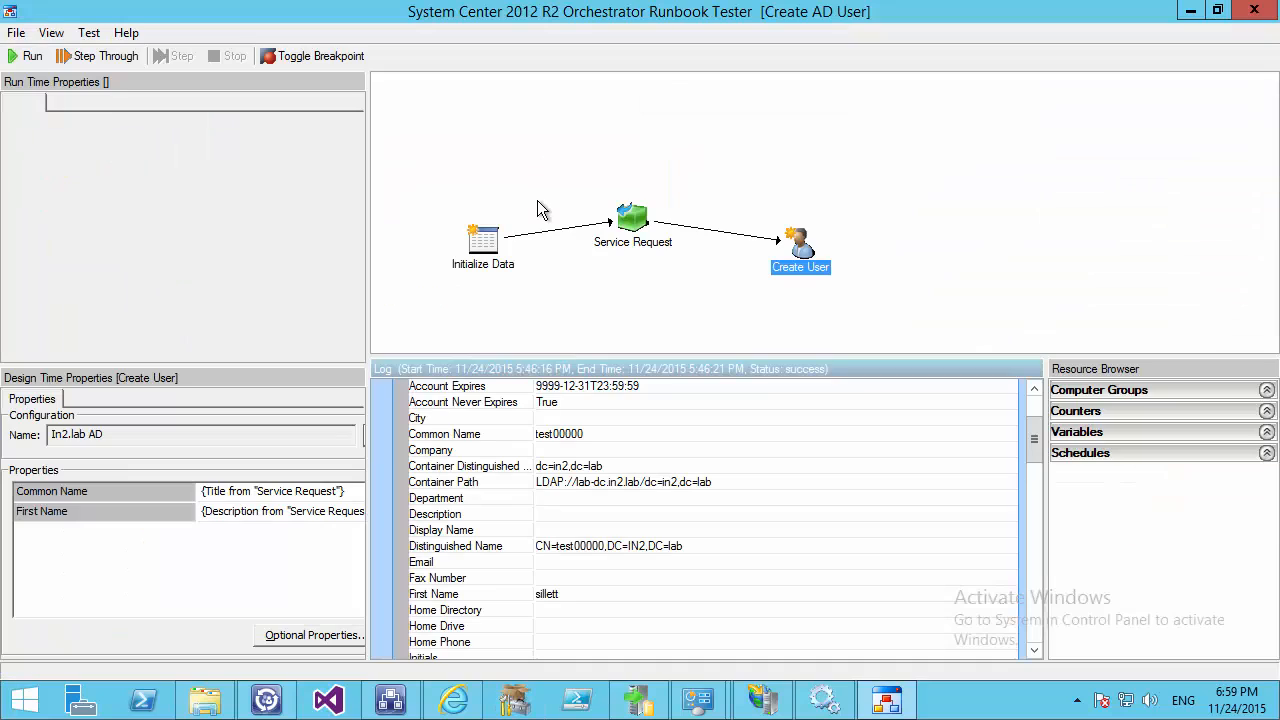
Switch to the Service Manager Console and import the NewADUserMP management pack, accepting that it already exists
click(266, 700)
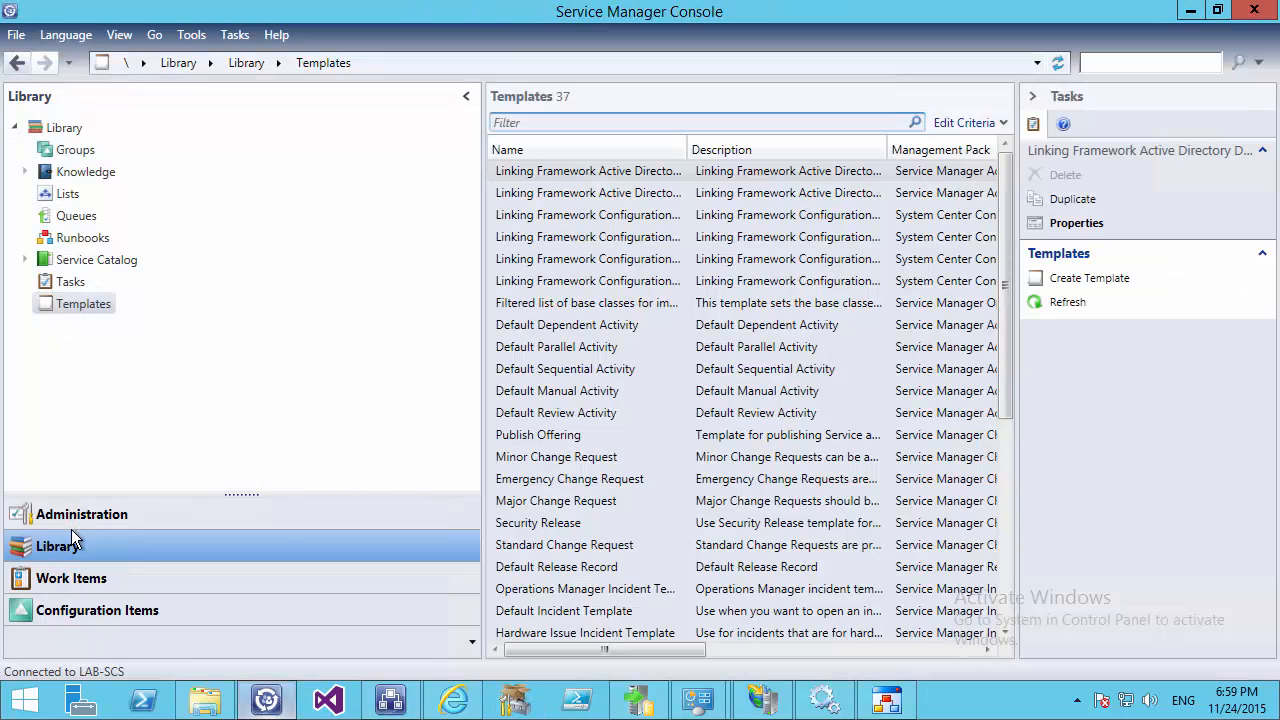
click(120, 514)
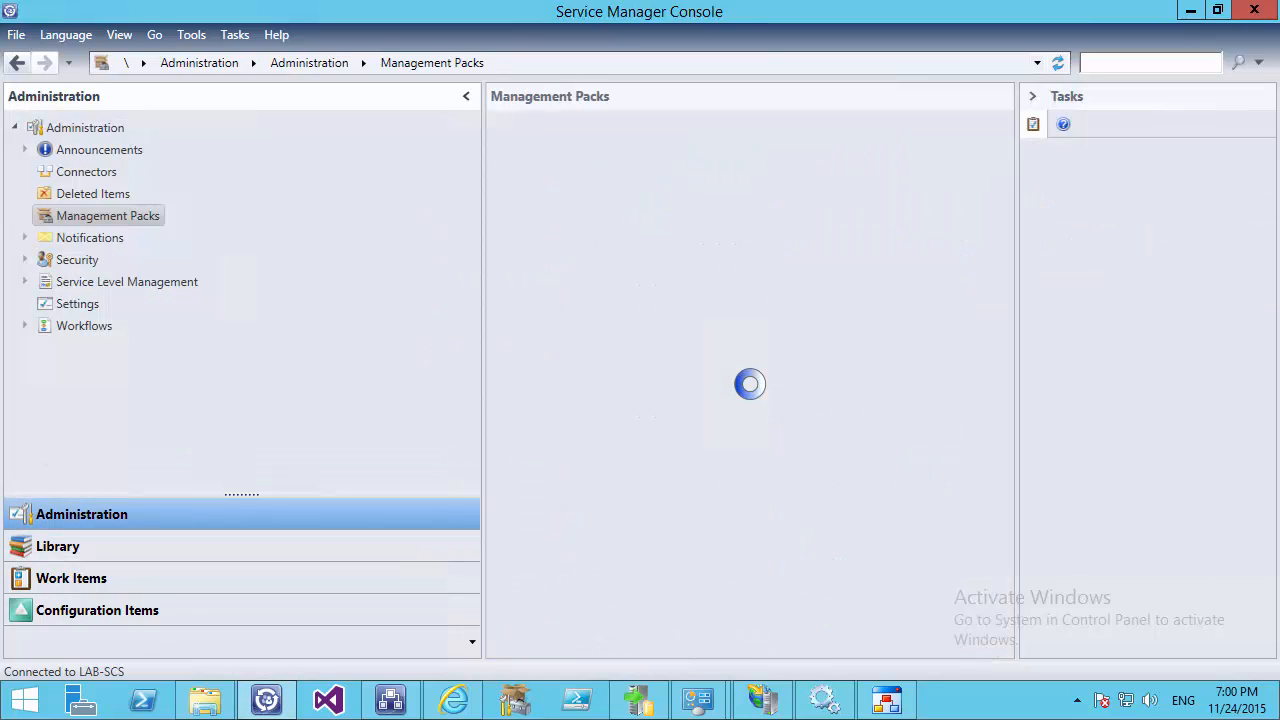
right_click(103, 222)
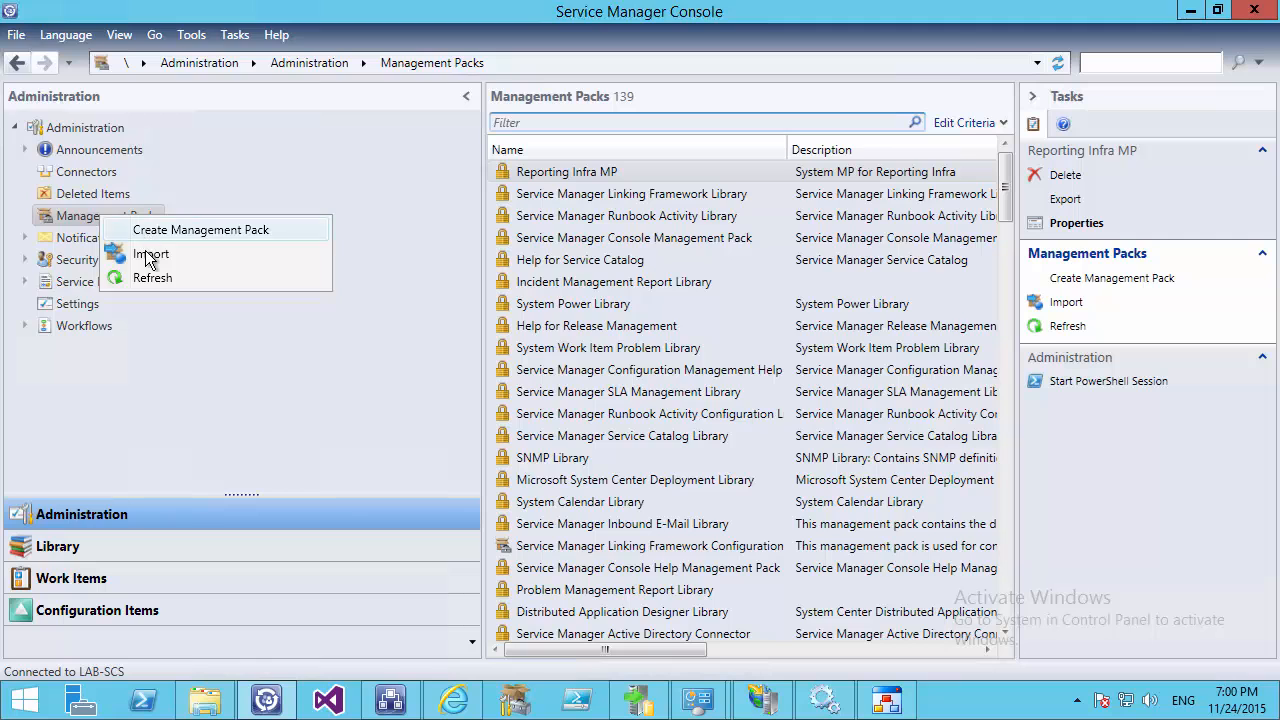
click(150, 251)
double_click(260, 268)
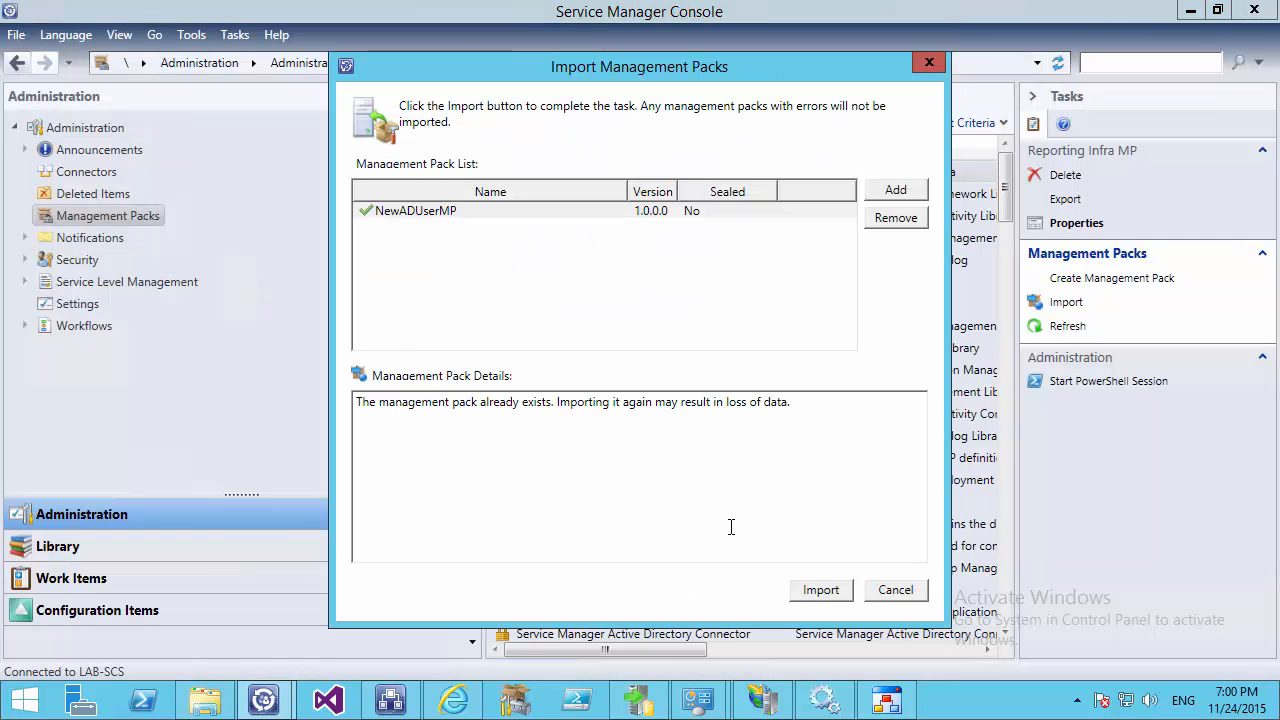
click(833, 592)
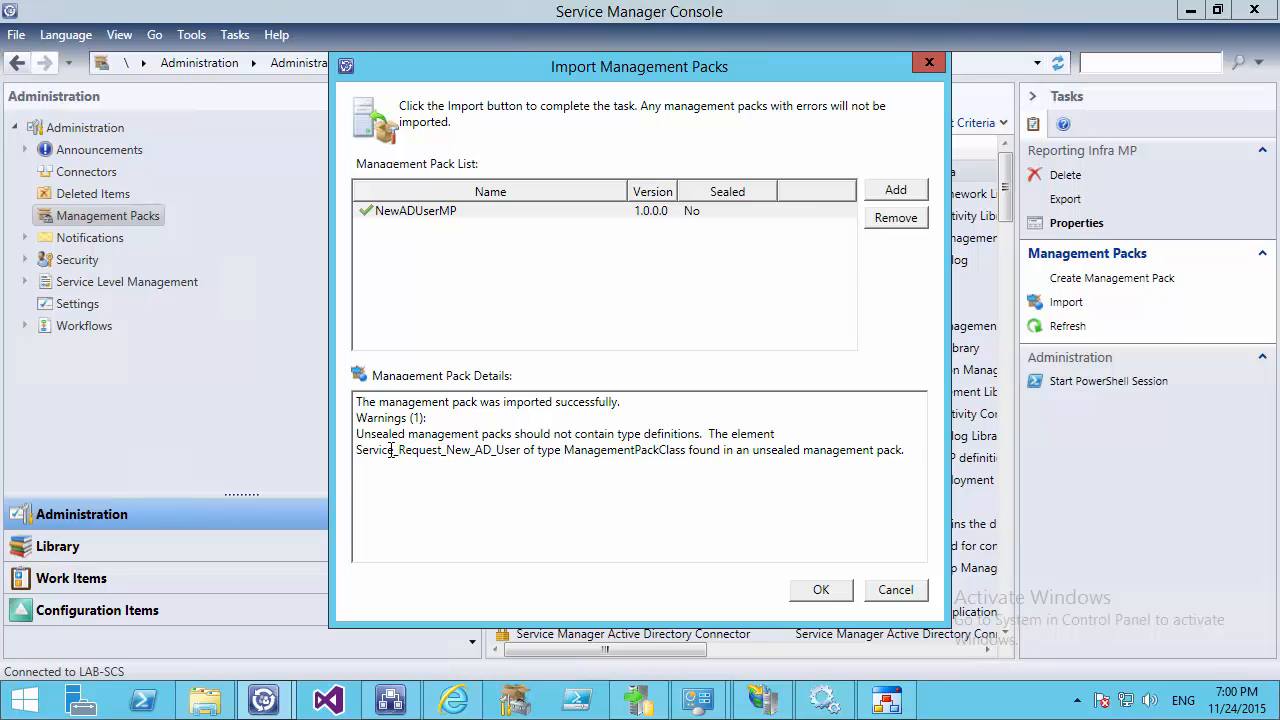
key(Return)
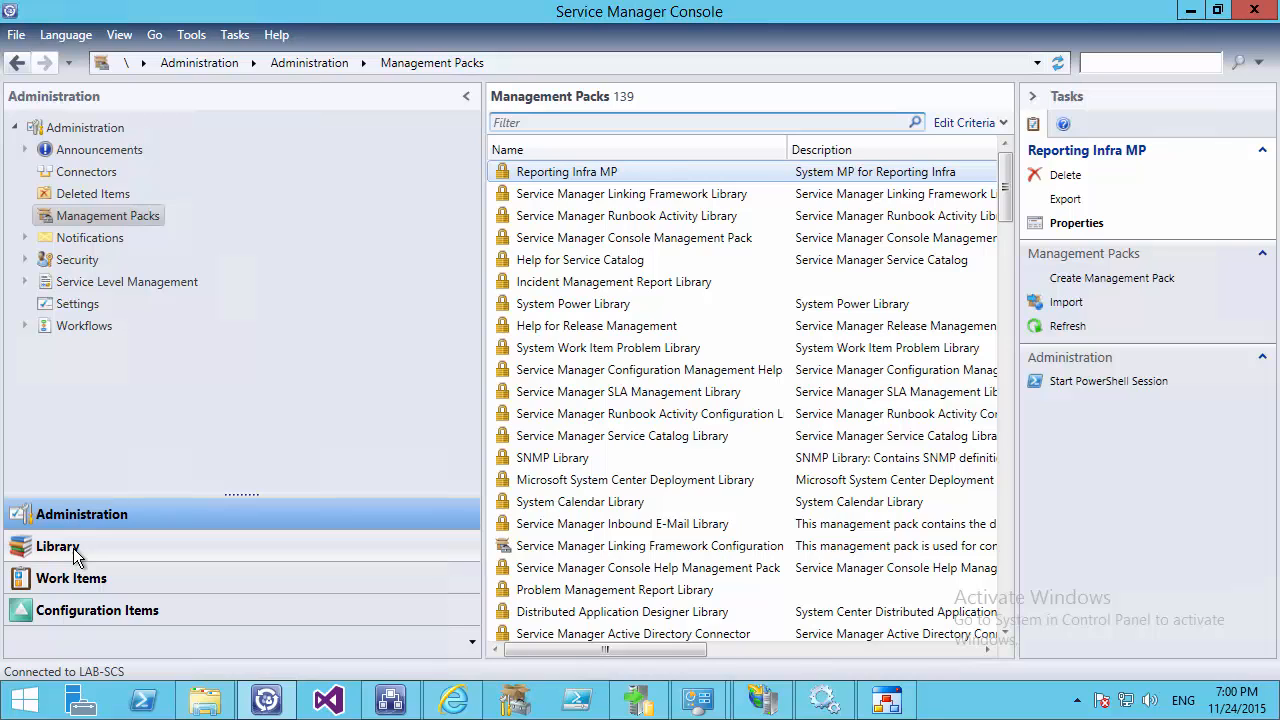
Filter the library's templates by "sr" and select the SR Create New Ad User template
click(58, 547)
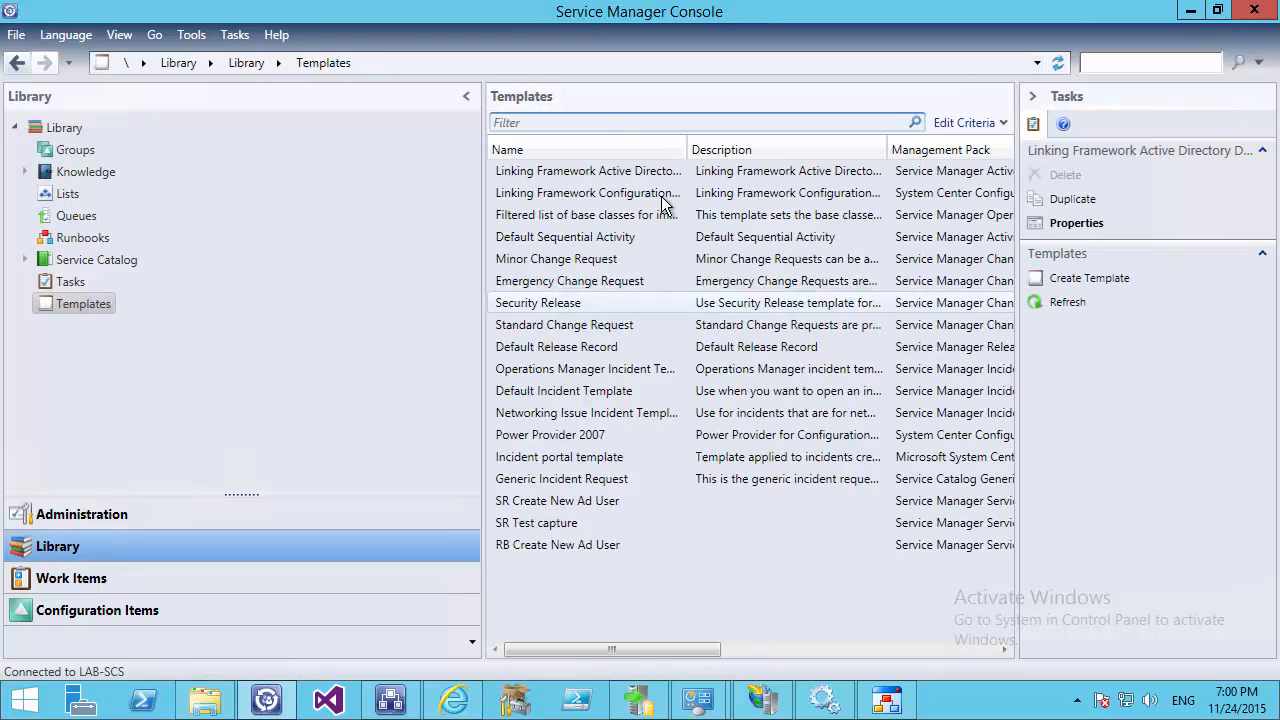
click(580, 119)
text(sr)
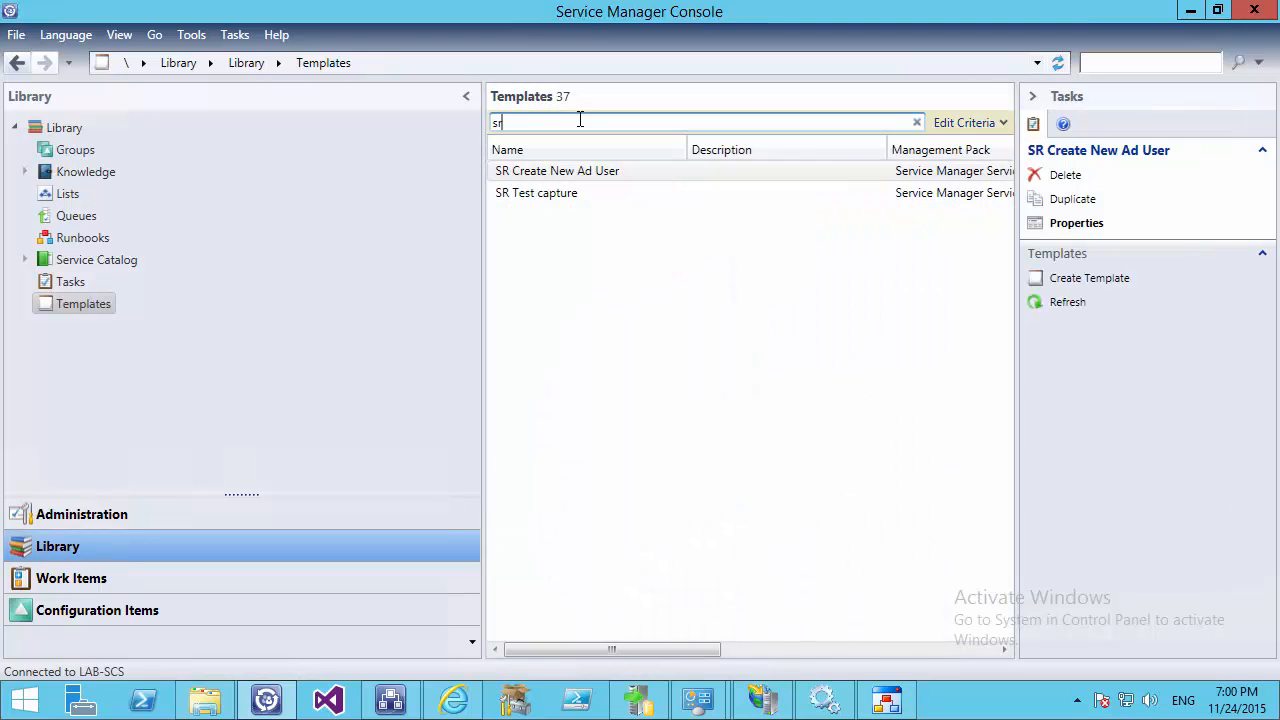
click(572, 177)
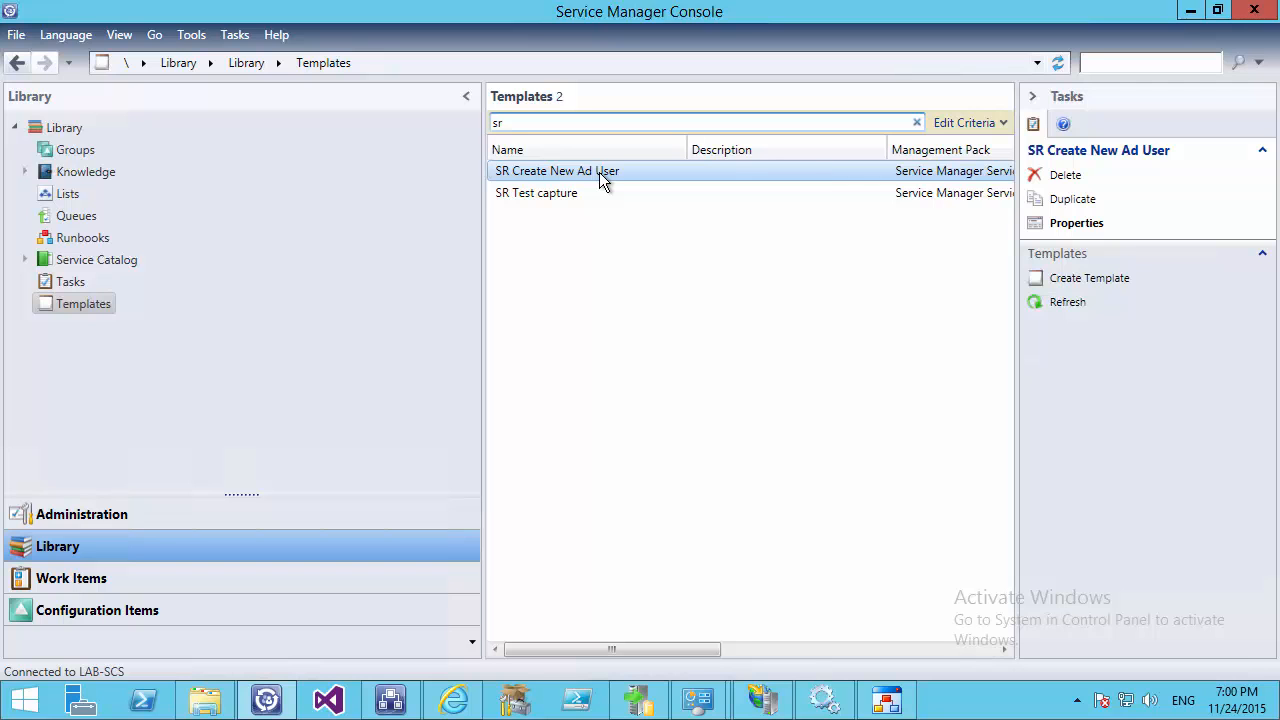
Start a new template named "SR Create New AD USer V2"
click(1080, 278)
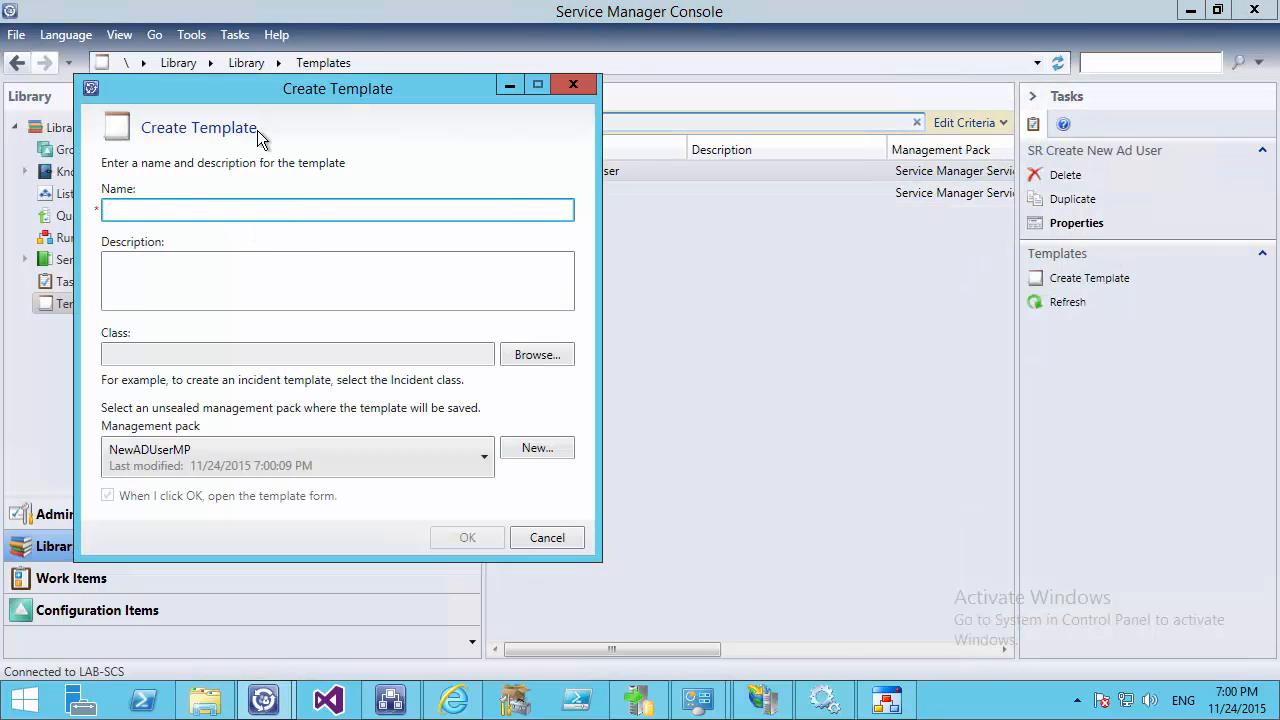
drag(245, 92, 551, 296)
text(SR )
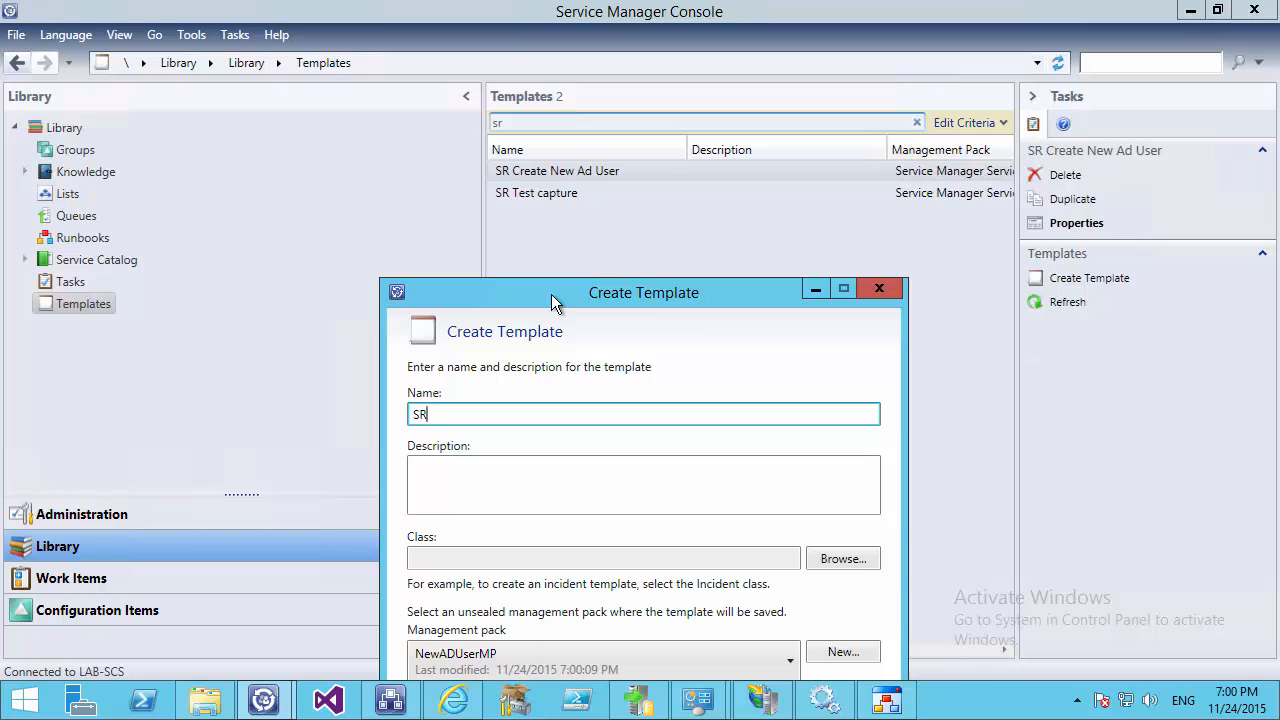
text(Create NEw)
key(BackSpace)
key(BackSpace)
text(ew AD USer V2)
Assign the Service request New AD User class to the template, searching all basic classes for "service req", and open its template form
drag(551, 294, 472, 43)
click(760, 307)
click(697, 200)
click(500, 228)
click(316, 197)
text(s)
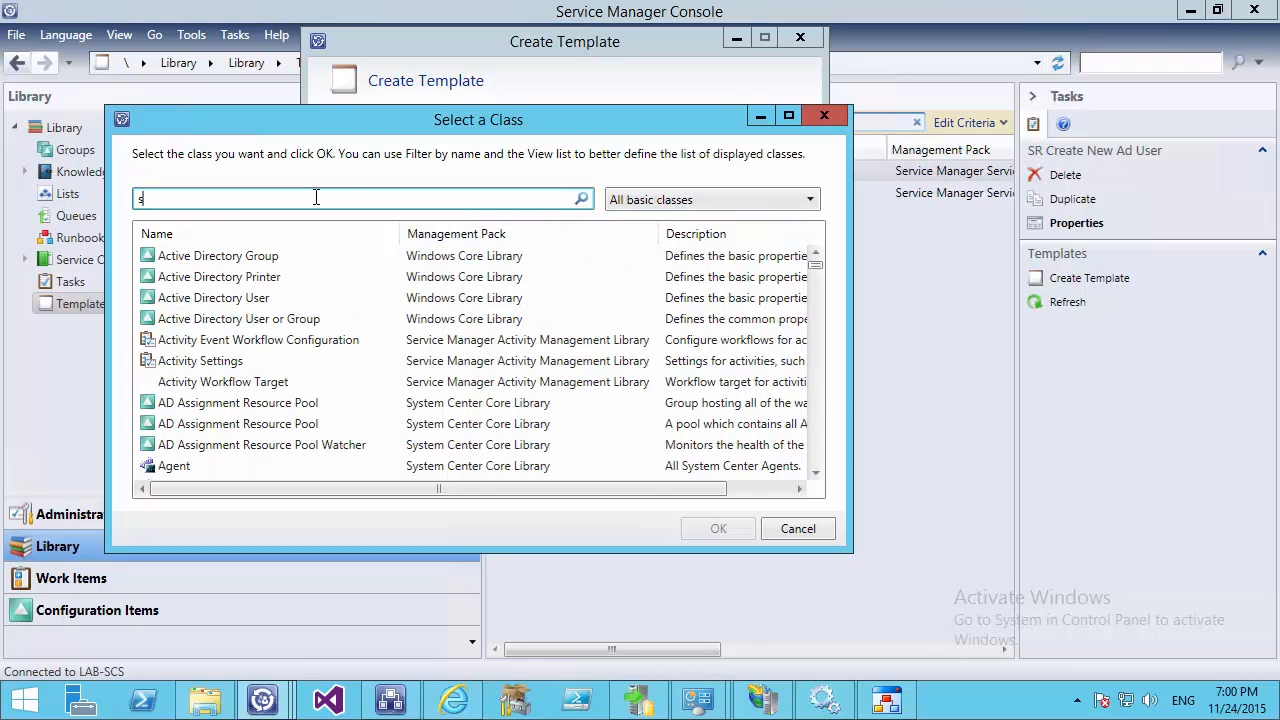
text(ervice)
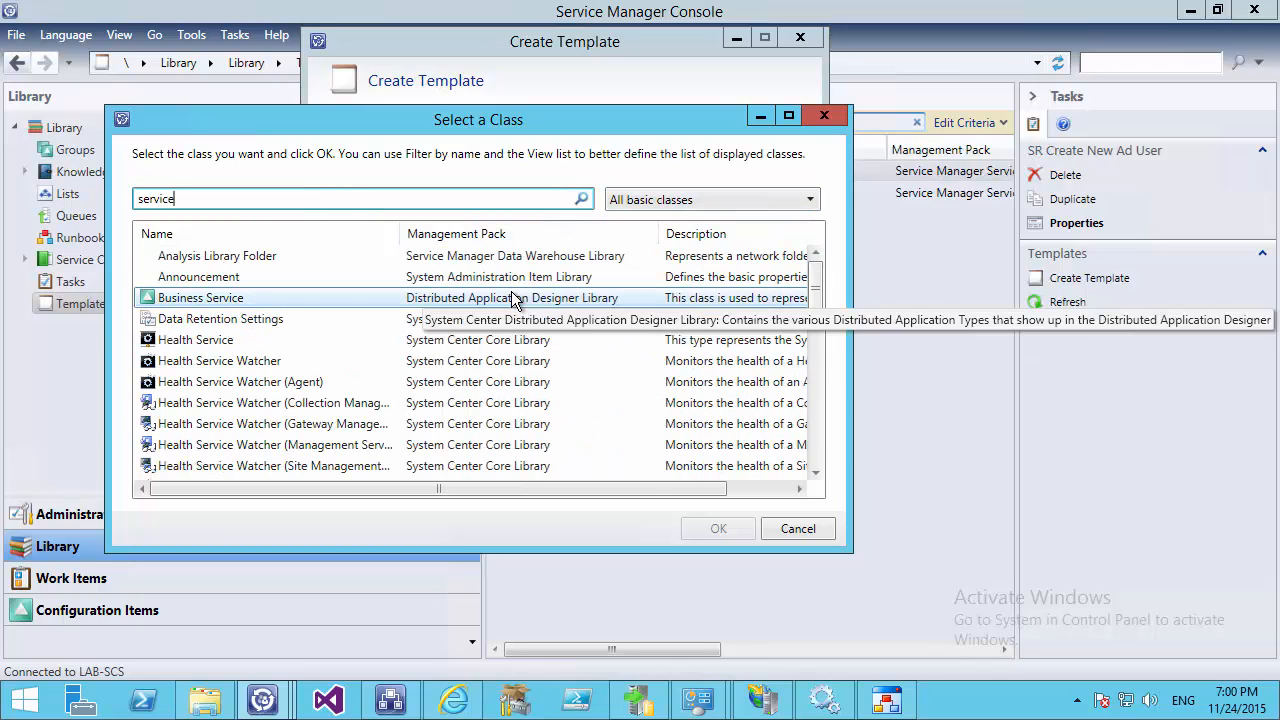
text( req)
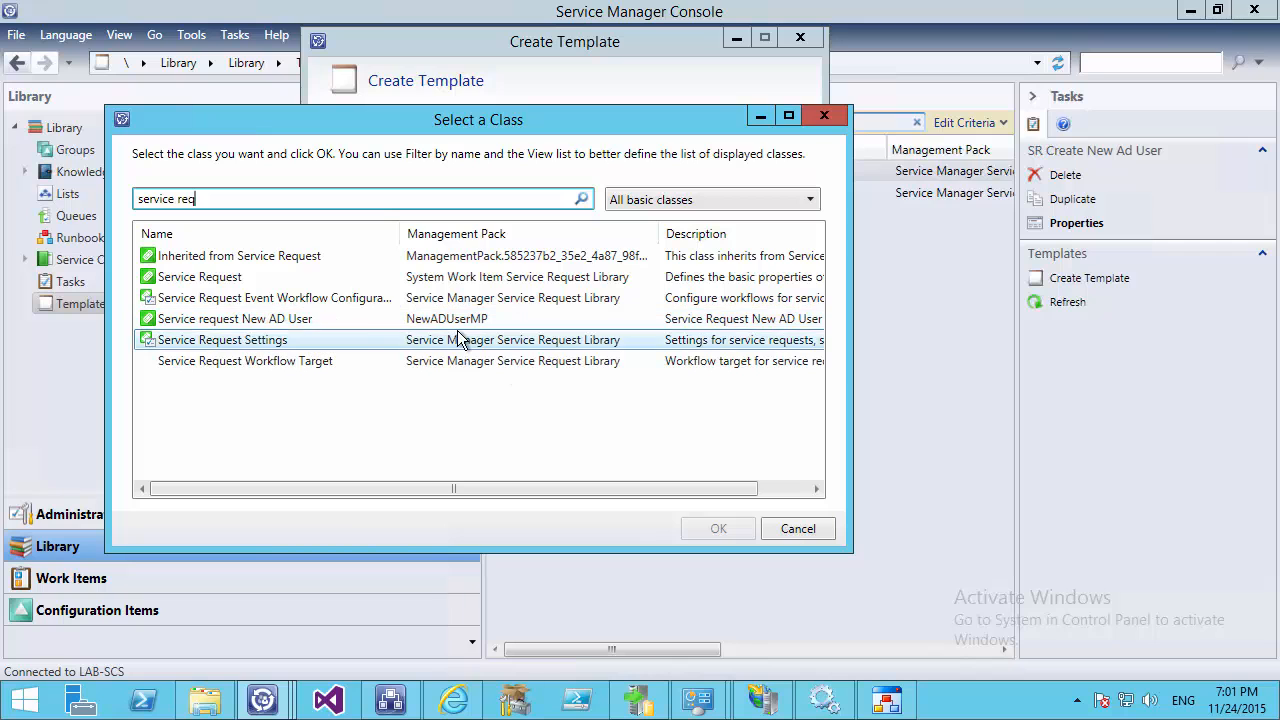
key(Escape)
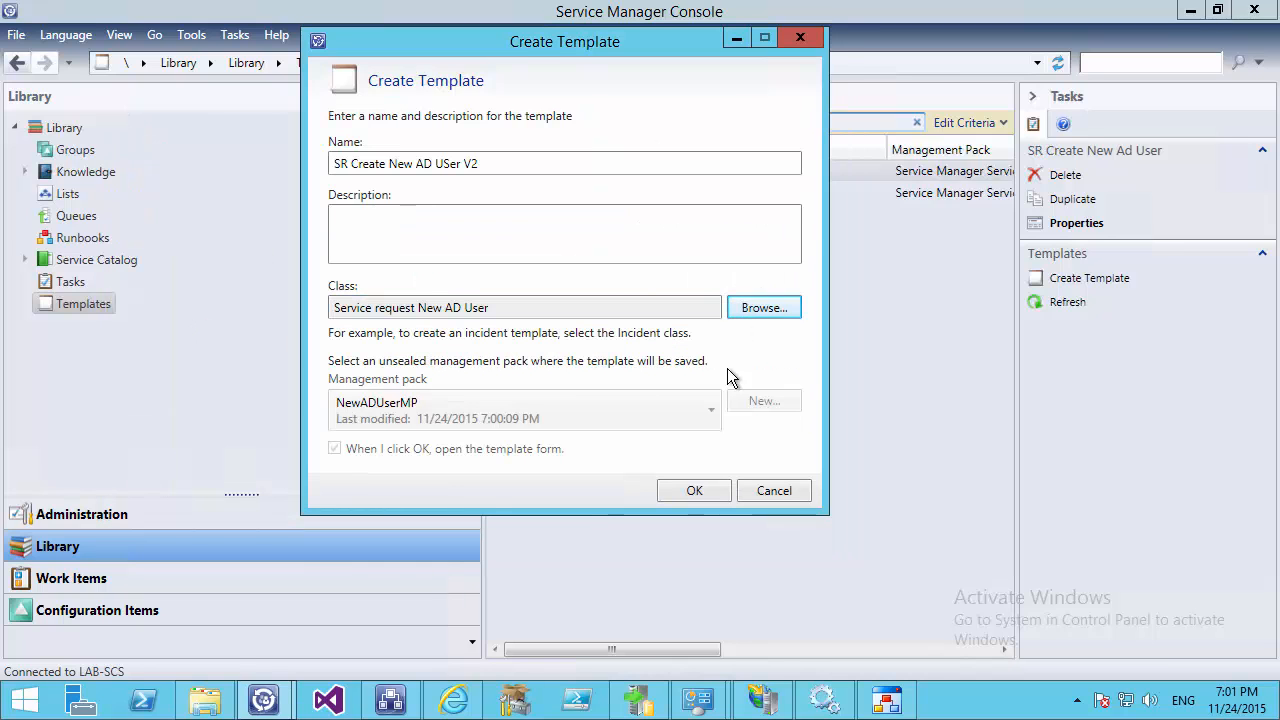
click(688, 490)
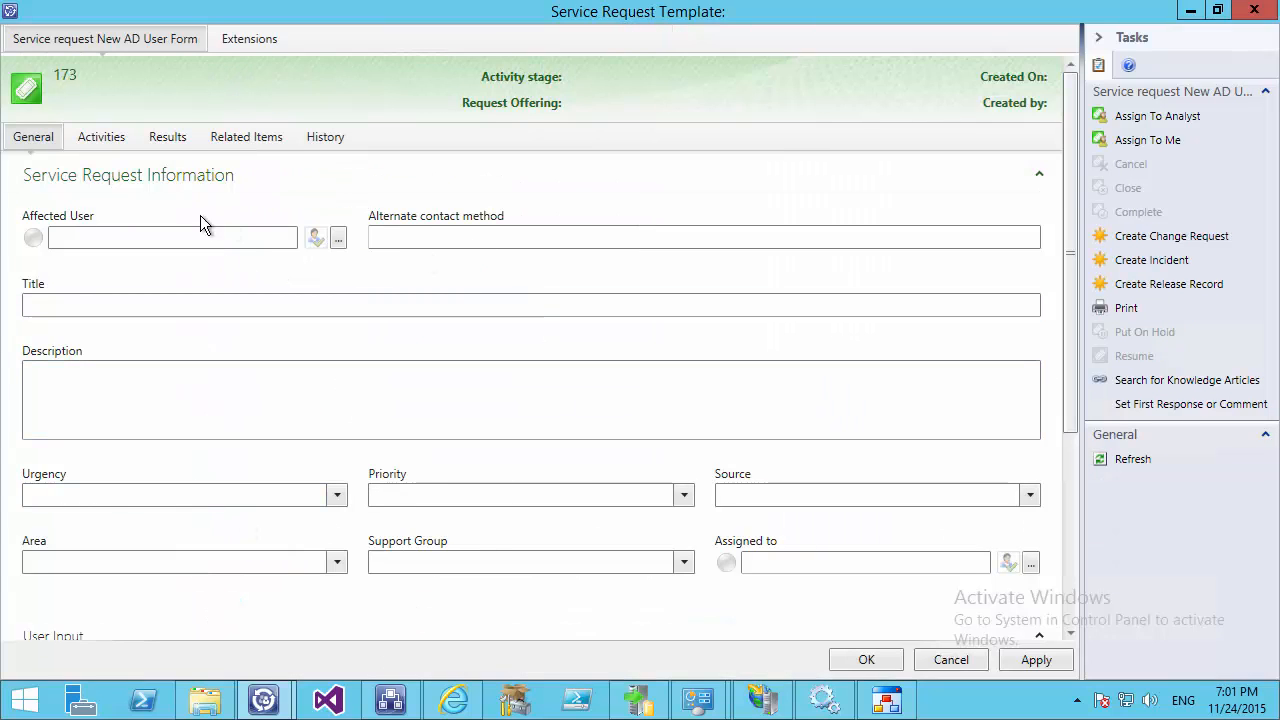
Check the template's extension fields and add a runbook activity based on the RB Create New Ad User template
click(257, 38)
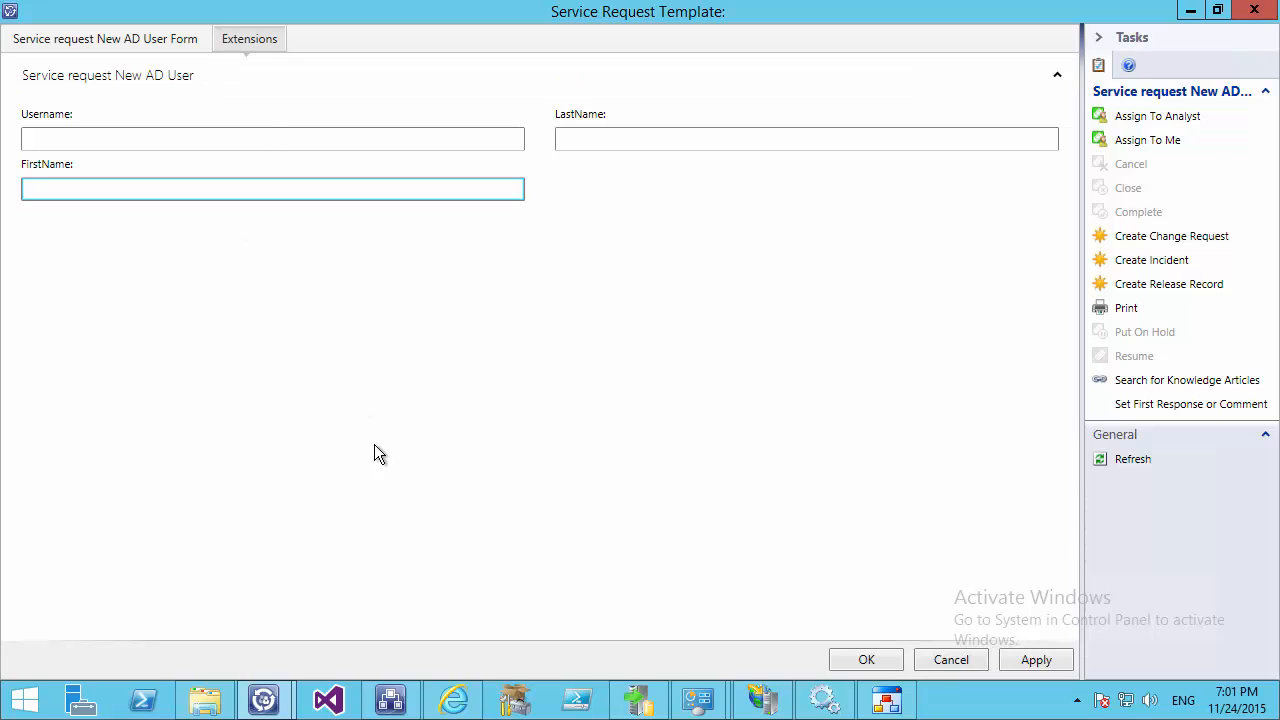
click(100, 38)
click(103, 143)
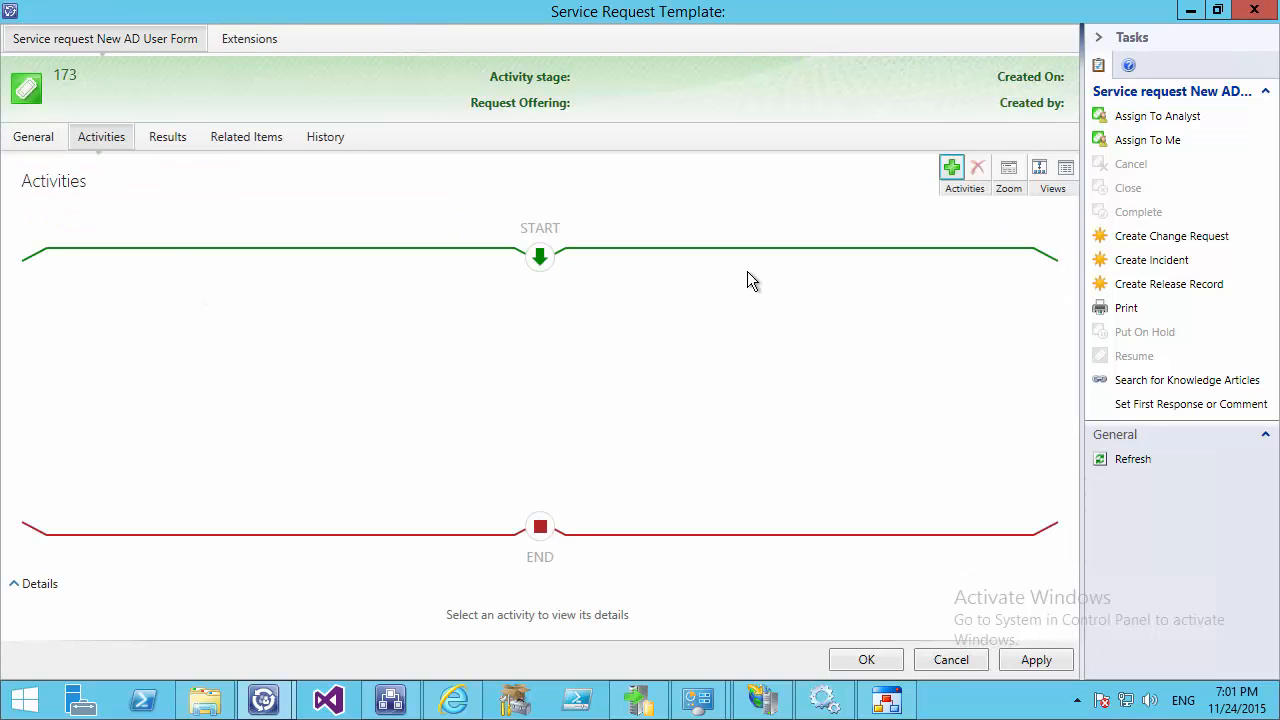
click(951, 167)
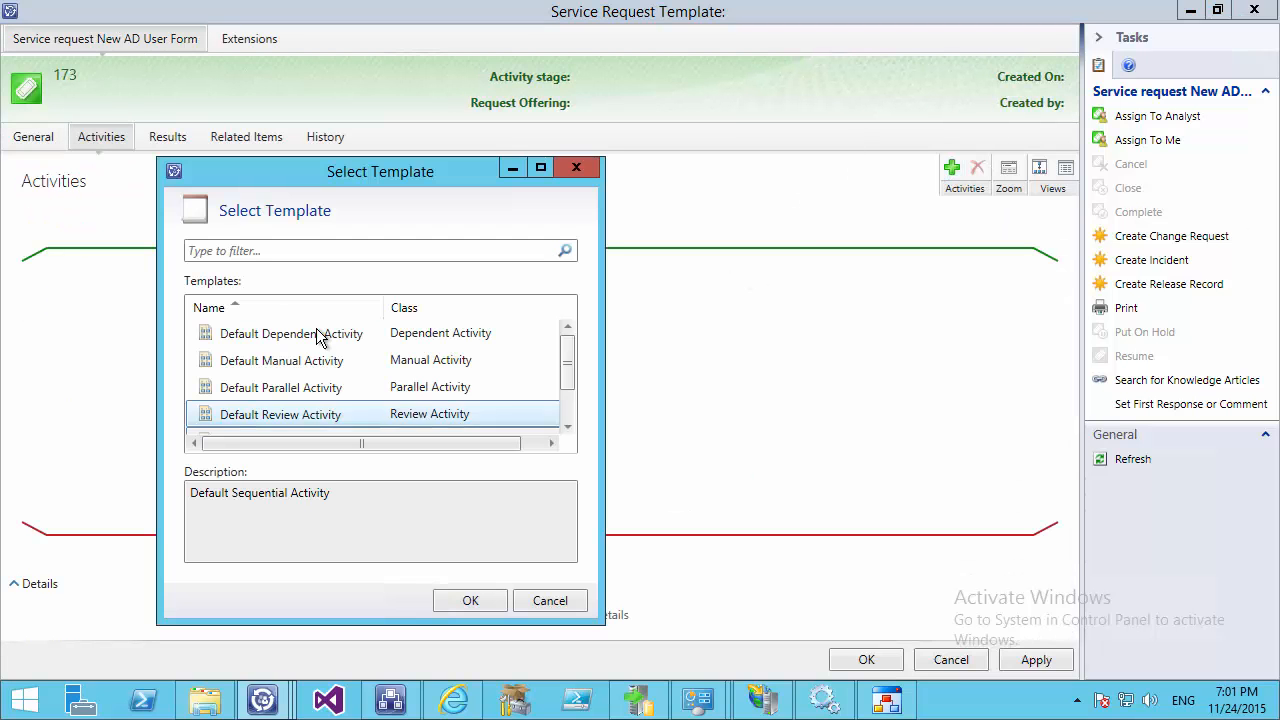
click(239, 252)
text(rb)
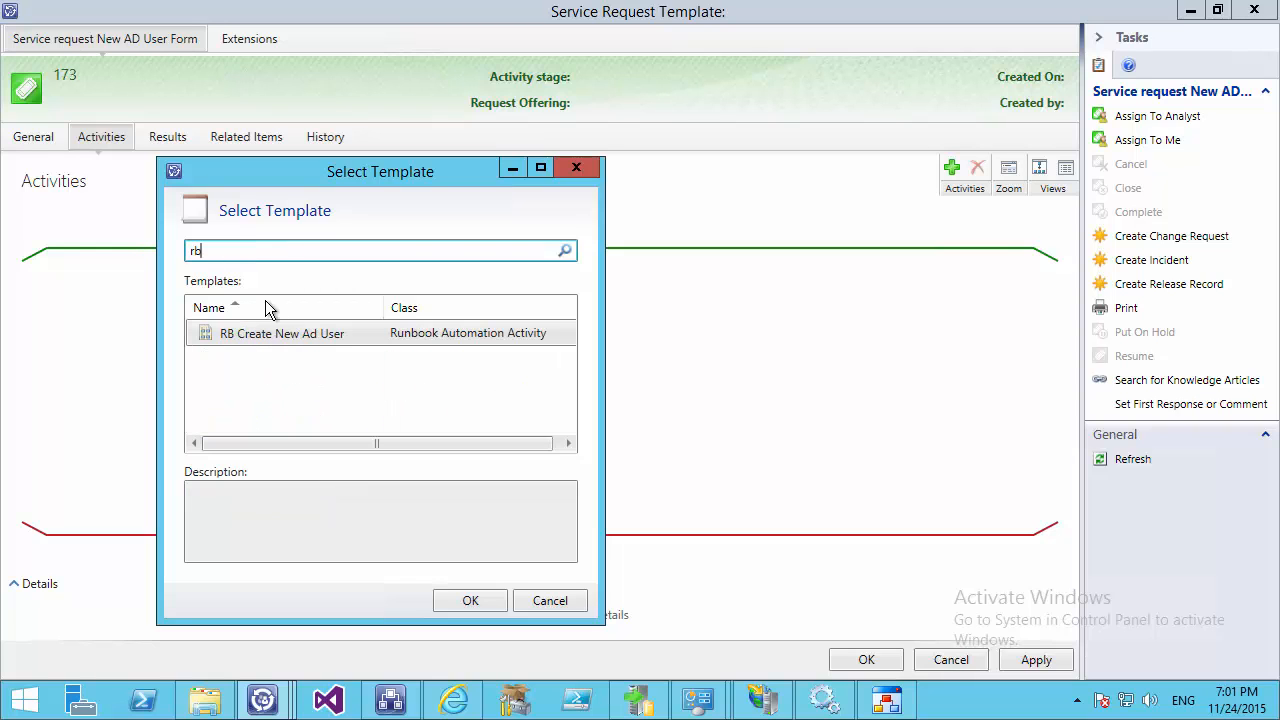
double_click(272, 338)
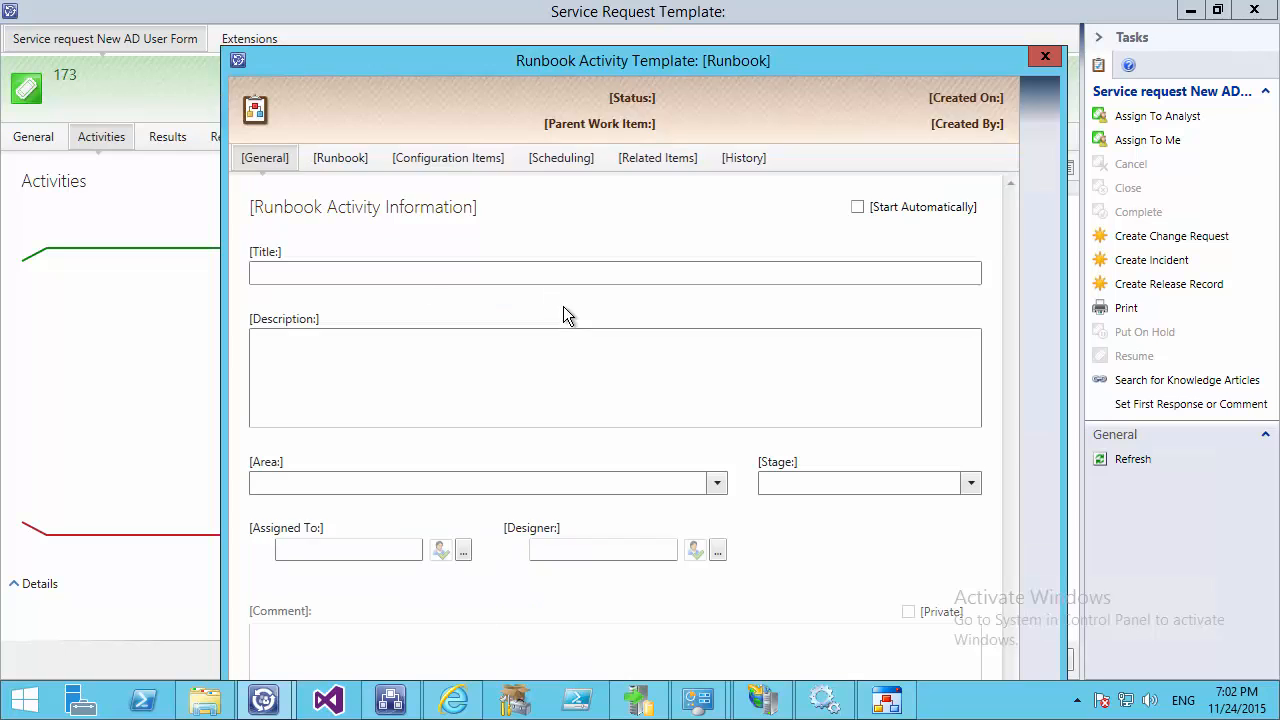
Map the Create AD User runbook's ID parameter to the object Id of Service request New AD User
click(330, 160)
click(772, 386)
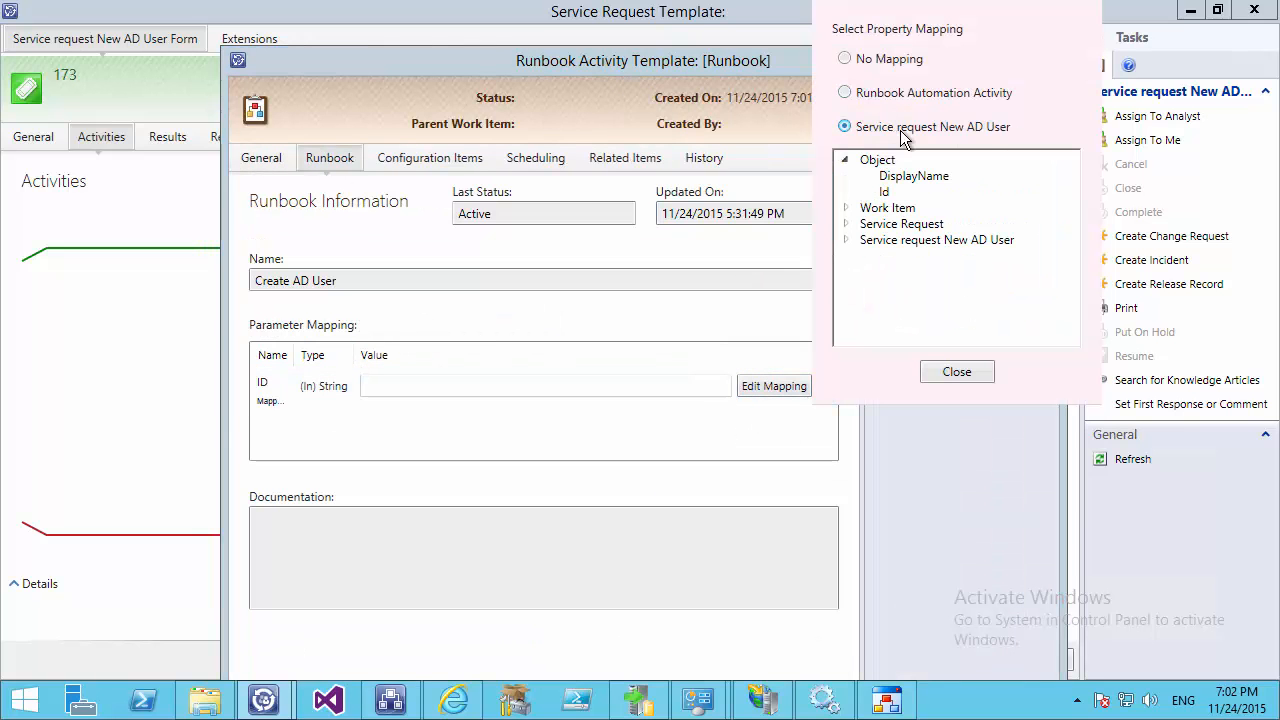
click(885, 192)
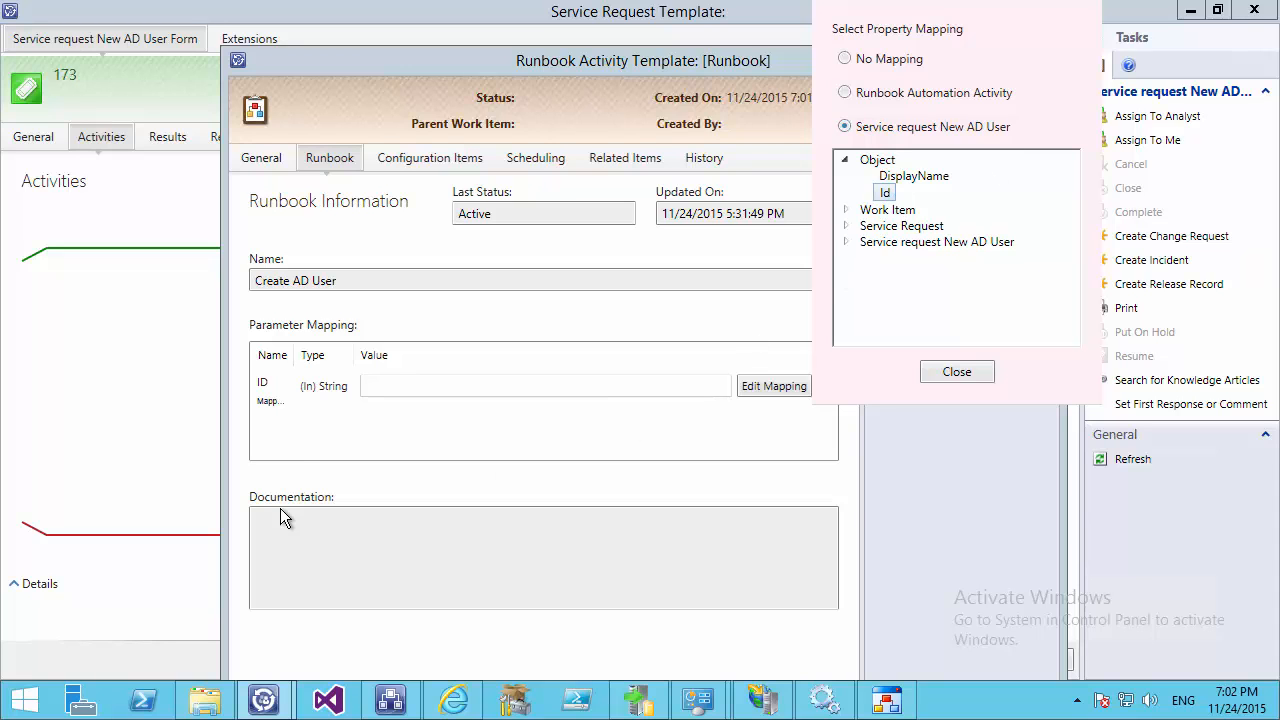
click(960, 372)
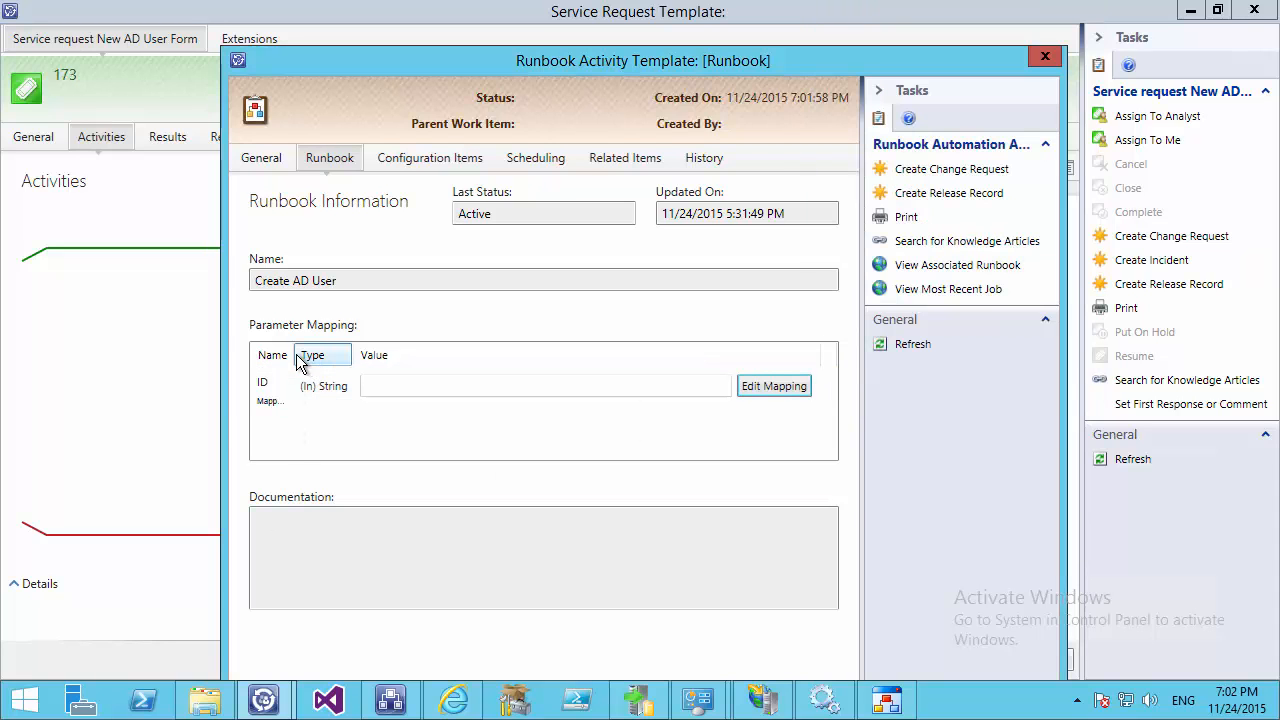
drag(318, 355, 424, 355)
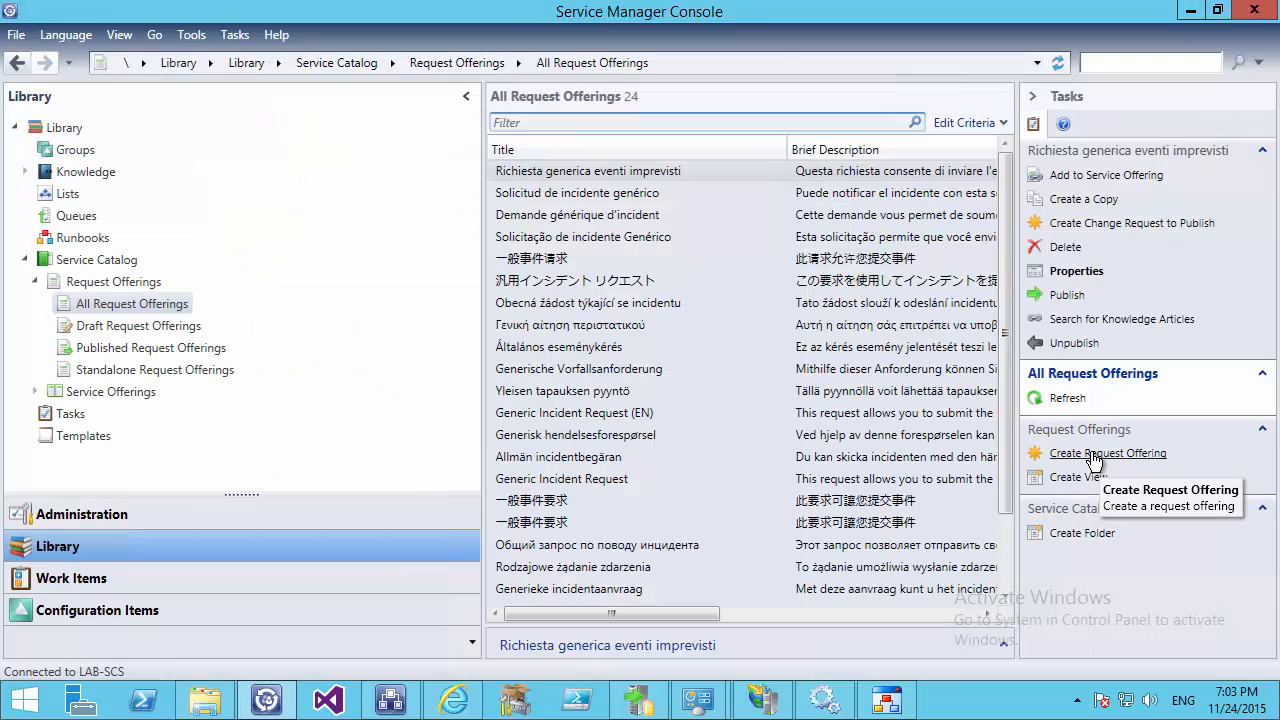
Start a request offering titled "New AD User", described as "USed to Create a New AD User", using the SR Create New AD USer V2 template
click(1100, 453)
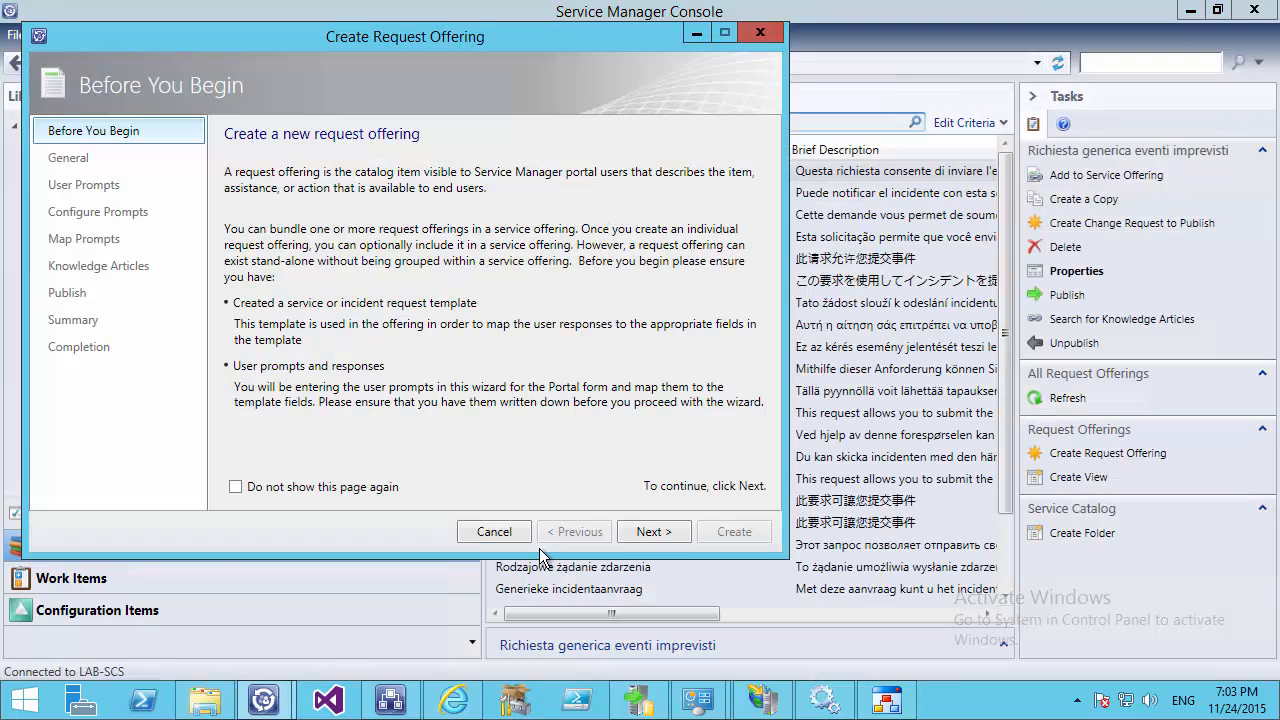
click(653, 531)
text(New Ad User)
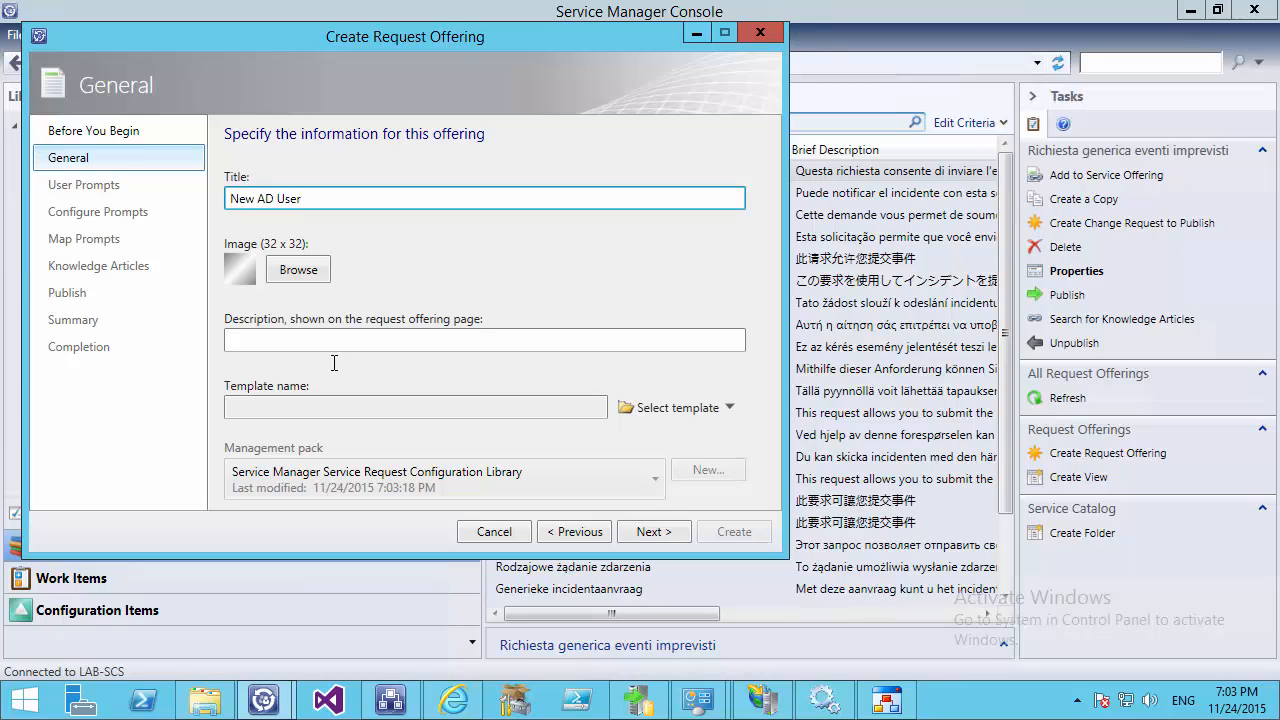
click(290, 341)
text(USe)
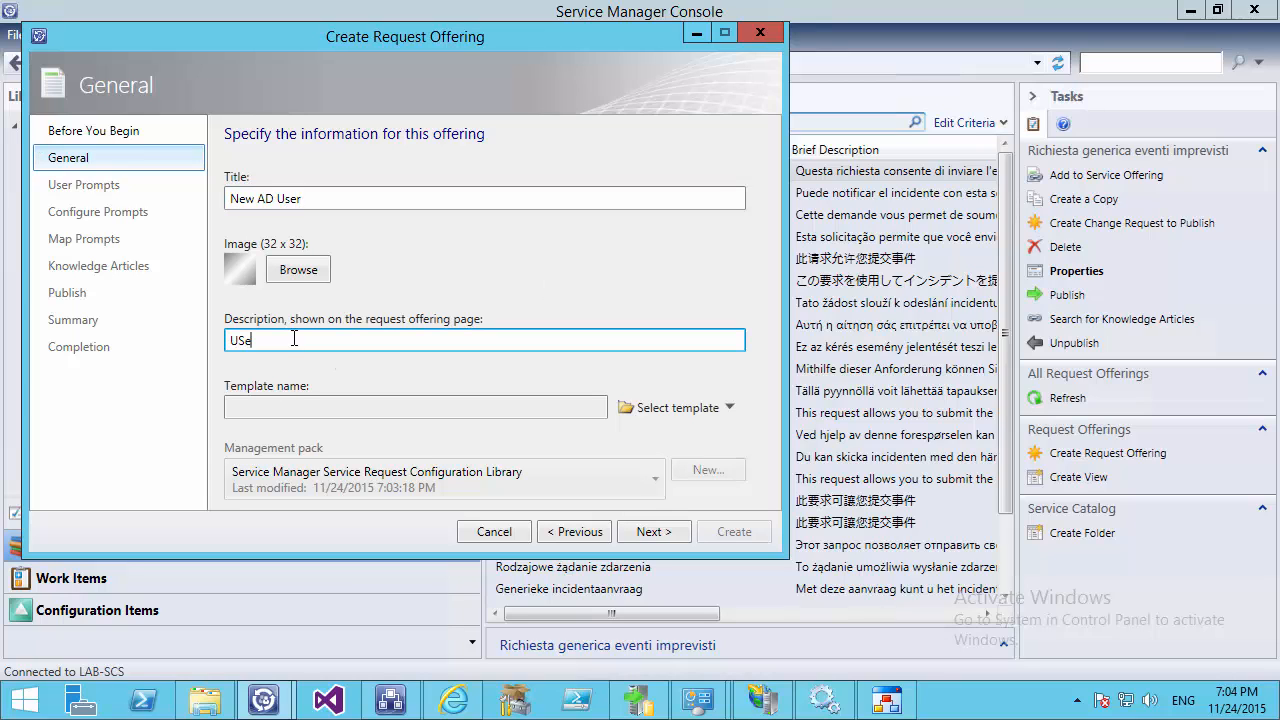
text(d to Create a New AD User)
click(667, 405)
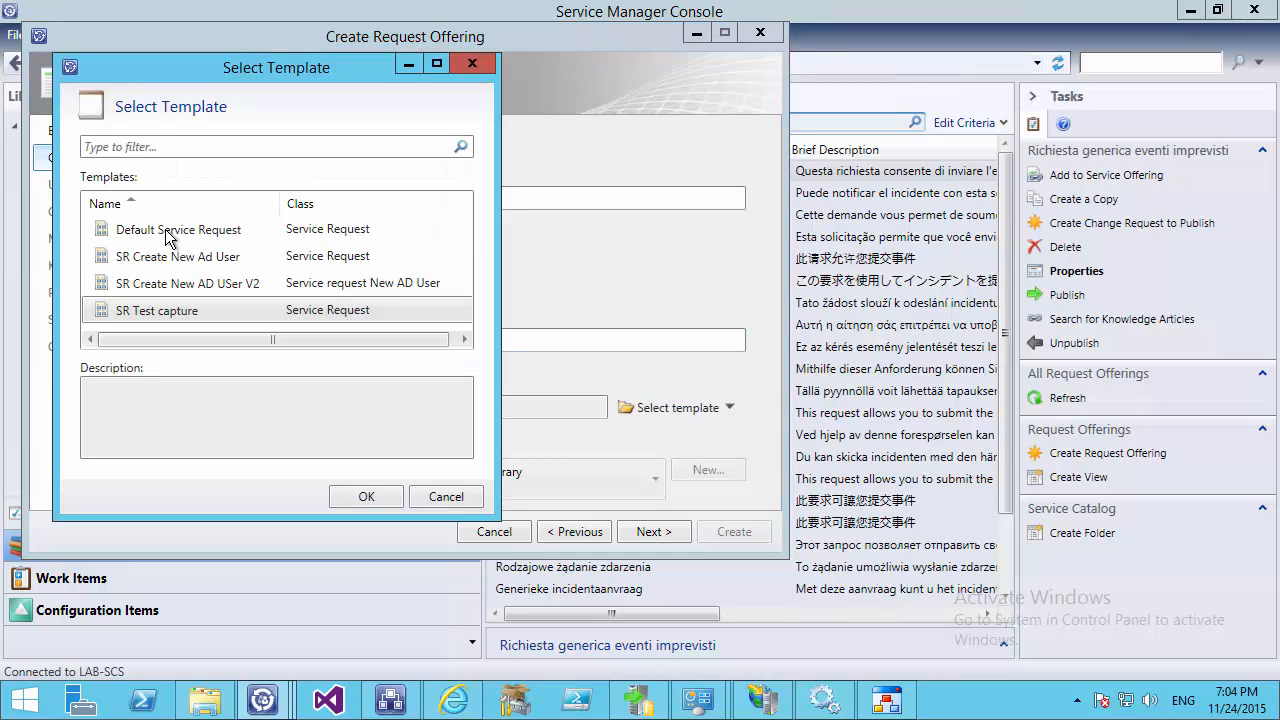
double_click(209, 284)
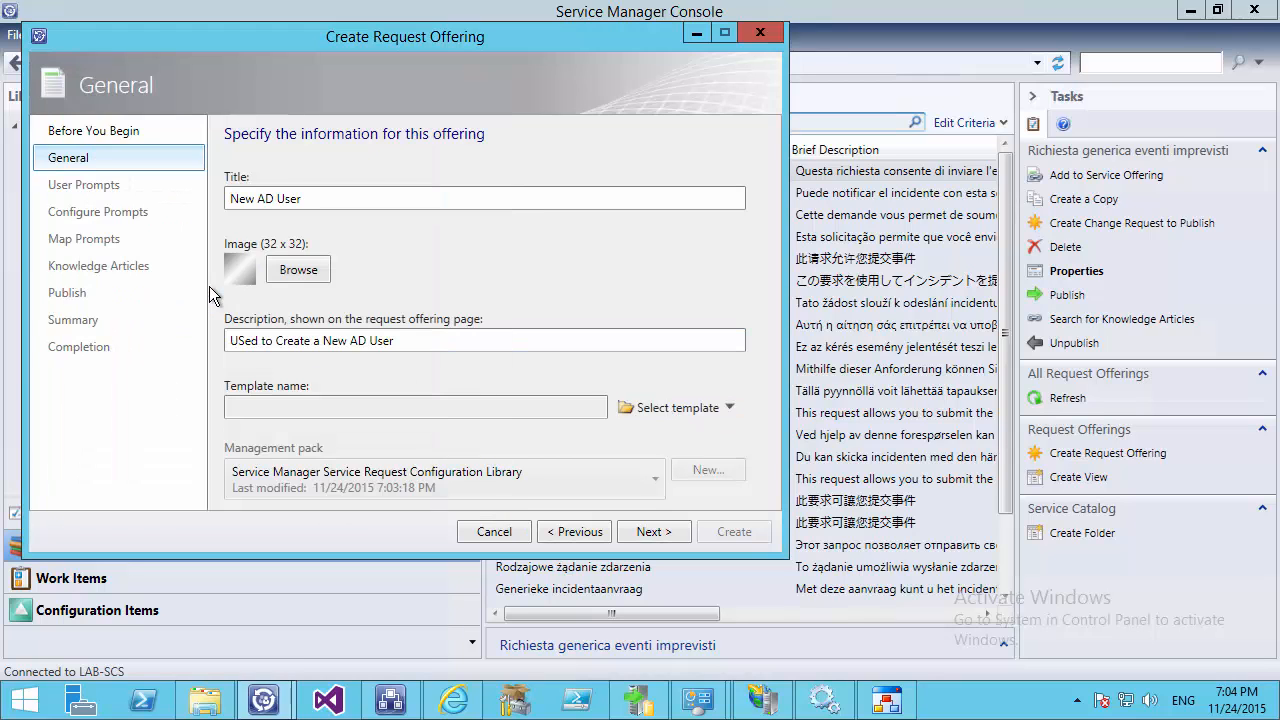
Add Username, Firstname and Surname as required text prompts for the offering and continue to prompt mapping
click(664, 536)
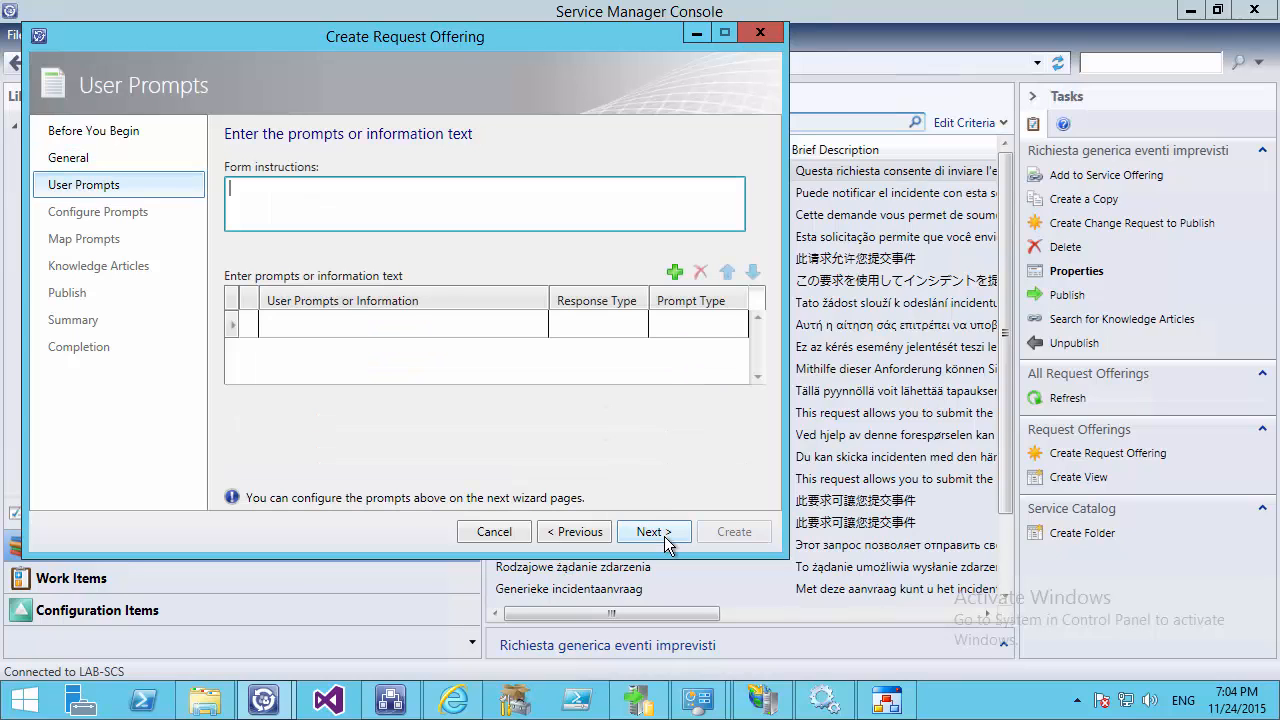
click(328, 320)
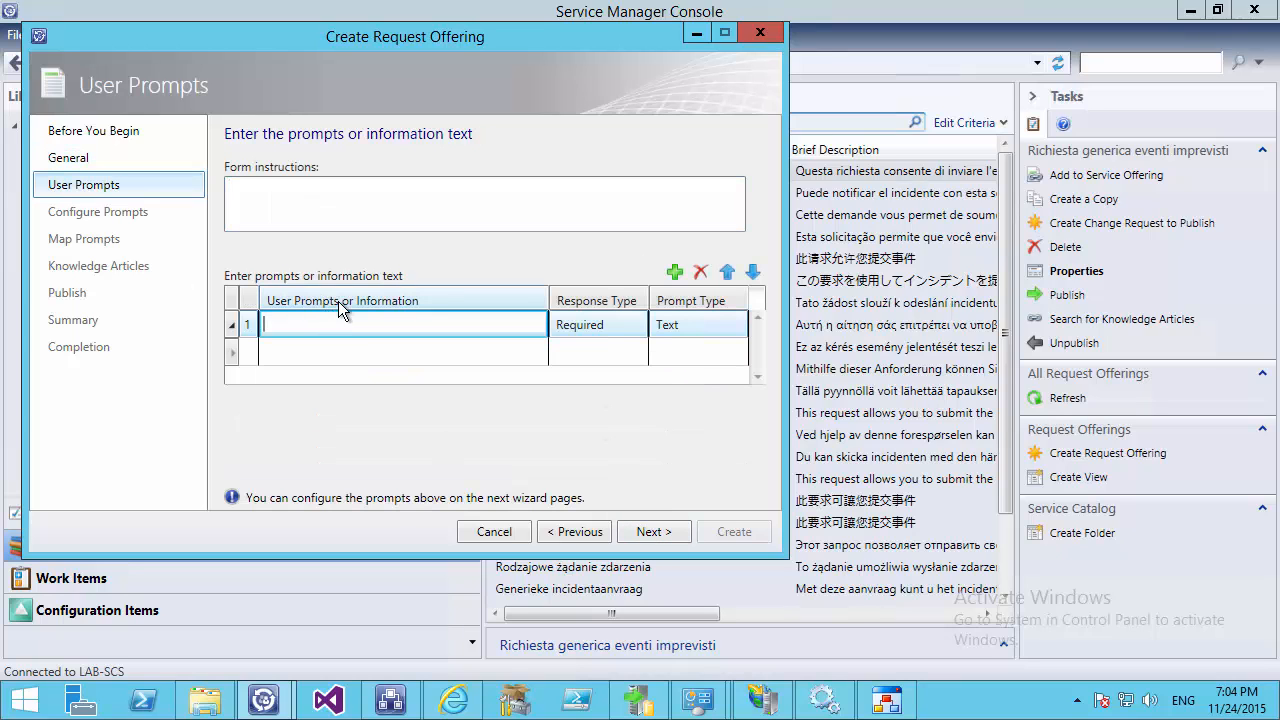
right_click(338, 313)
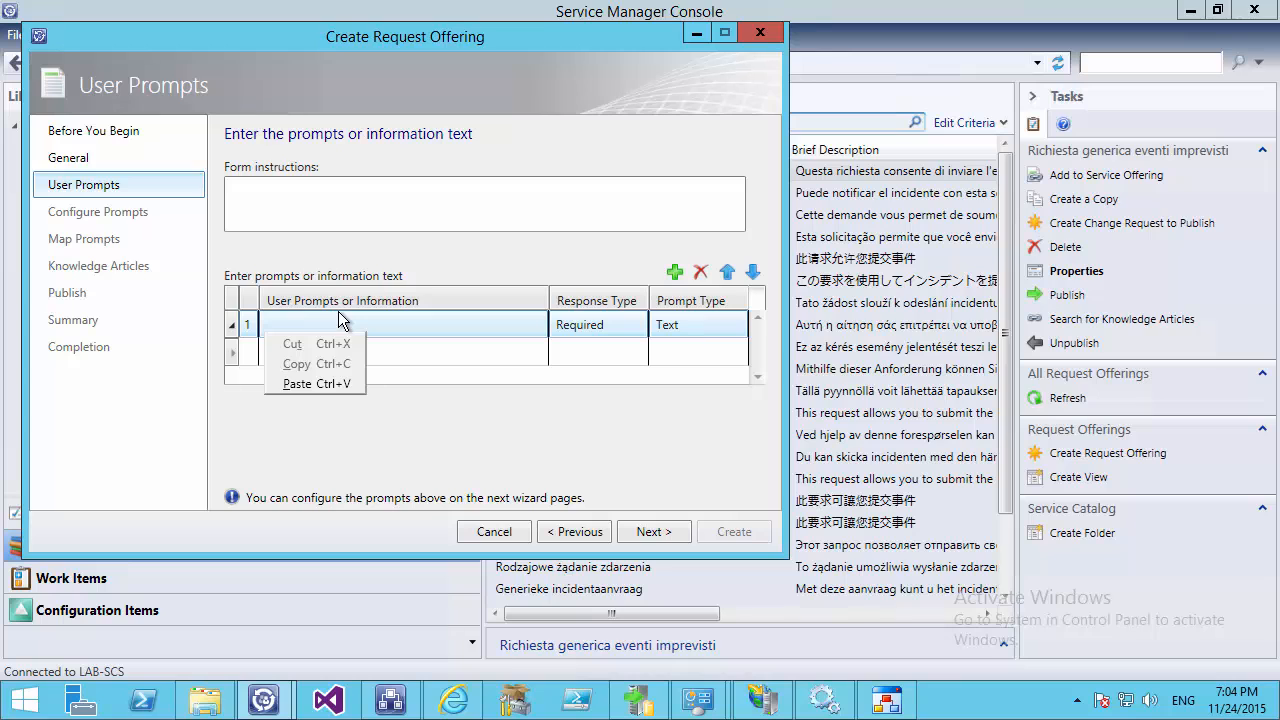
key(Escape)
click(823, 420)
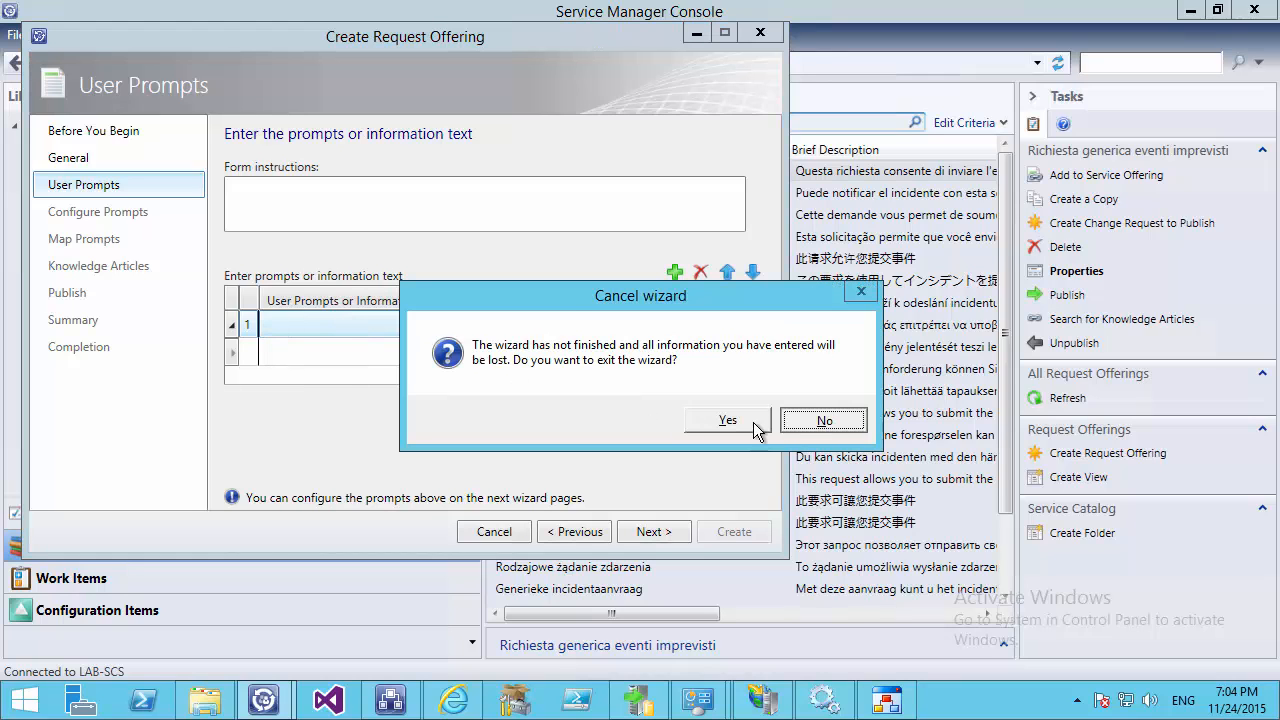
click(300, 347)
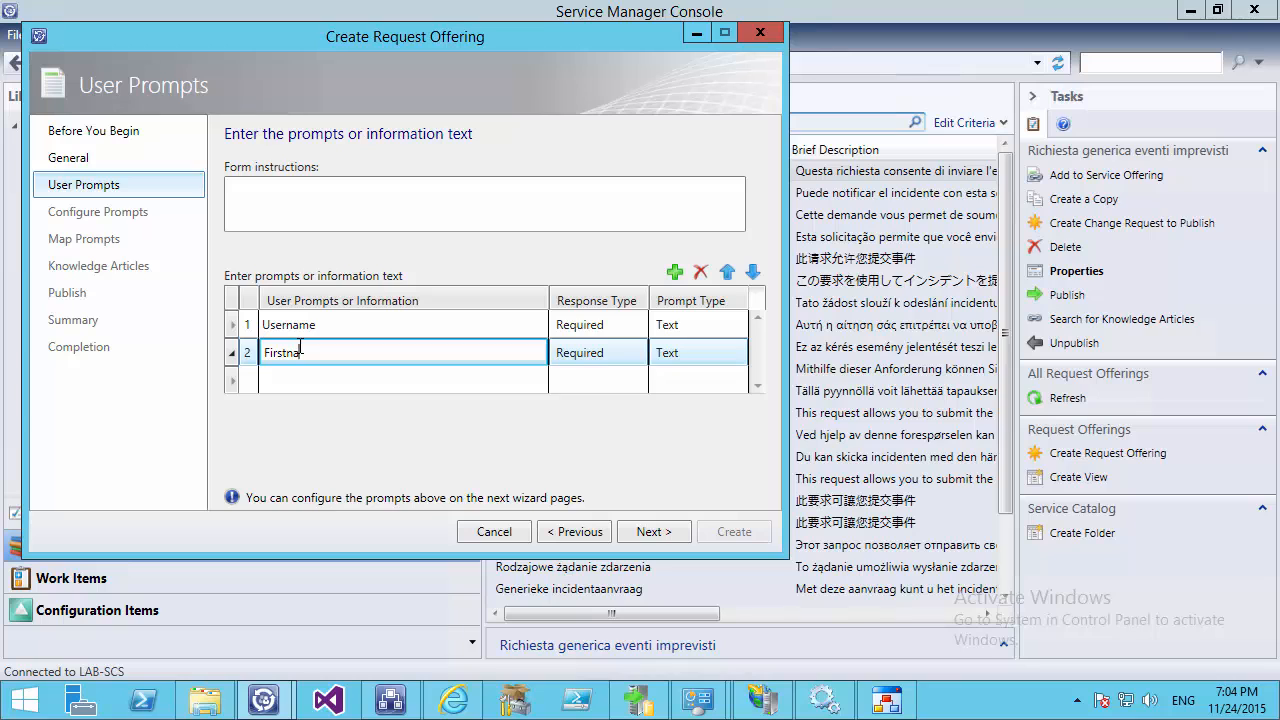
click(292, 382)
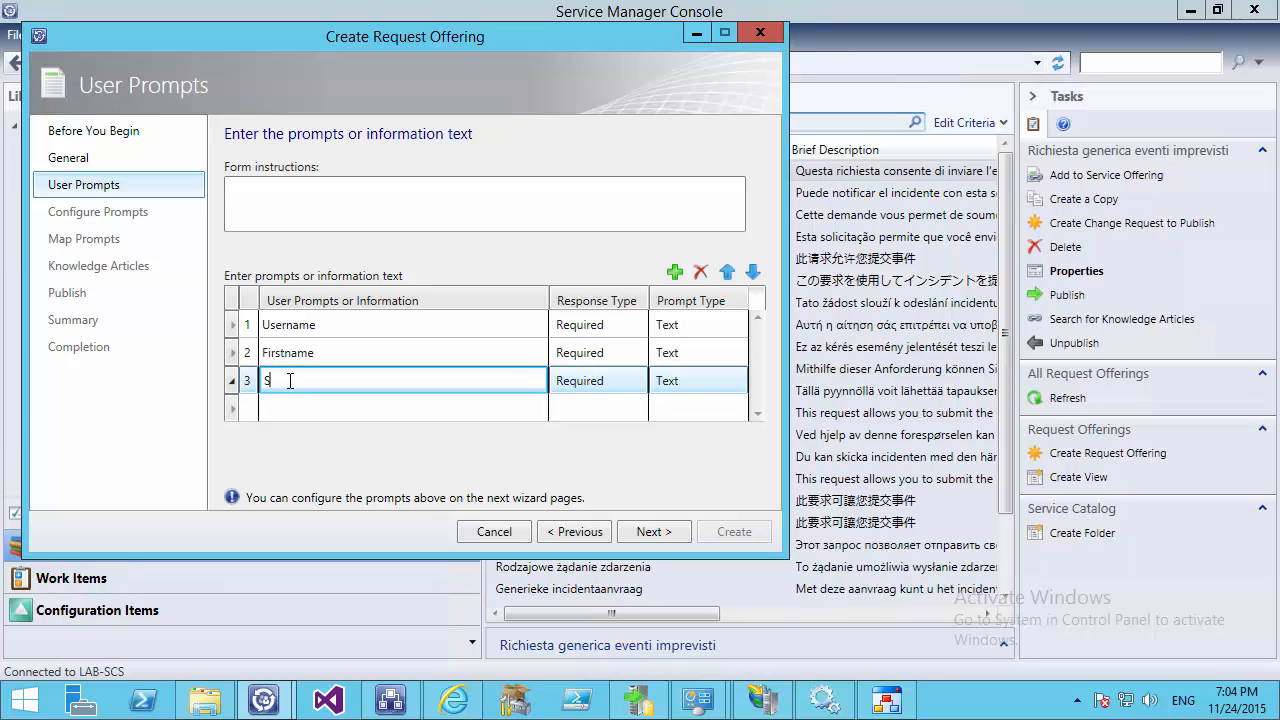
text(Surname)
click(651, 531)
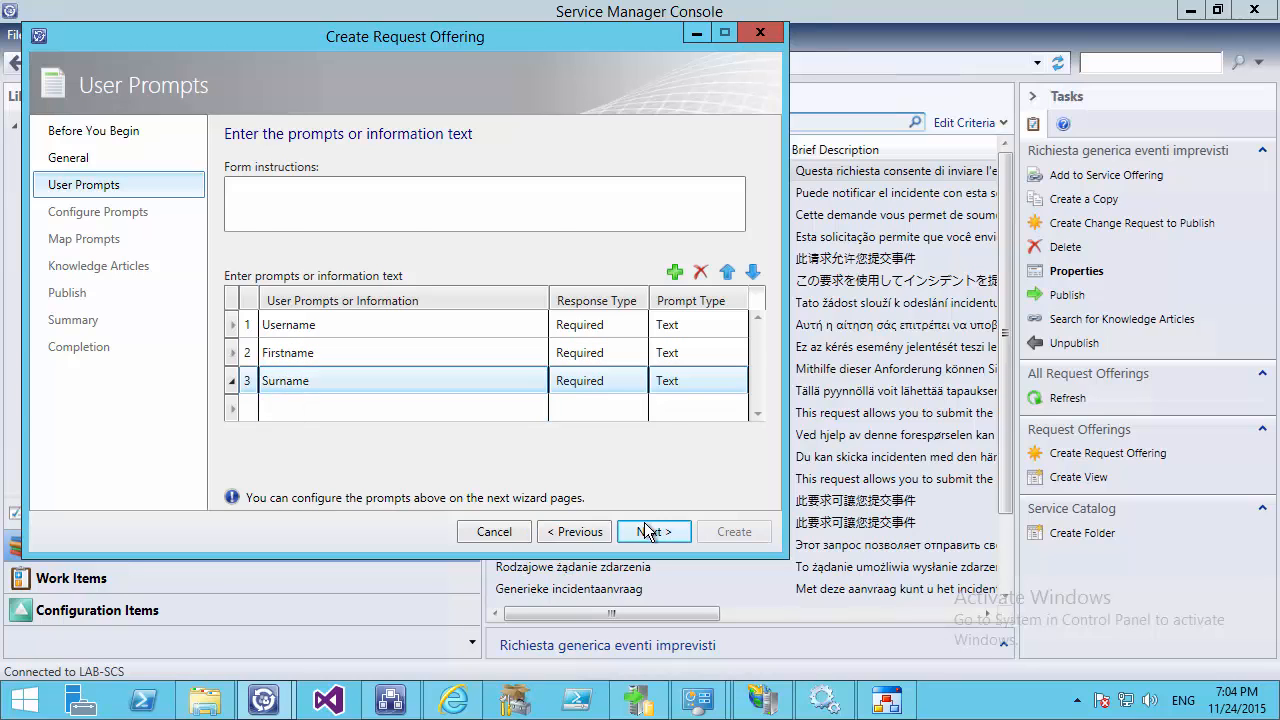
click(644, 536)
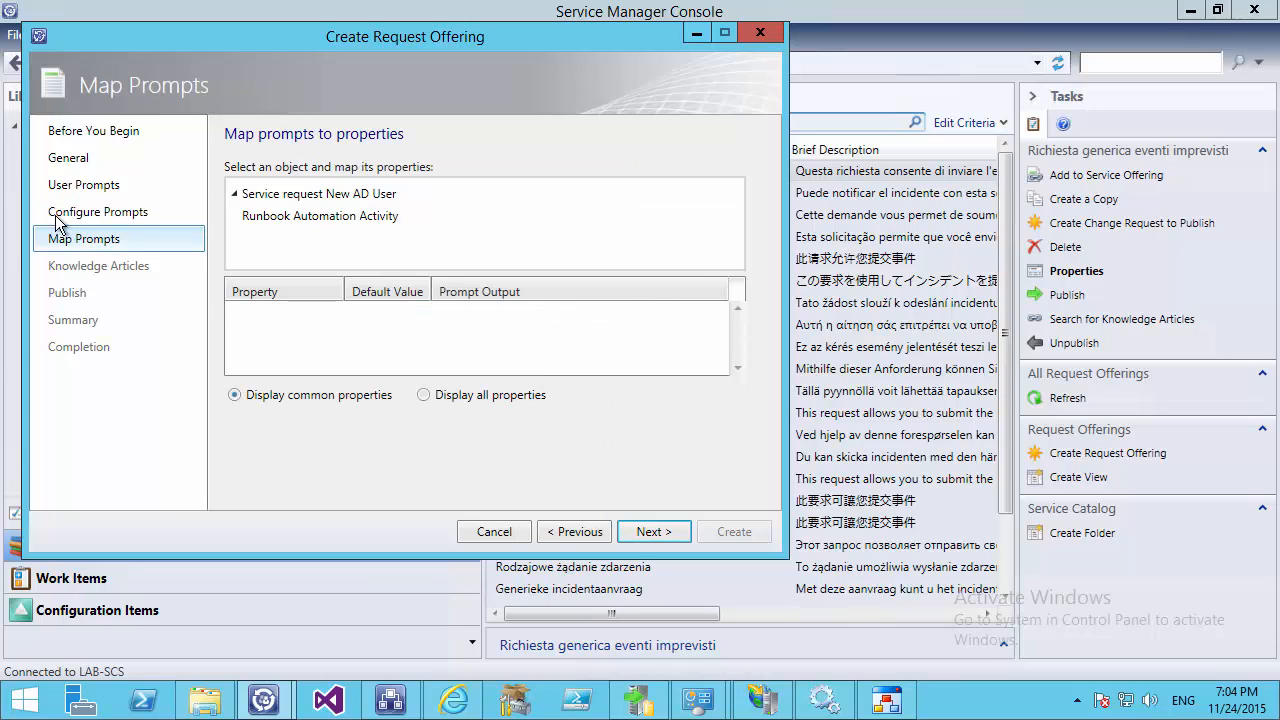
Review the common properties of Service request New AD User and map its Username property to the Username prompt
click(275, 197)
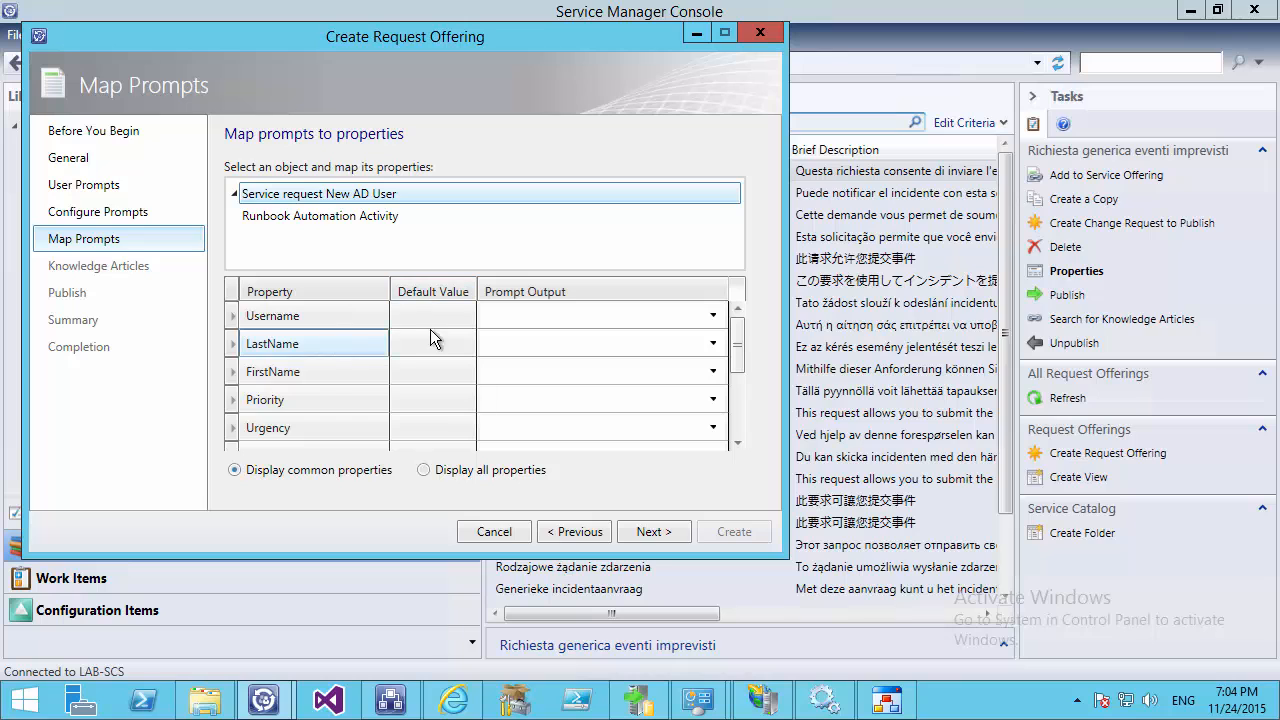
scroll(733, 350, down, 3)
scroll(717, 370, up, 3)
scroll(713, 409, down, 3)
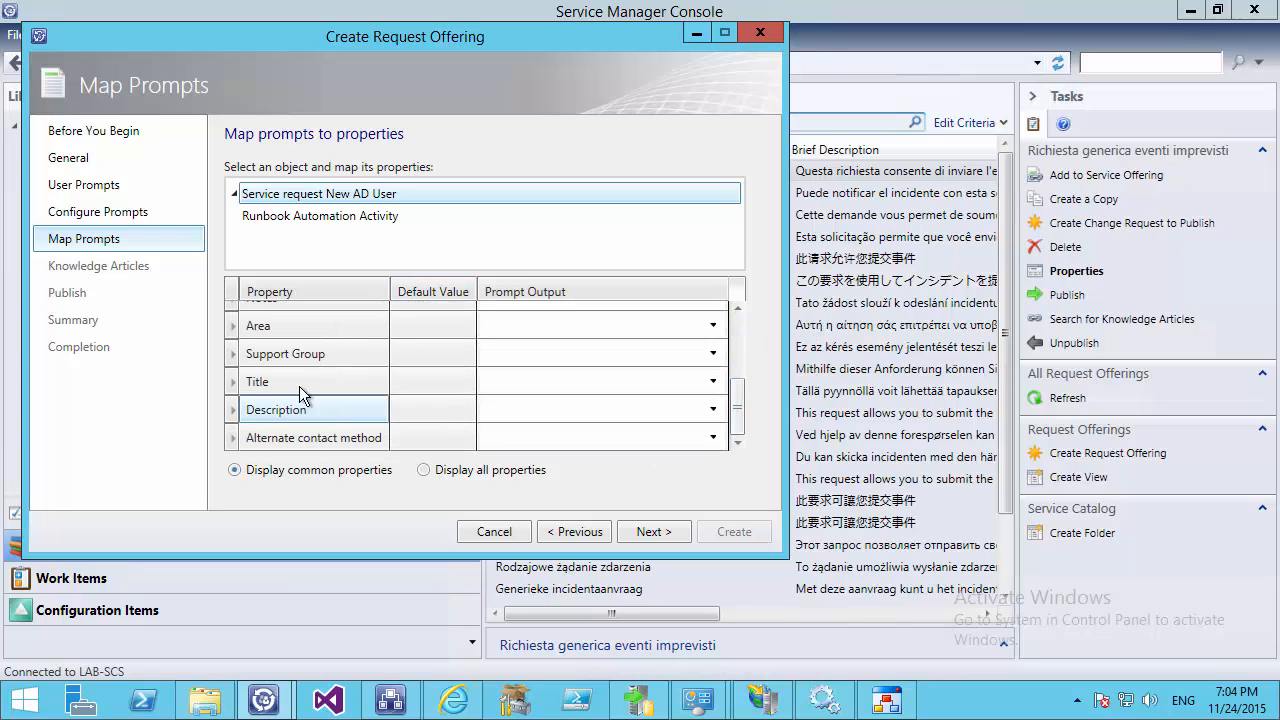
scroll(732, 370, up, 3)
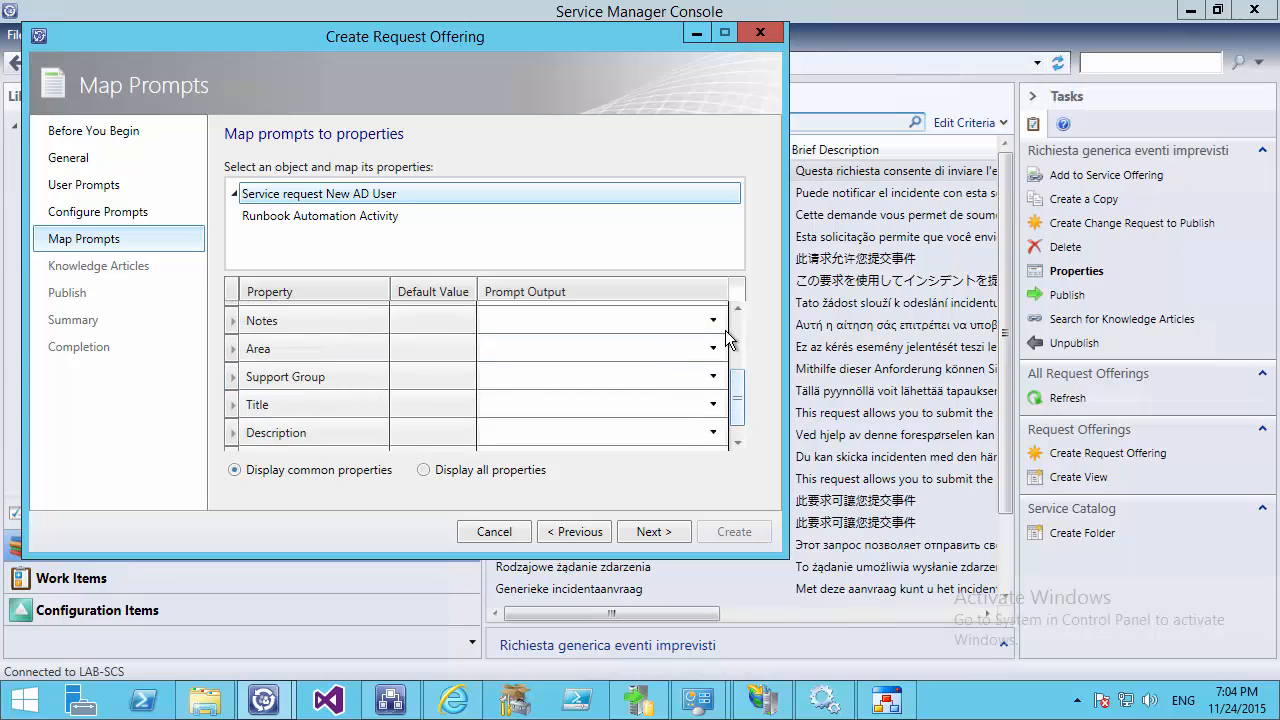
click(601, 314)
click(548, 359)
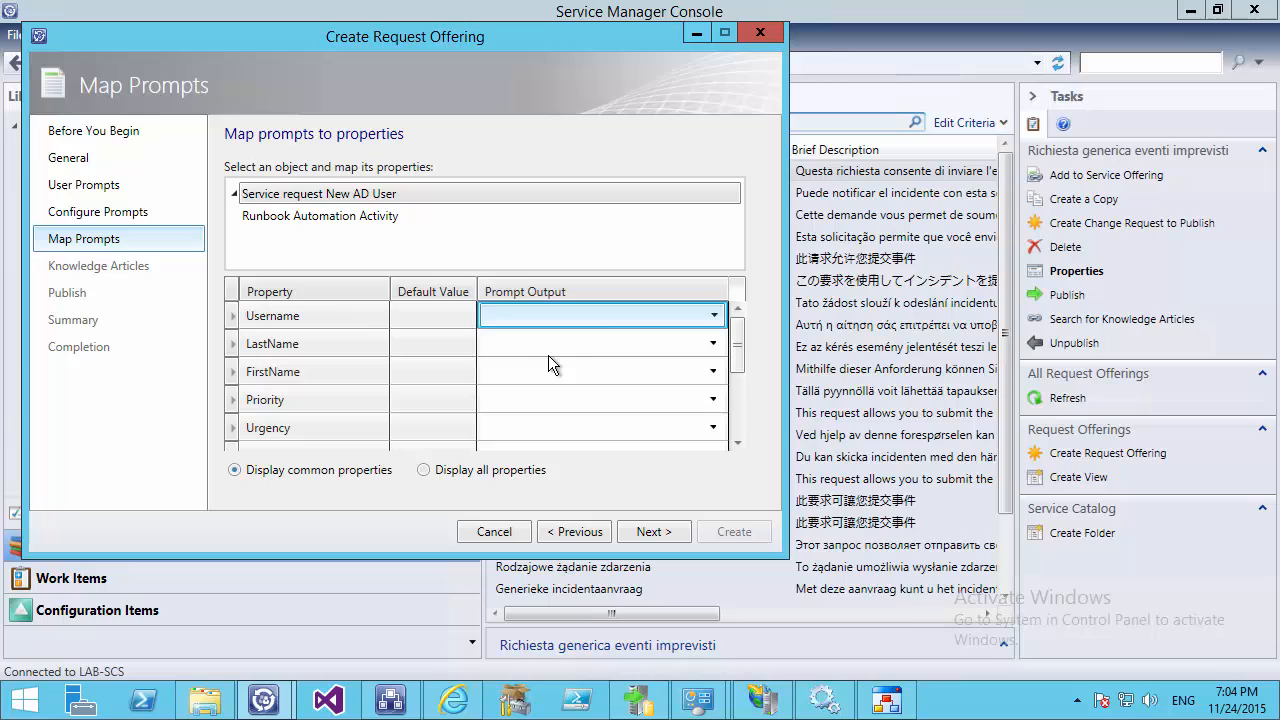
click(620, 365)
Map the LastName property to the Surname prompt and the FirstName property to the Firstname prompt
click(607, 343)
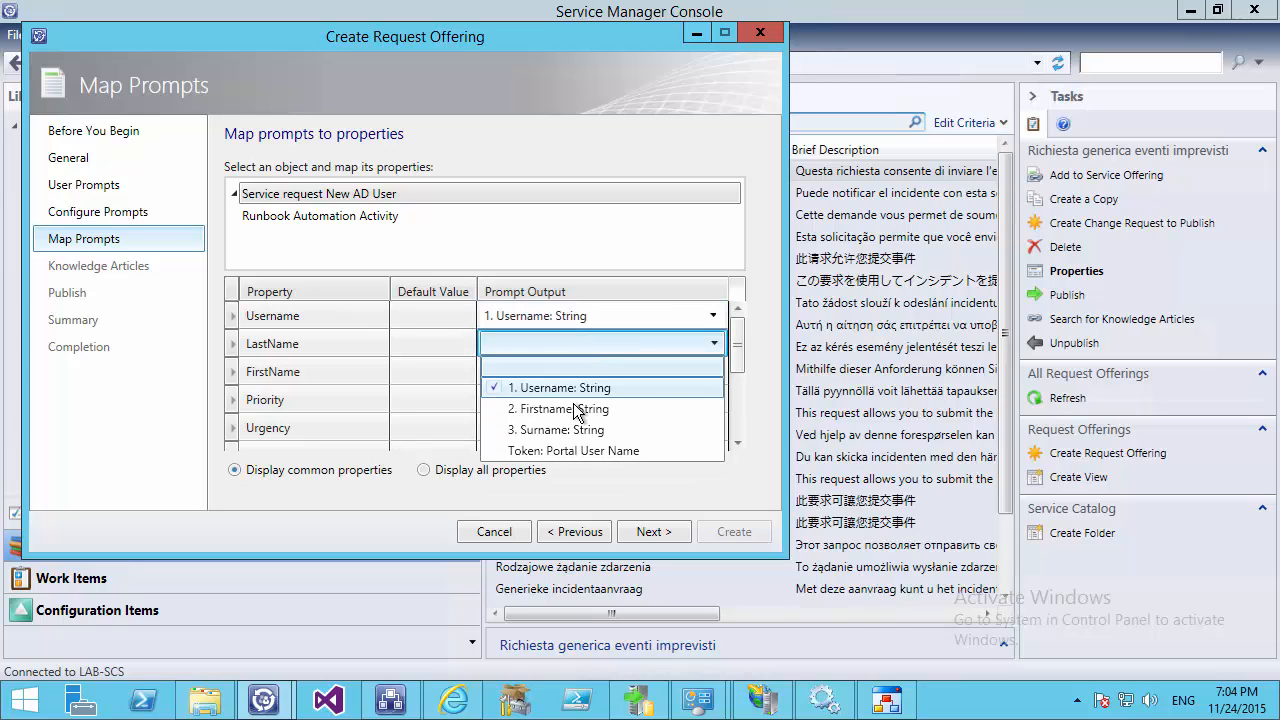
click(575, 429)
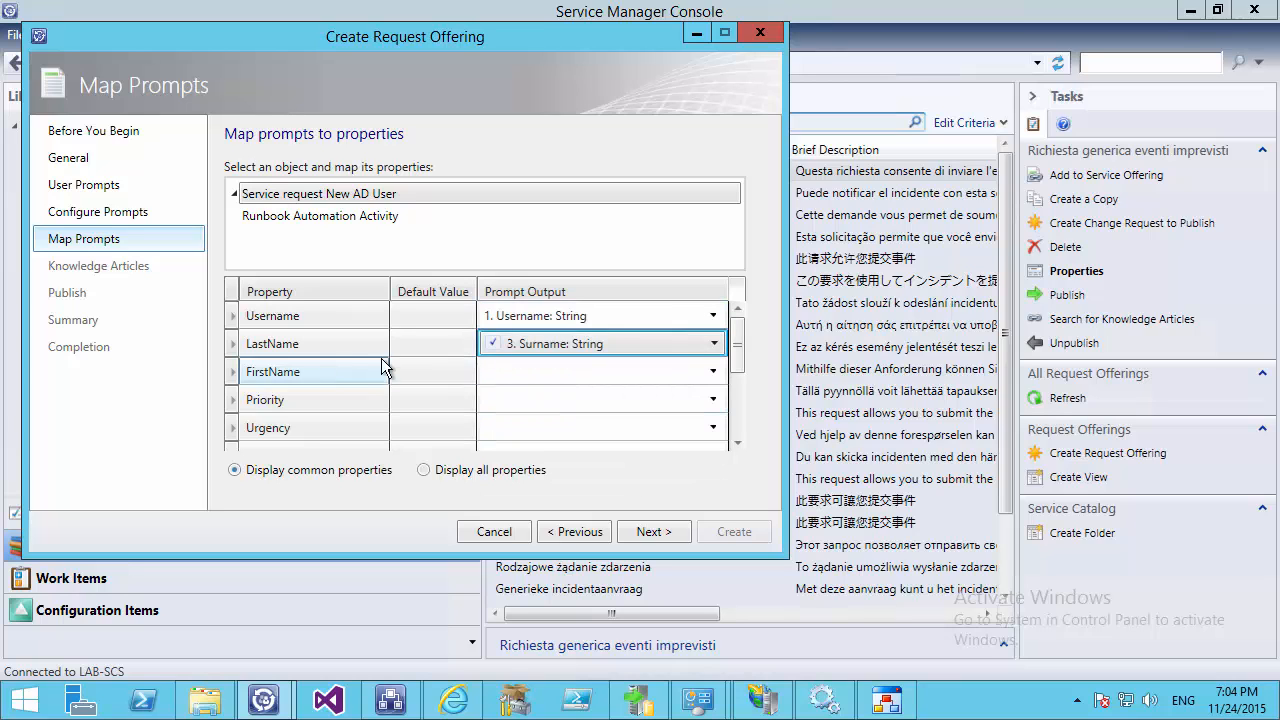
click(541, 368)
click(545, 415)
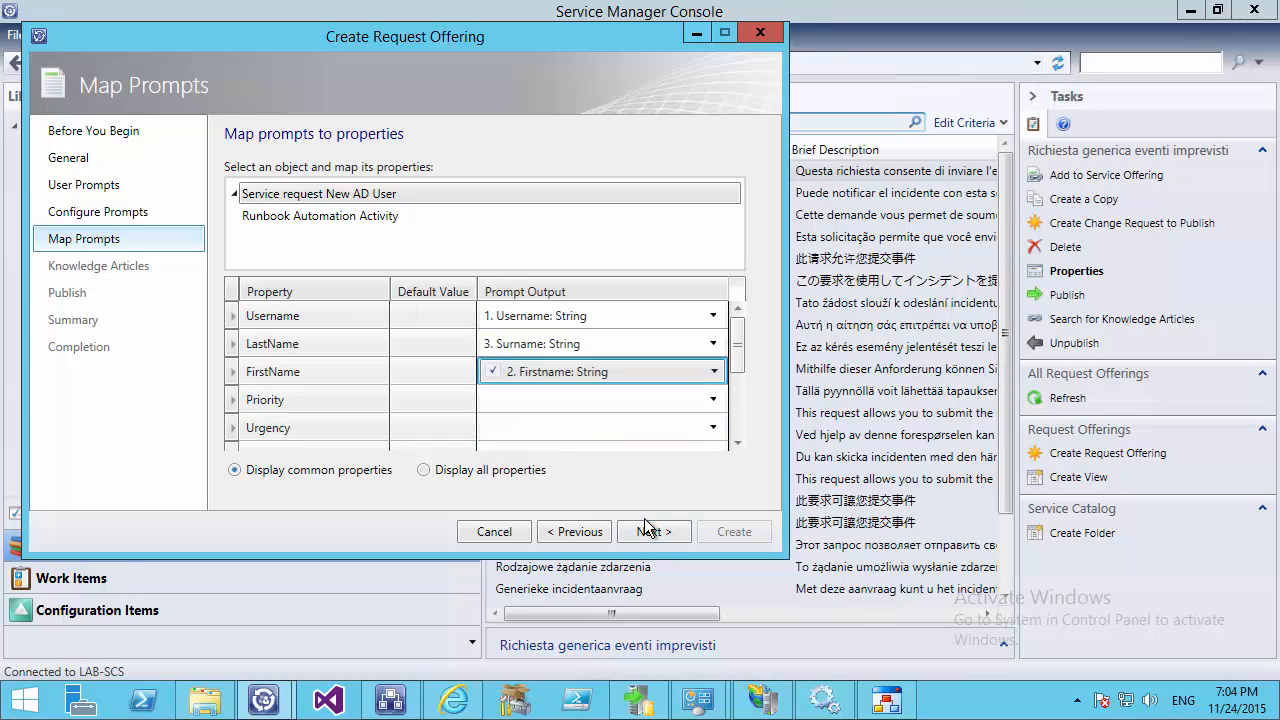
click(665, 532)
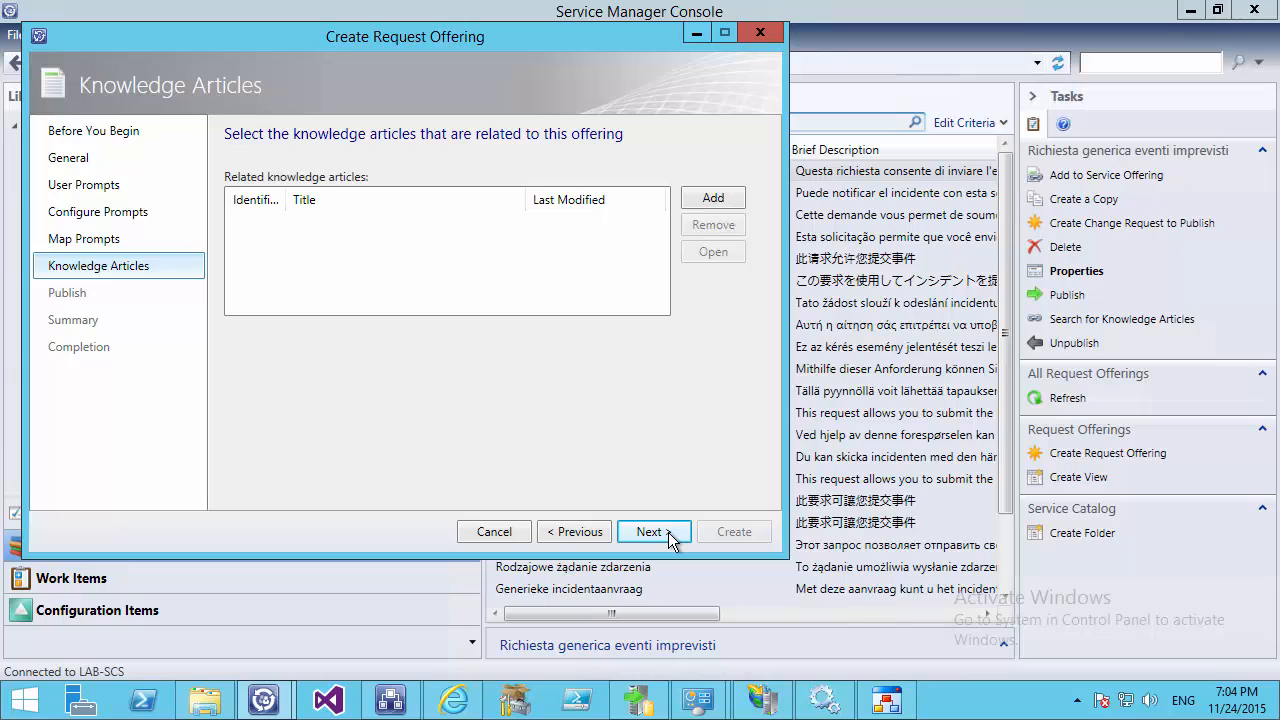
Set the offering status to Published without linking knowledge articles, and create the request offering
click(668, 536)
key(Down)
click(647, 536)
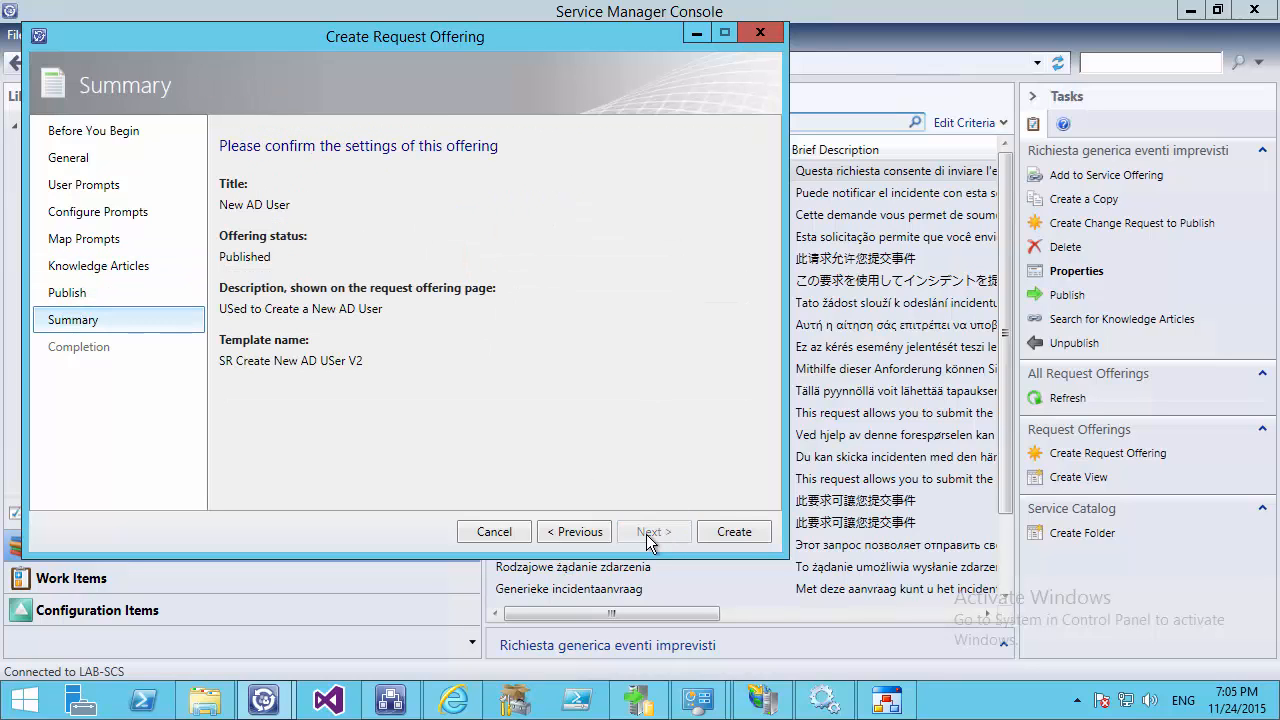
click(733, 533)
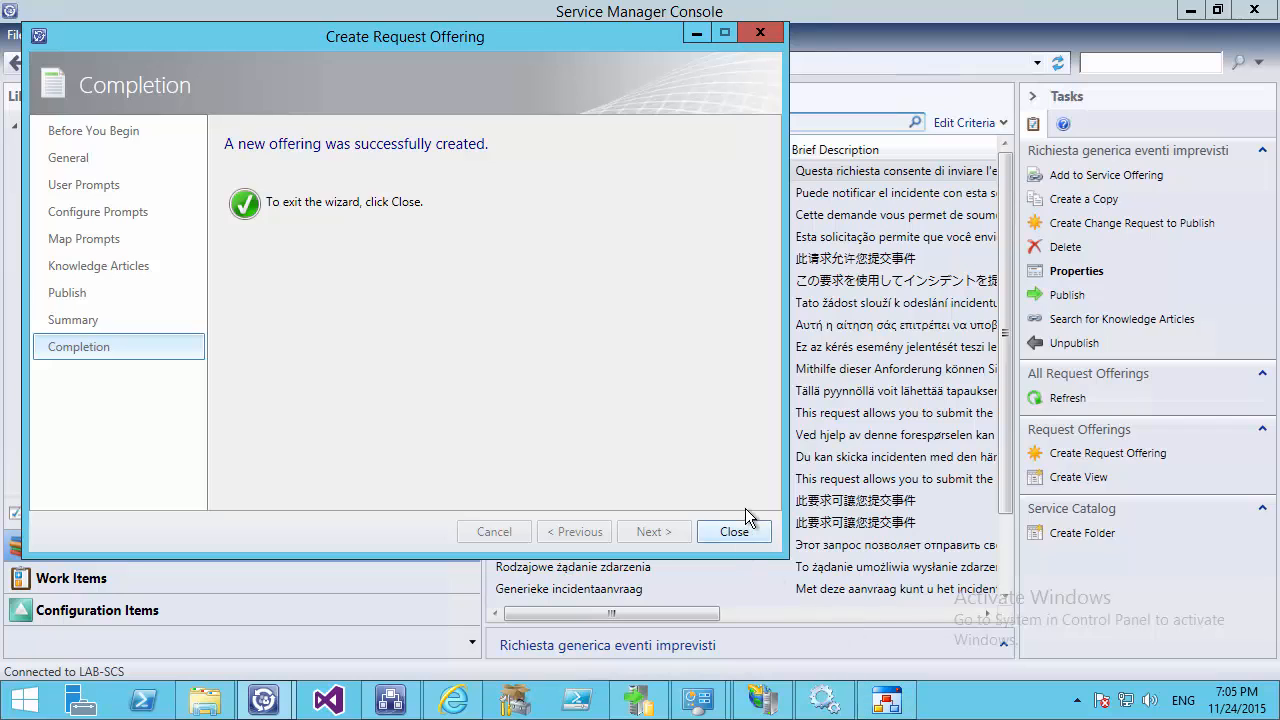
click(734, 531)
Open the AD Tasks service offering for editing and go to its request offering section
click(110, 391)
click(35, 392)
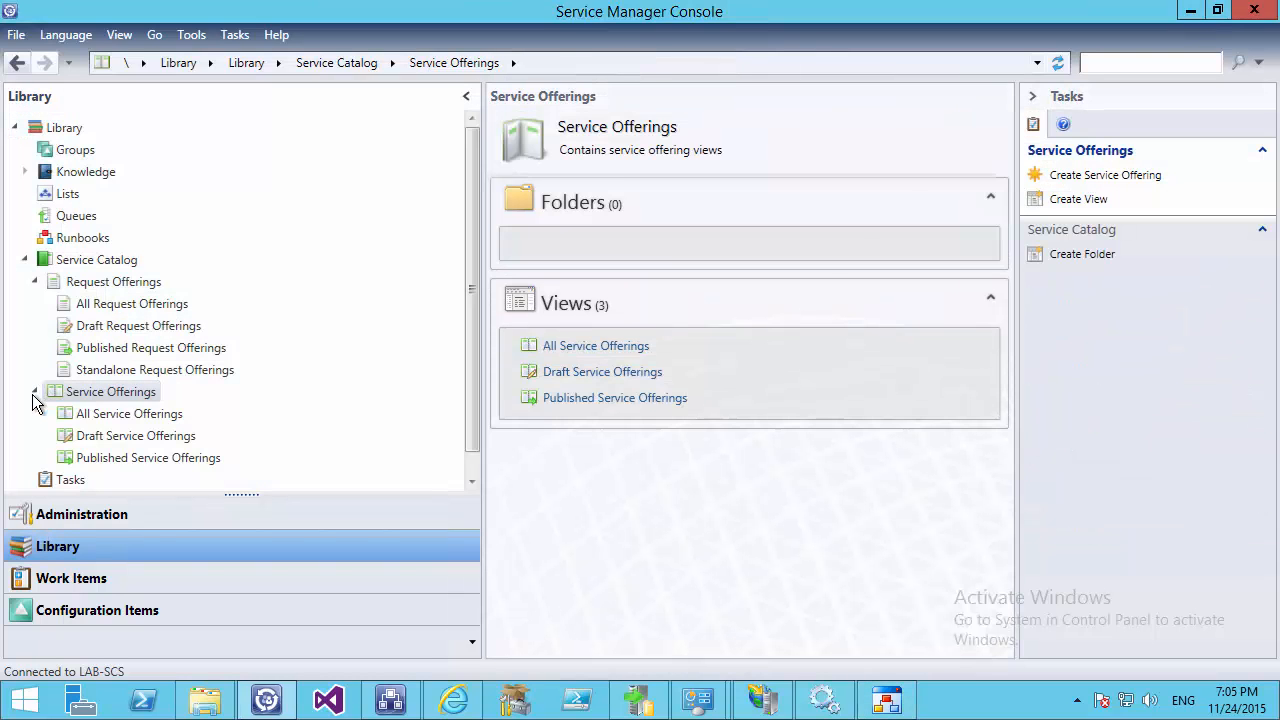
click(118, 414)
double_click(553, 170)
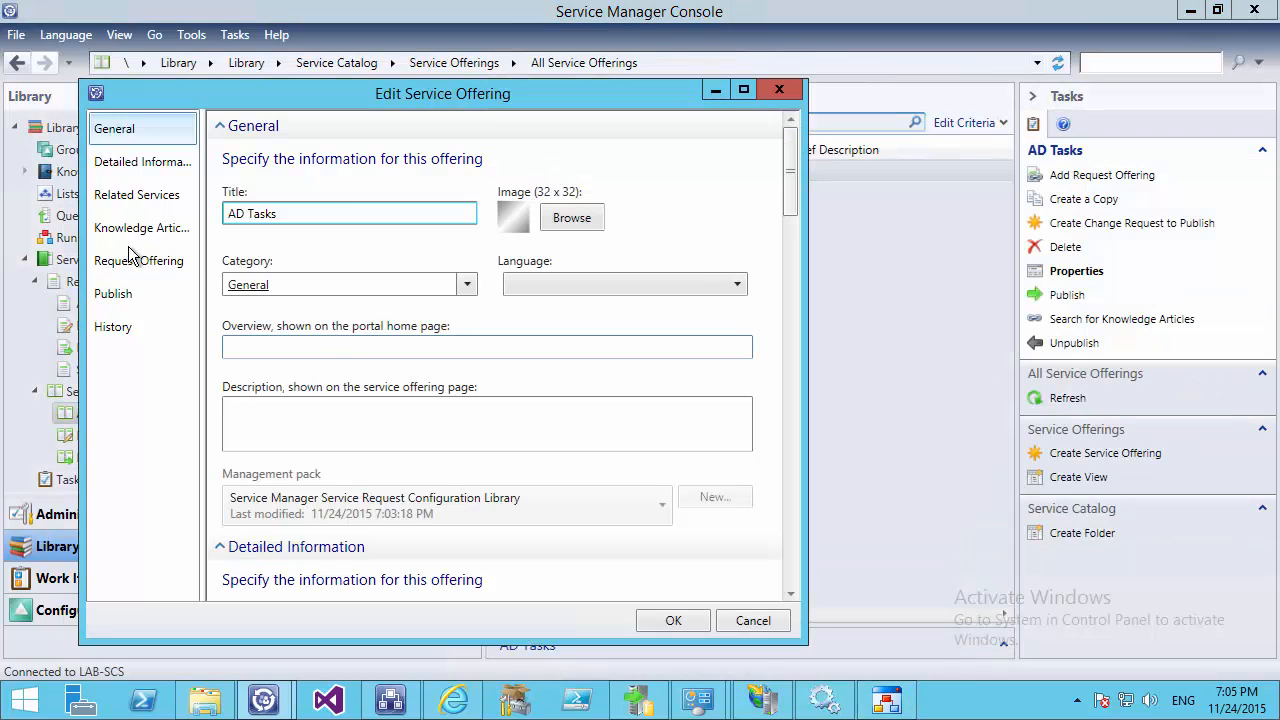
click(137, 257)
Add the New AD User request offering to the AD Tasks service offering and save it
click(719, 221)
scroll(260, 420, down, 3)
scroll(290, 460, up, 3)
scroll(280, 440, down, 5)
scroll(258, 405, up, 2)
scroll(250, 395, up, 2)
click(215, 493)
click(376, 541)
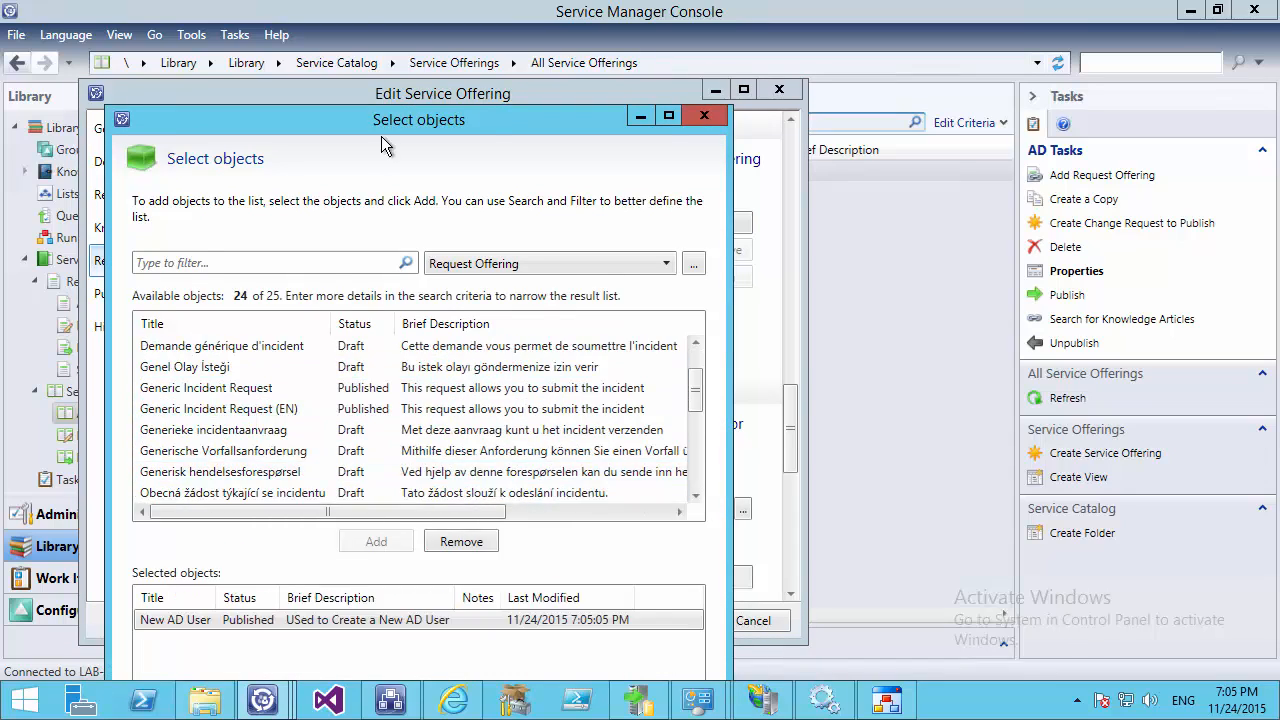
double_click(385, 121)
click(1157, 664)
click(672, 622)
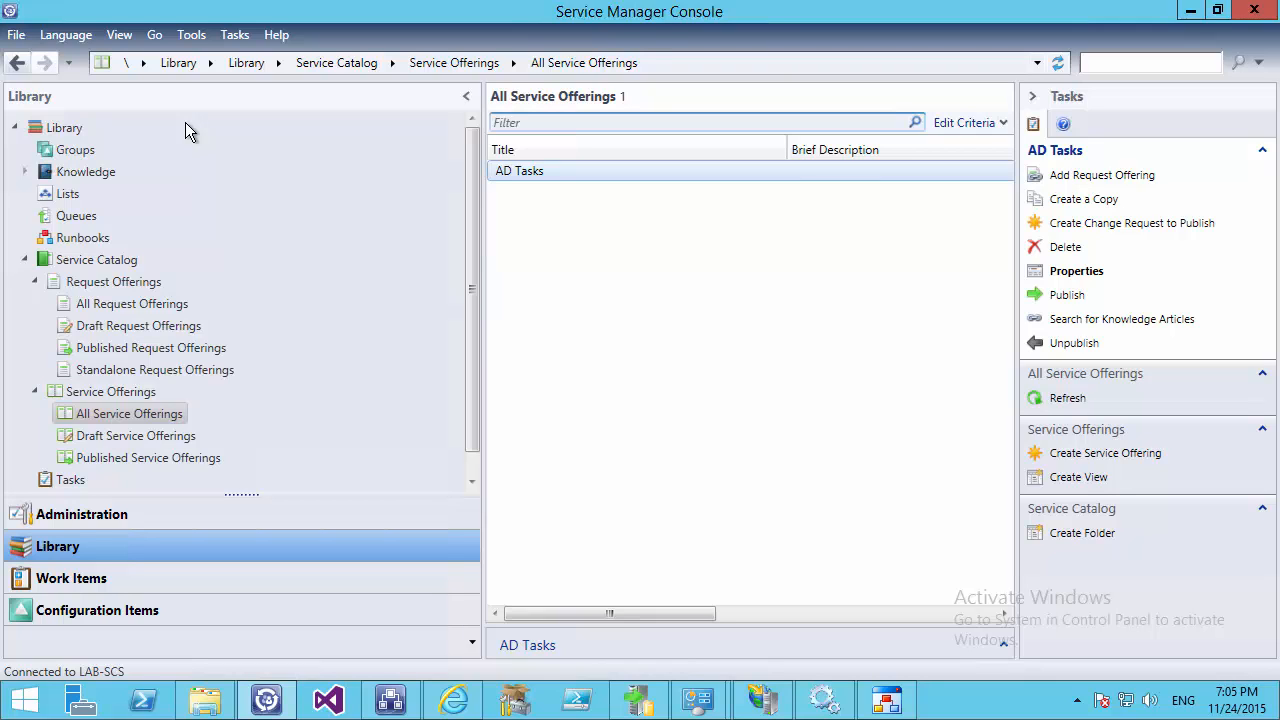
Switch to Orchestrator Runbook Designer and open the properties of the Service Request activity in the Create AD User runbook
click(390, 700)
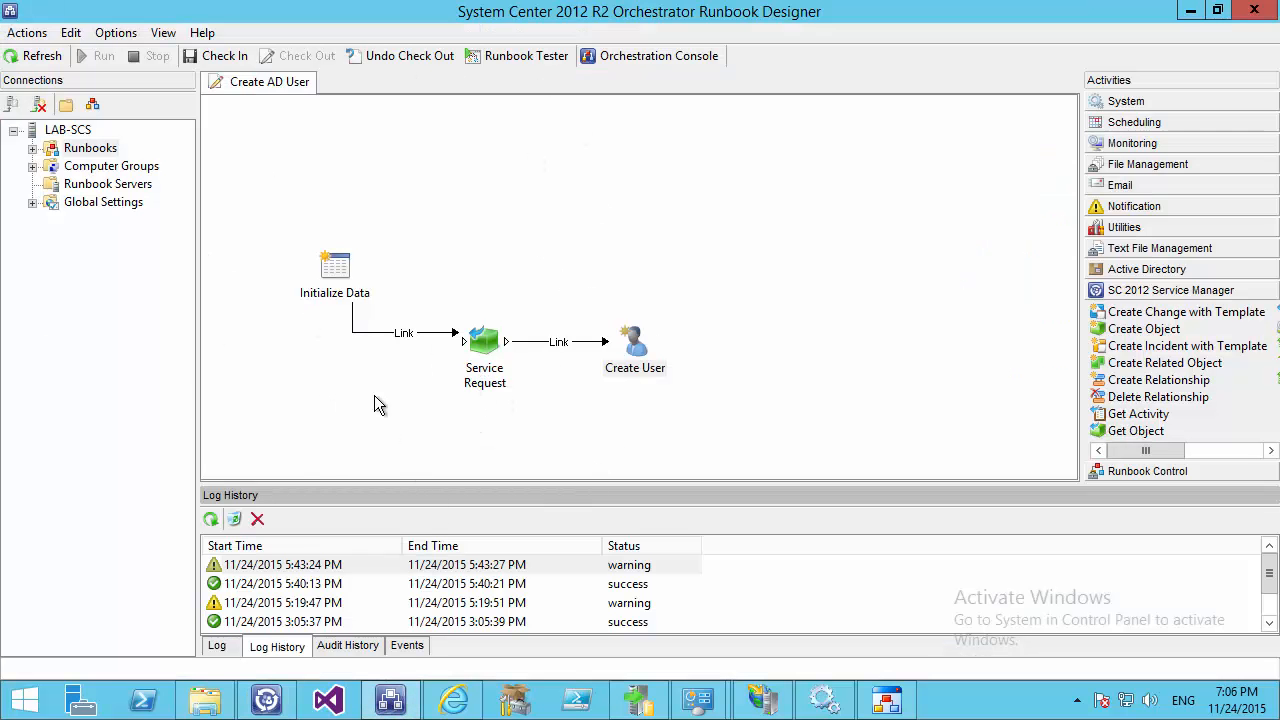
click(484, 342)
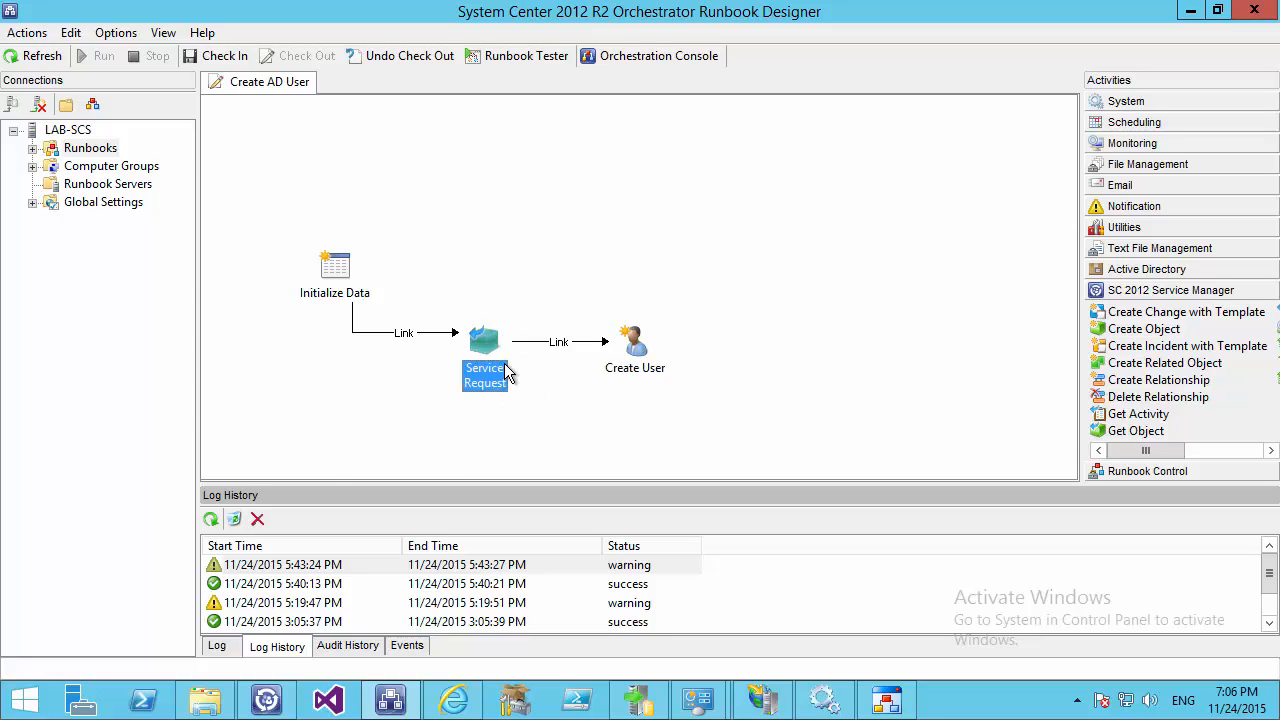
double_click(486, 345)
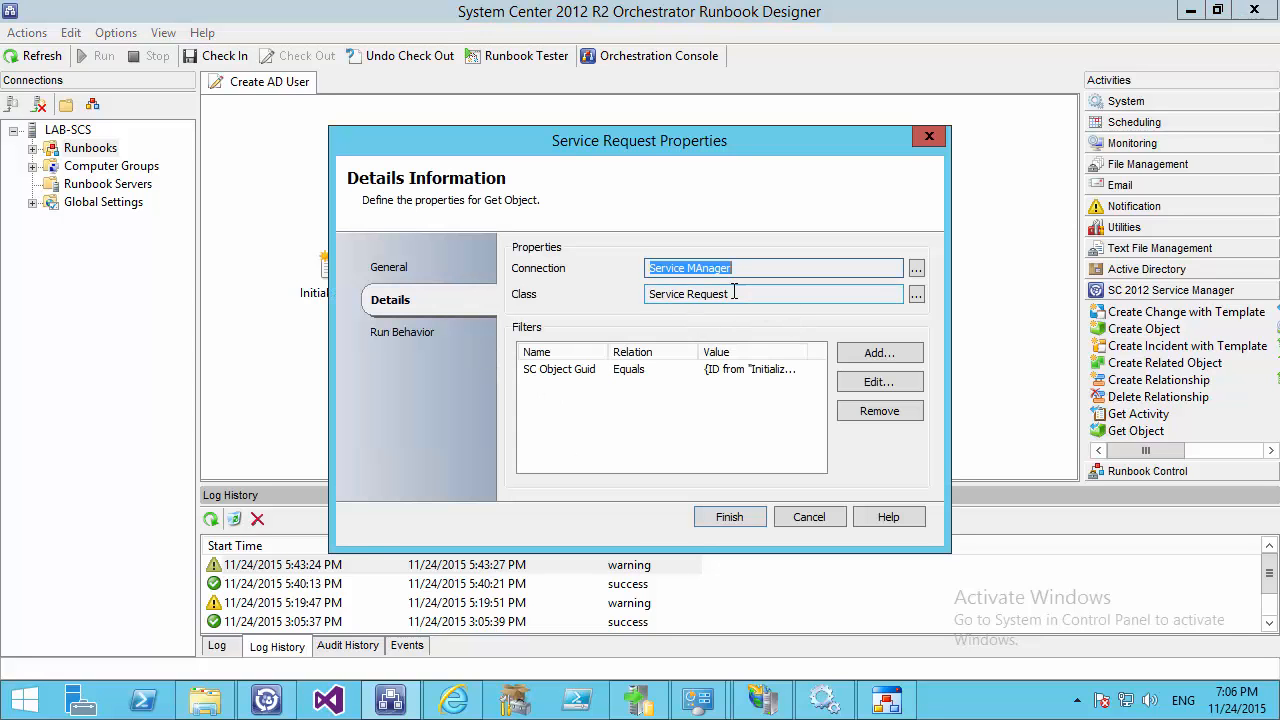
key(Tab)
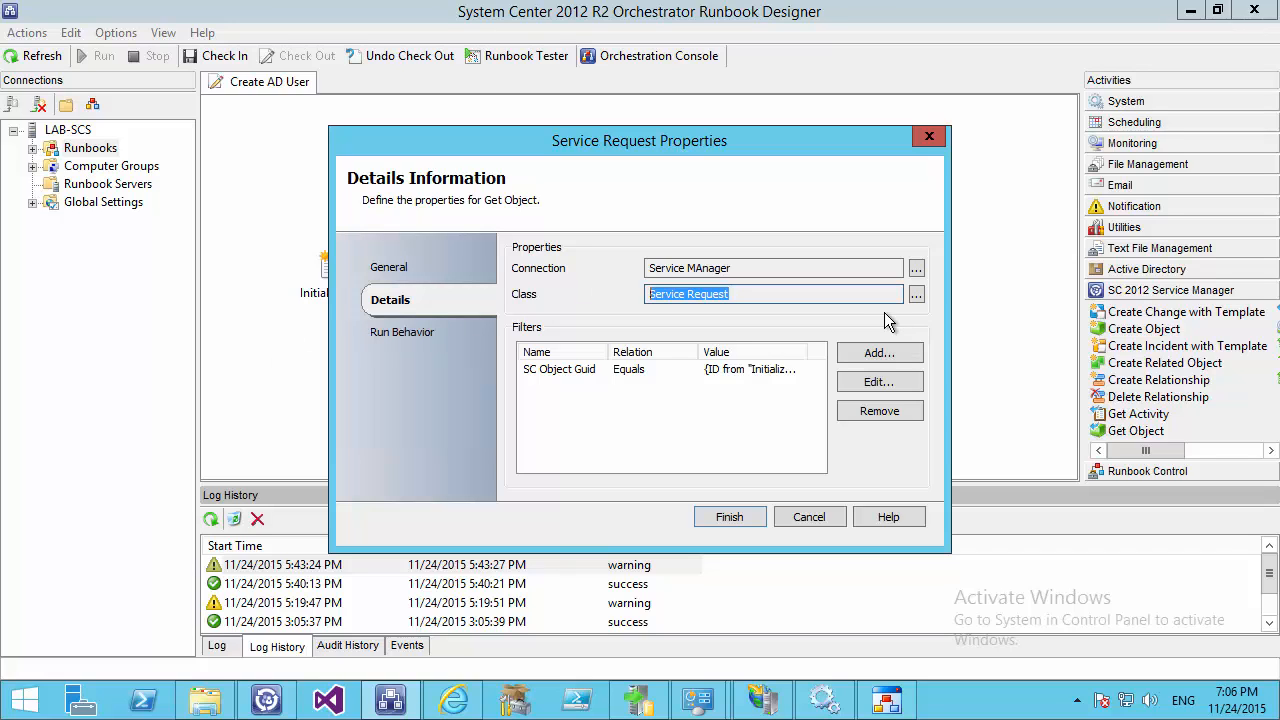
Set the Service Request activity's class to Service request New AD User
click(915, 295)
click(625, 335)
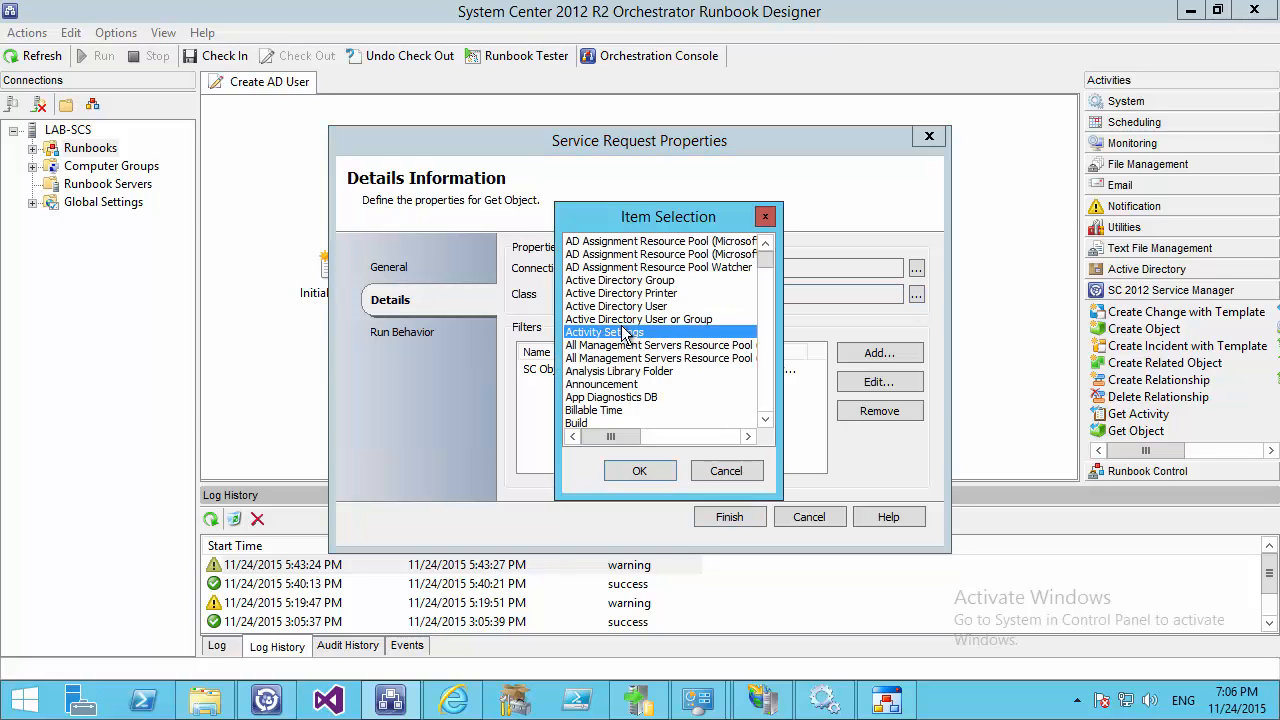
key(s)
key(e)
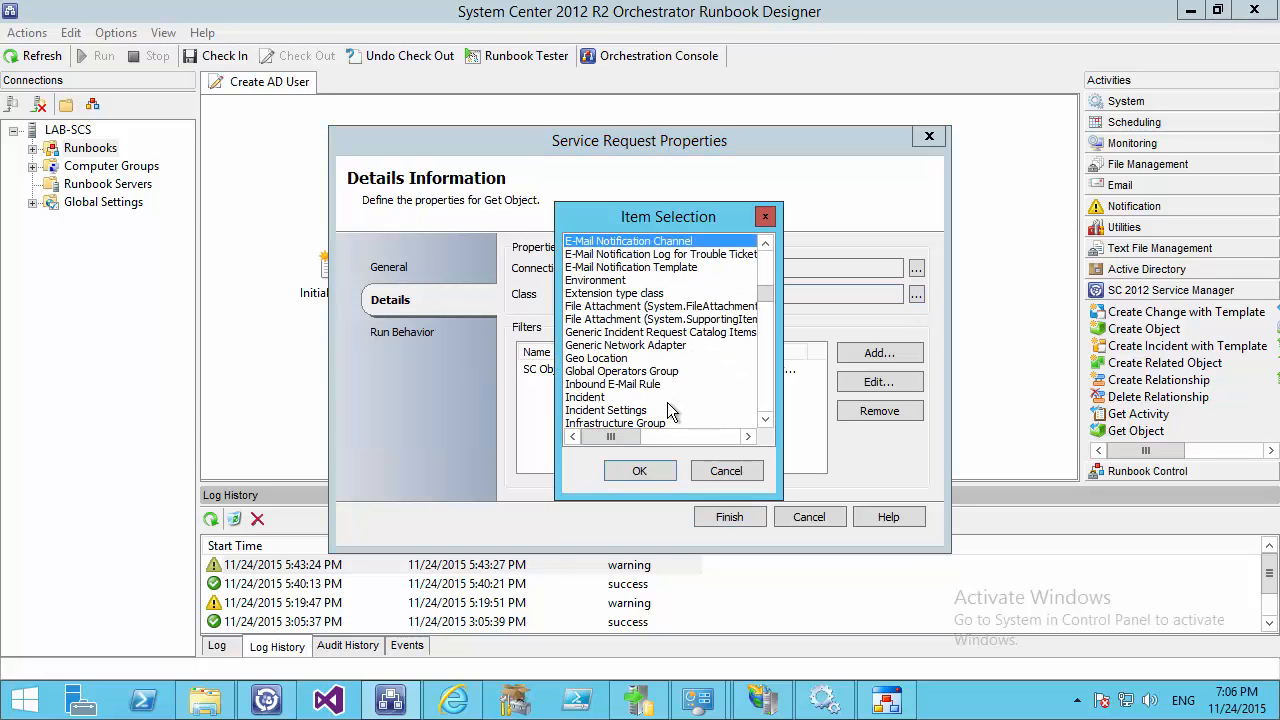
scroll(608, 330, down, 4)
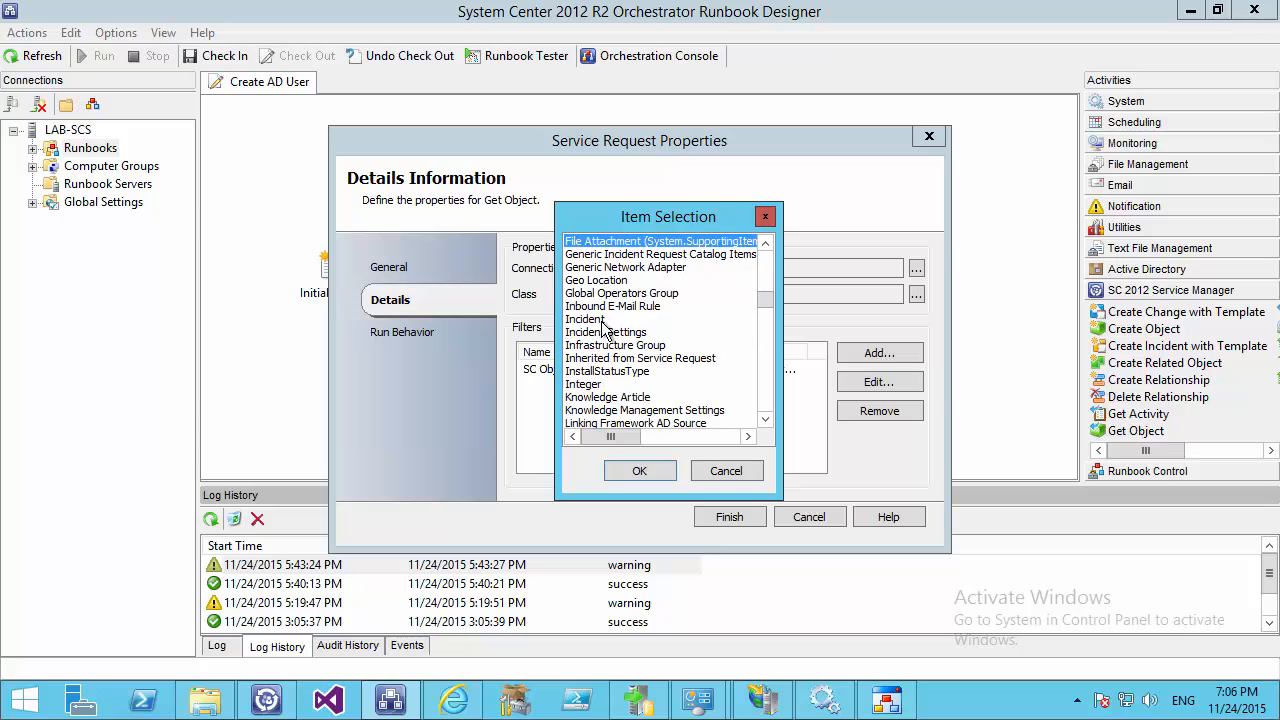
scroll(605, 330, down, 15)
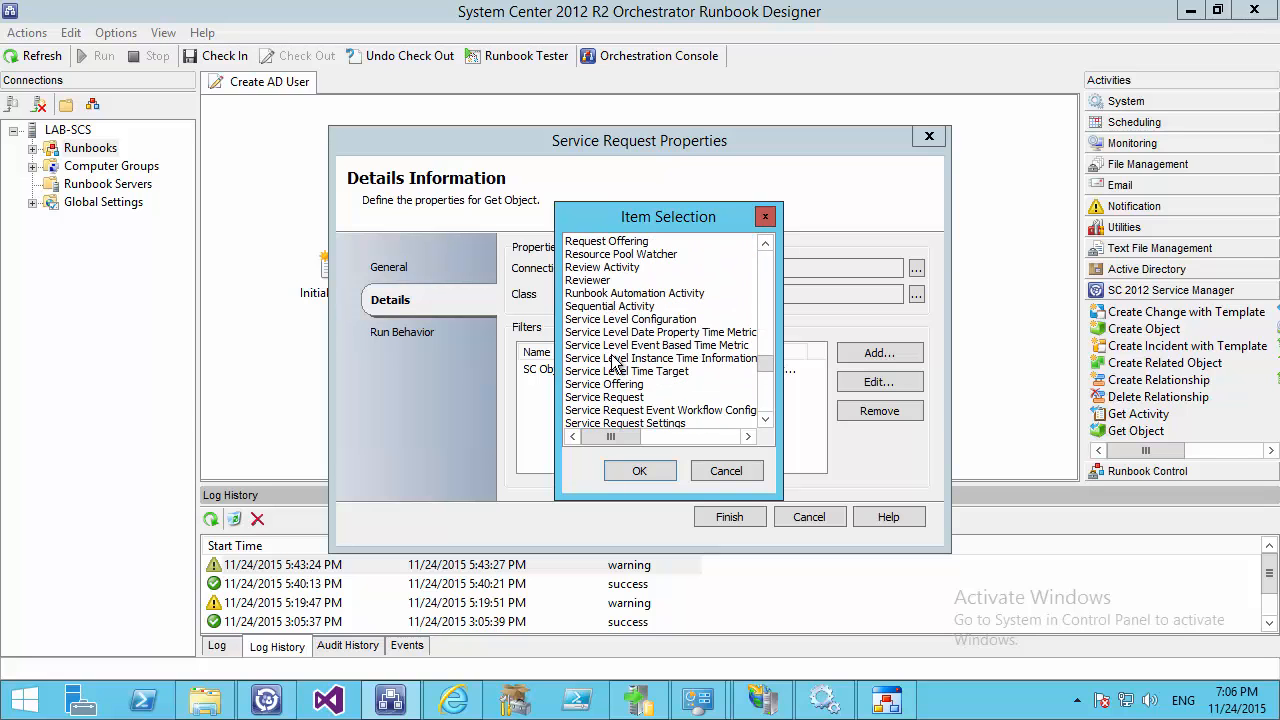
scroll(615, 365, down, 1)
click(612, 414)
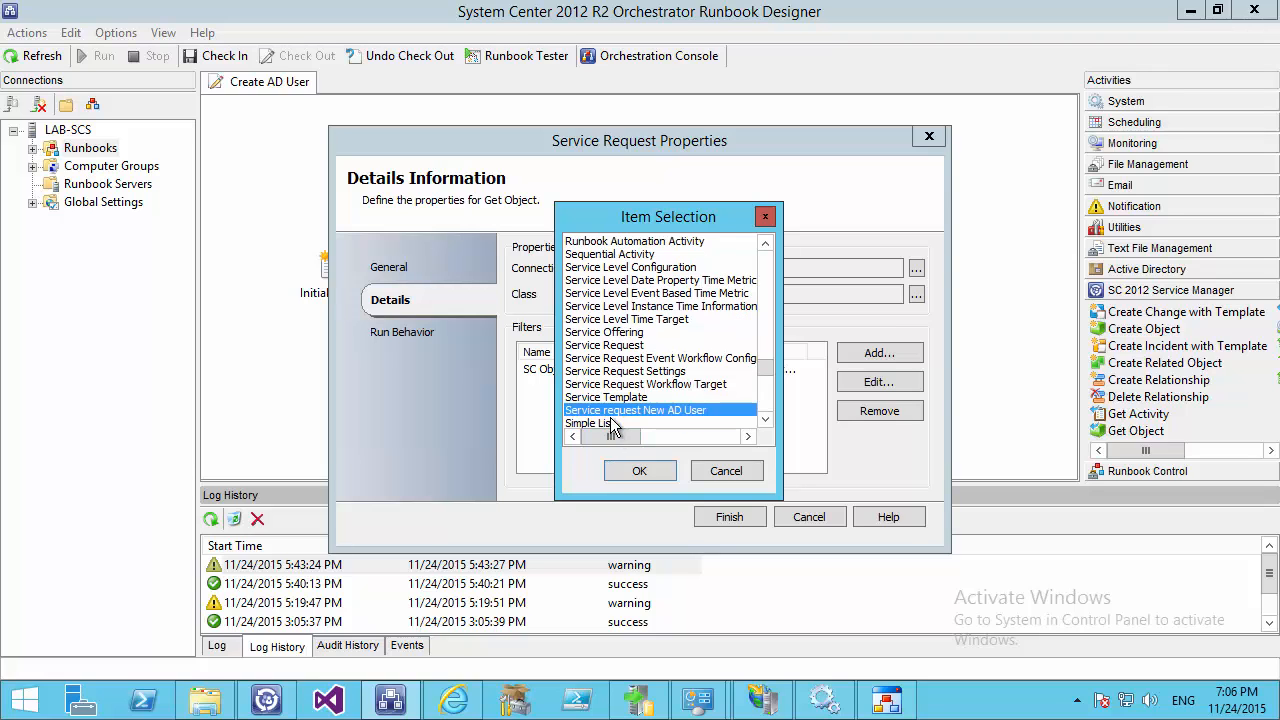
double_click(608, 412)
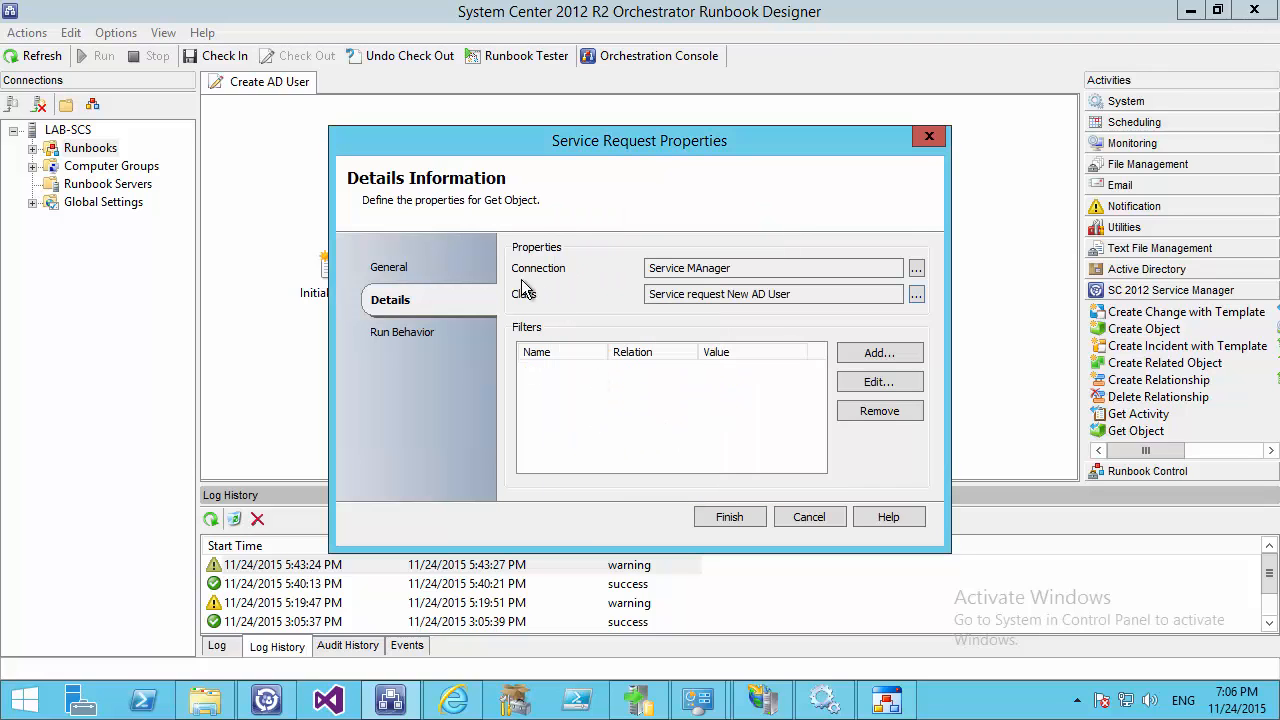
Add a filter to the Service Request activity where SC Object Guid equals the ID from Initialize Data, and save the activity's properties
click(860, 354)
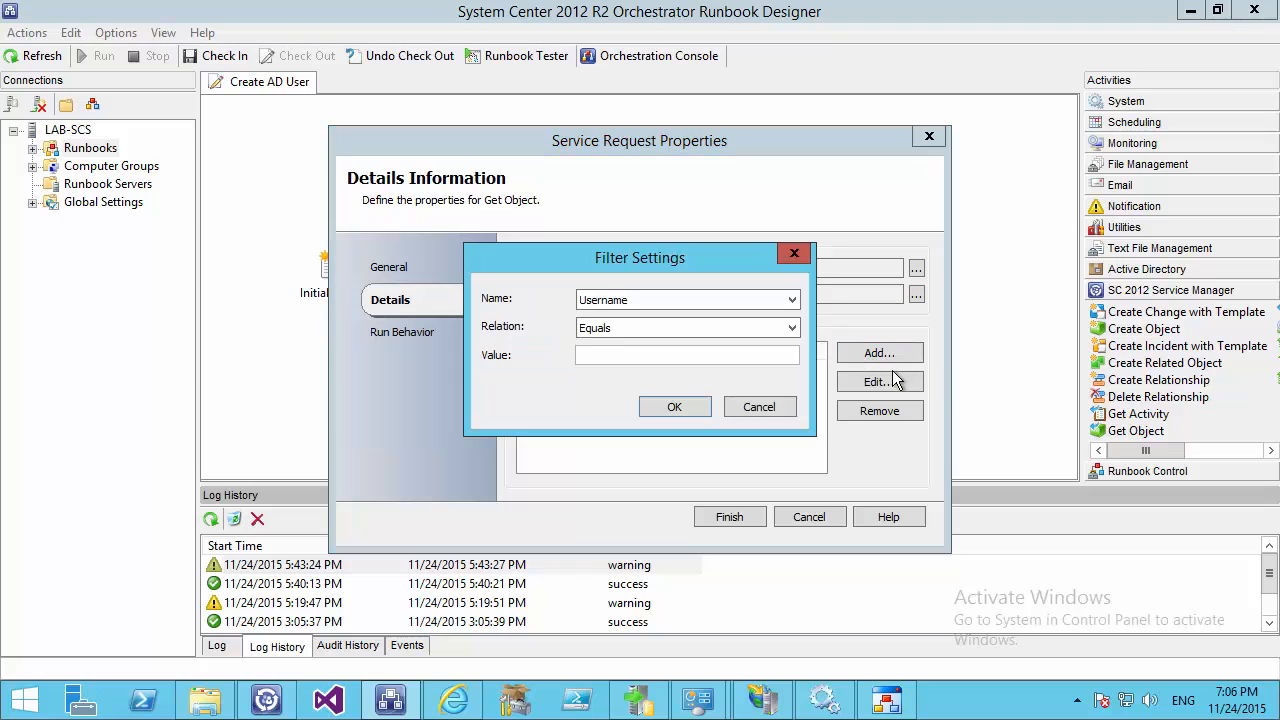
click(630, 326)
click(630, 327)
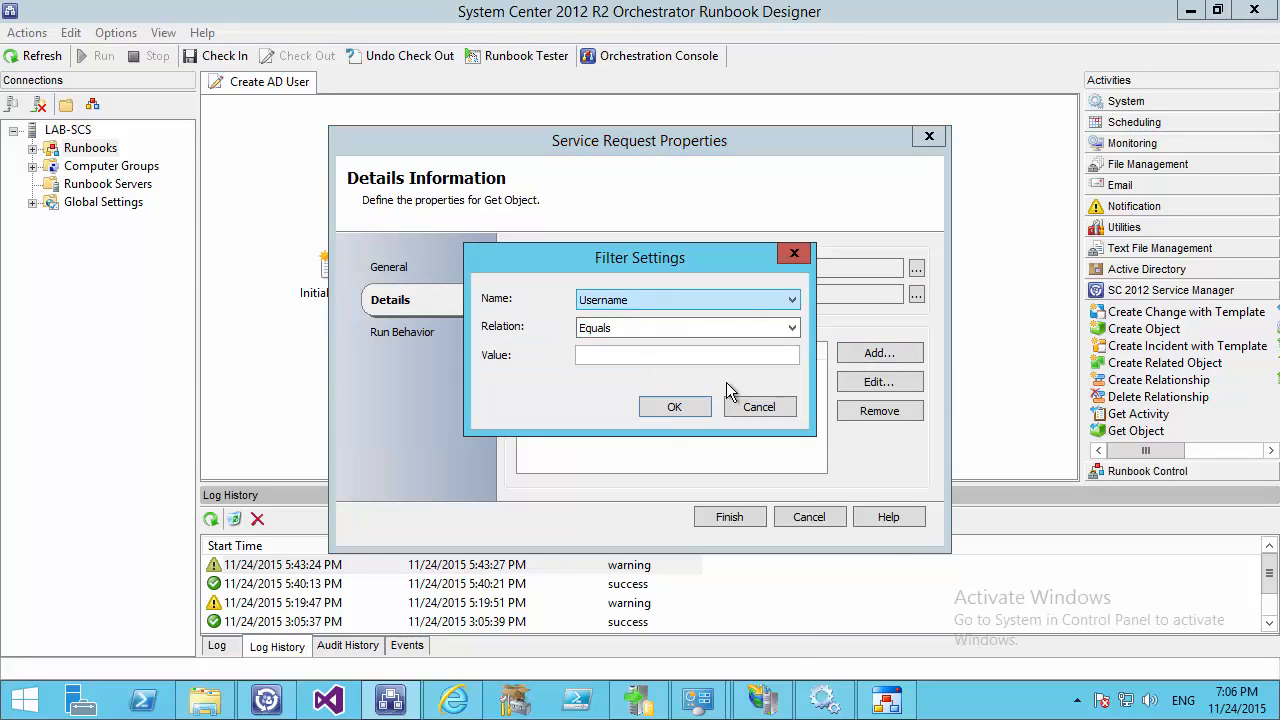
click(671, 300)
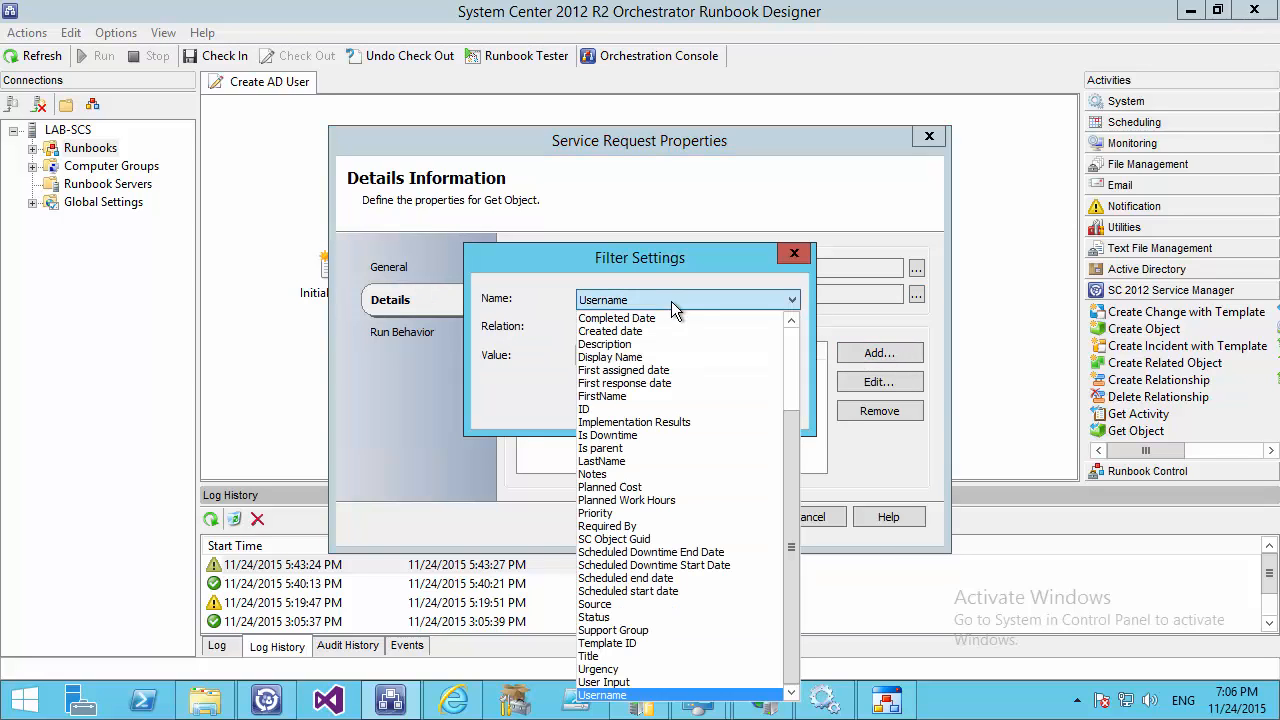
click(627, 540)
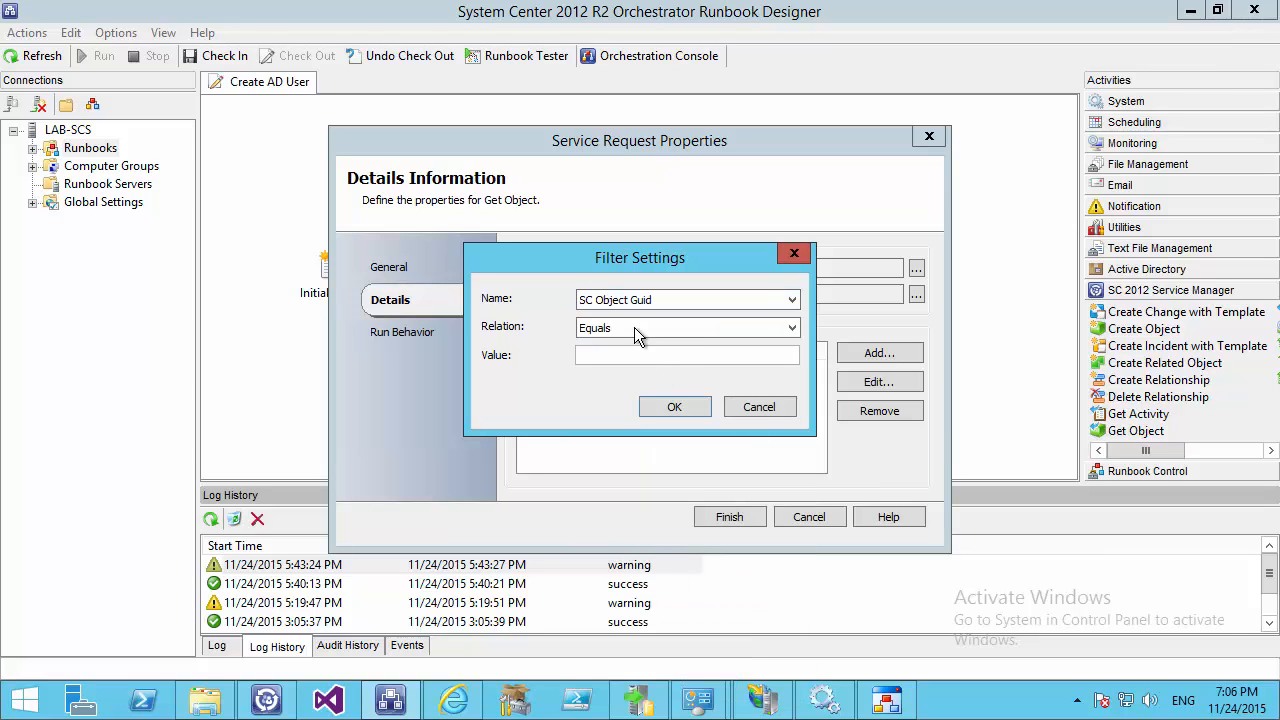
right_click(642, 352)
mouse_move(716, 364)
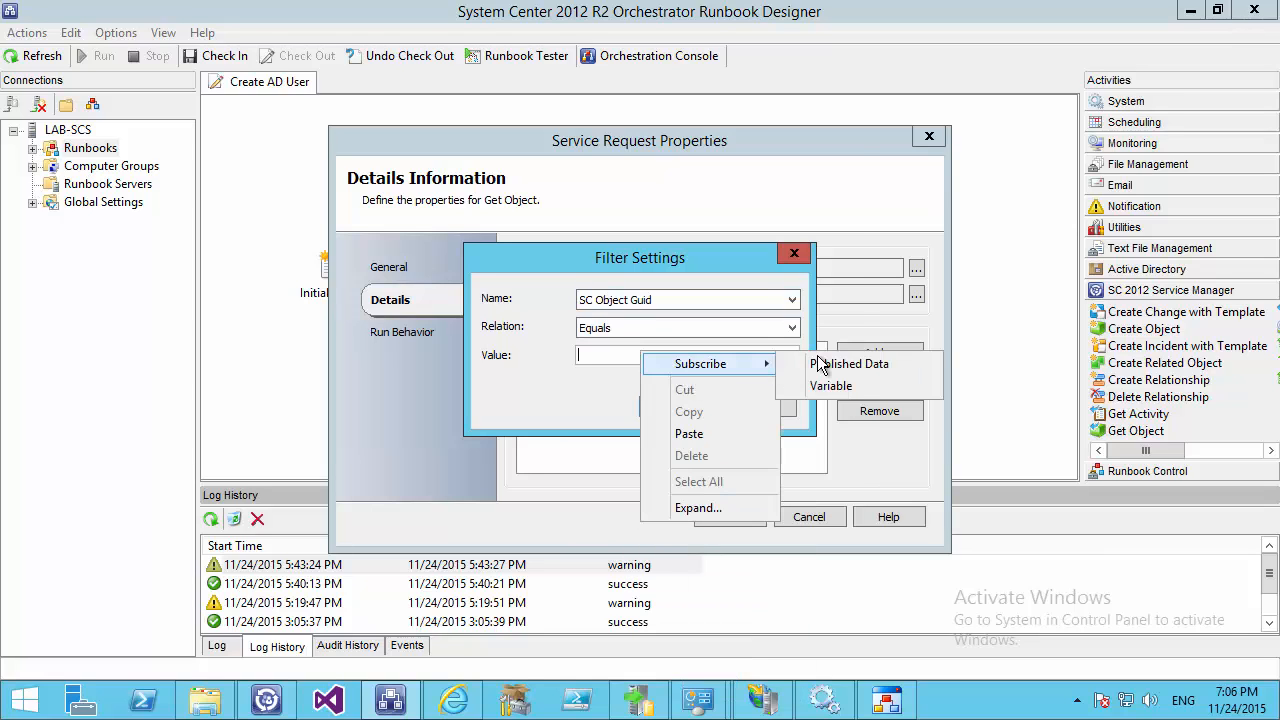
click(825, 362)
double_click(452, 248)
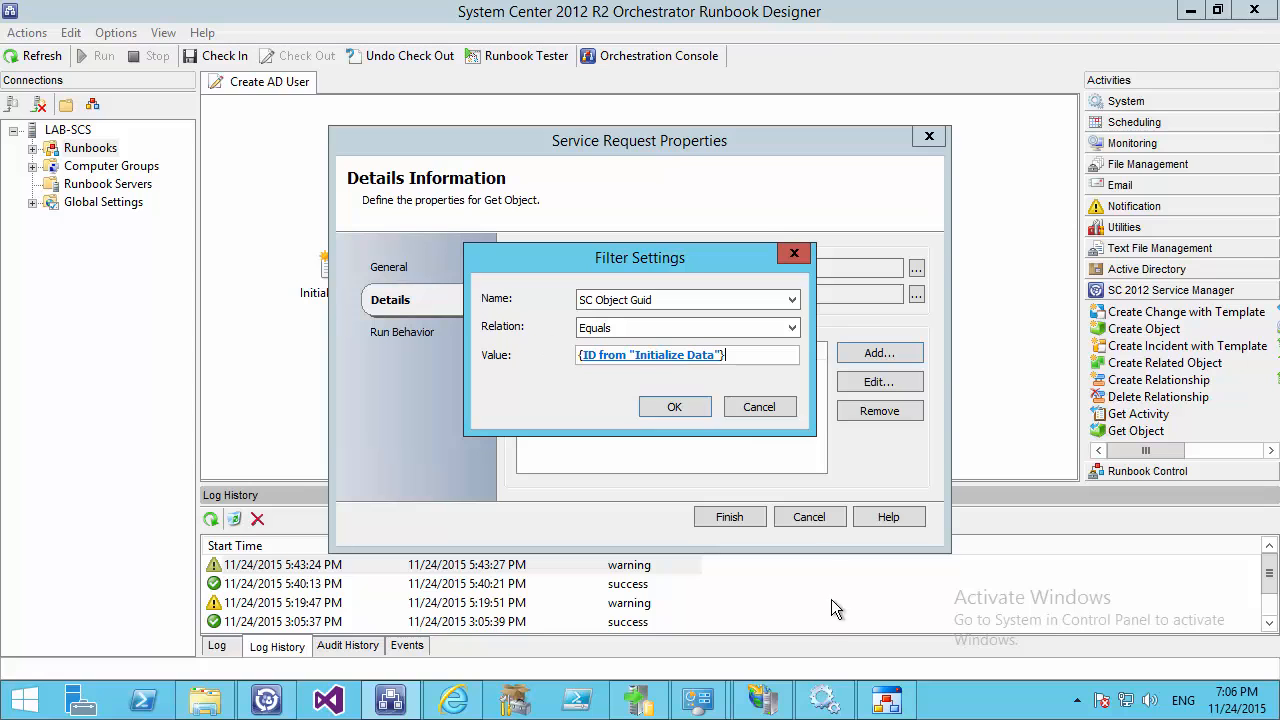
click(675, 407)
click(729, 514)
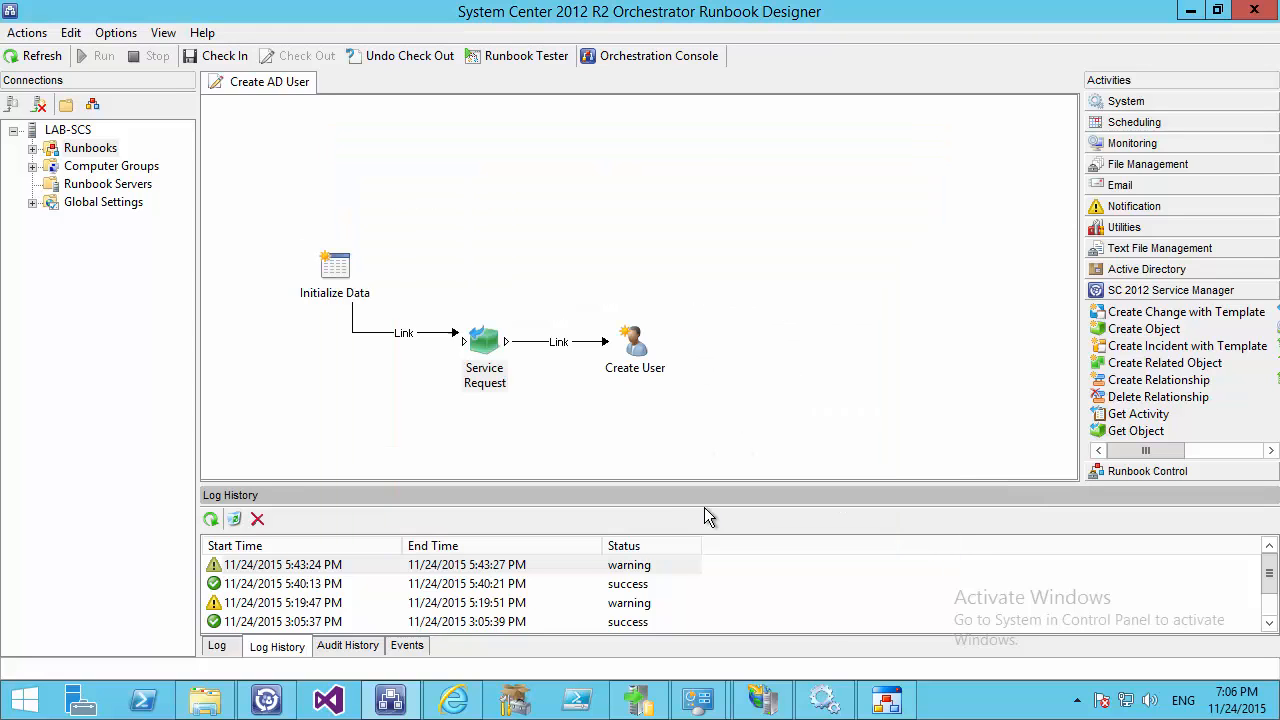
Open the Create User activity's properties and clear the Common Name and First Name values
double_click(637, 347)
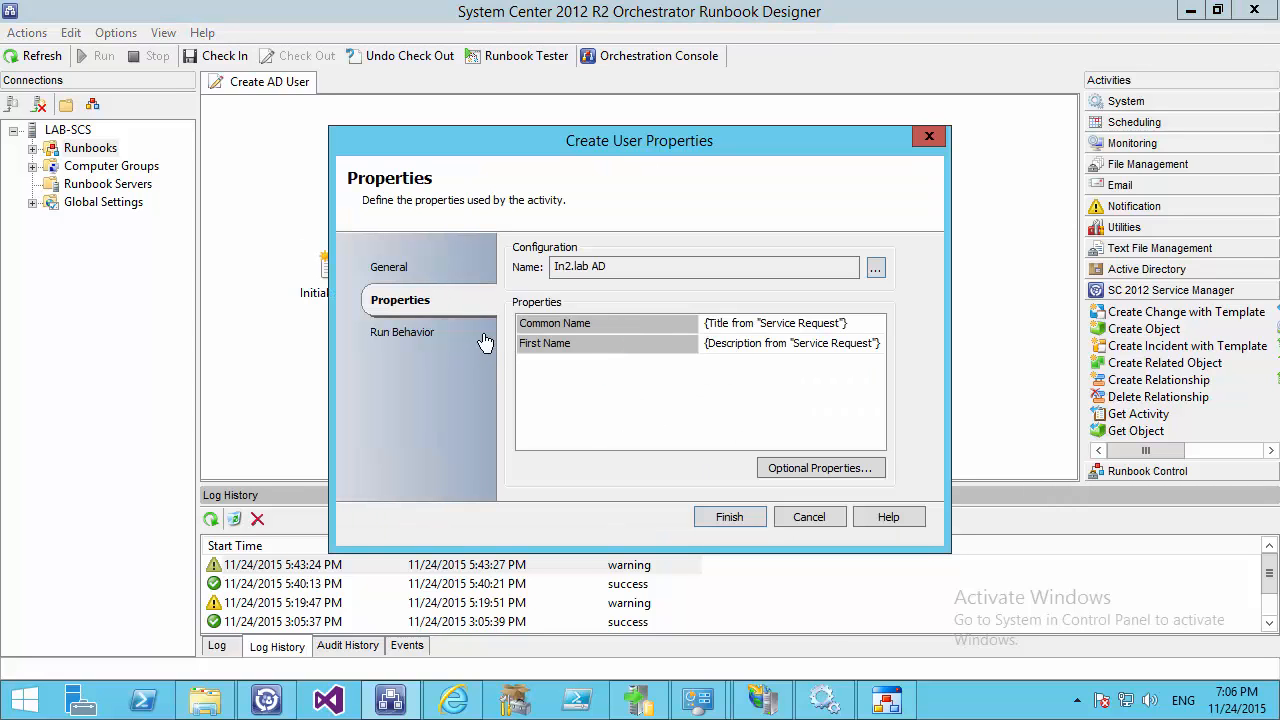
click(860, 327)
key(Delete)
click(728, 430)
click(828, 349)
key(Delete)
click(728, 438)
Add Last Name to the Create User activity's optional properties
click(805, 468)
click(392, 319)
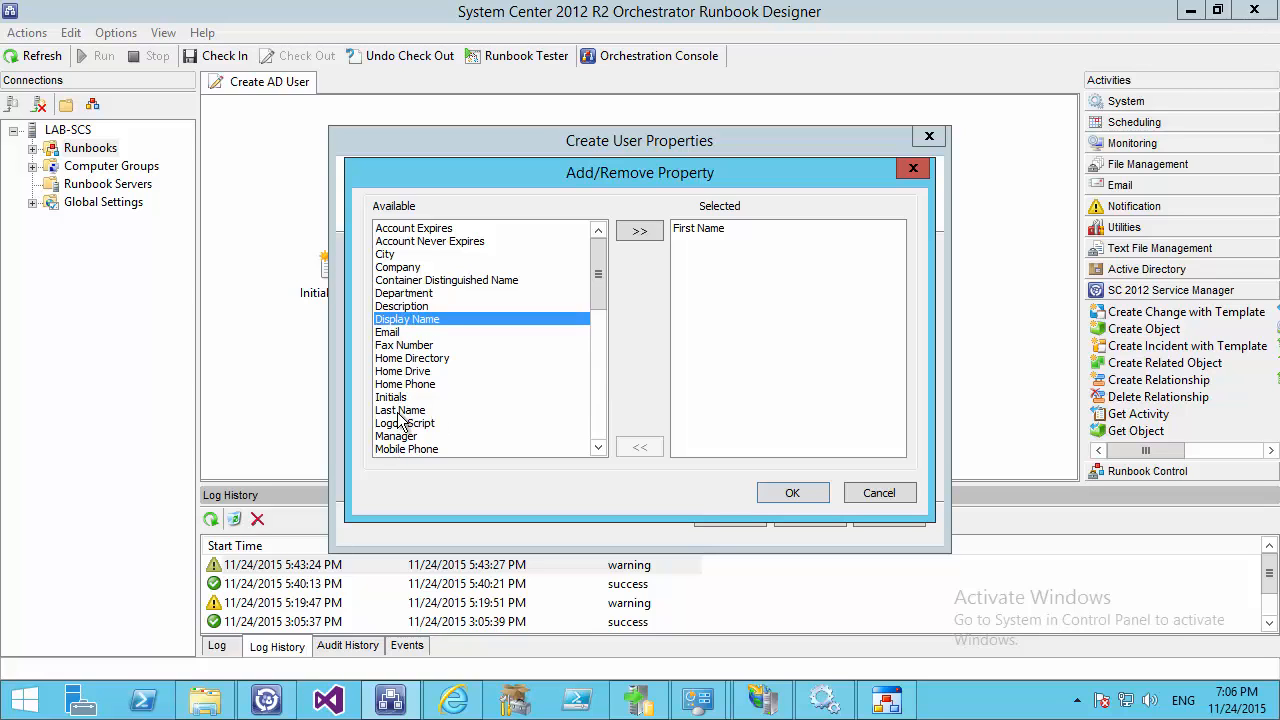
click(404, 411)
click(637, 237)
click(800, 492)
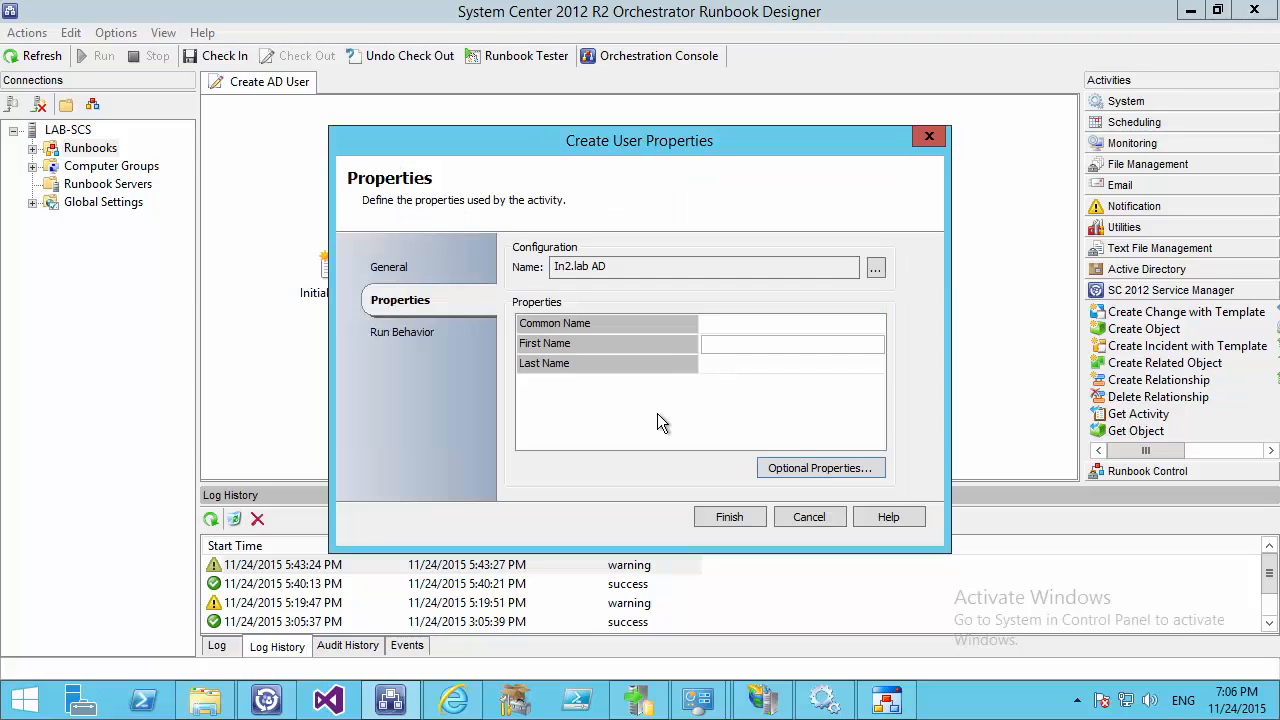
Subscribe the Common Name property to the Username published data from the Service Request activity
right_click(716, 327)
mouse_move(830, 341)
click(898, 343)
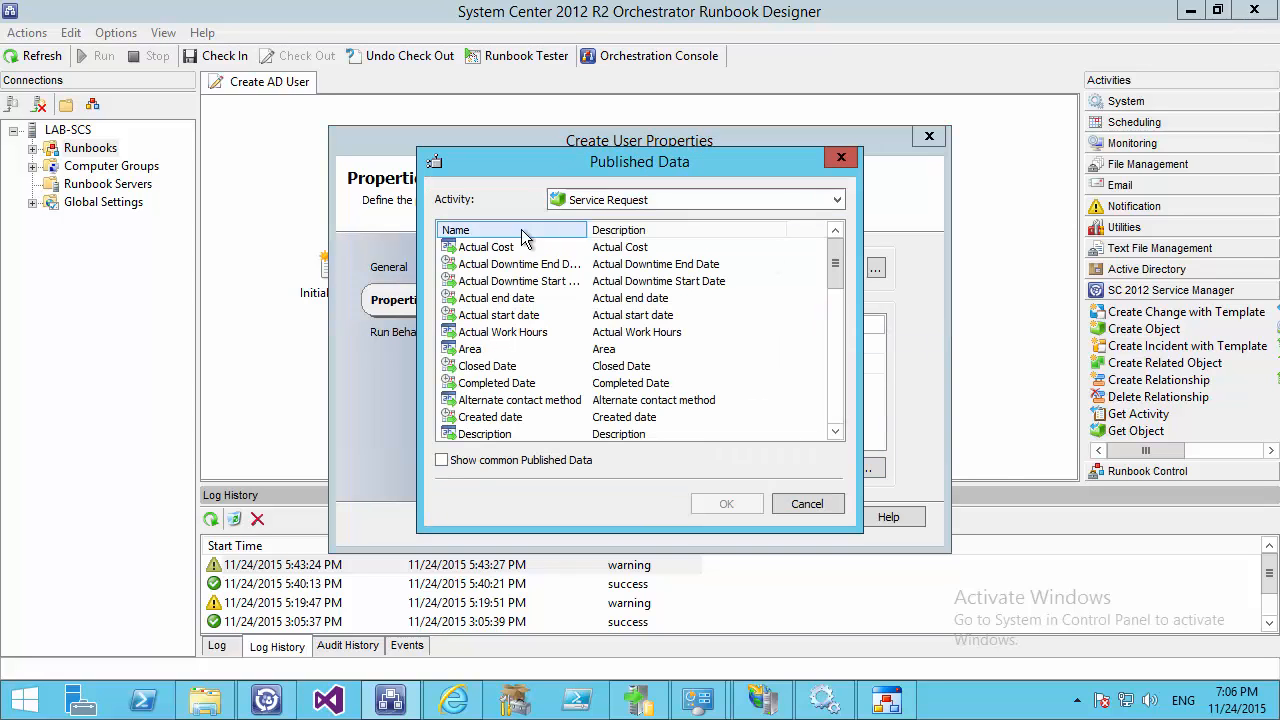
click(480, 283)
scroll(605, 366, down, 10)
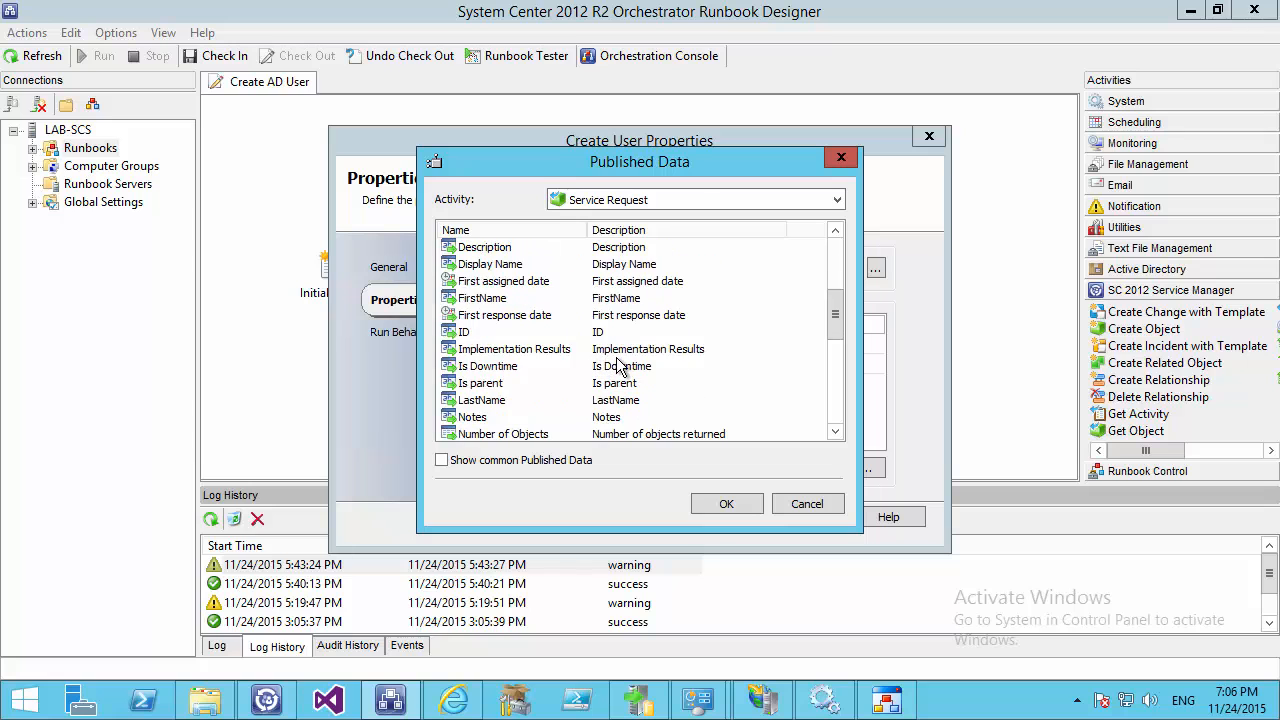
scroll(620, 370, down, 1)
click(486, 420)
double_click(488, 420)
Subscribe the First Name property to the LastName published data from the Service Request activity
right_click(731, 350)
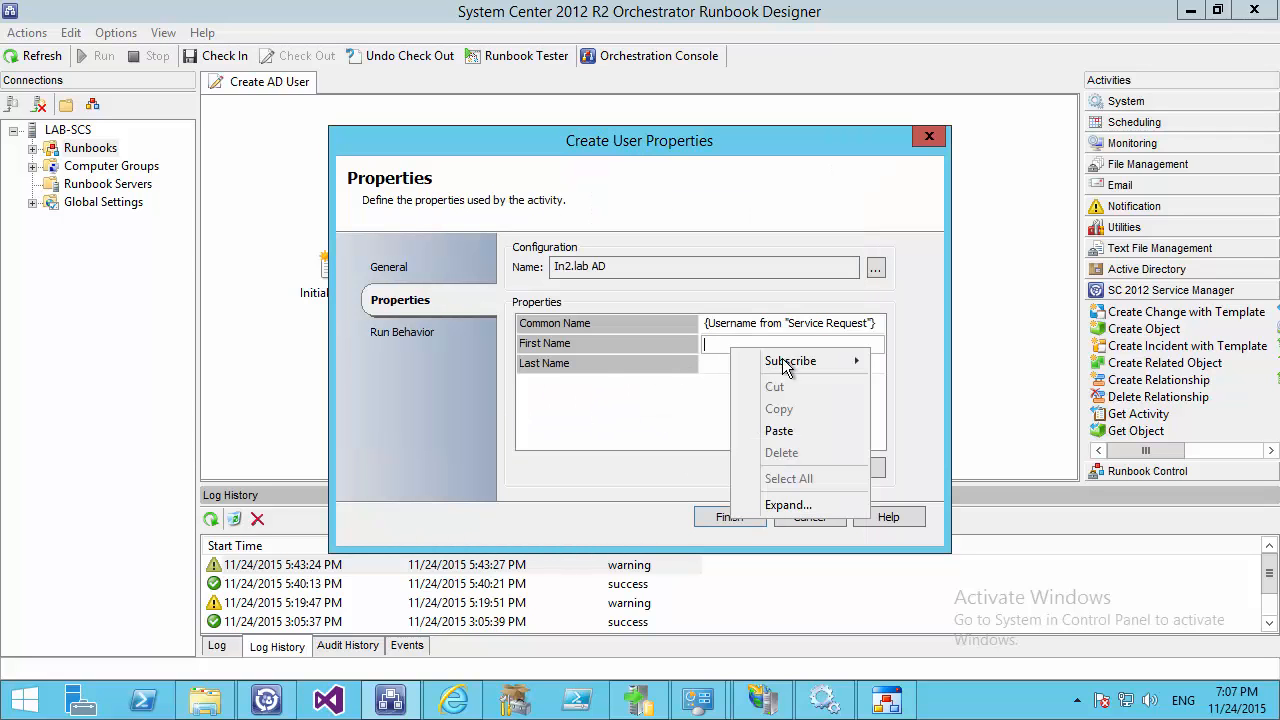
mouse_move(790, 362)
click(930, 360)
click(501, 333)
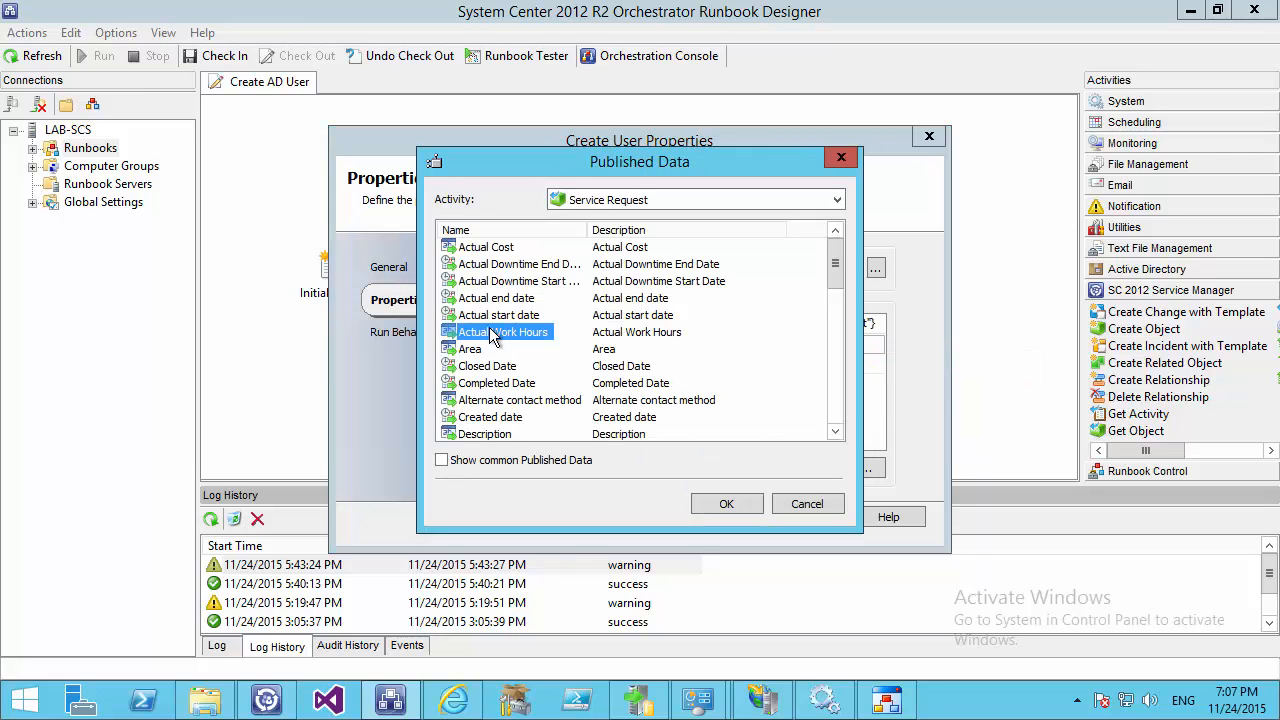
key(Home)
scroll(483, 355, down, 3)
scroll(500, 410, down, 2)
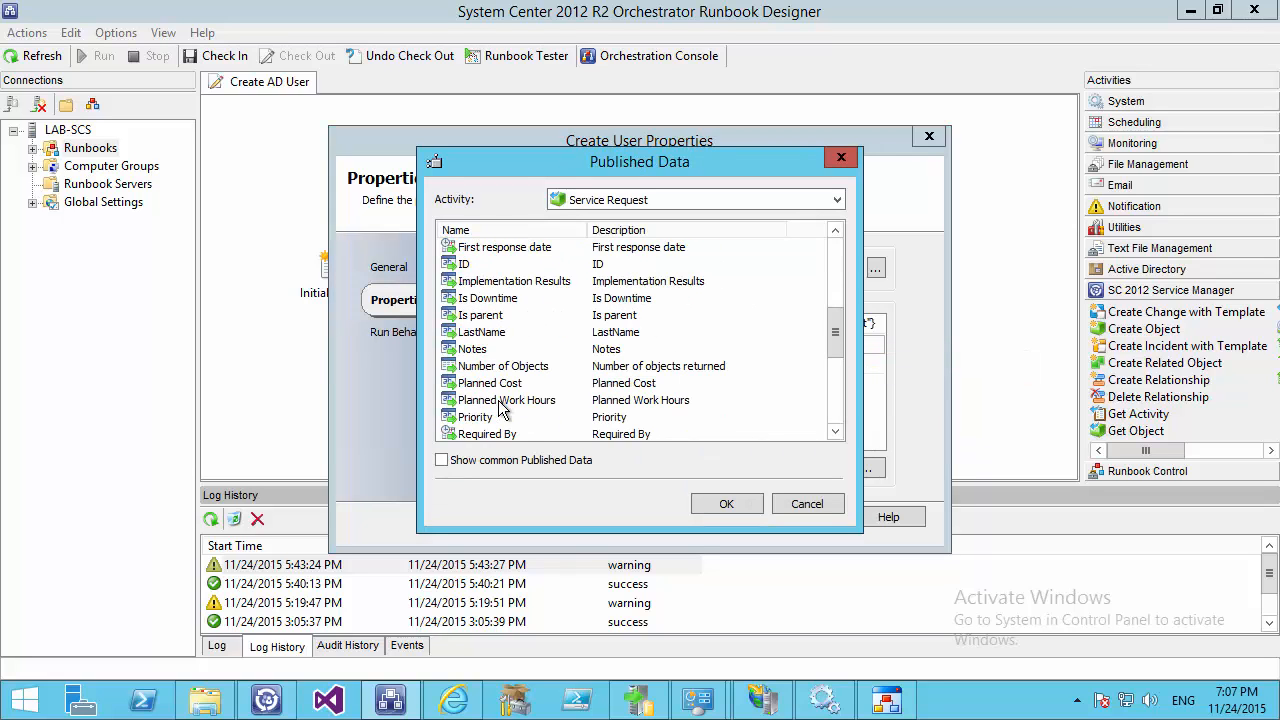
double_click(480, 334)
Subscribe the Last Name property to FirstName from the Service Request activity, save the properties and check in the runbook
click(735, 364)
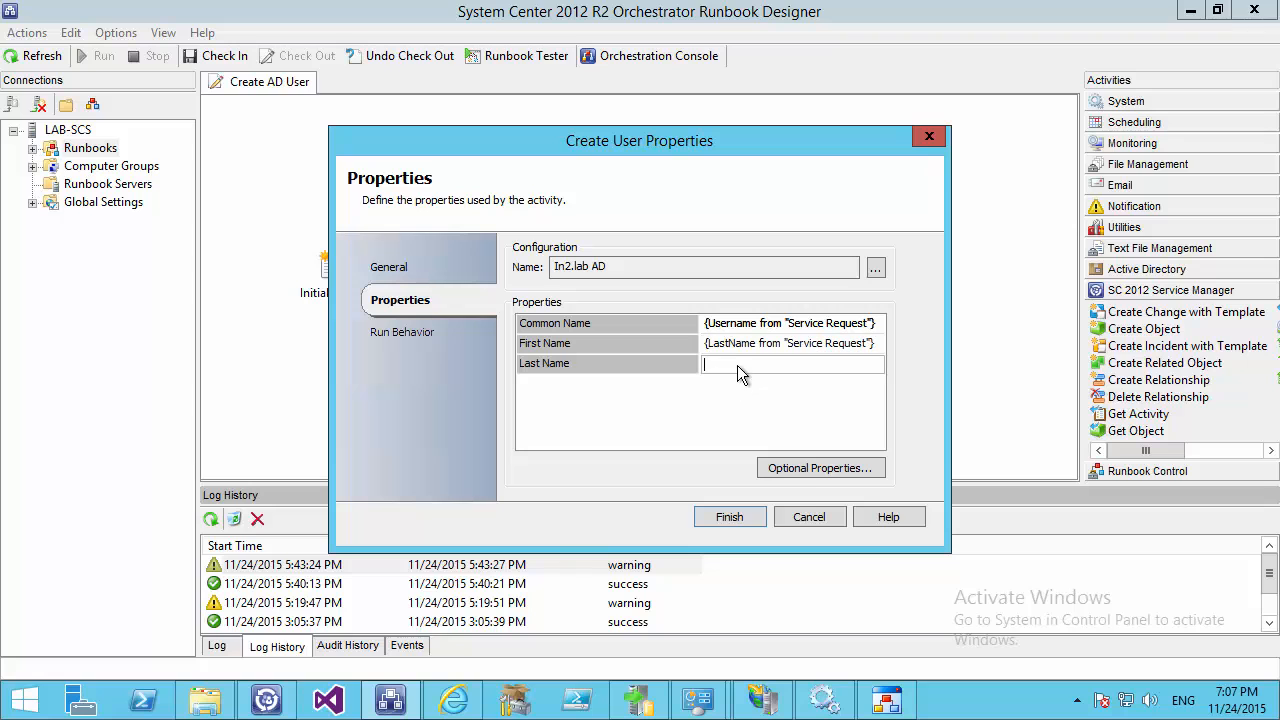
right_click(737, 365)
mouse_move(790, 375)
click(966, 379)
click(505, 333)
key(Home)
scroll(505, 338, down, 4)
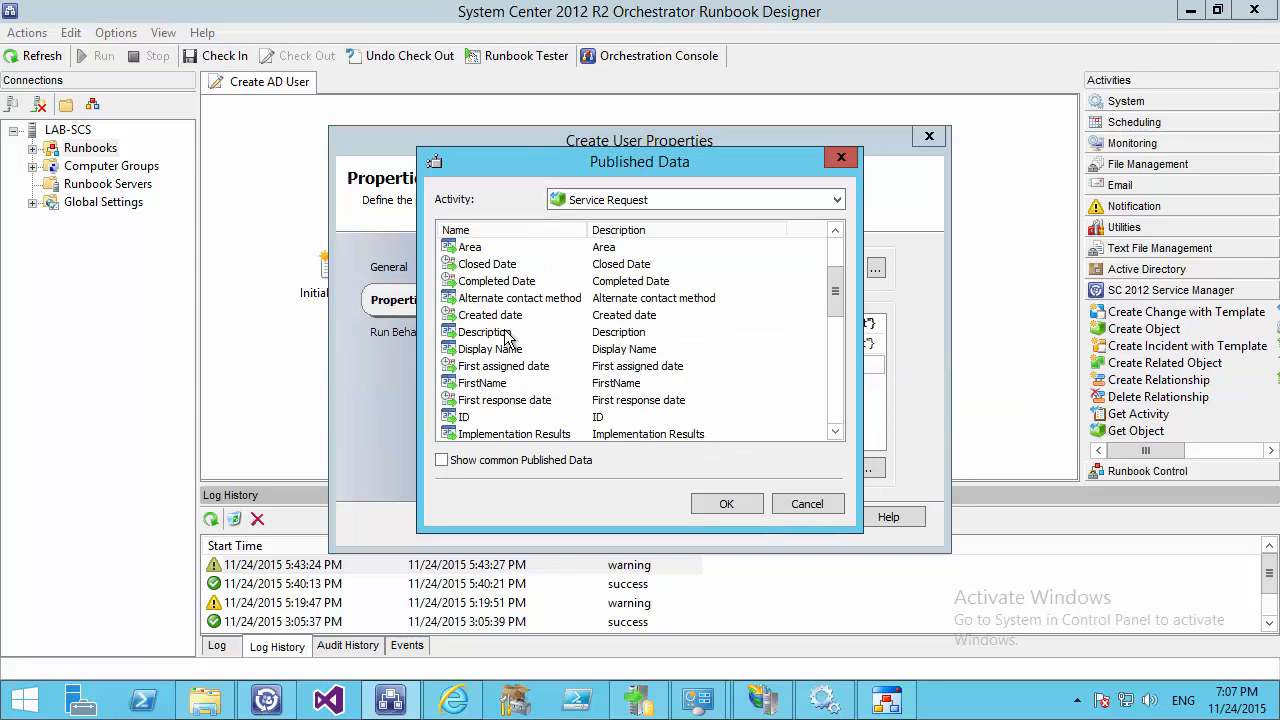
scroll(480, 350, up, 1)
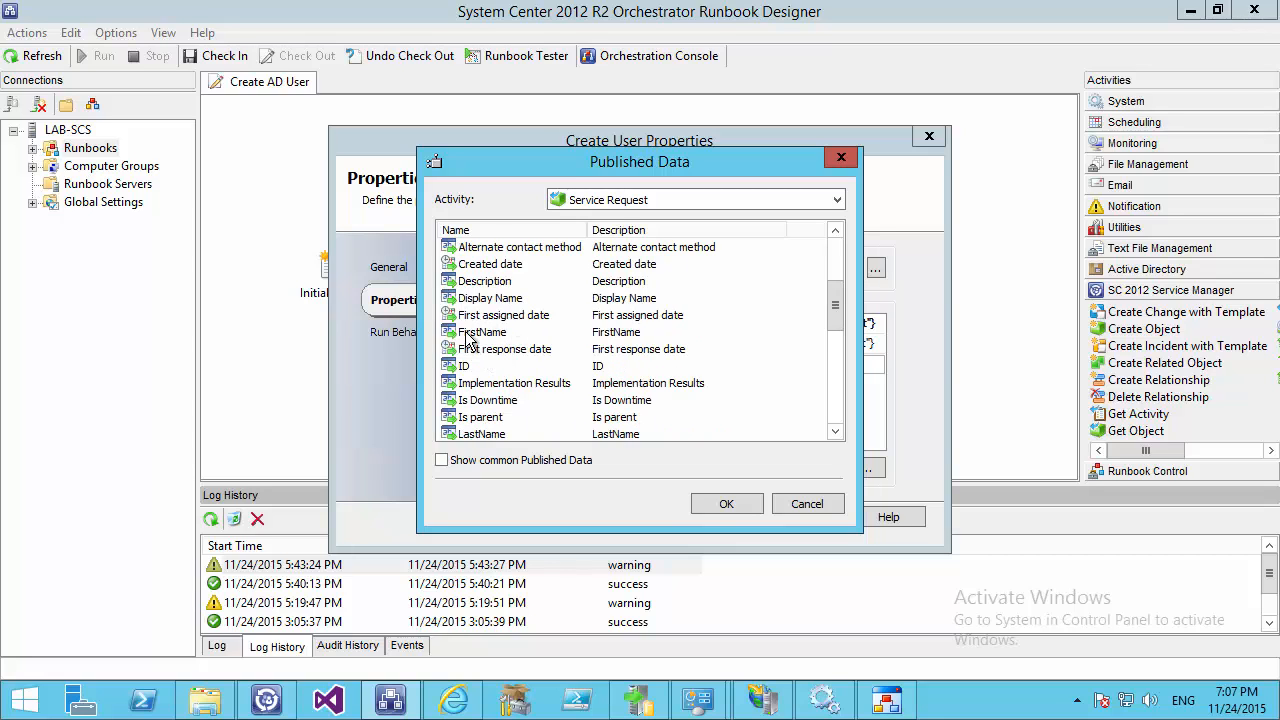
click(482, 332)
click(726, 503)
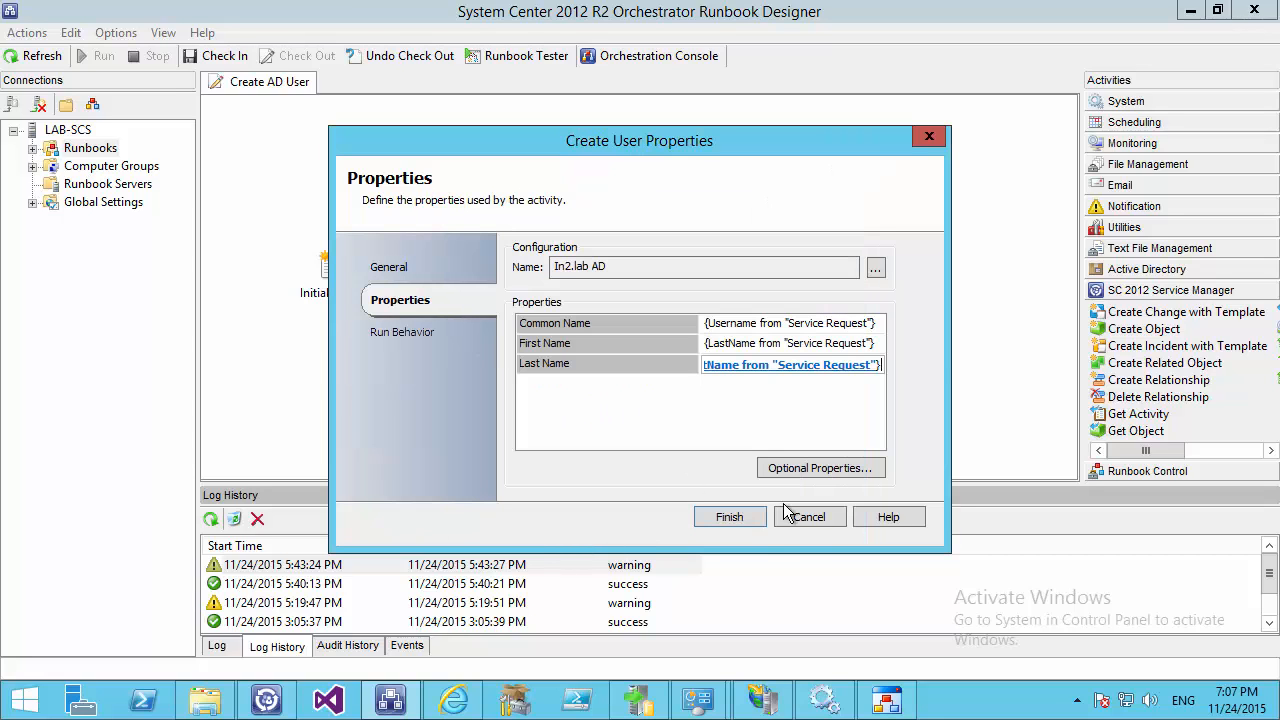
click(730, 515)
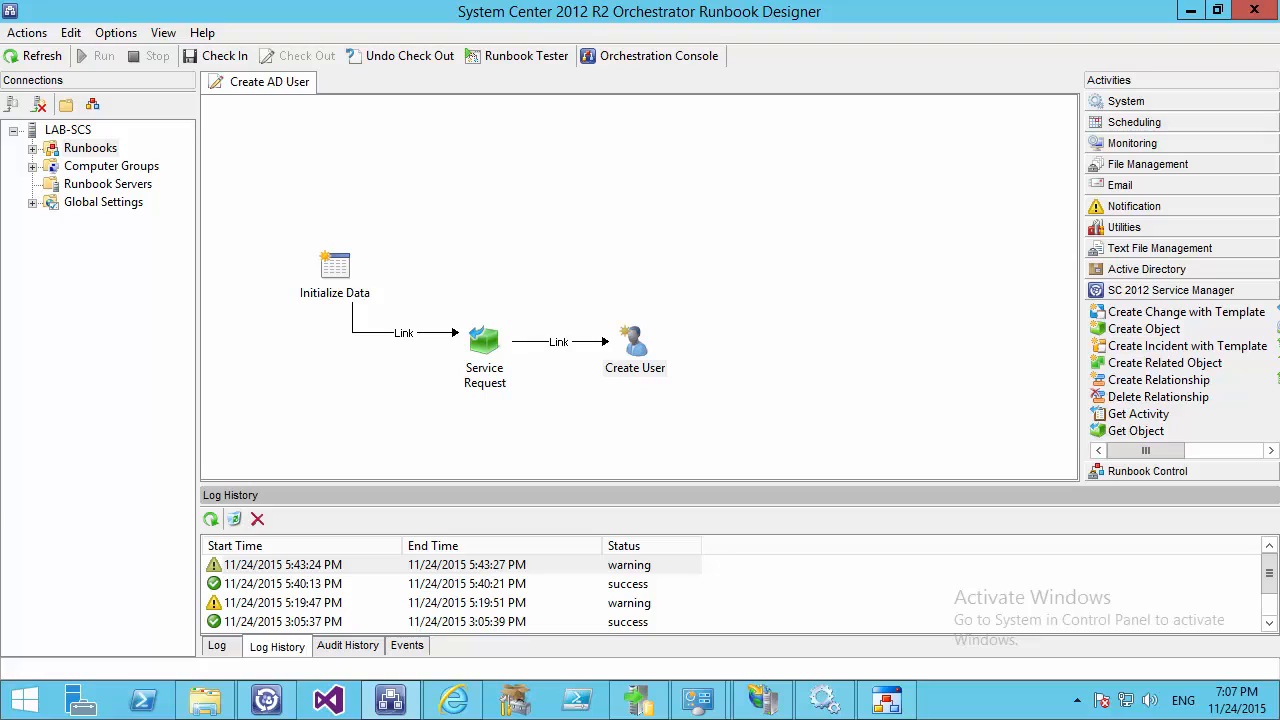
click(216, 56)
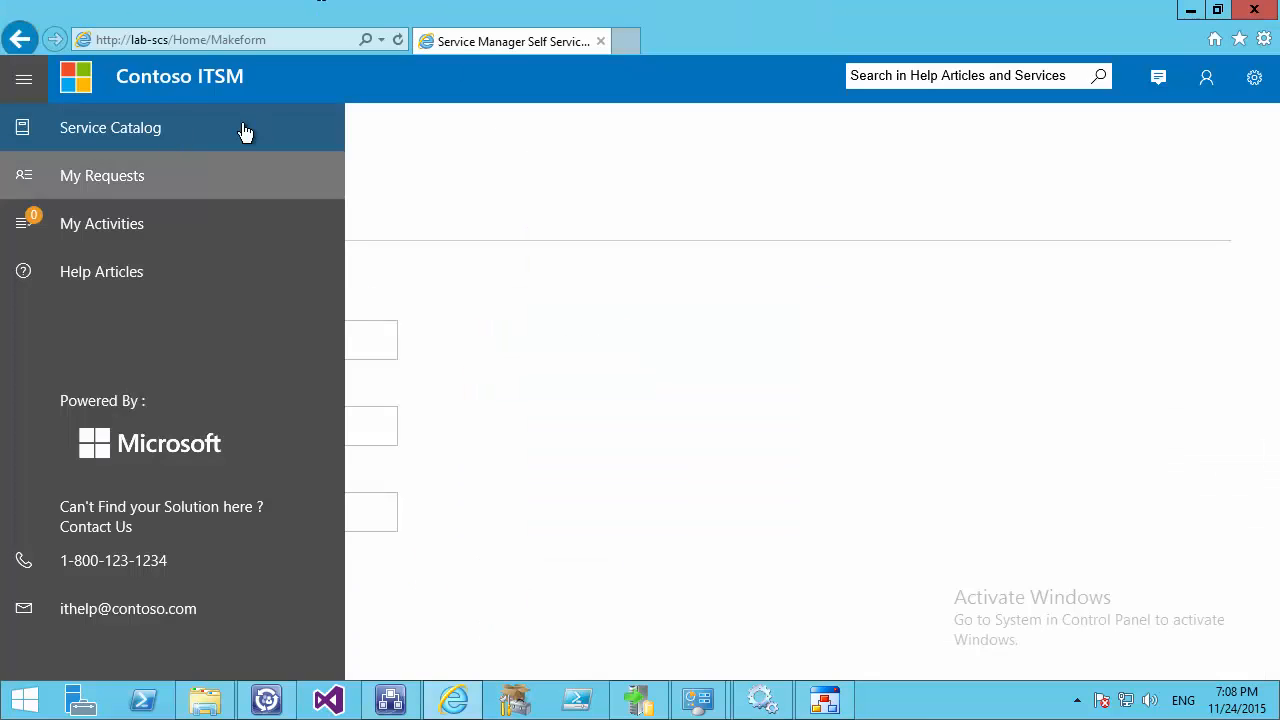
In the self-service portal, fill in the New AD User request with username Extend and the user's first name and surname
click(245, 132)
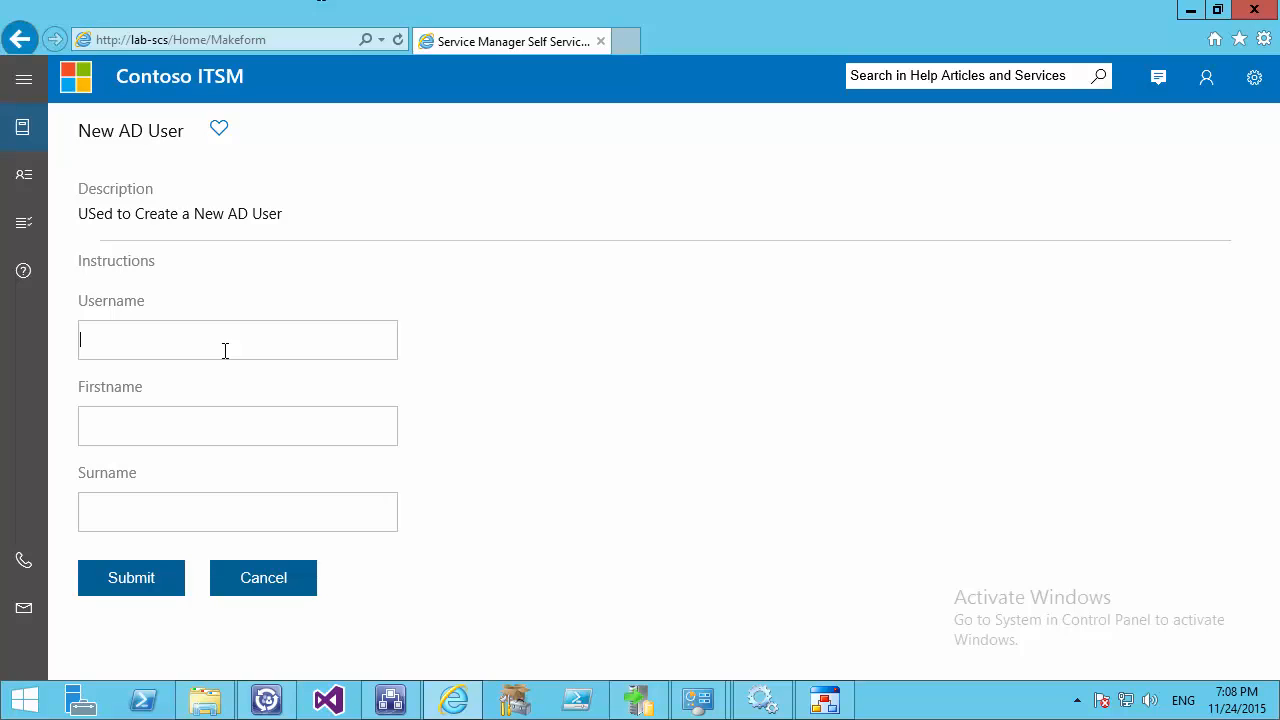
text(Extend)
key(Tab)
text(Mr Exten)
key(BackSpace)
text(ended)
key(Tab)
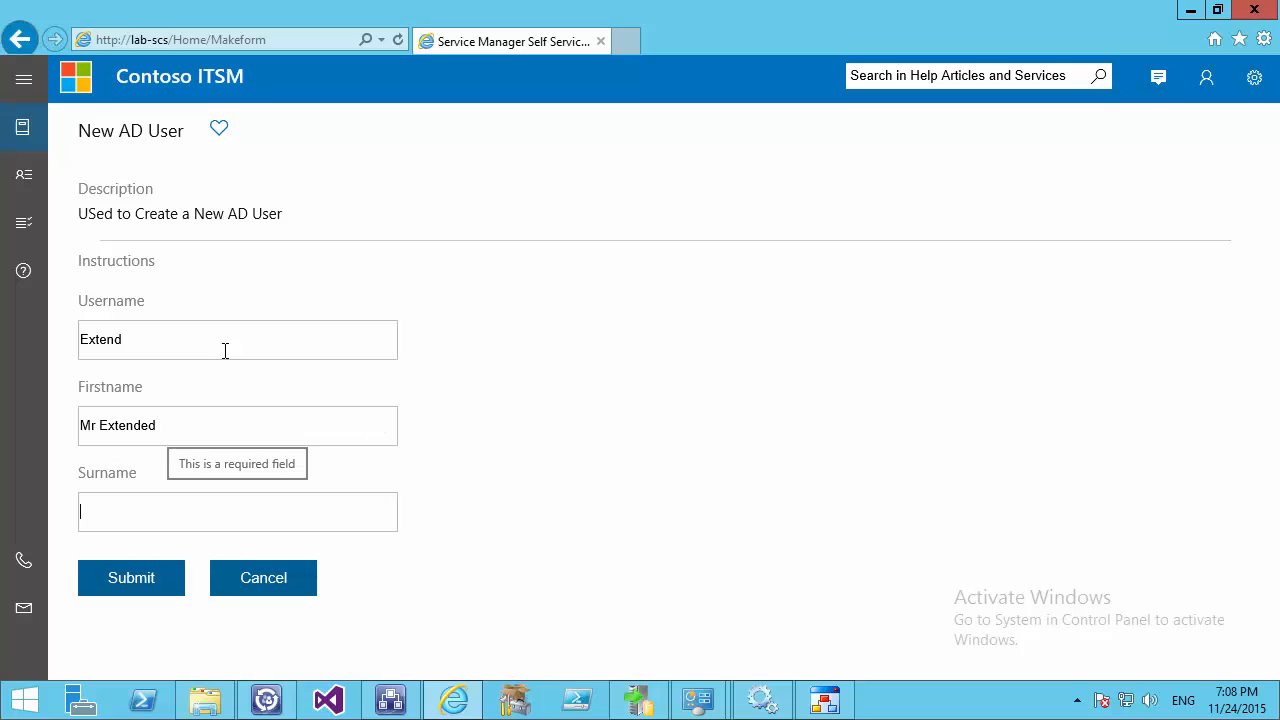
text(Fully Extended)
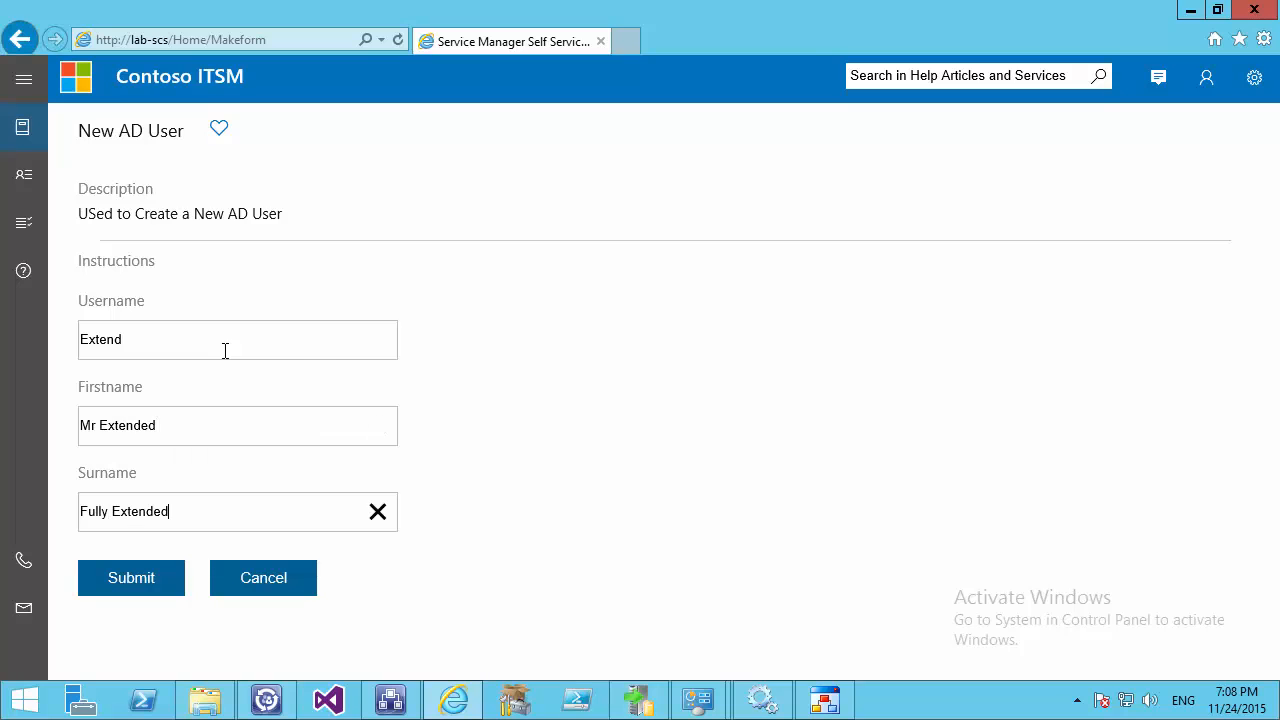
Replace the space in the surname with an underscore and submit the New AD User request
click(116, 511)
key(BackSpace)
text(_)
click(131, 578)
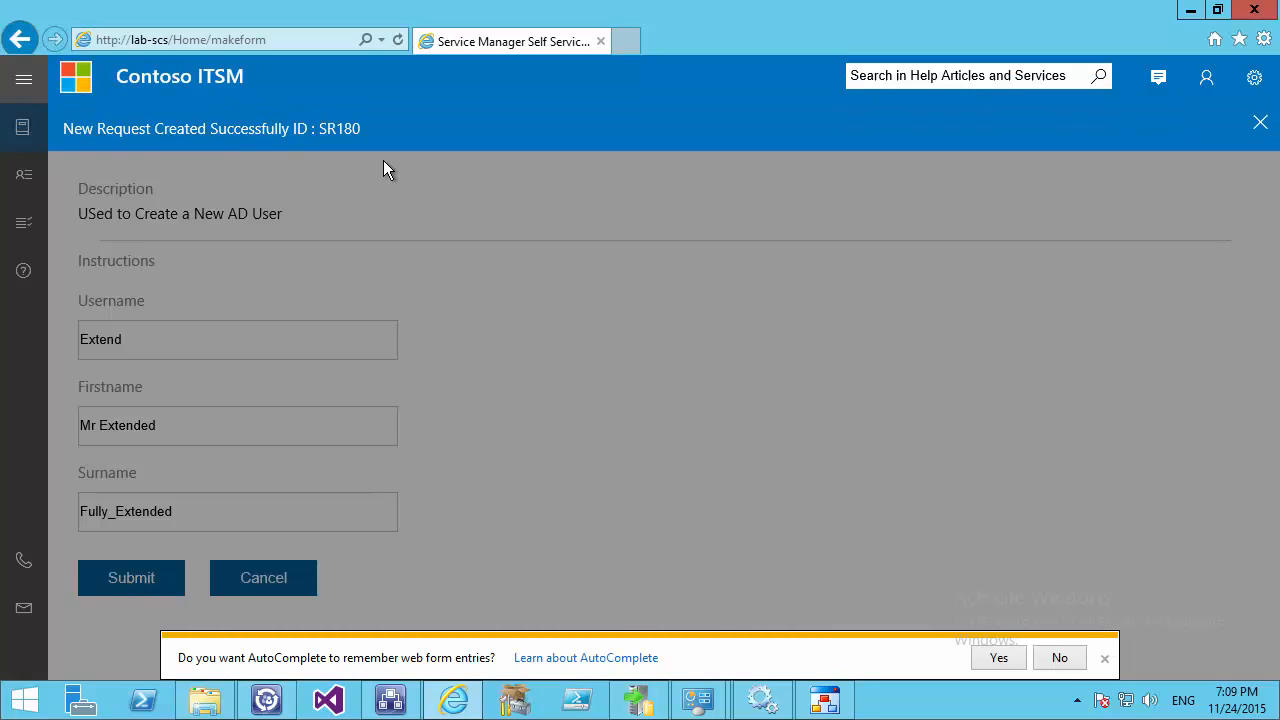
Switch to Service Manager Console and look up the new request's status in All Open Service Requests
click(266, 700)
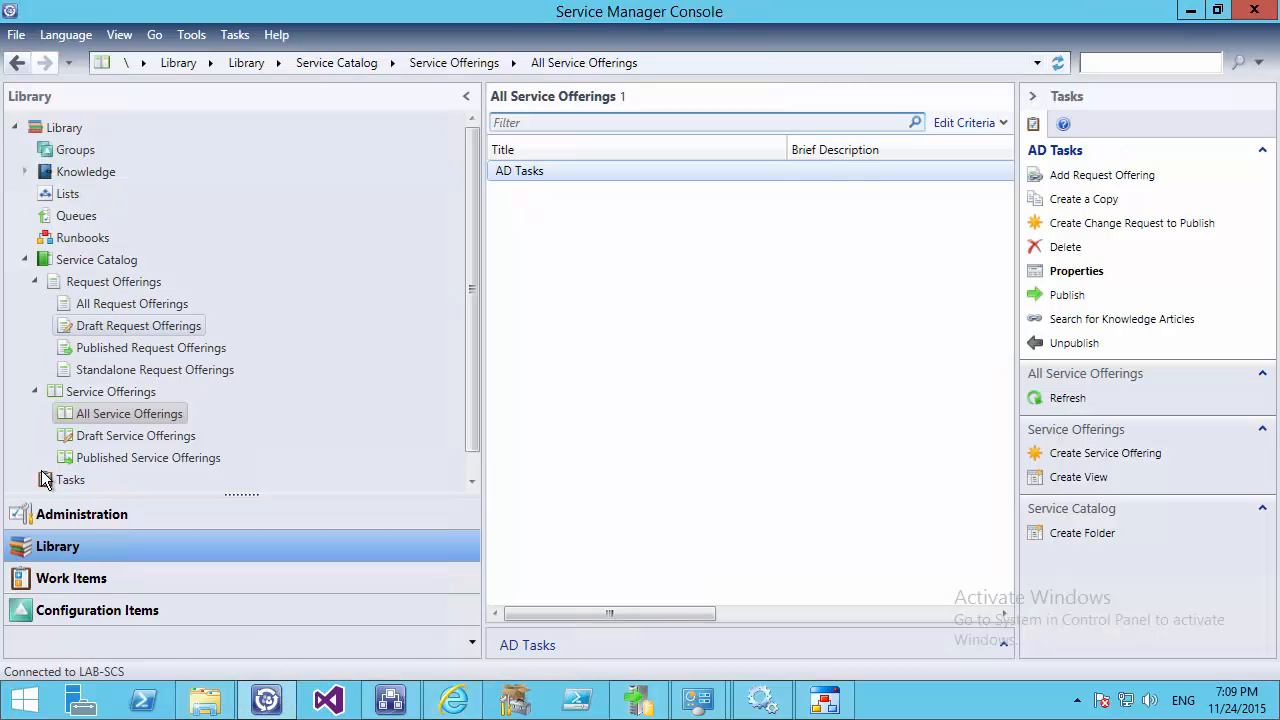
click(88, 580)
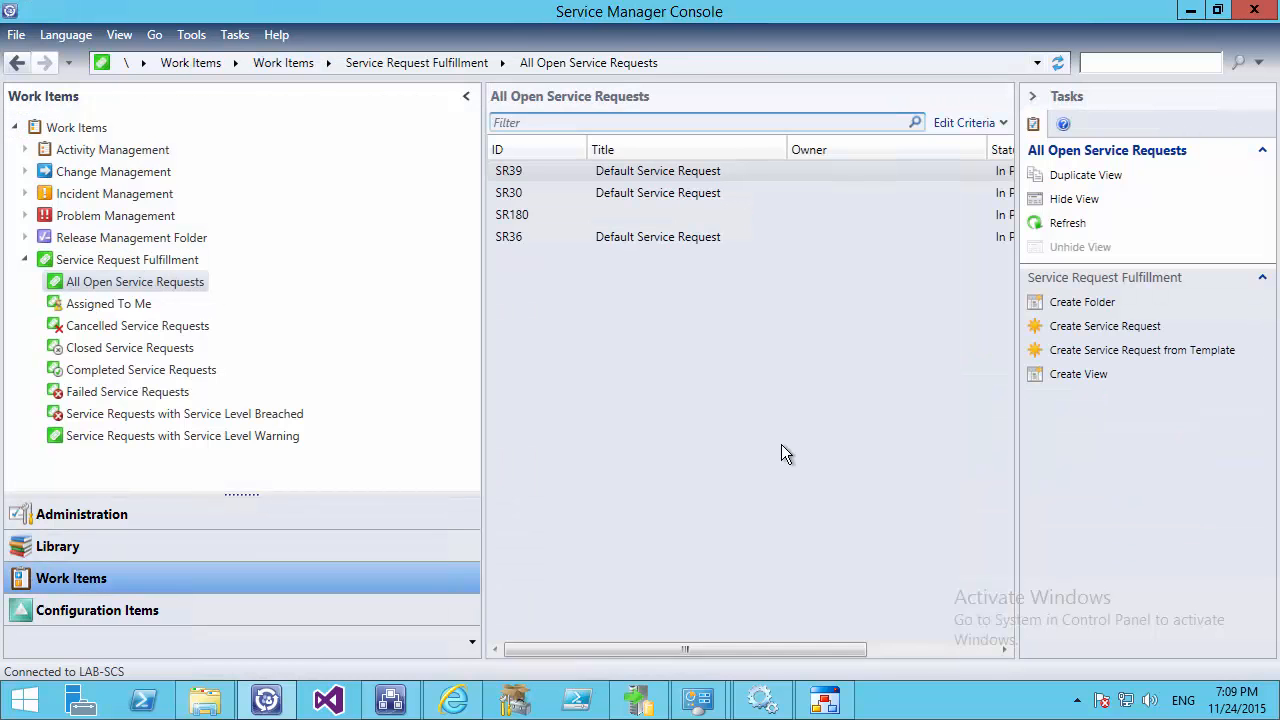
click(520, 214)
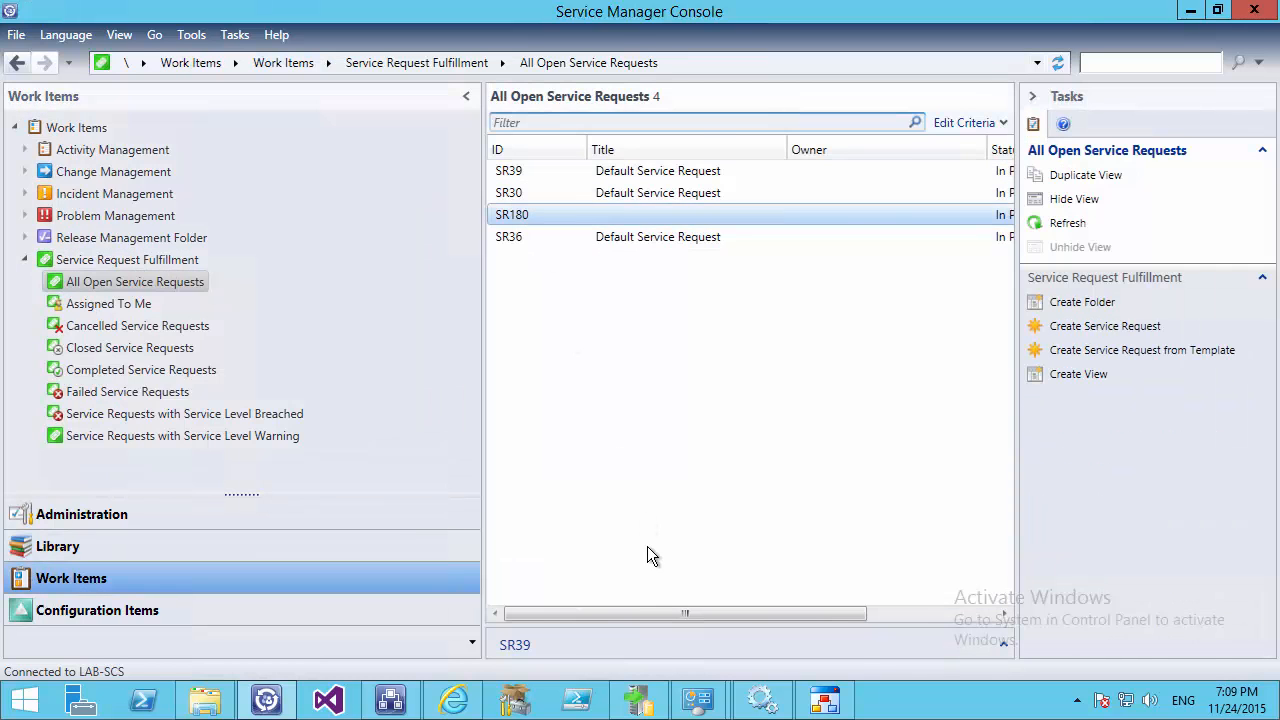
click(874, 614)
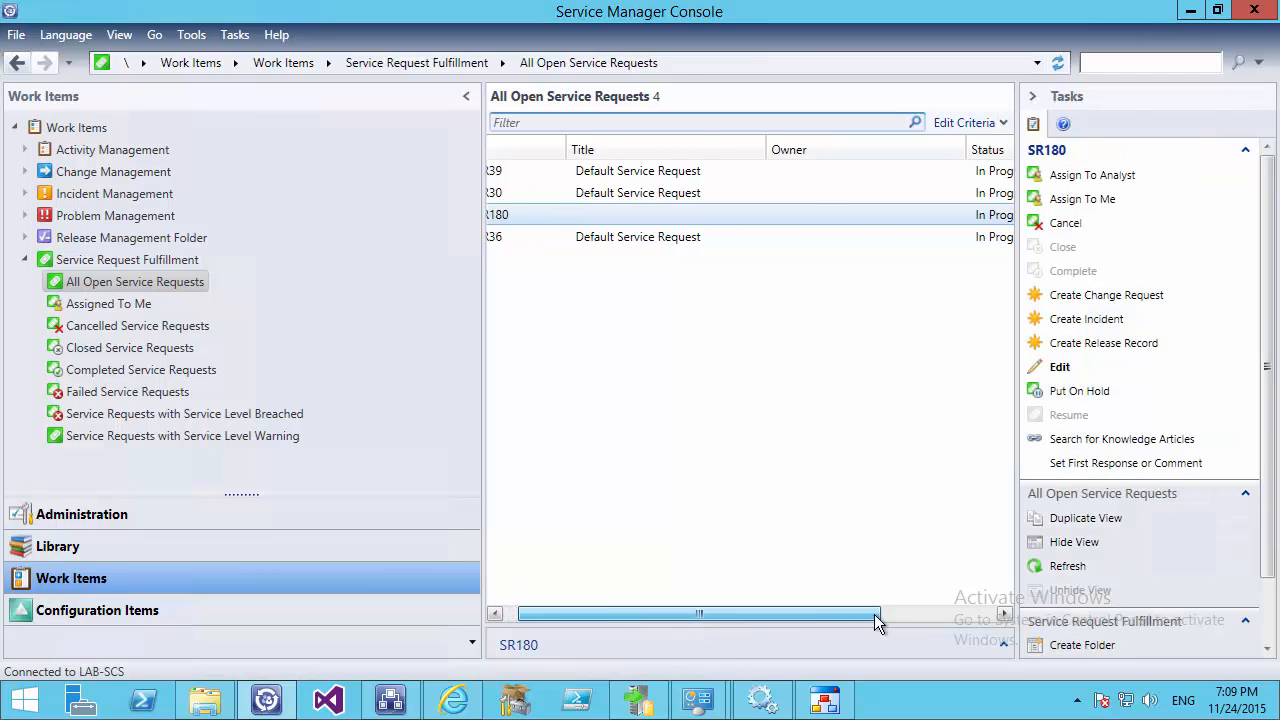
Switch to Orchestrator Runbook Designer and review the activity statuses of the latest Create AD User run
click(272, 703)
click(390, 700)
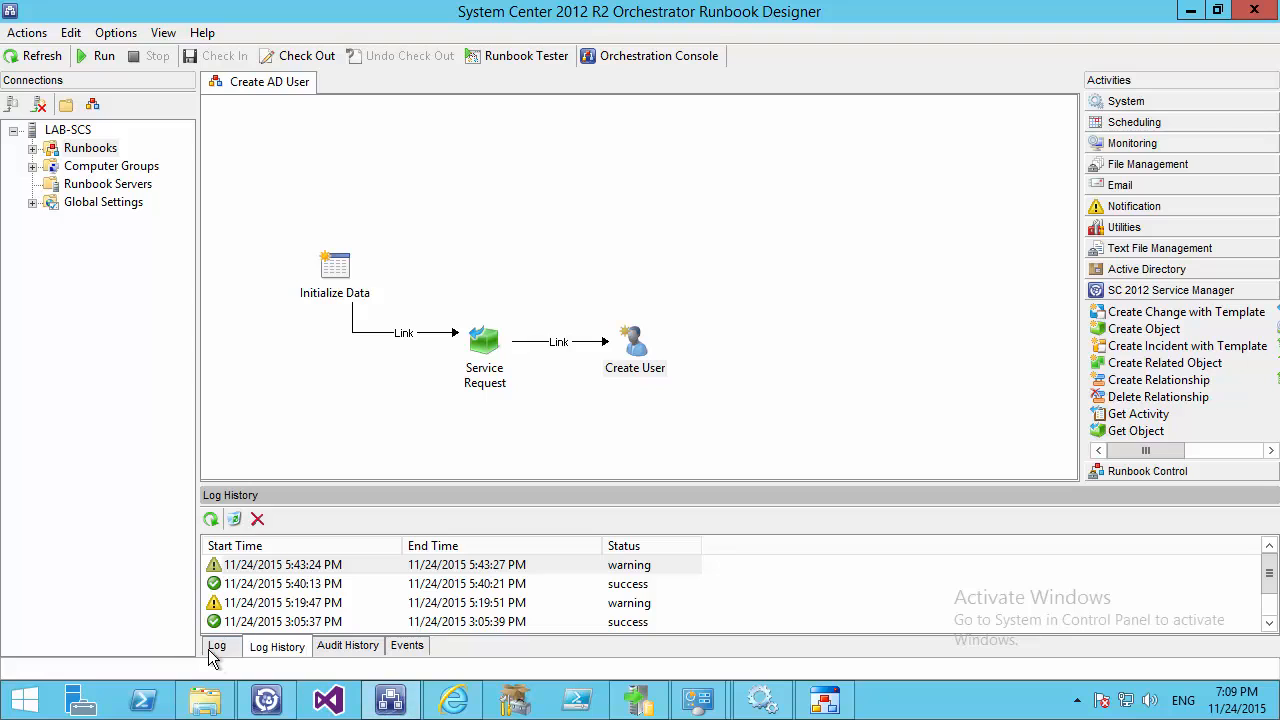
click(298, 572)
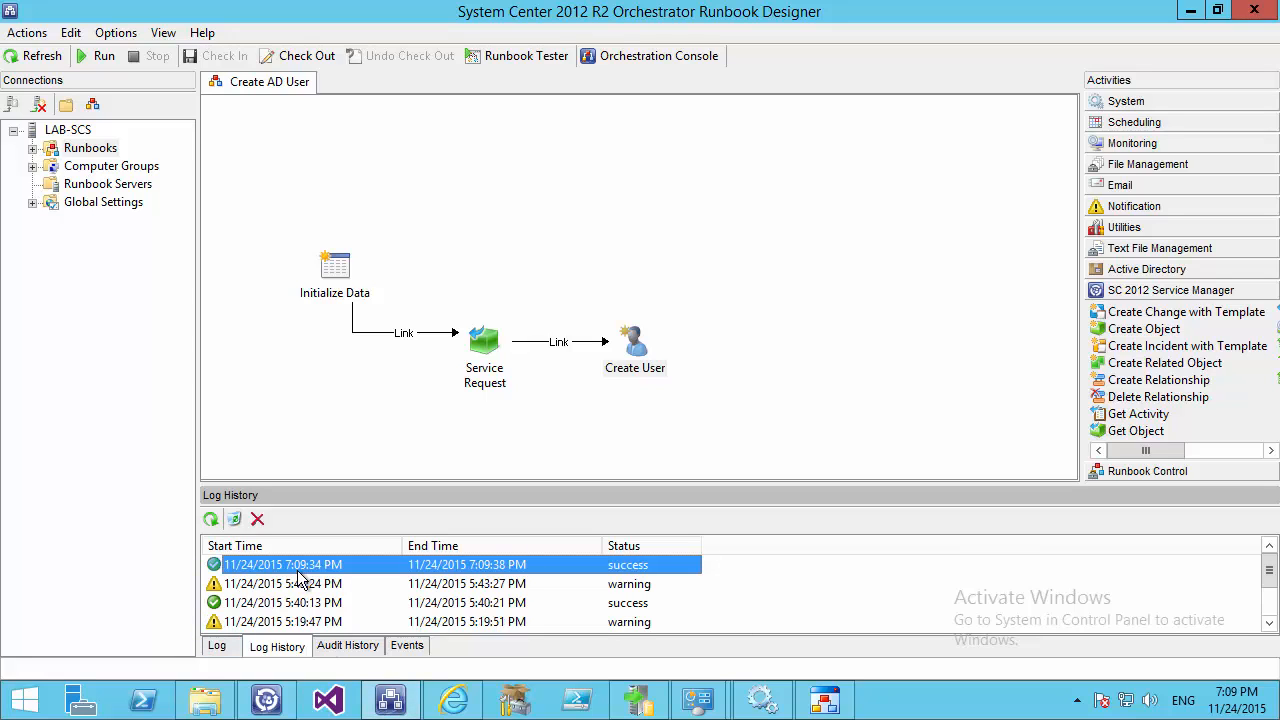
double_click(300, 580)
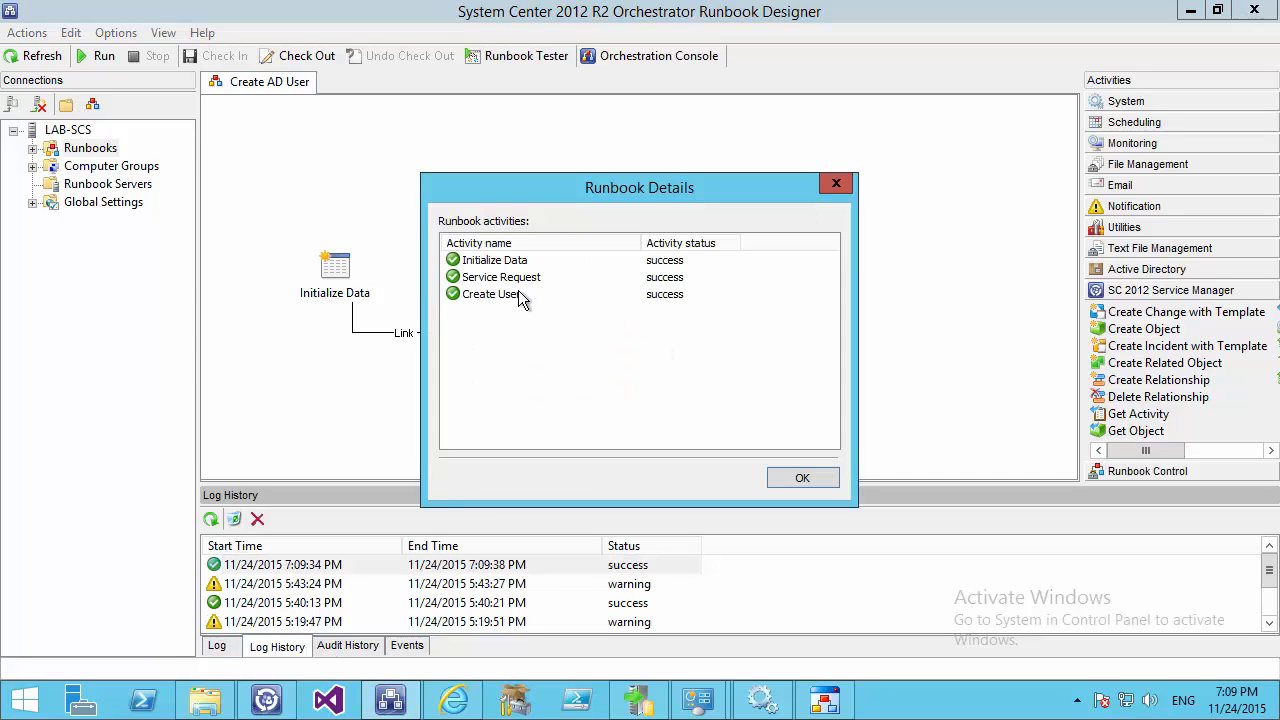
click(803, 478)
Check the Service Request activity's properties and open that activity's details from the latest run in the log history
double_click(486, 352)
click(803, 520)
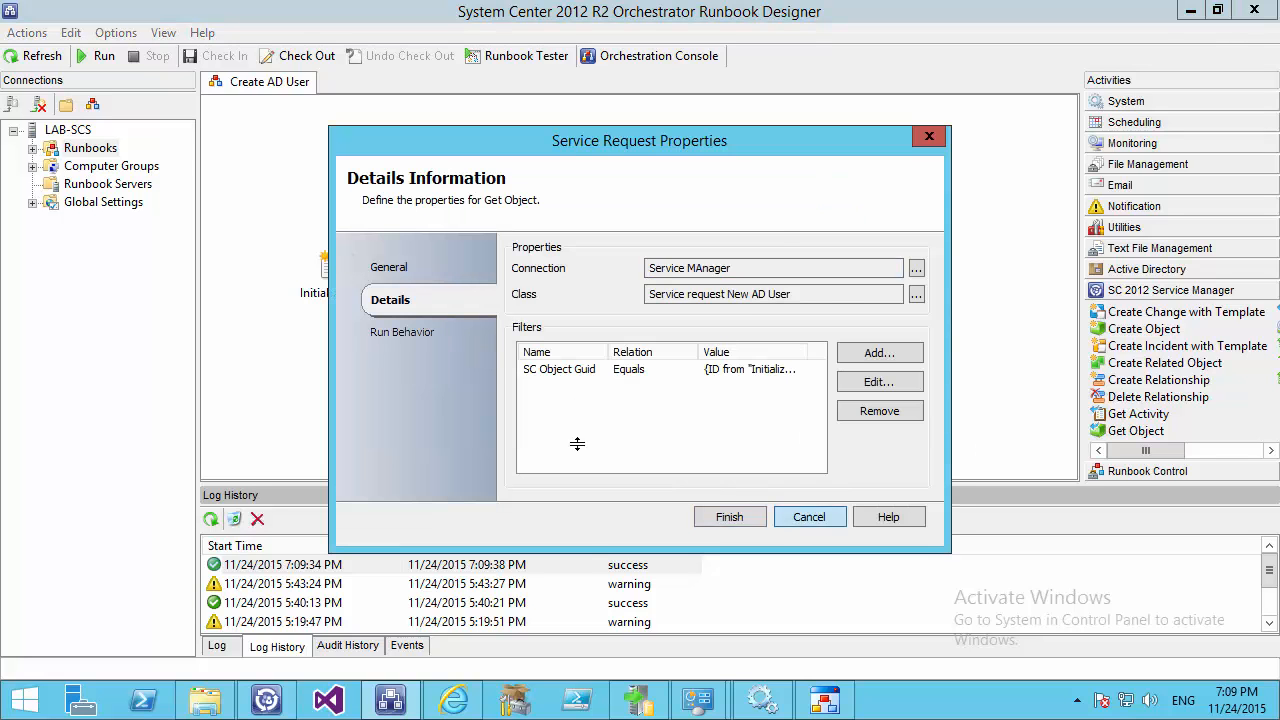
double_click(268, 566)
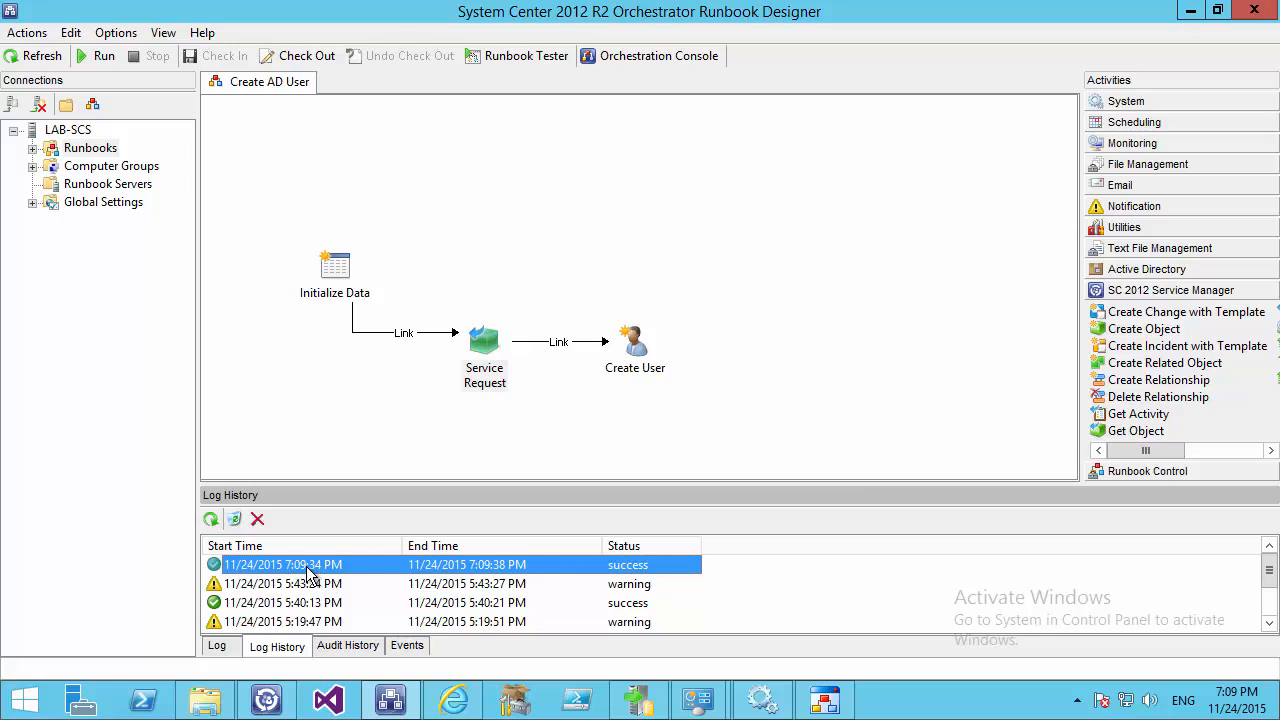
double_click(485, 277)
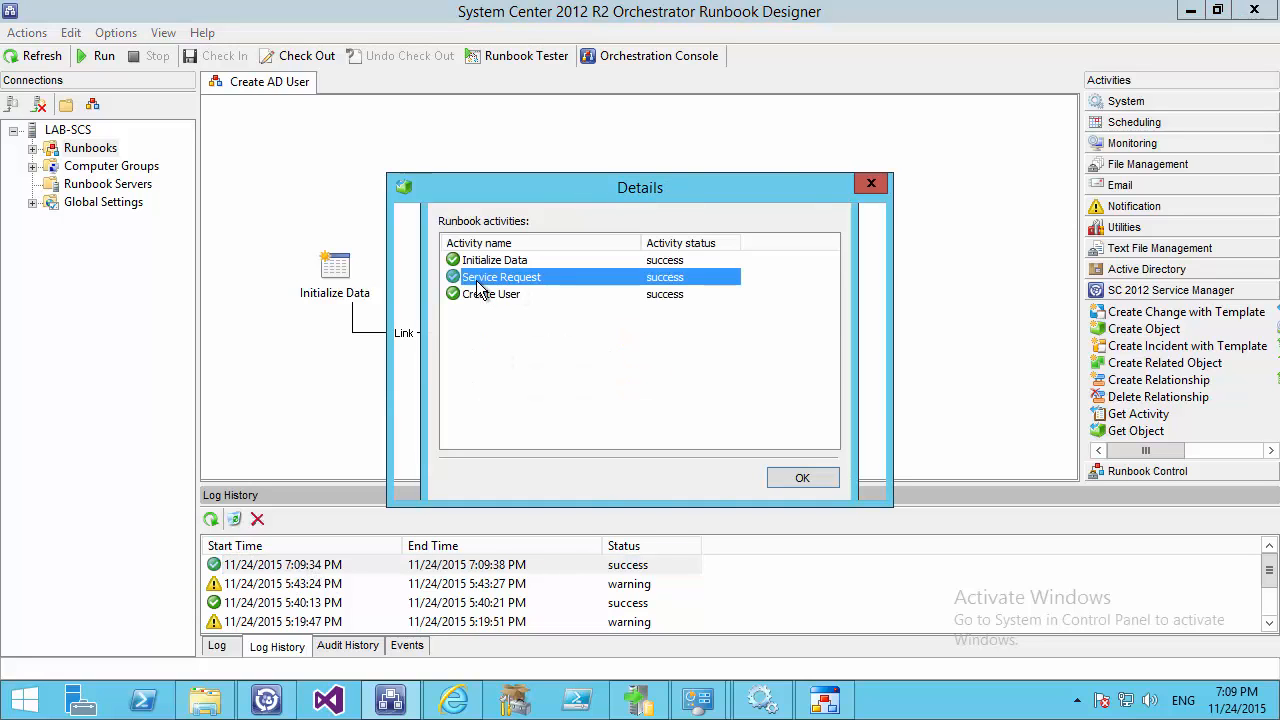
Browse the published data of the Service Request activity in the run details
click(728, 347)
drag(864, 384, 769, 419)
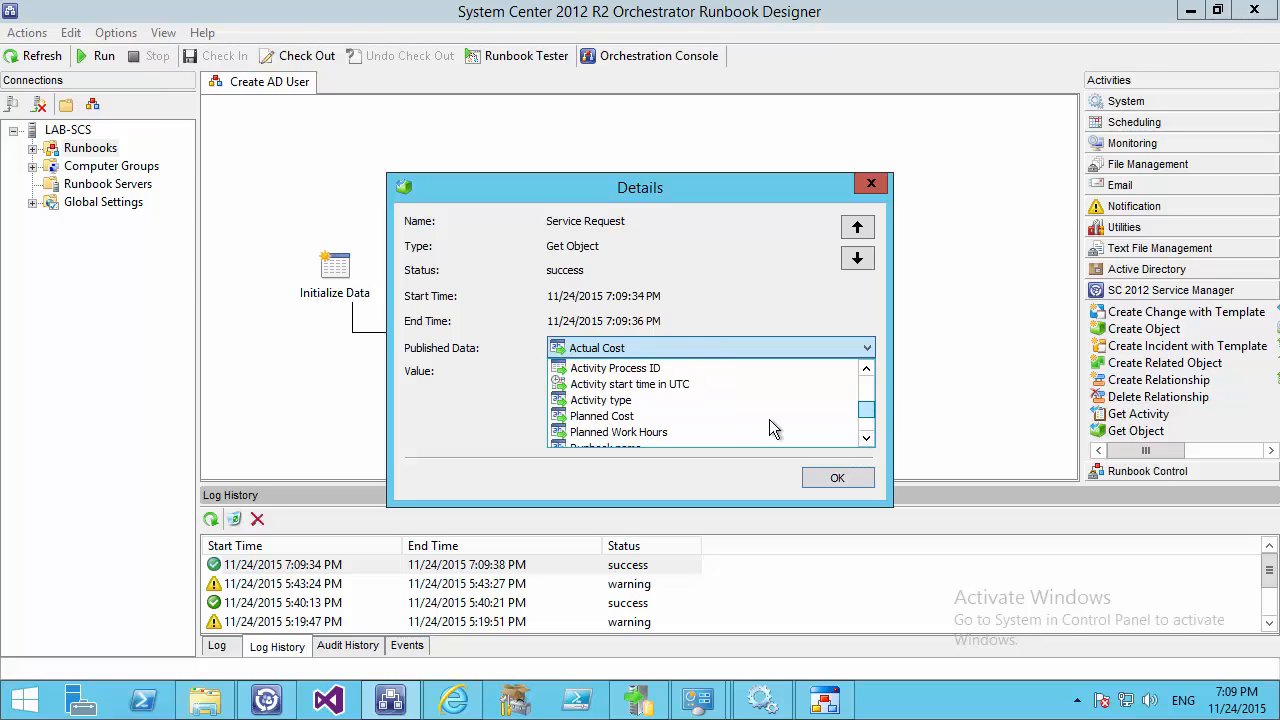
key(l)
key(Return)
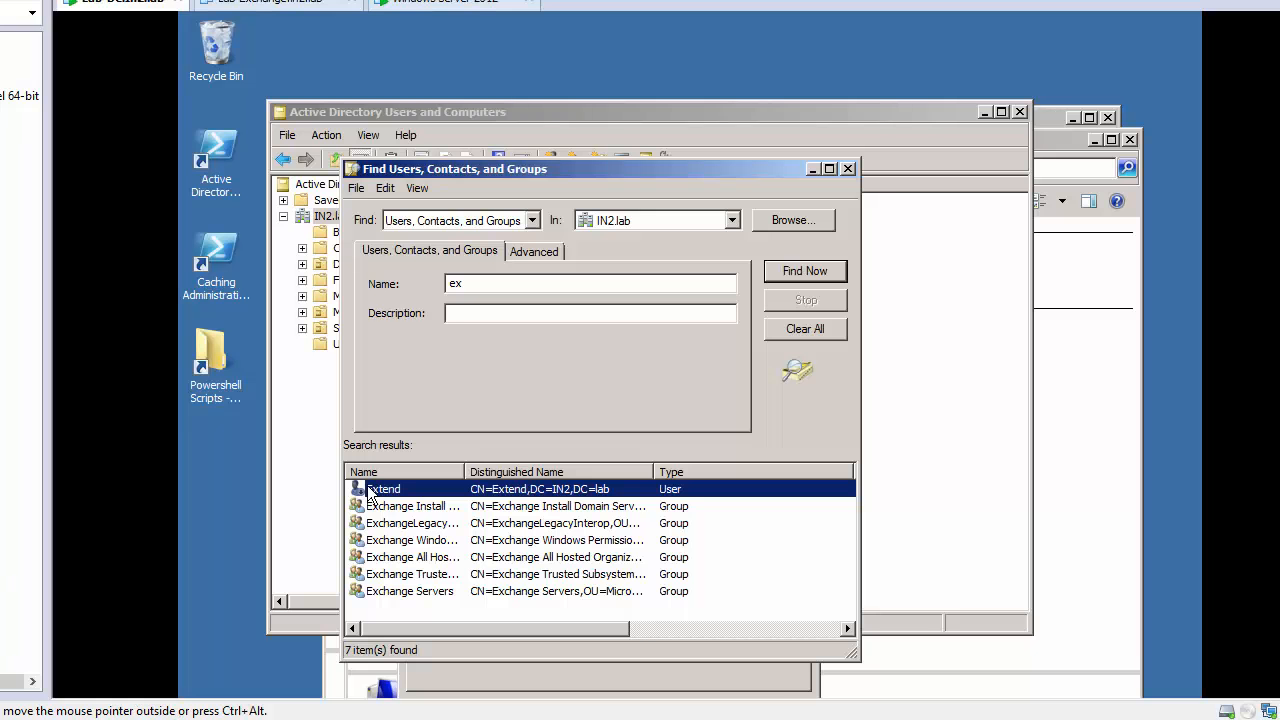
Switch to Active Directory Users and Computers, check the new Extend account's first and last name fields, and close the user search
double_click(366, 488)
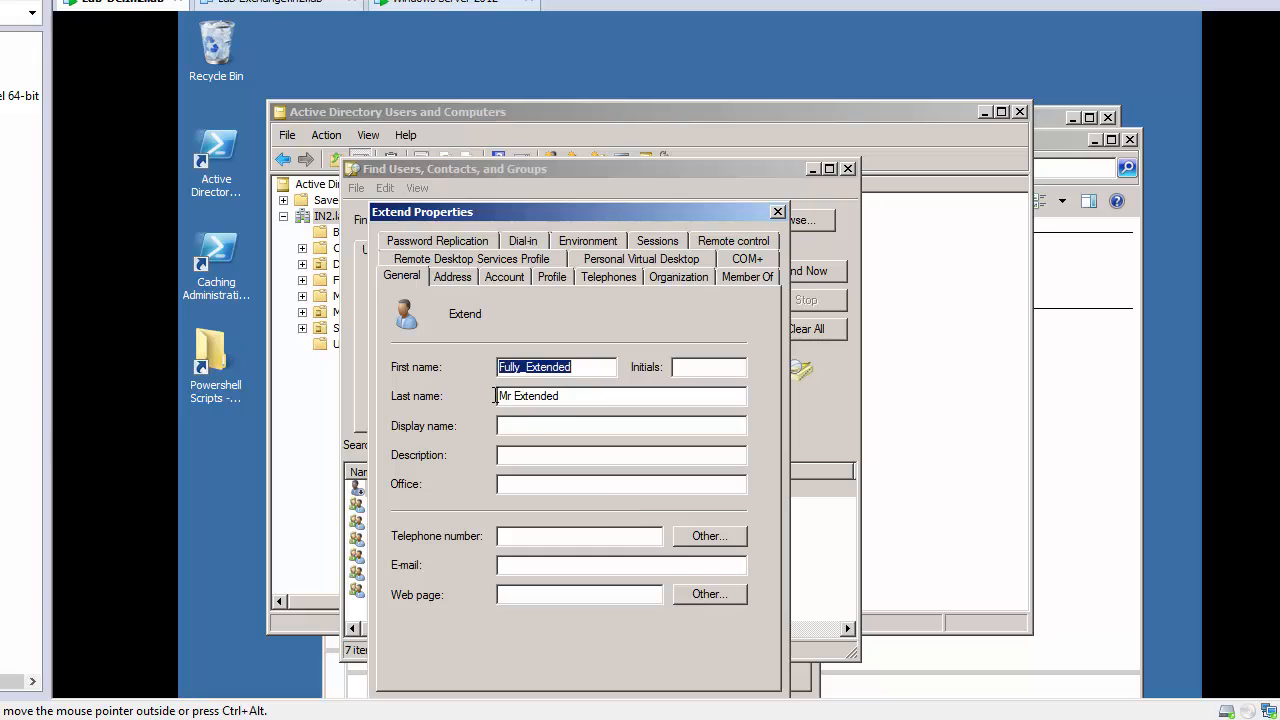
click(777, 212)
click(848, 169)
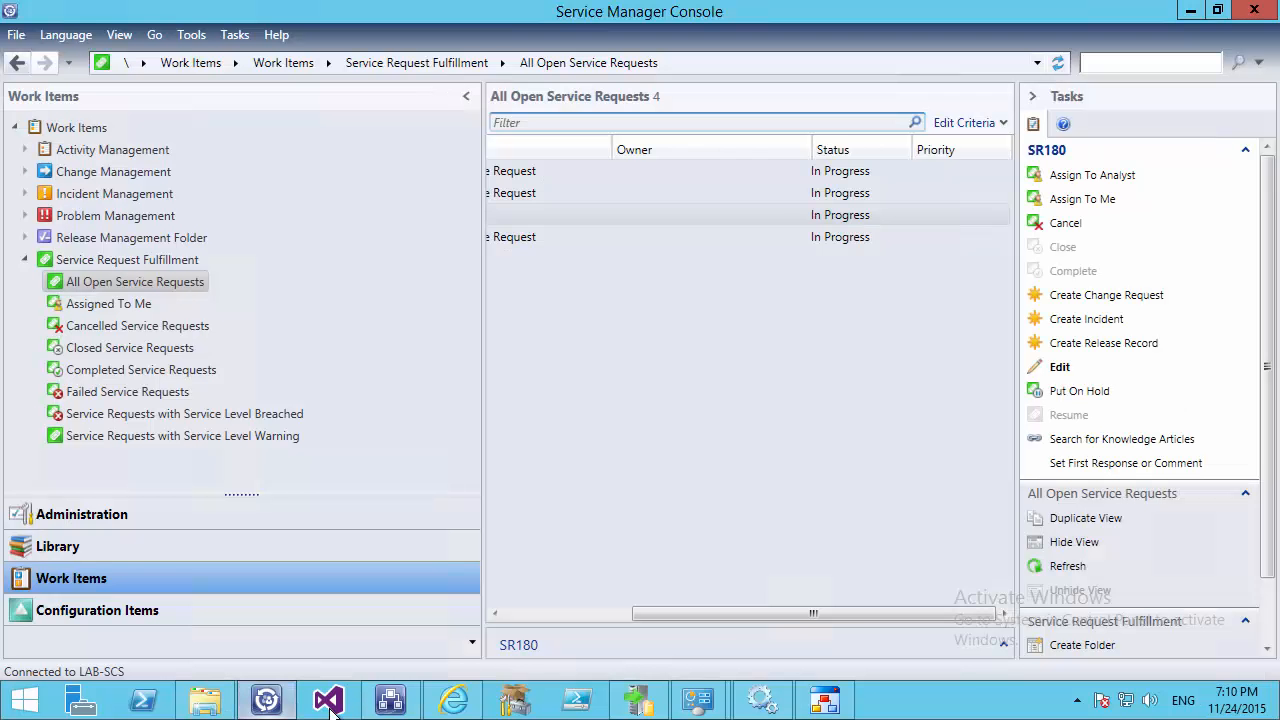
Switch to Service Manager Authoring Tool and open the NewADUserMP management pack from the Documents folder
click(330, 703)
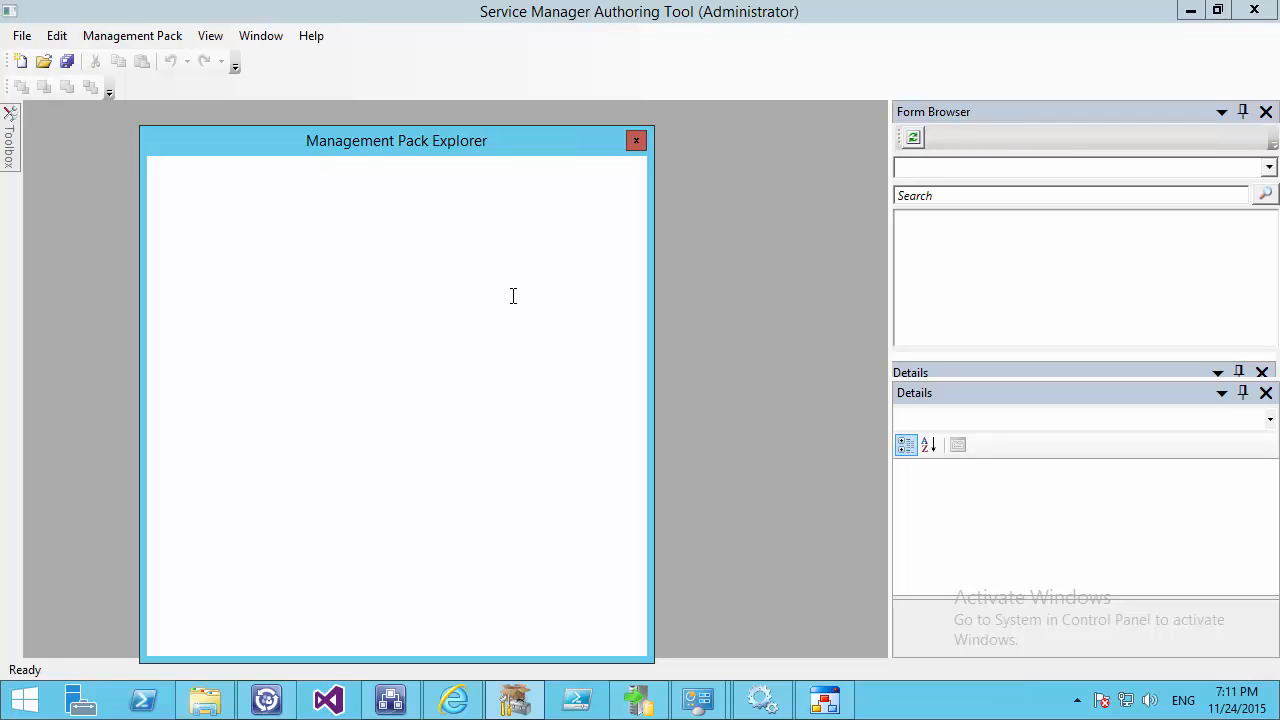
click(21, 37)
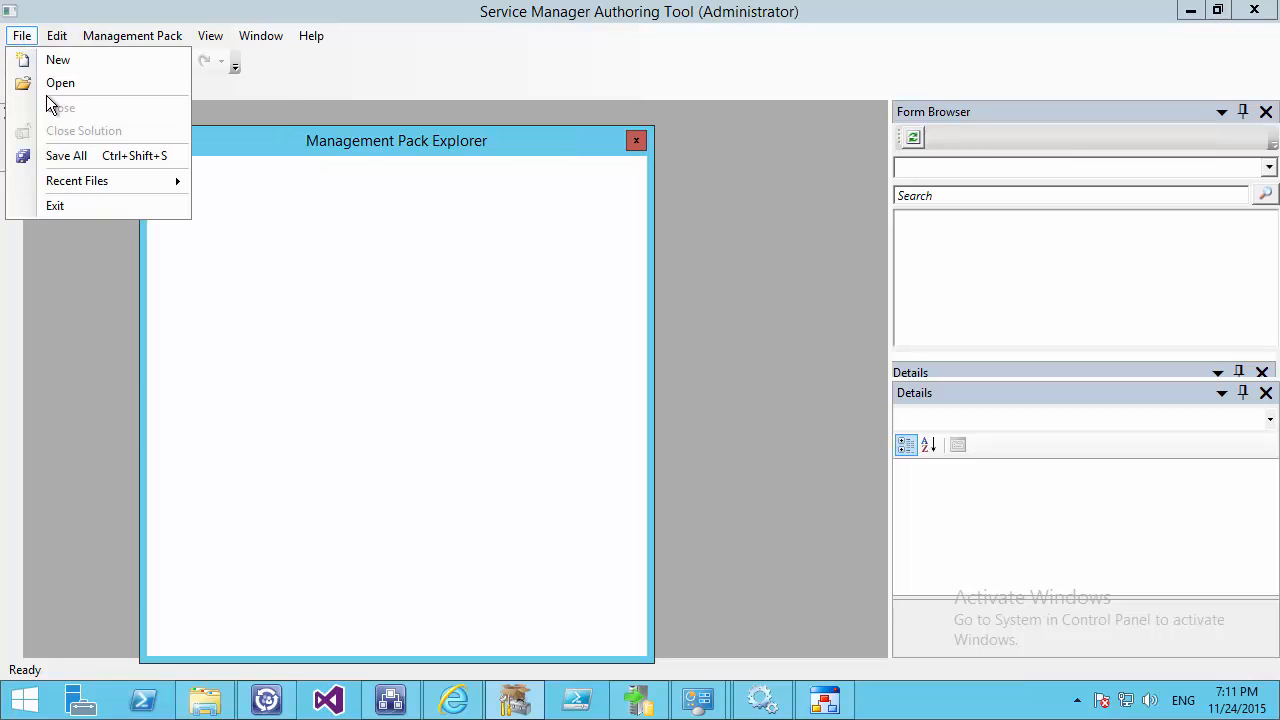
click(60, 86)
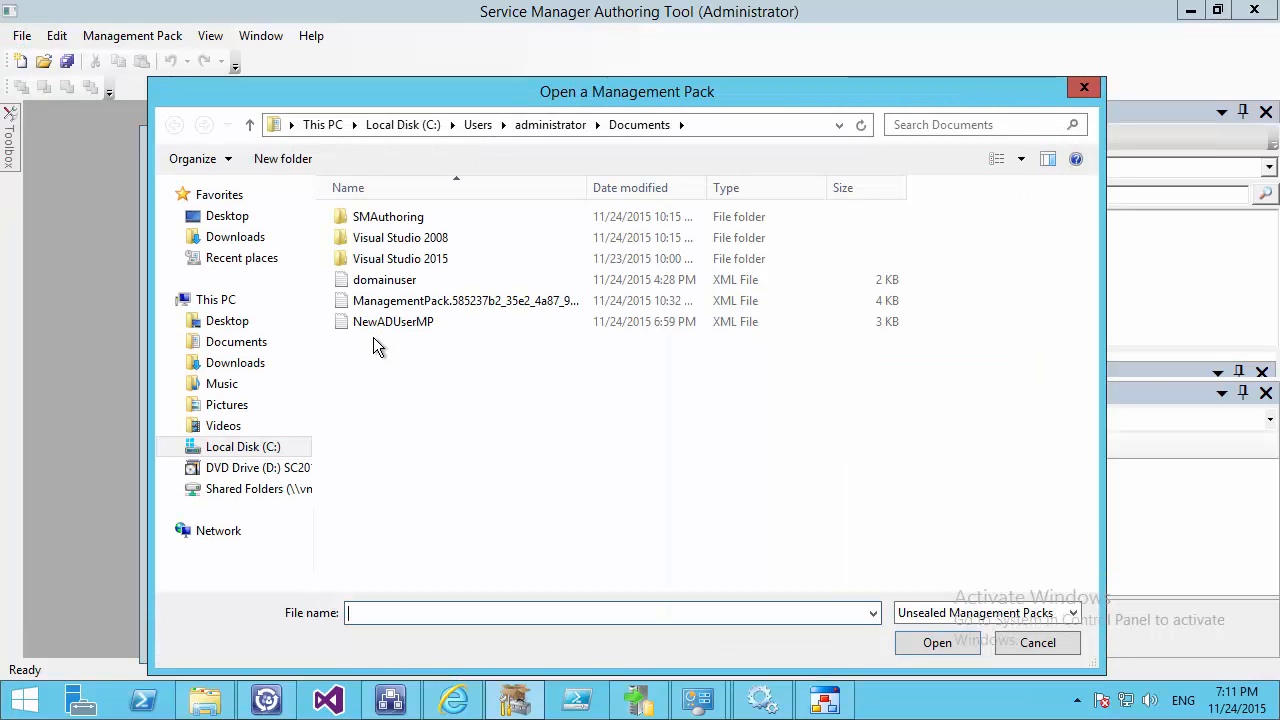
double_click(390, 318)
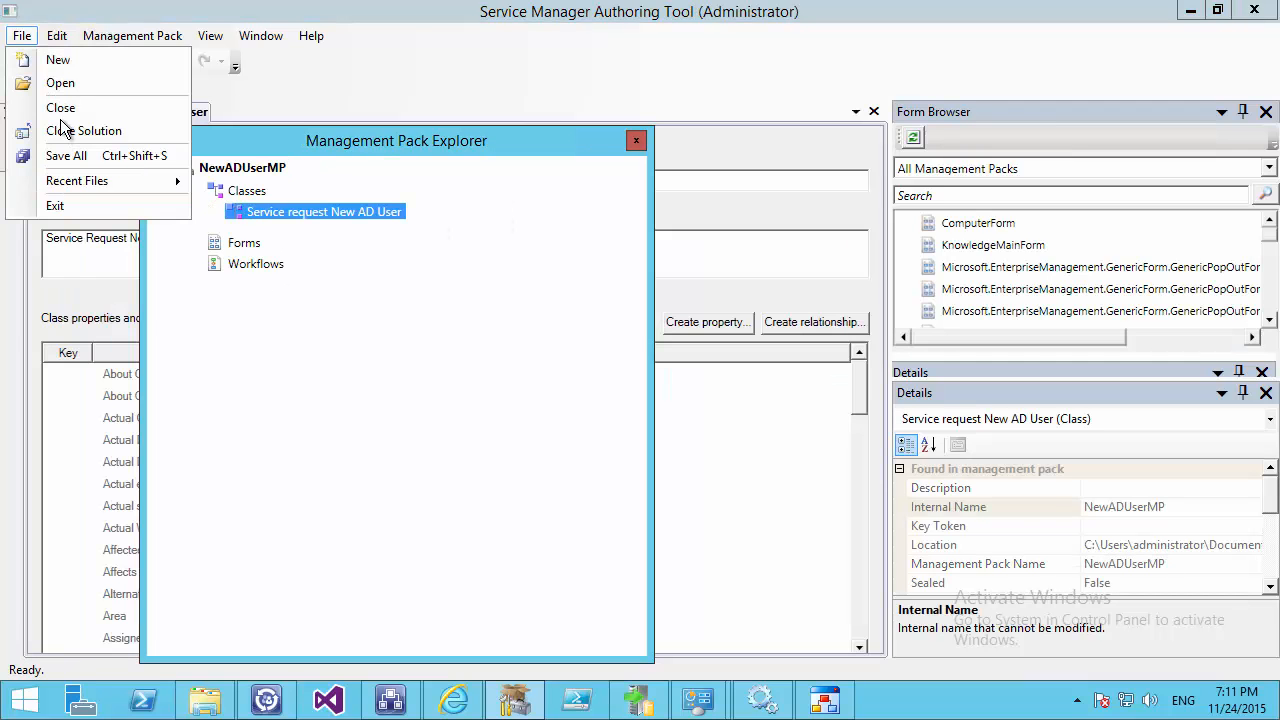
Start sealing the NewADUserMP management pack and enter Test company as the company
click(235, 168)
right_click(229, 167)
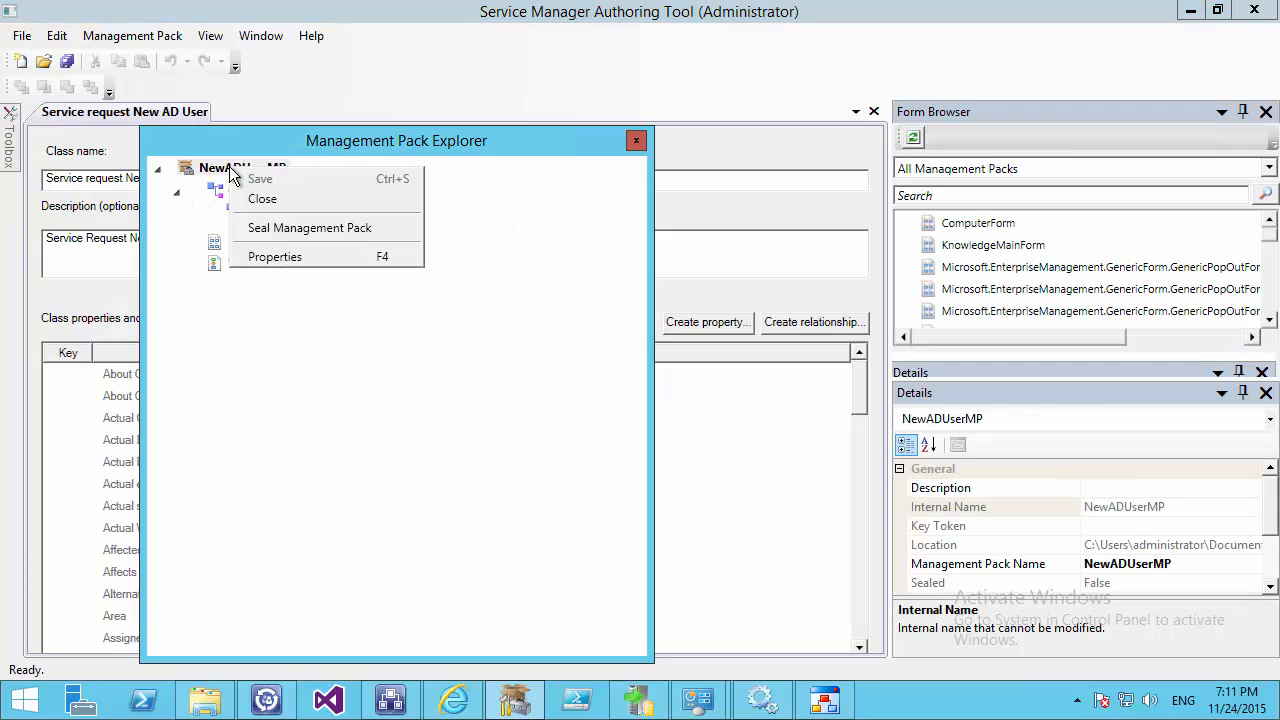
click(260, 232)
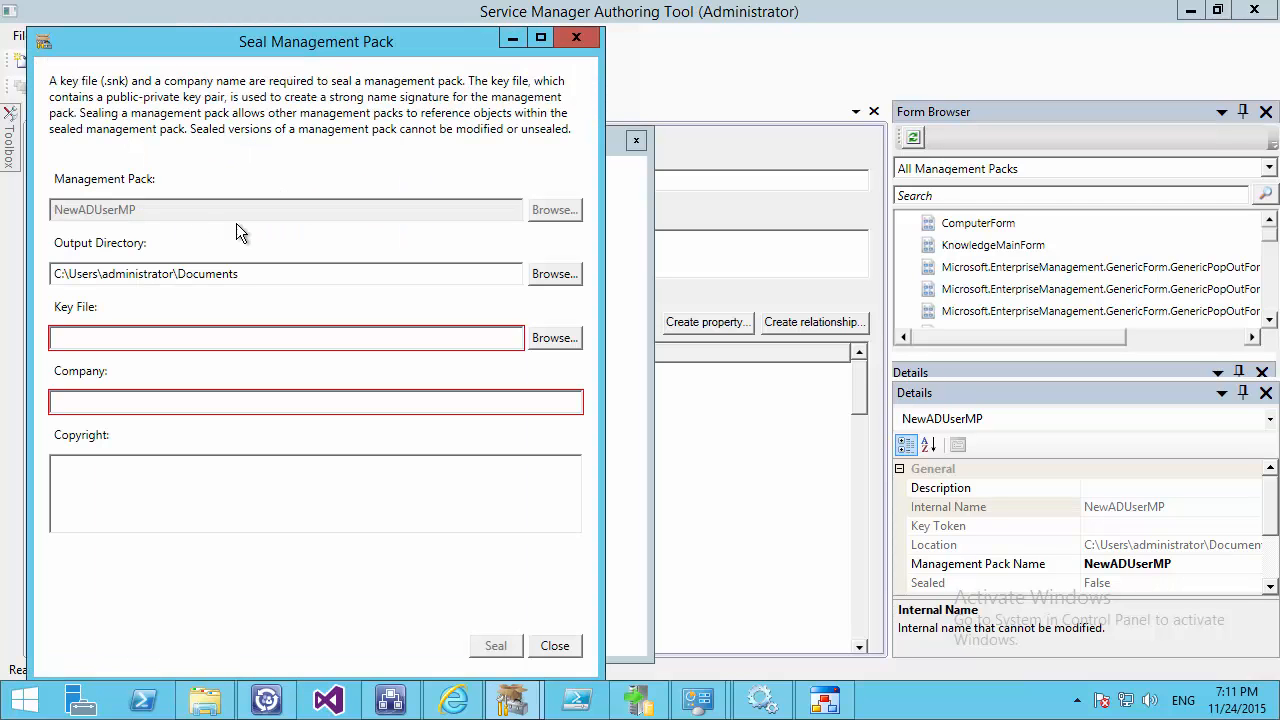
drag(255, 42, 293, 15)
click(141, 375)
text(Test com)
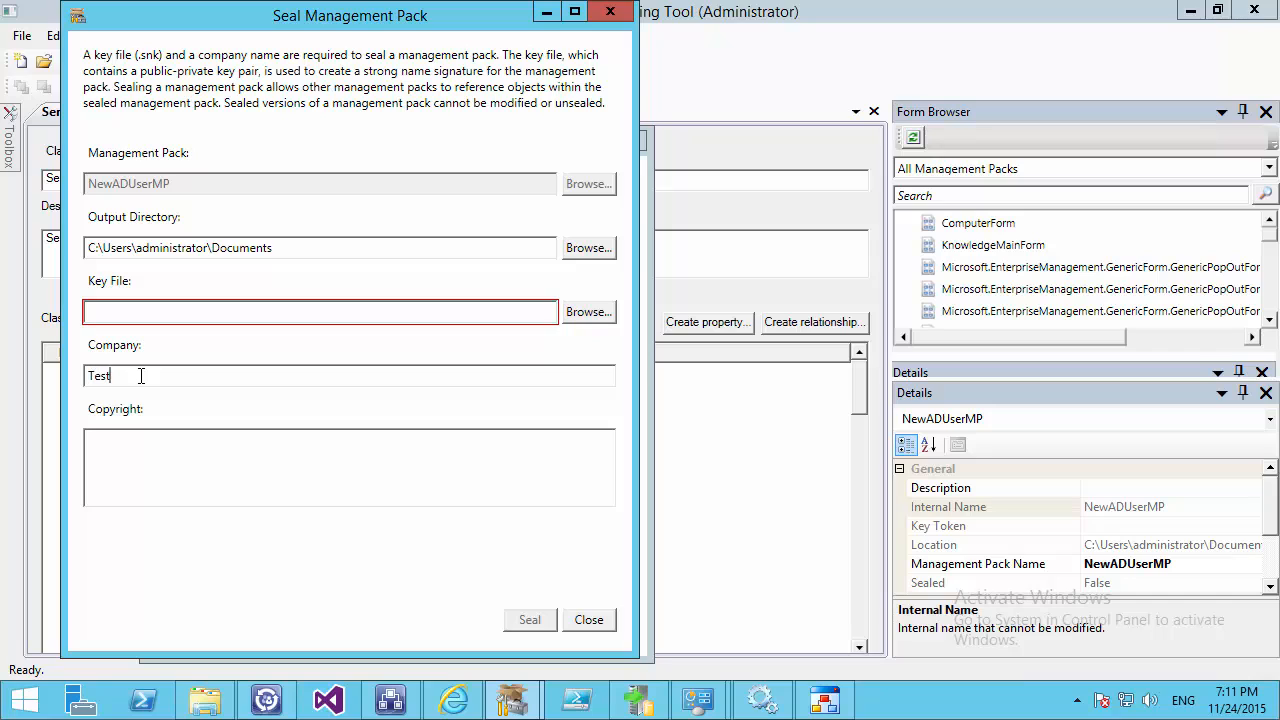
text(pany)
Launch Developer Command Prompt for VS2015 from the installed apps
click(25, 700)
click(134, 666)
scroll(238, 337, down, 5)
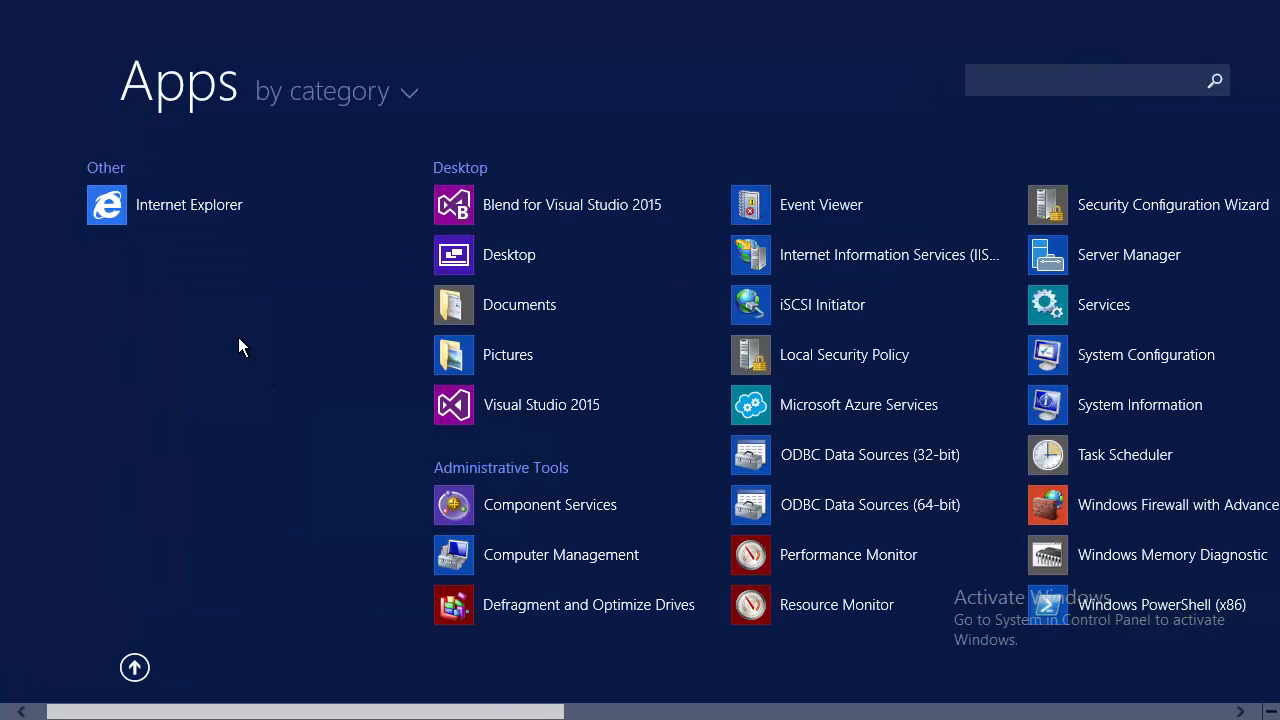
scroll(368, 358, down, 4)
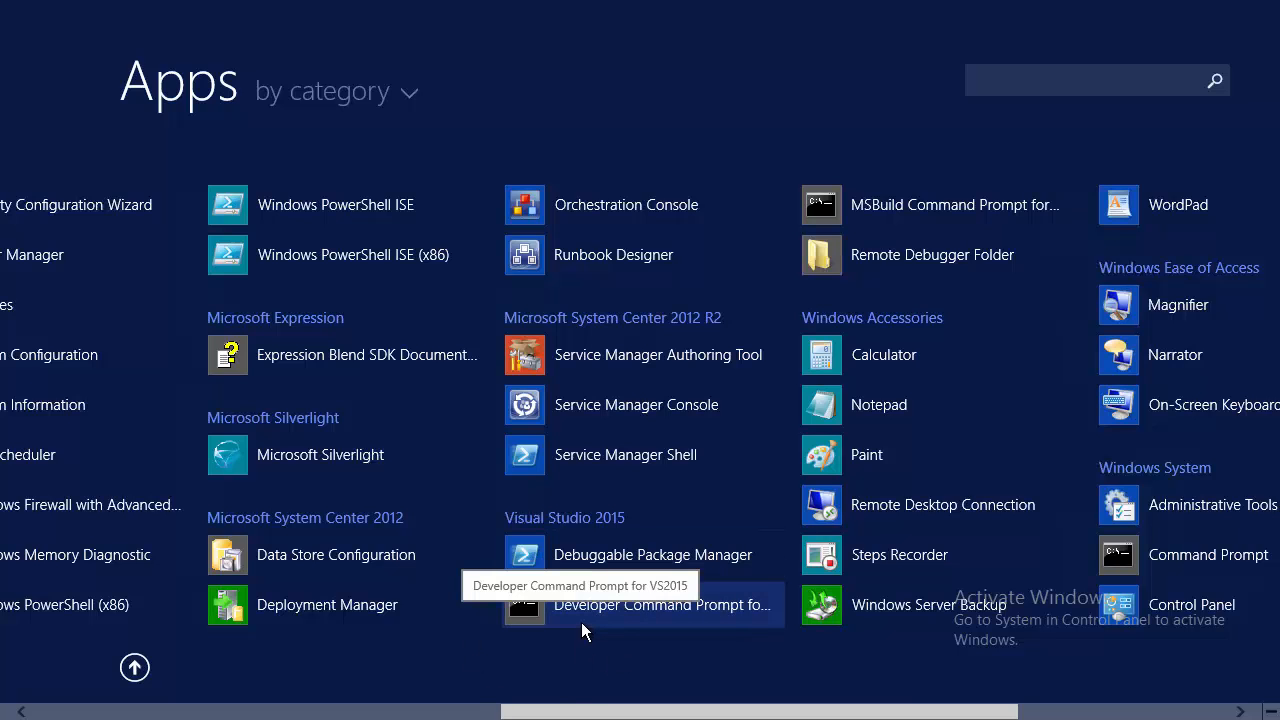
click(622, 606)
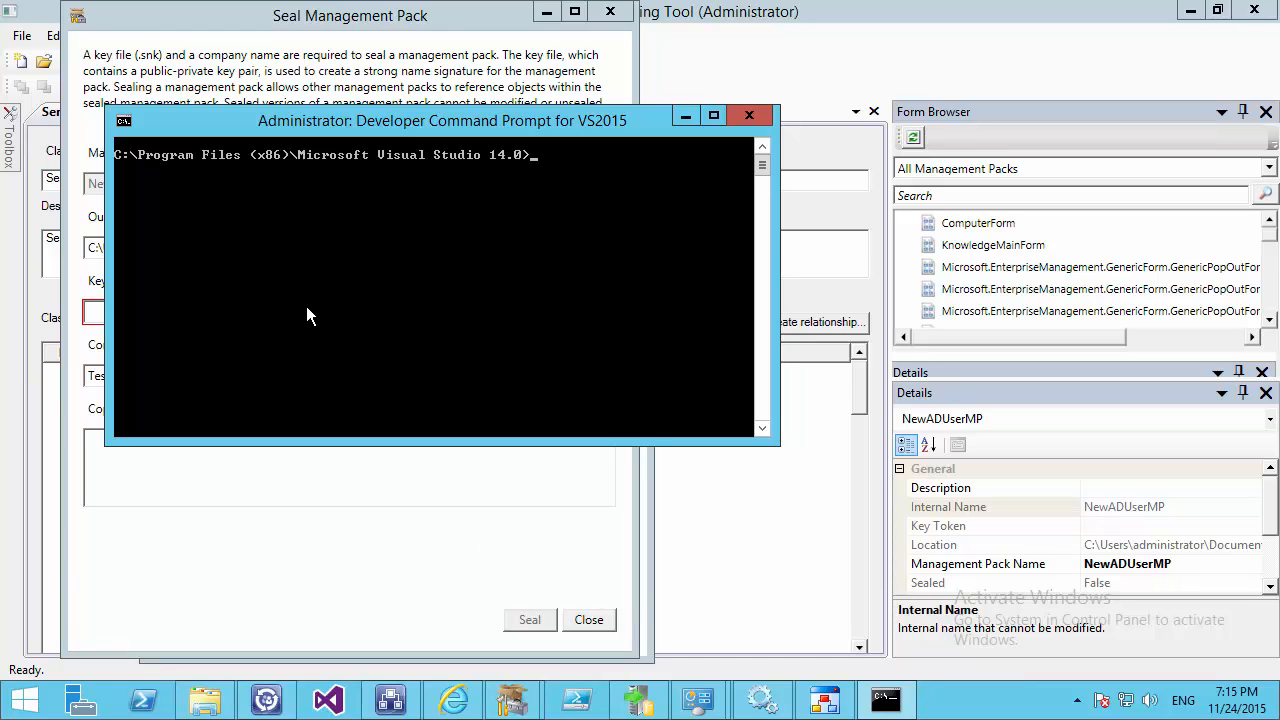
Display the sn utility's help and generate a key pair file with sn -k in2.snk
text(sn)
key(Return)
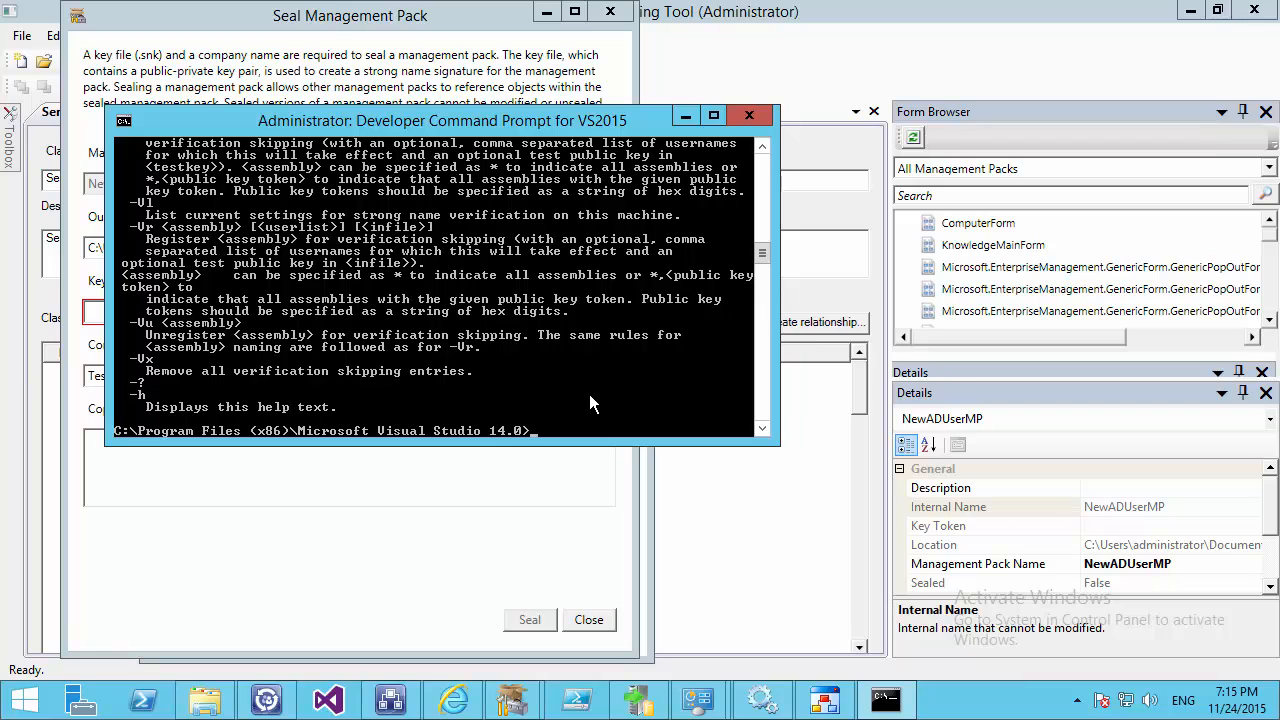
text(sn -k in2.snk)
key(Return)
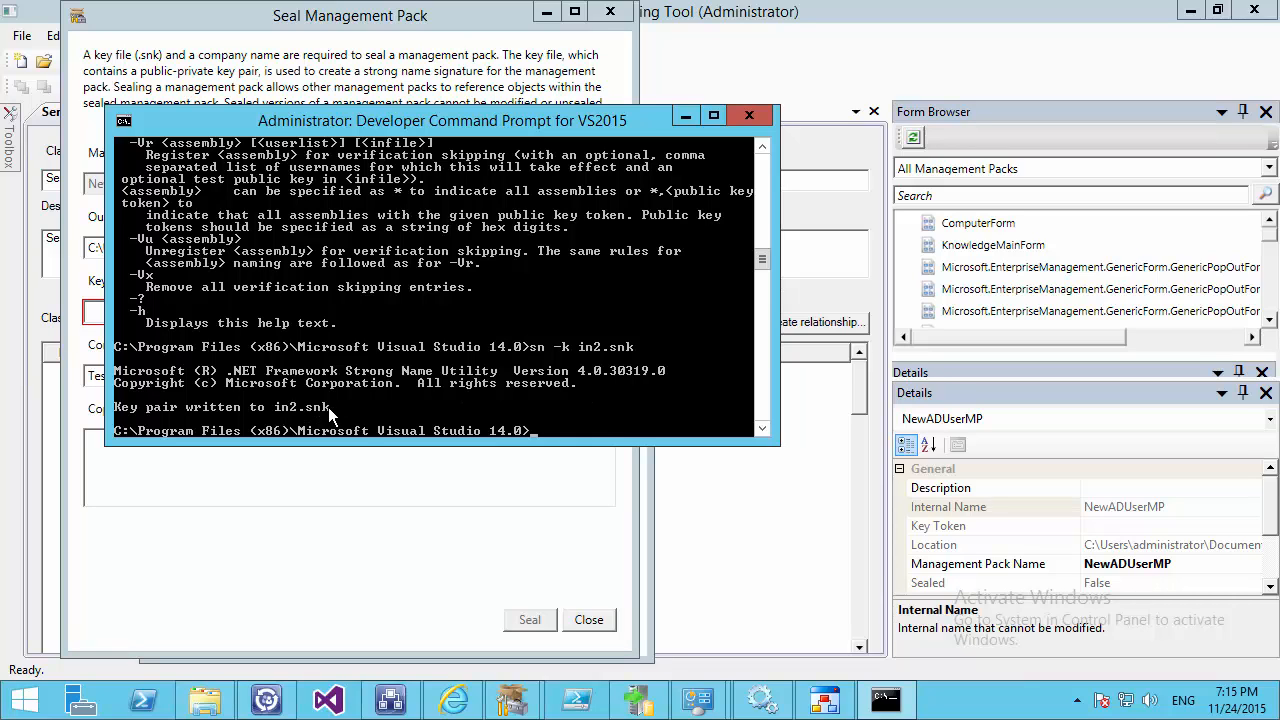
Set the sealing key file to in2.snk from C:\Program Files (x86)\Microsoft Visual Studio 14.0
drag(321, 126, 939, 28)
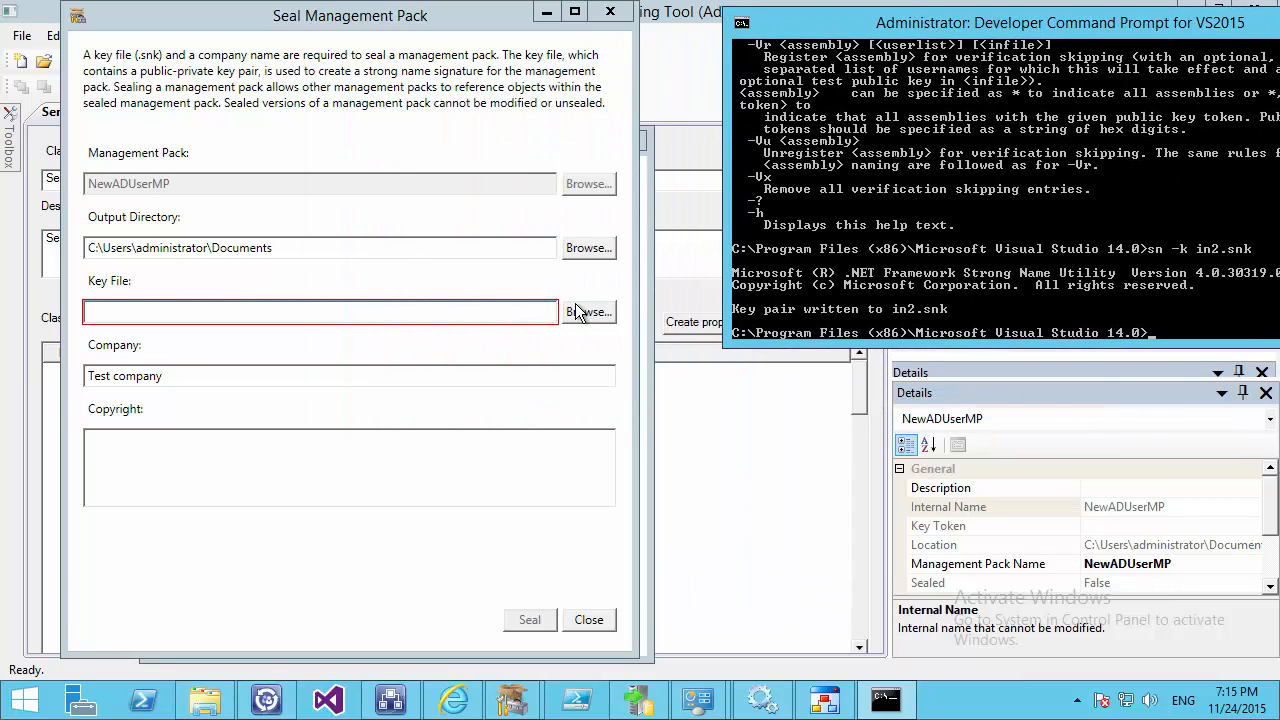
click(580, 311)
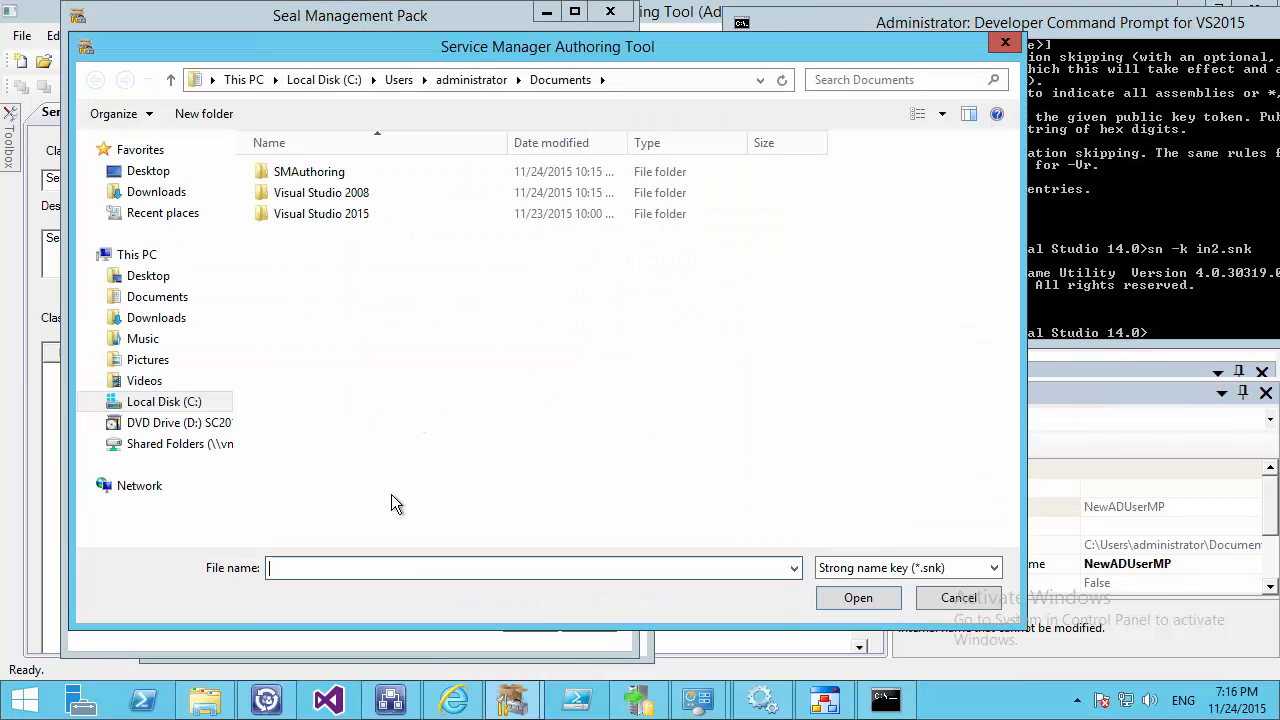
text(c:\Program Files (x86))
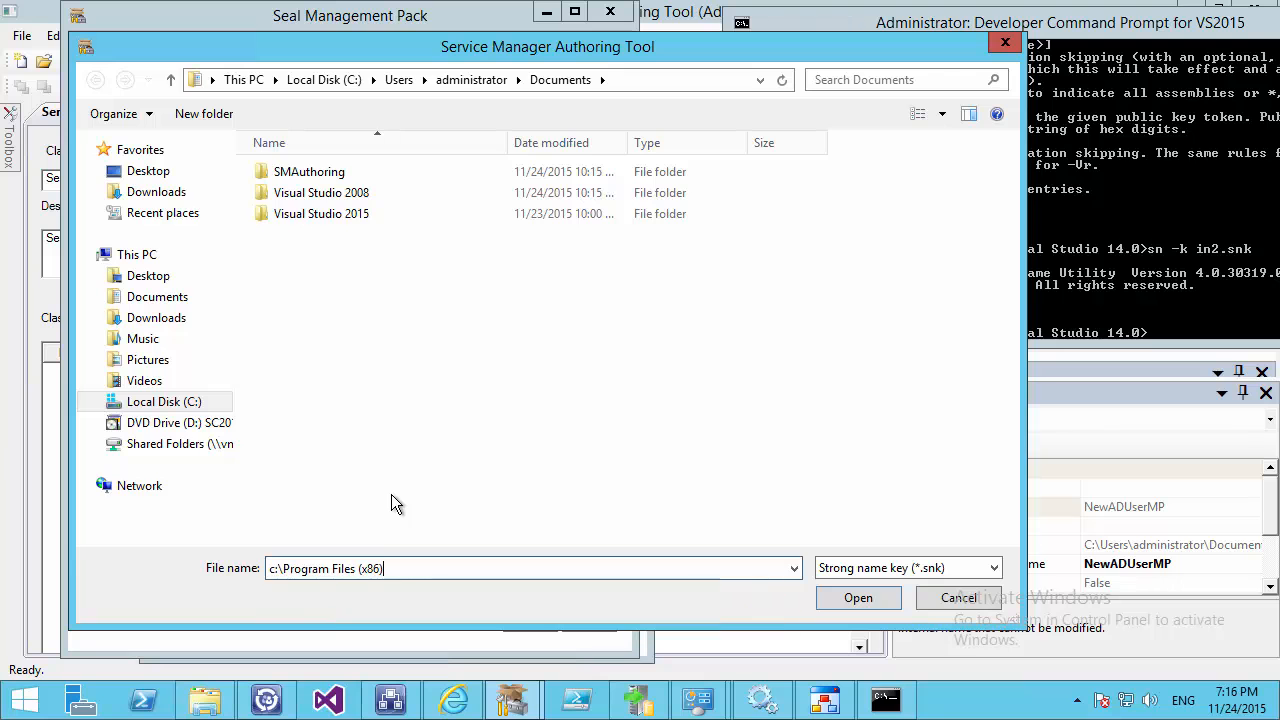
key(Return)
mouse_move(761, 38)
mouse_down()
mouse_move(578, 64)
mouse_move(558, 190)
mouse_move(771, 21)
mouse_up()
click(402, 428)
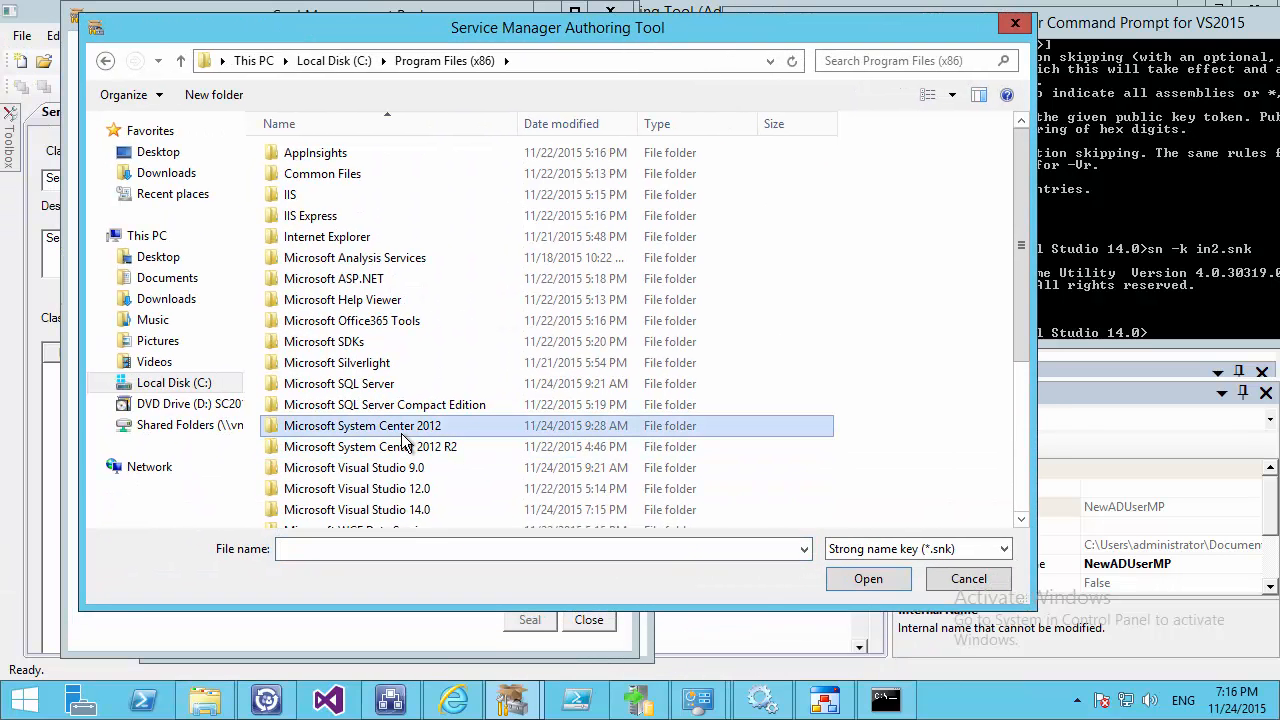
click(406, 447)
click(408, 489)
click(408, 514)
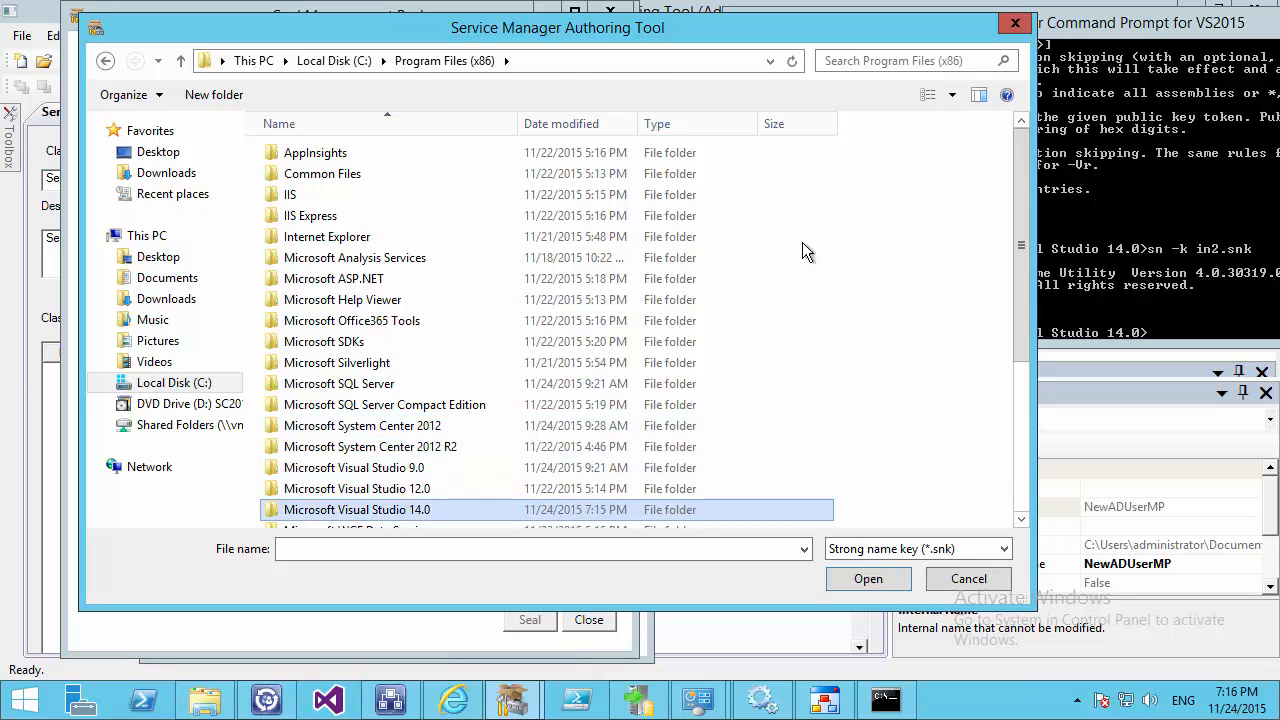
key(Return)
drag(1019, 353, 1014, 430)
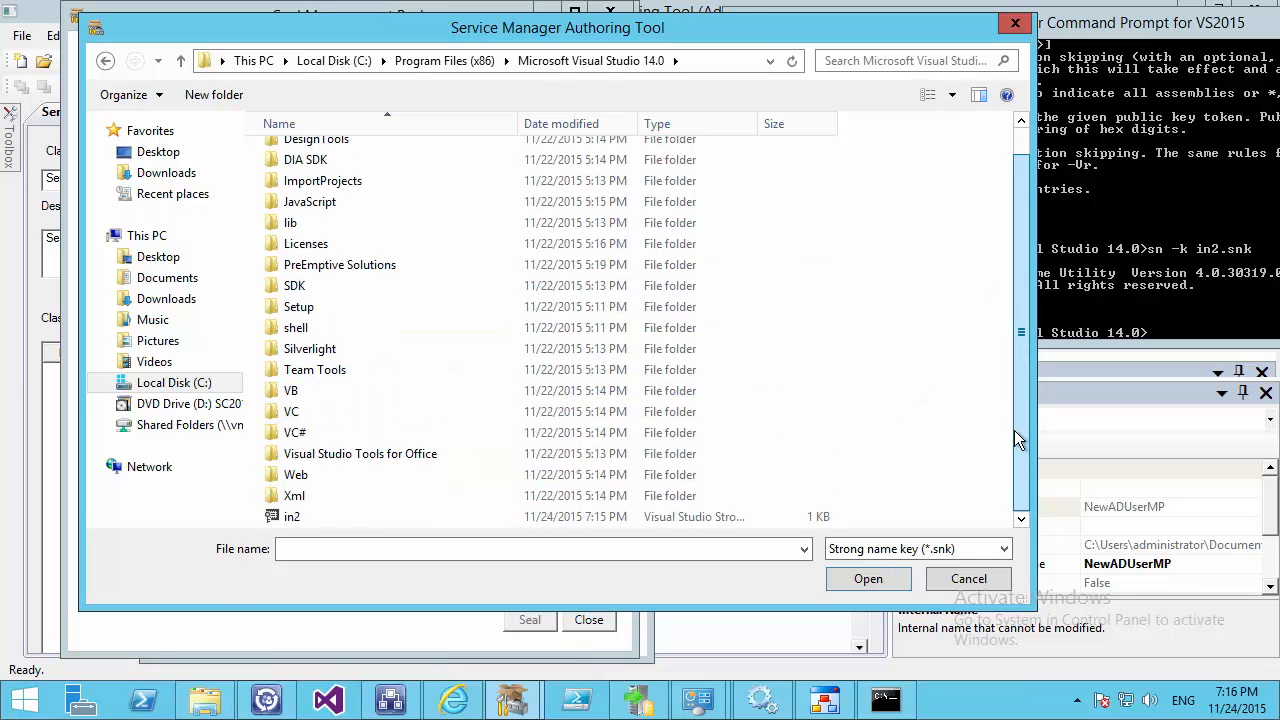
double_click(296, 528)
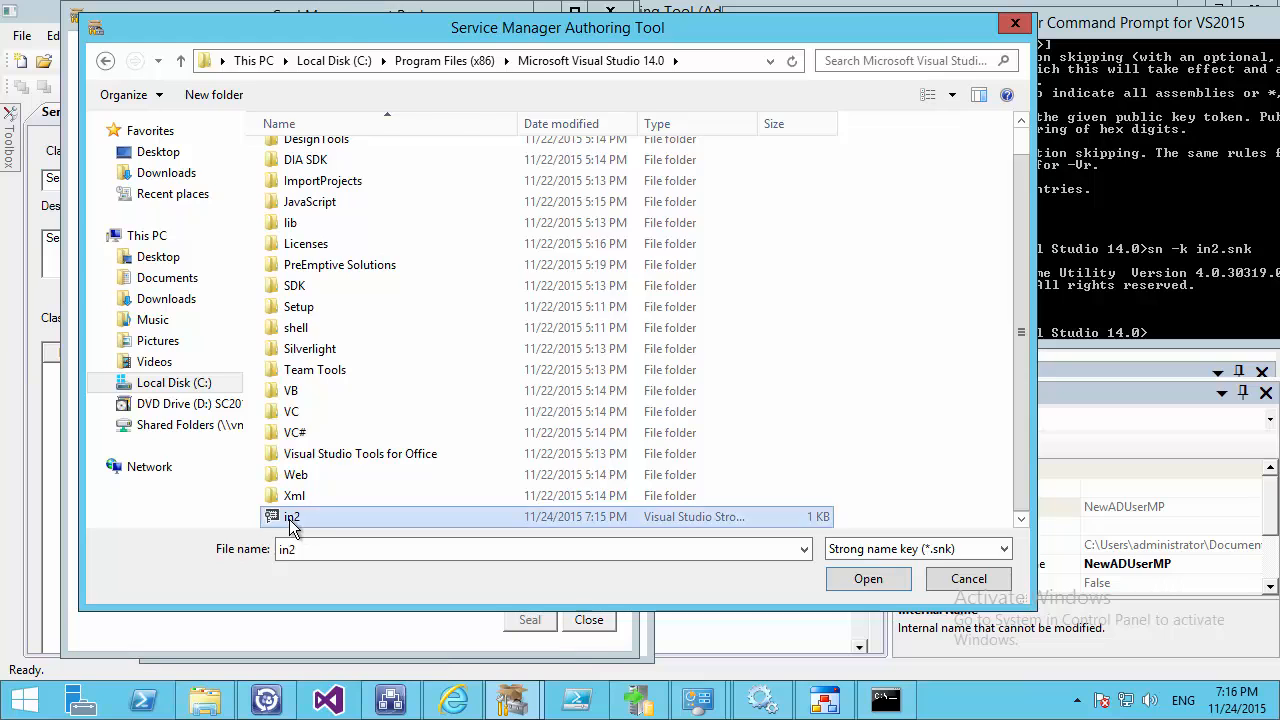
Seal the NewADUserMP management pack, then close the sealing dialog and Management Pack Explorer
click(527, 620)
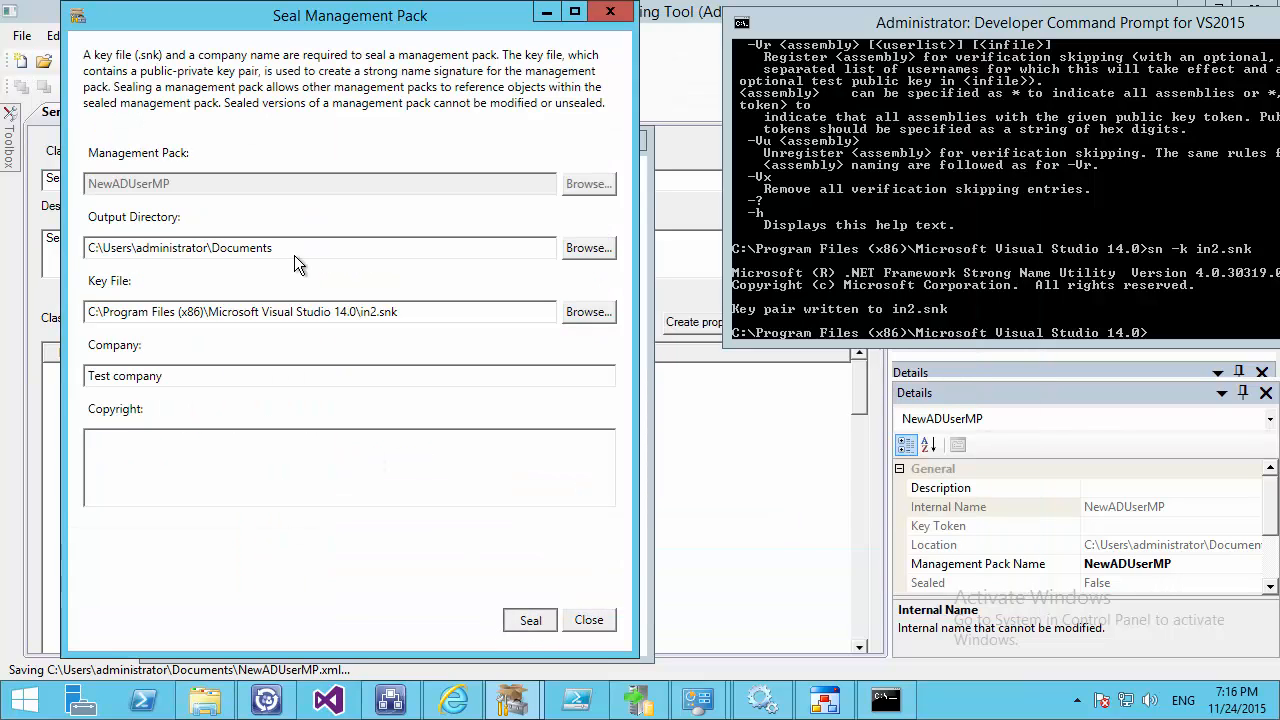
click(597, 621)
click(633, 142)
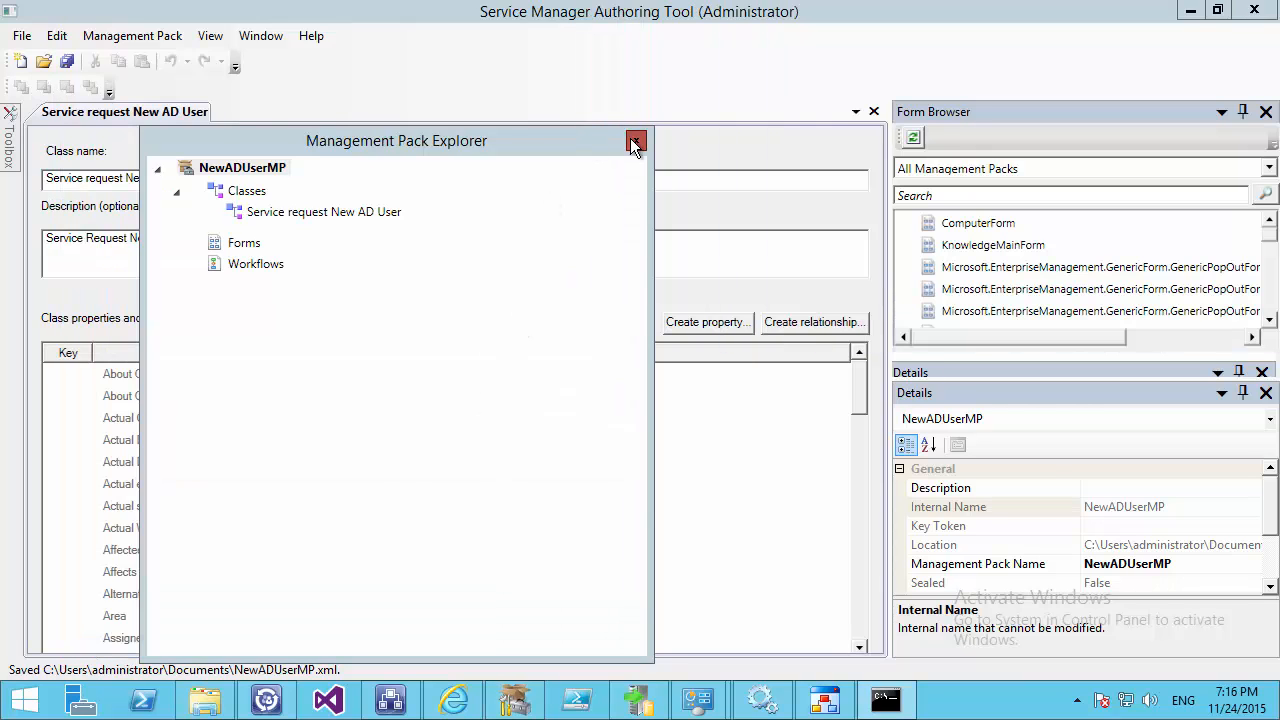
Switch to Service Manager Console and try to import the sealed NewADUserMP.mp file under Management Packs
click(266, 700)
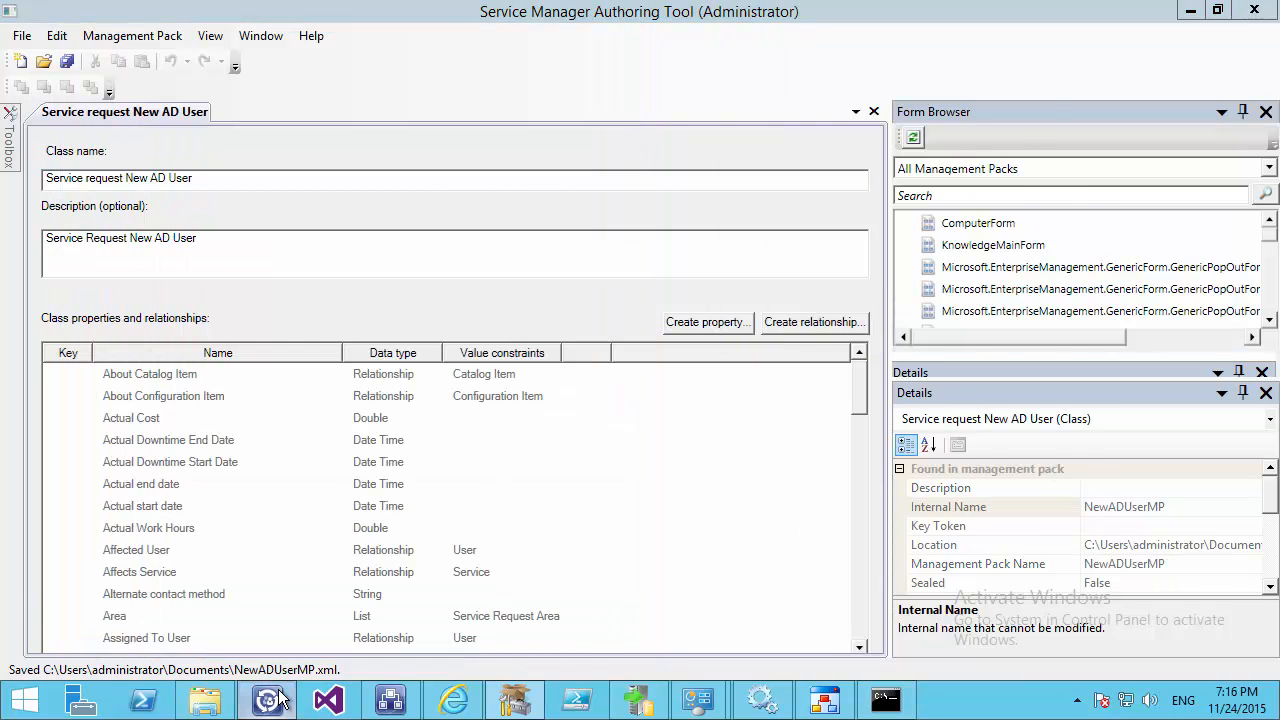
click(56, 514)
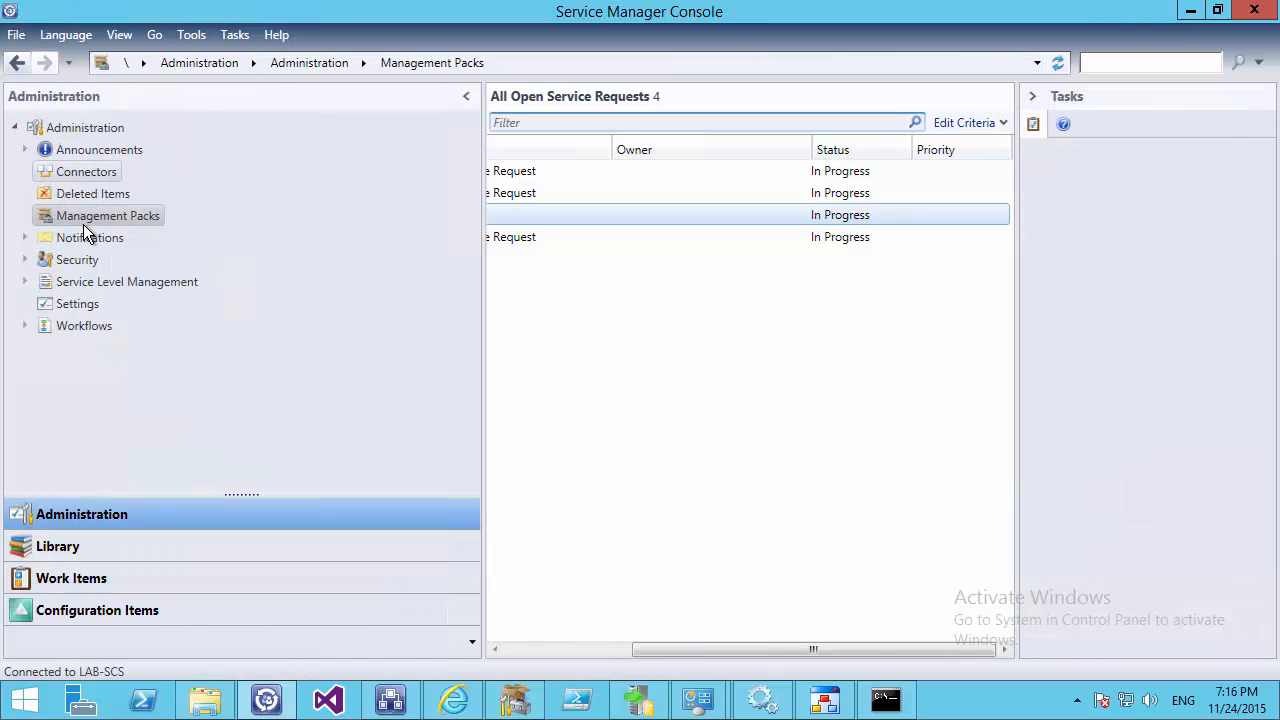
right_click(83, 224)
click(127, 262)
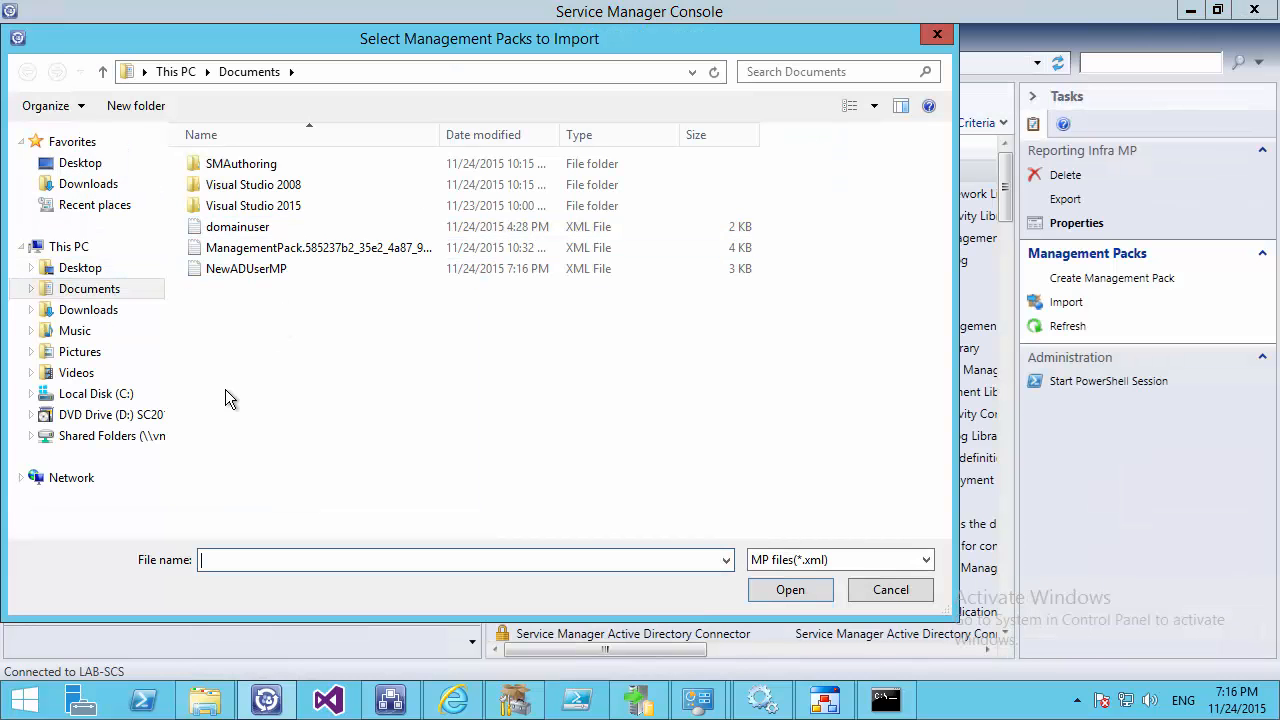
click(806, 562)
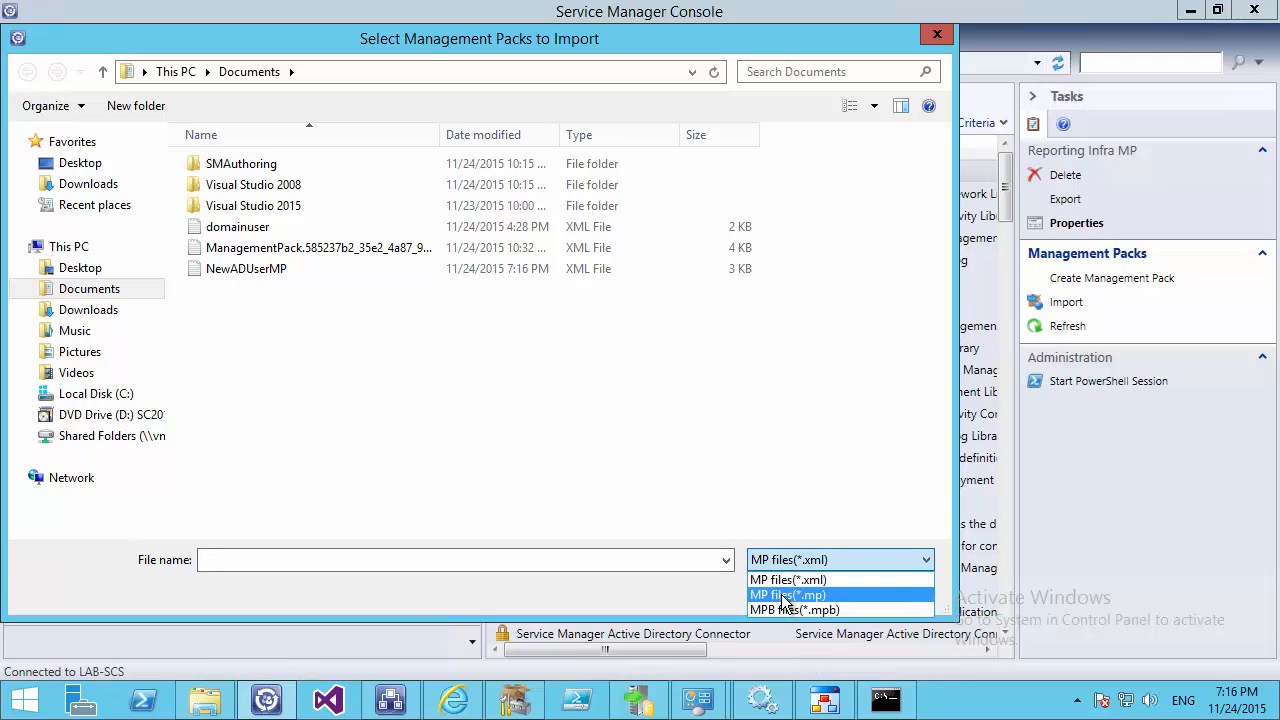
click(786, 595)
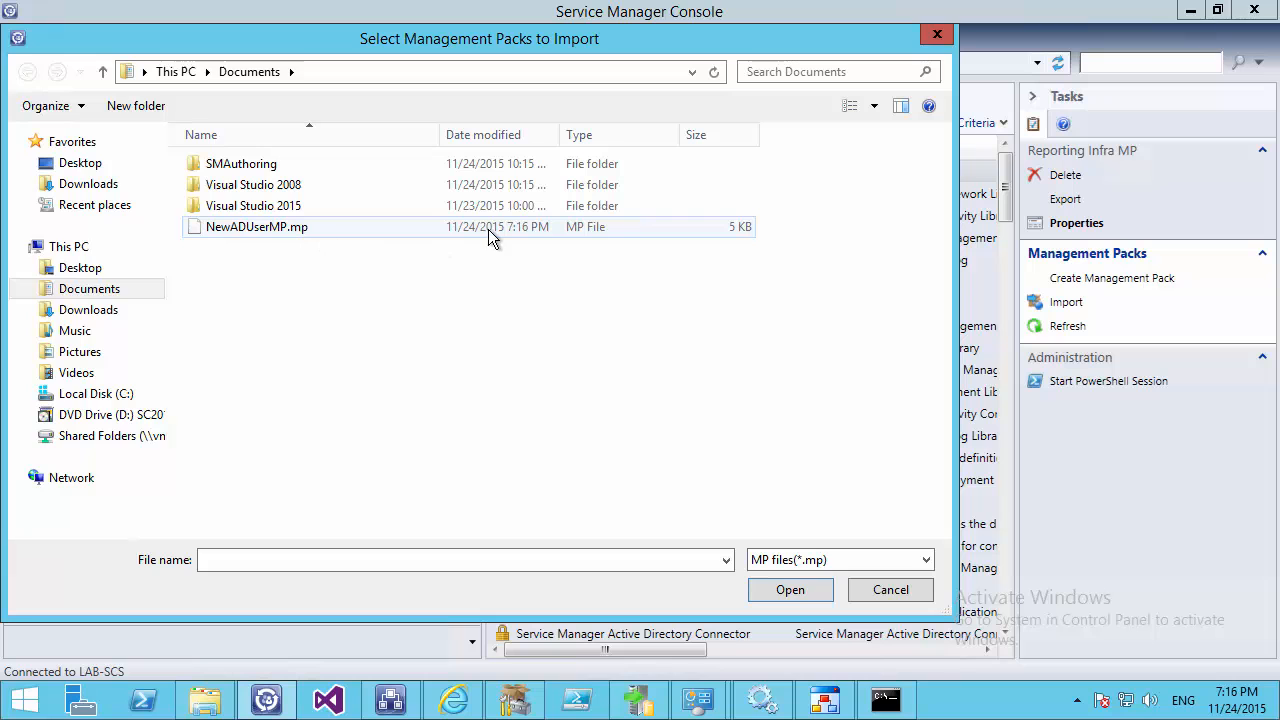
double_click(262, 228)
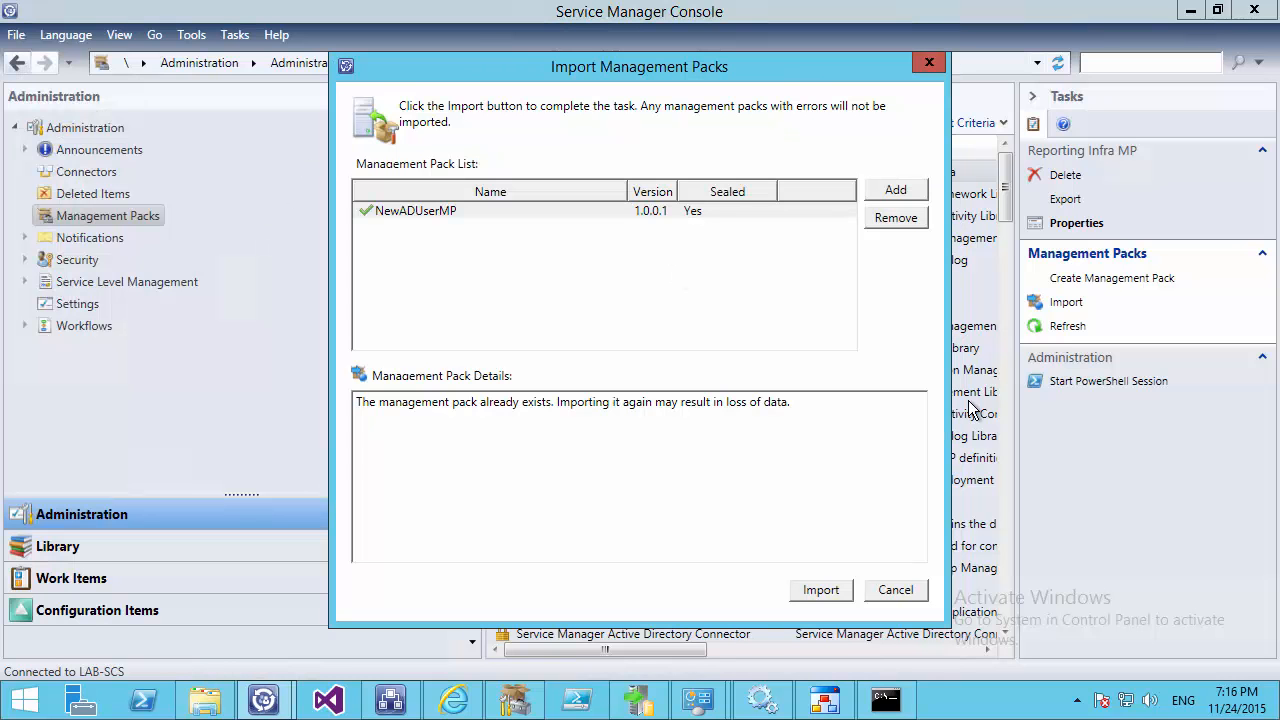
click(821, 590)
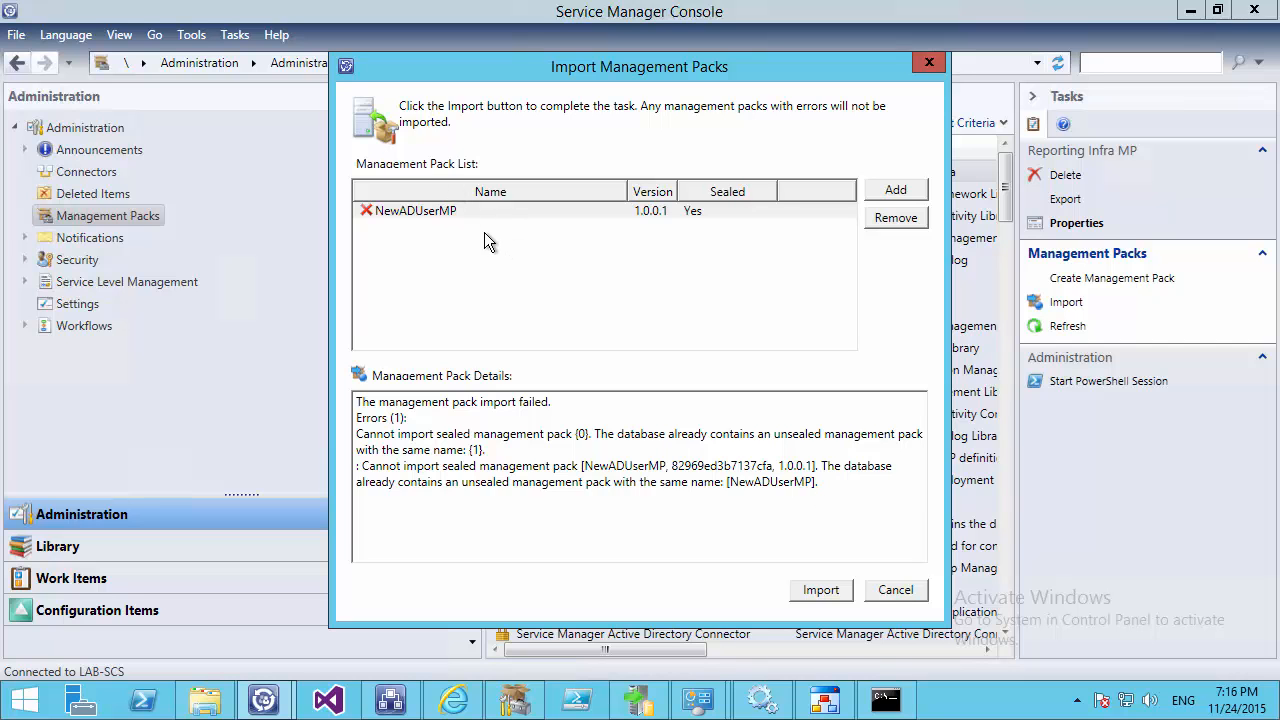
click(895, 590)
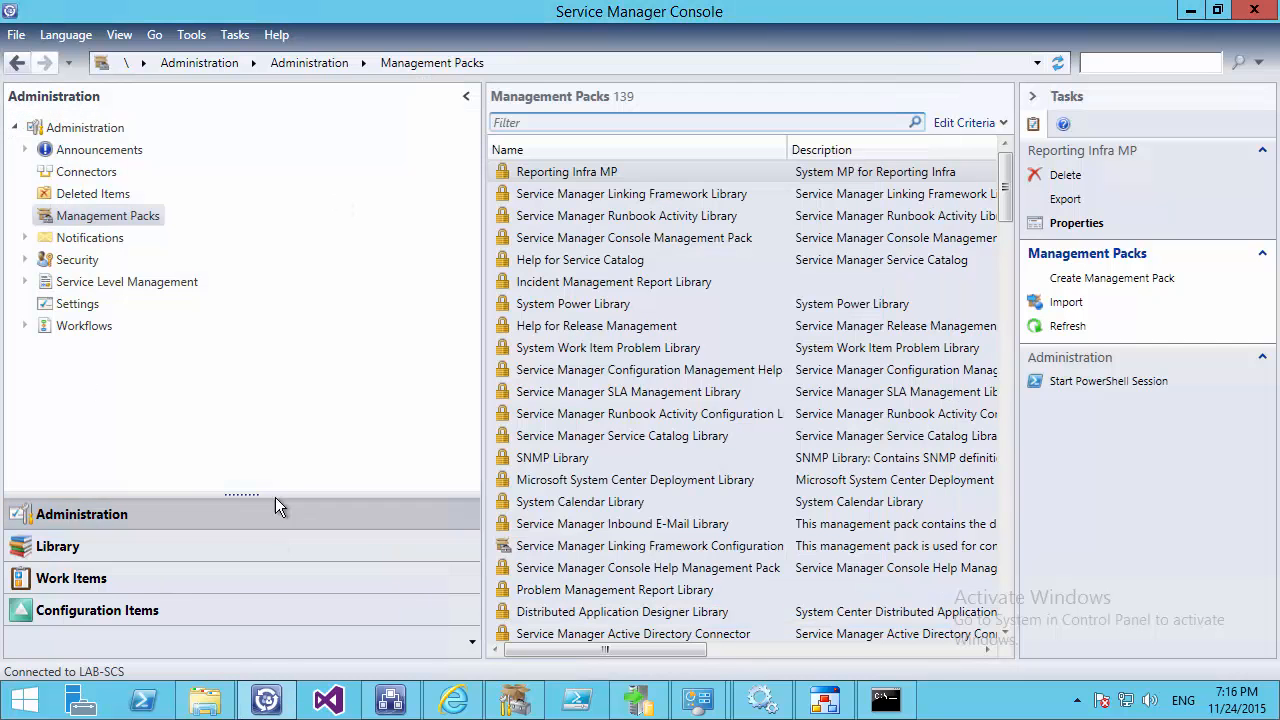
Delete the unsealed NewADUserMP management pack from the Management Packs list
click(517, 371)
scroll(557, 94, down, 7)
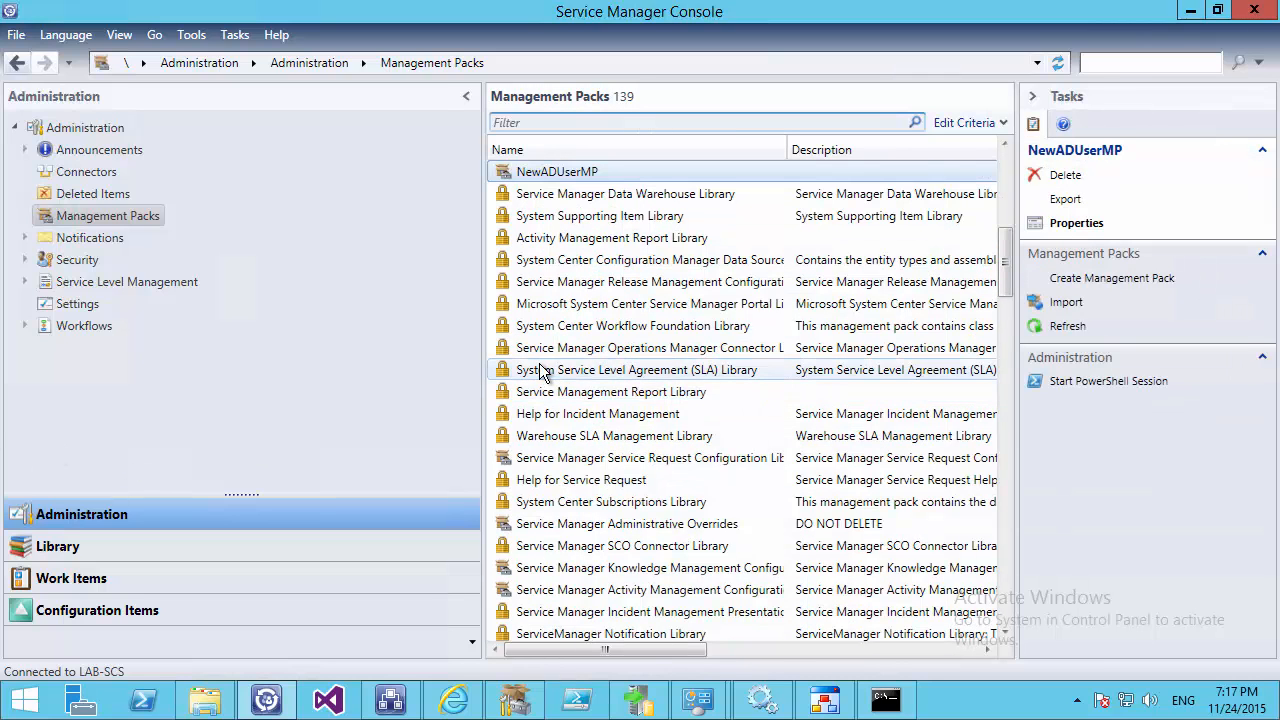
click(535, 121)
right_click(552, 176)
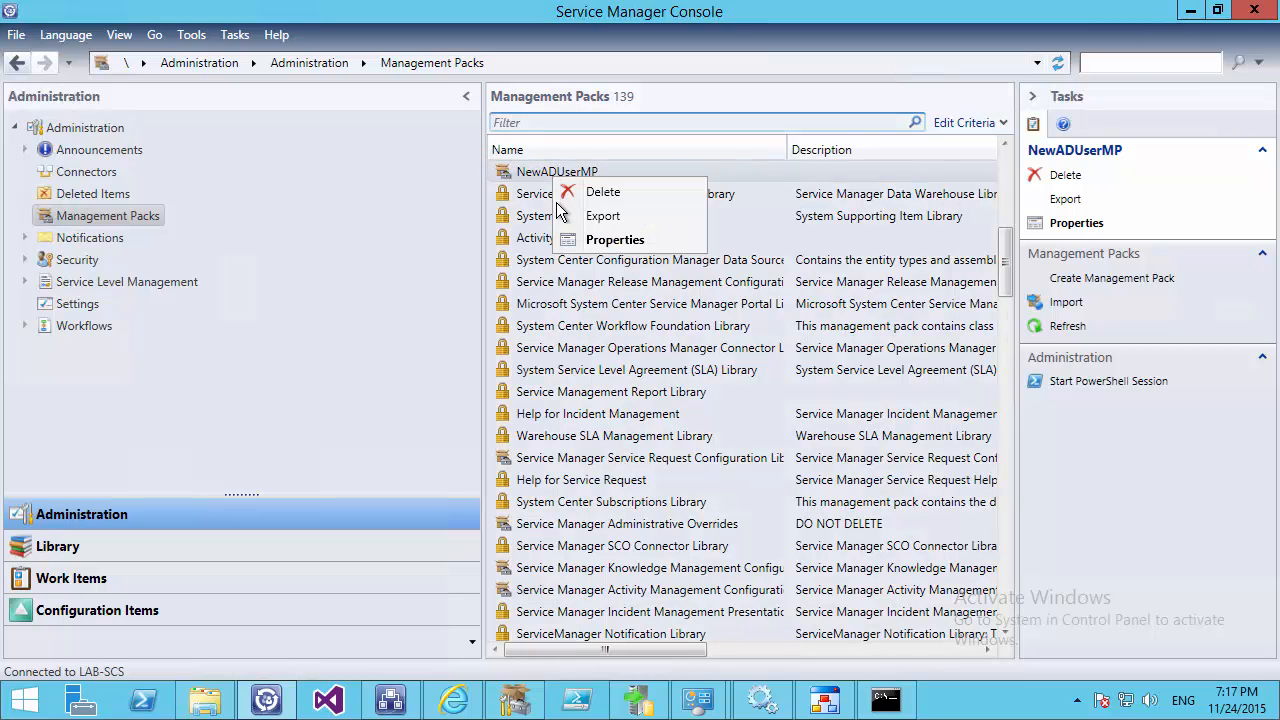
click(590, 193)
click(755, 425)
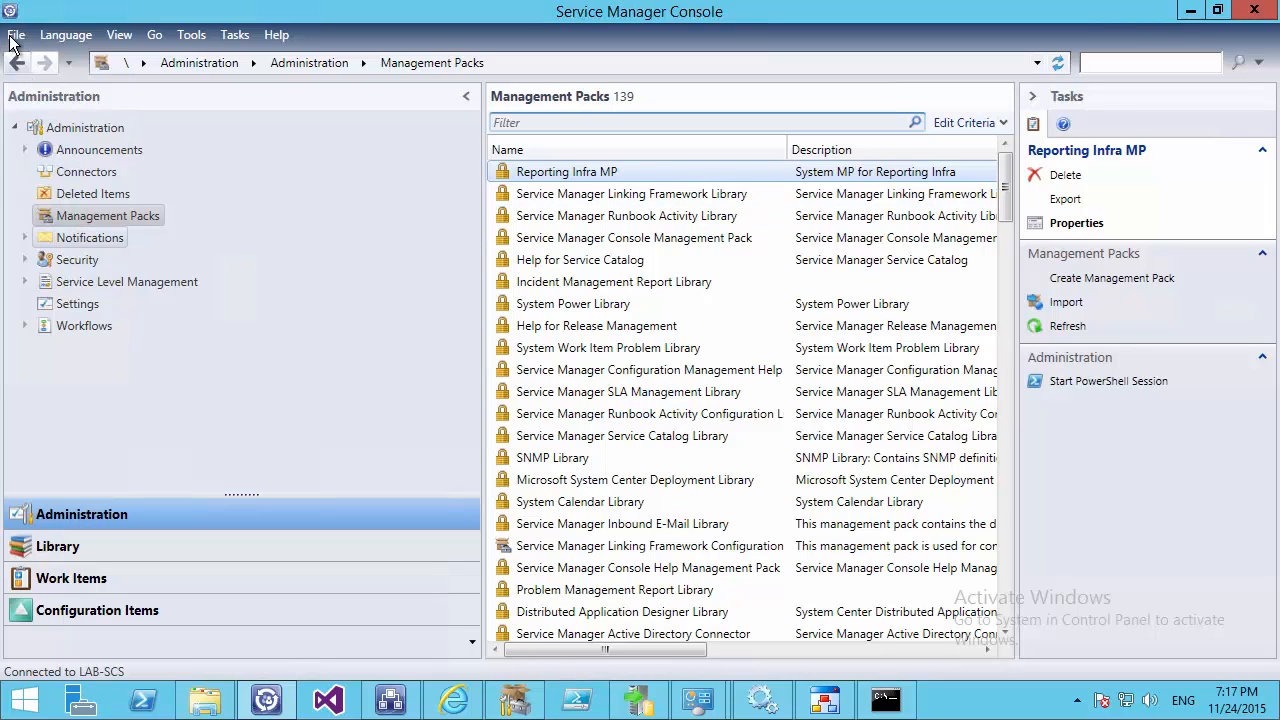
Import the sealed NewADUserMP management pack from the .mp file in Documents, then close the import dialog
right_click(80, 222)
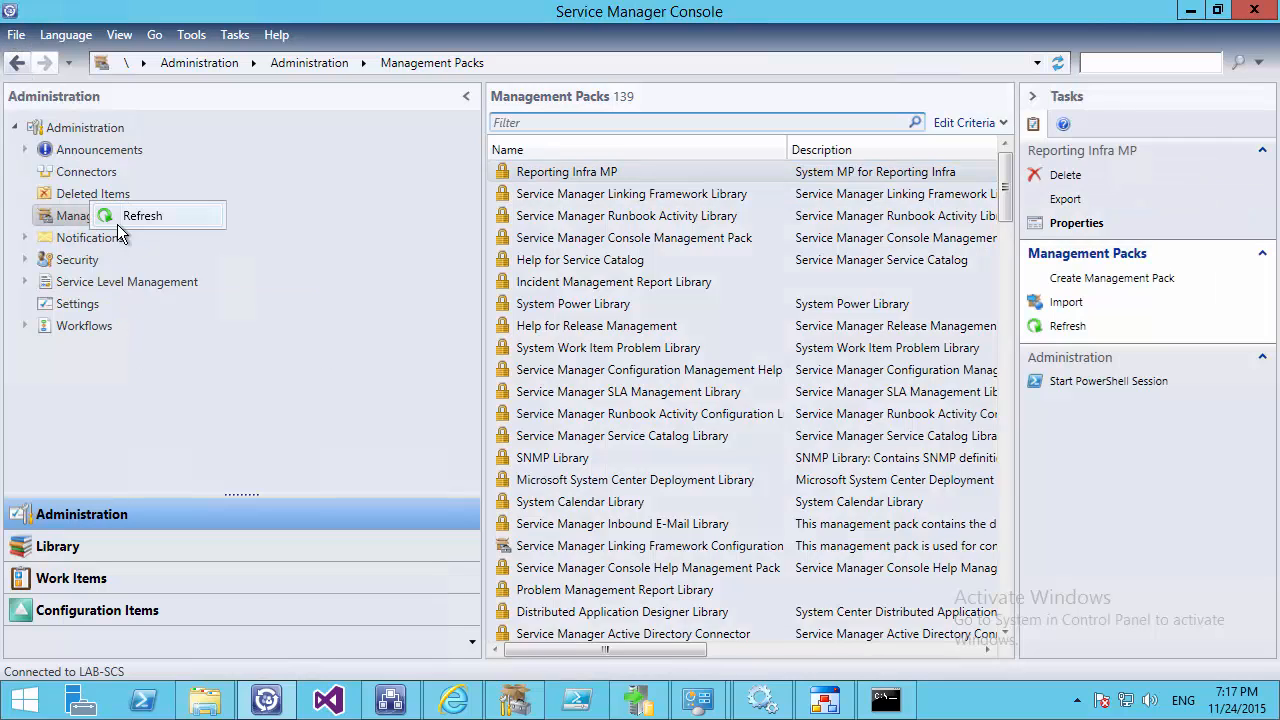
click(120, 262)
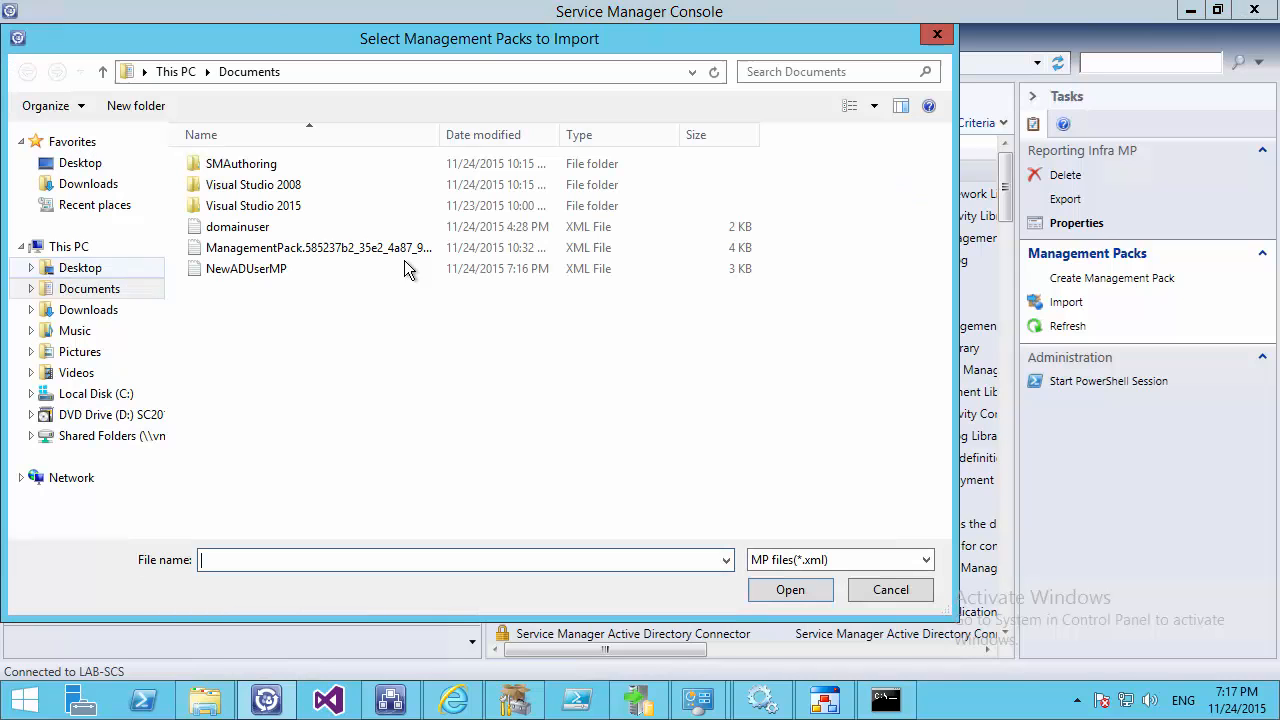
click(780, 565)
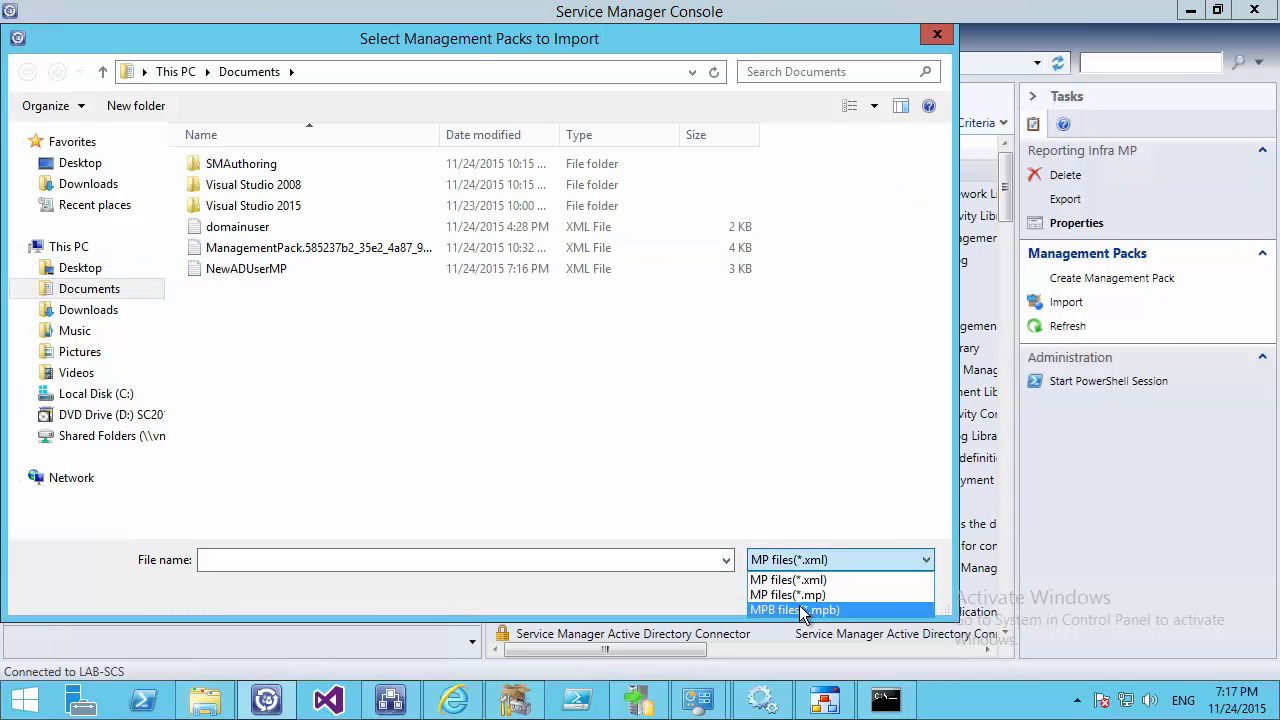
click(790, 589)
double_click(263, 227)
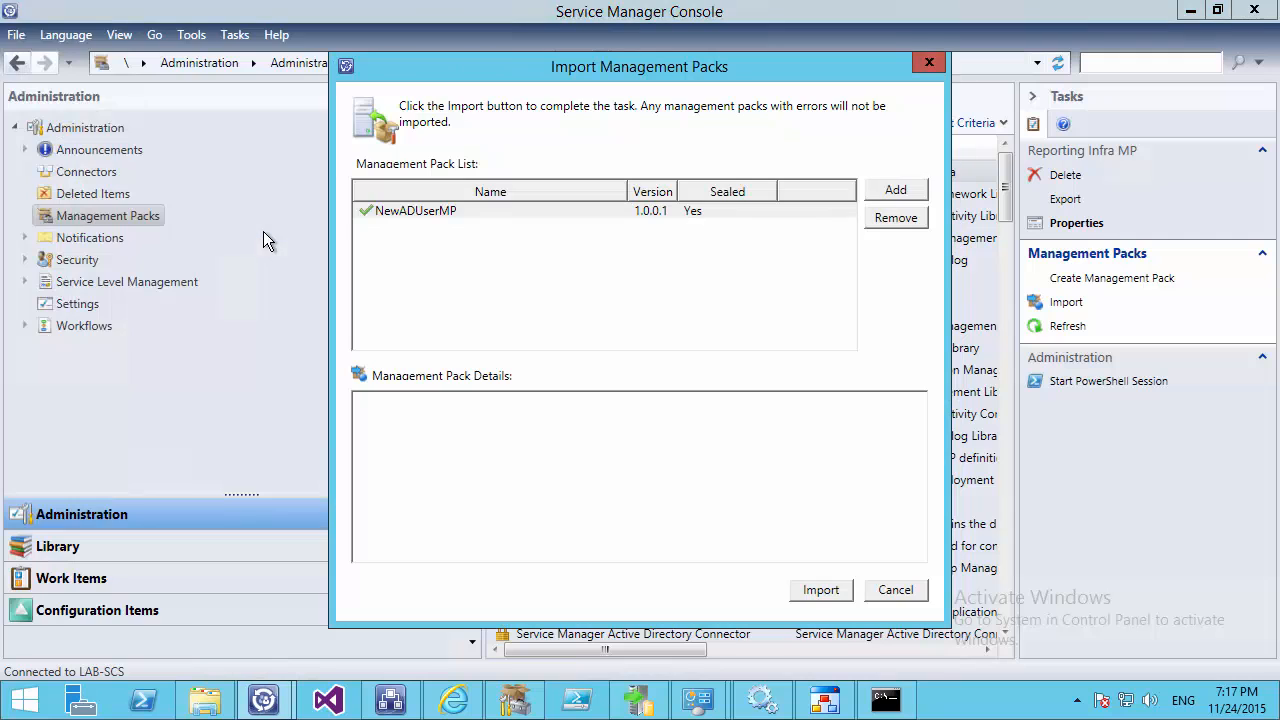
click(821, 590)
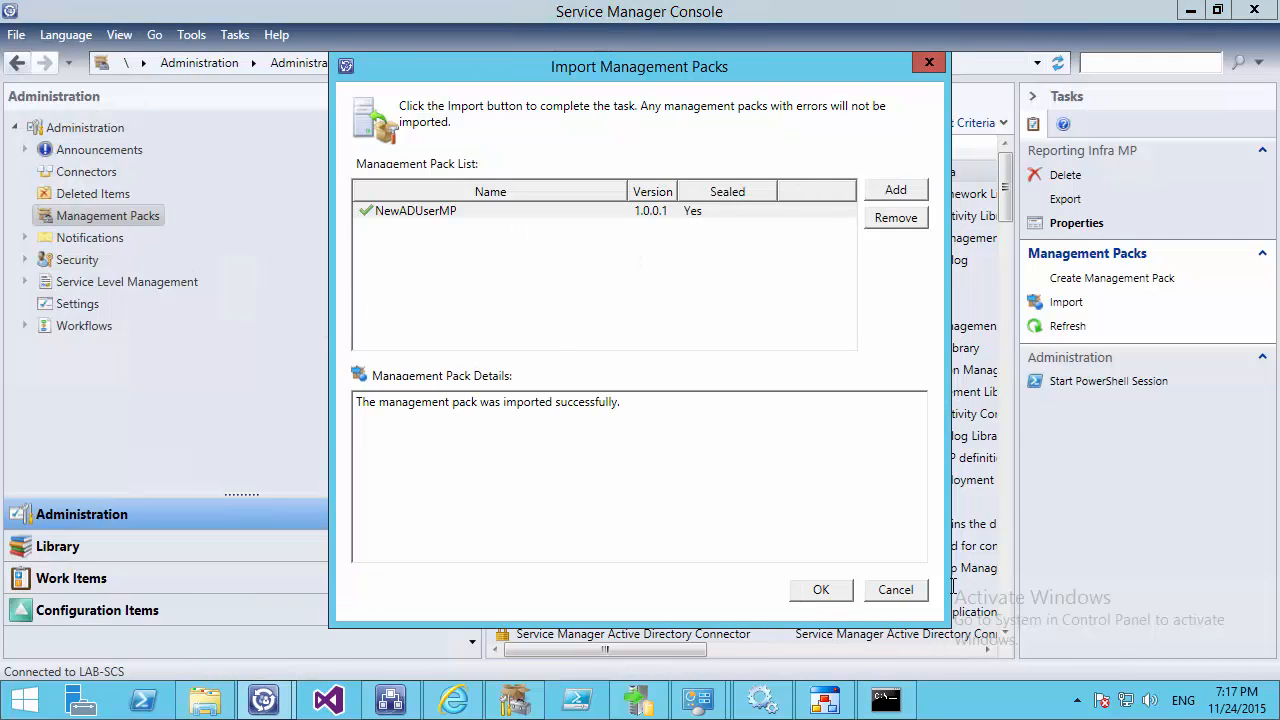
click(896, 590)
Filter the library templates by "sr" and inspect the SR Create New Ad User template, then close it
click(80, 545)
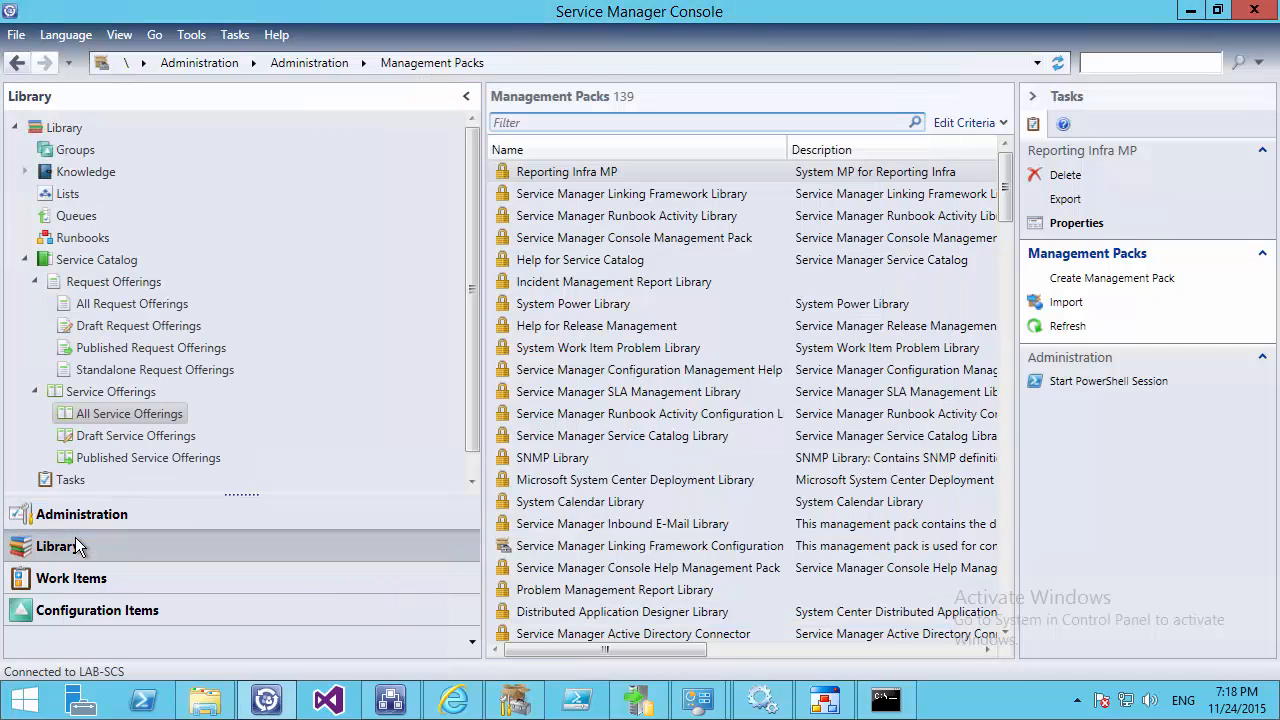
click(86, 474)
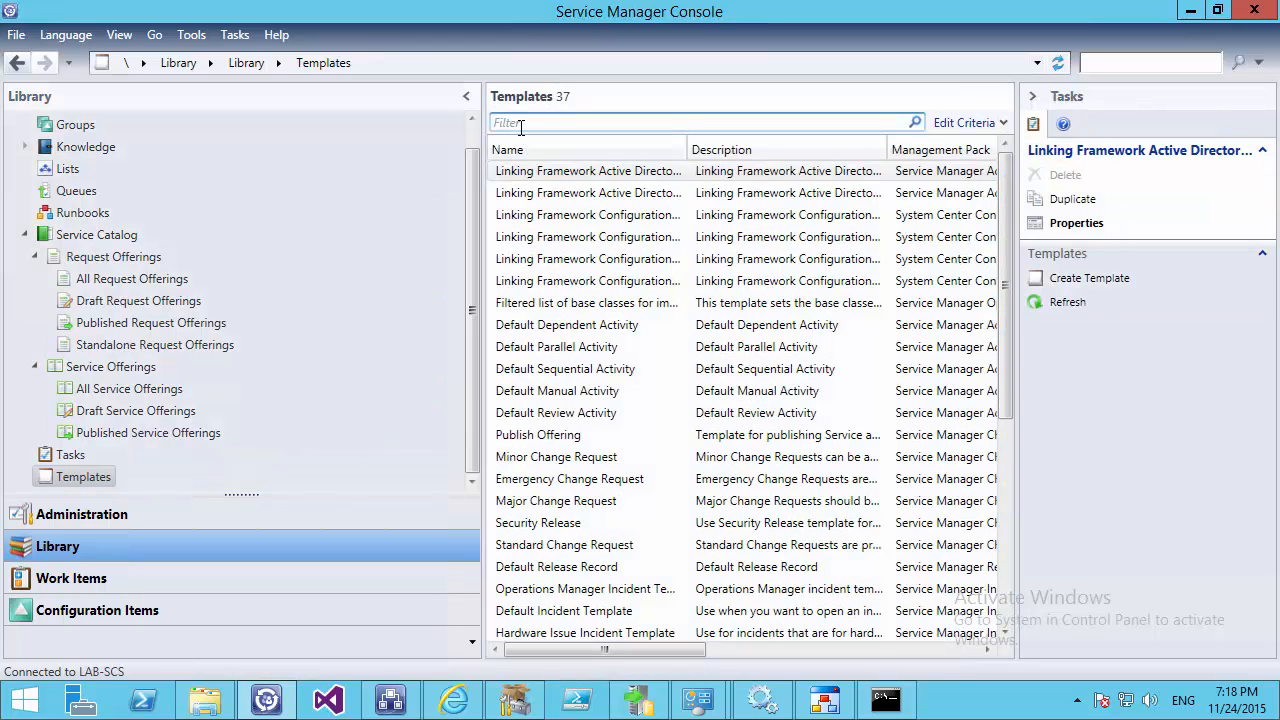
click(520, 122)
text(sr)
double_click(543, 174)
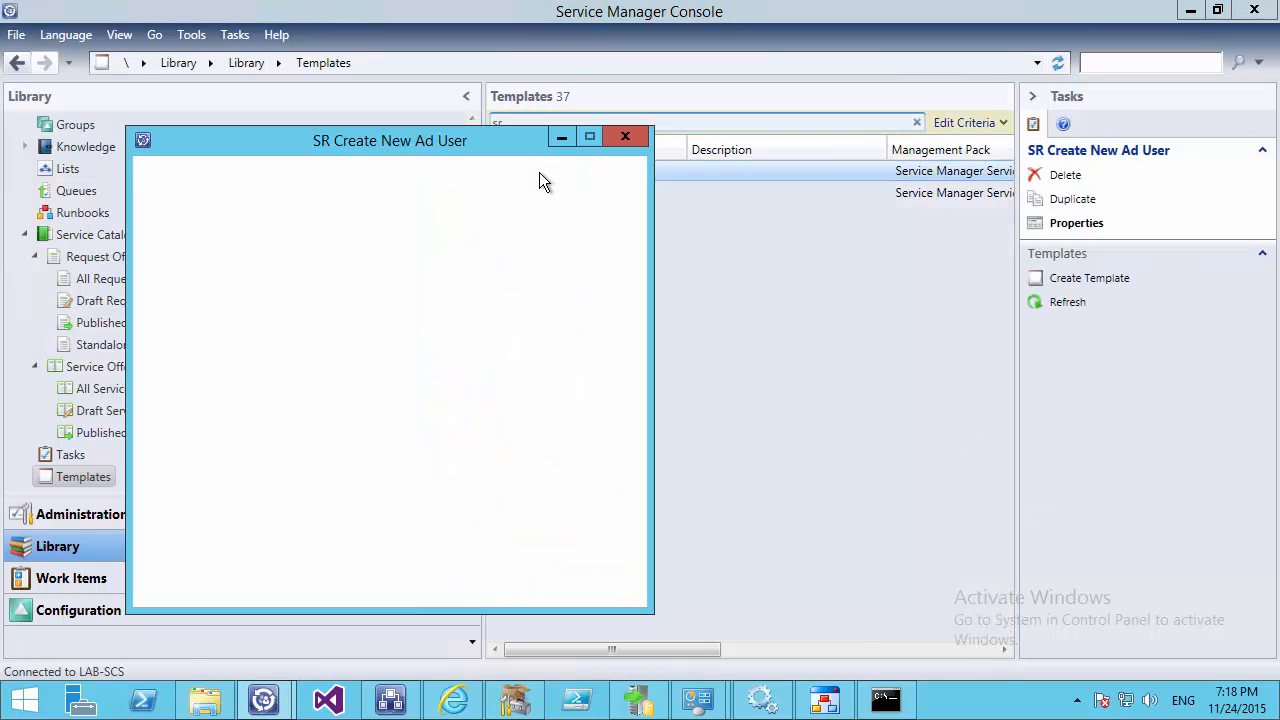
click(581, 590)
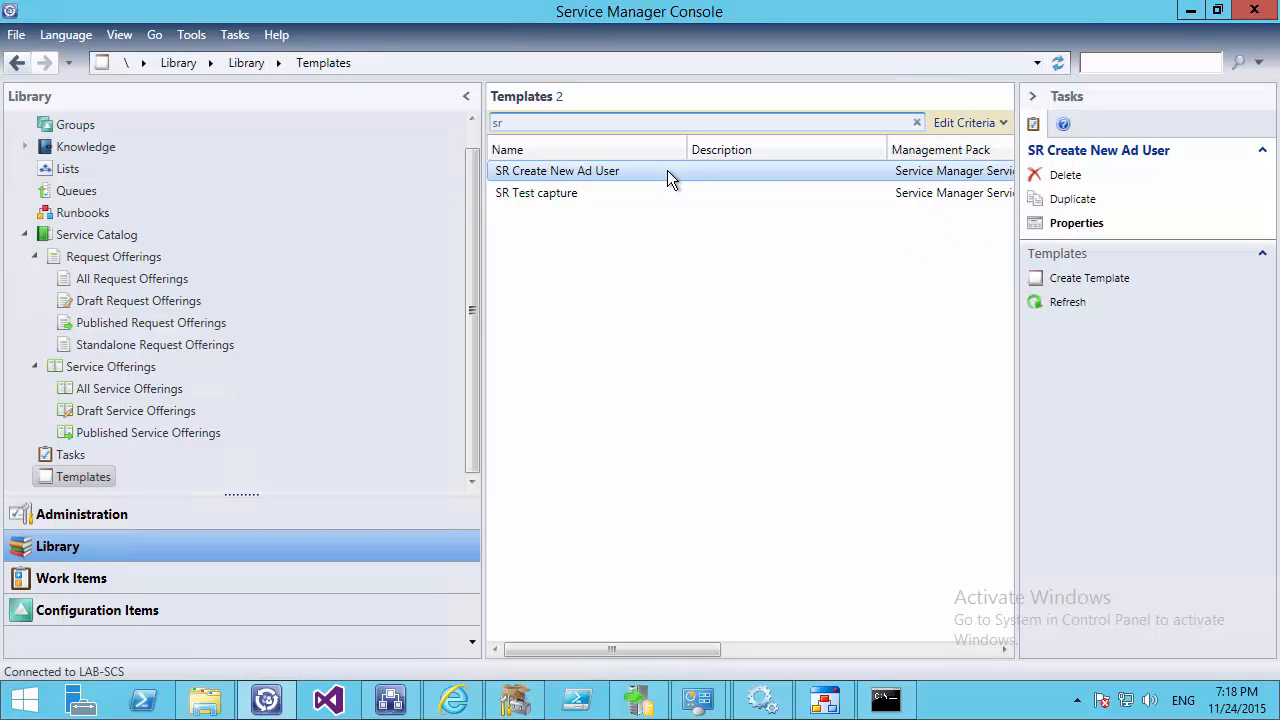
Create a template named SR Create New AD User V2 with class Service request New AD User in Service Manager Service Request Configuration Library
click(1122, 292)
drag(340, 172, 833, 263)
text(SR Crear)
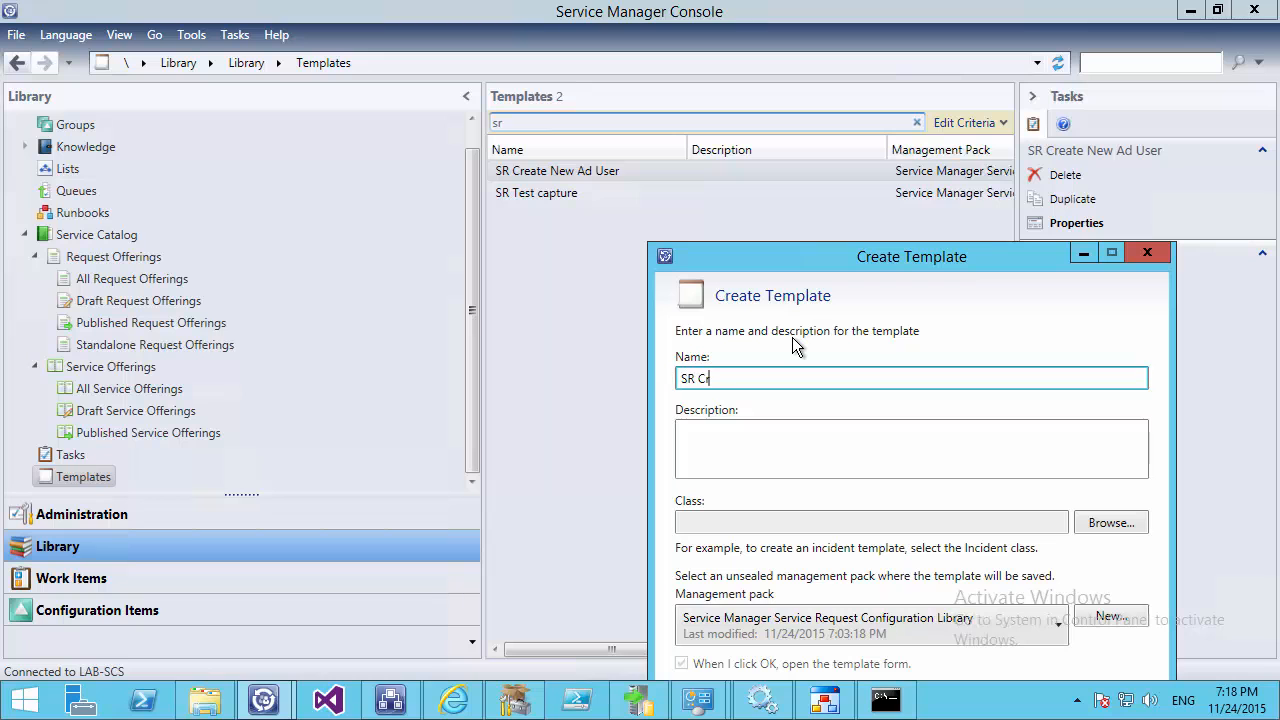
text(e New AD User V2)
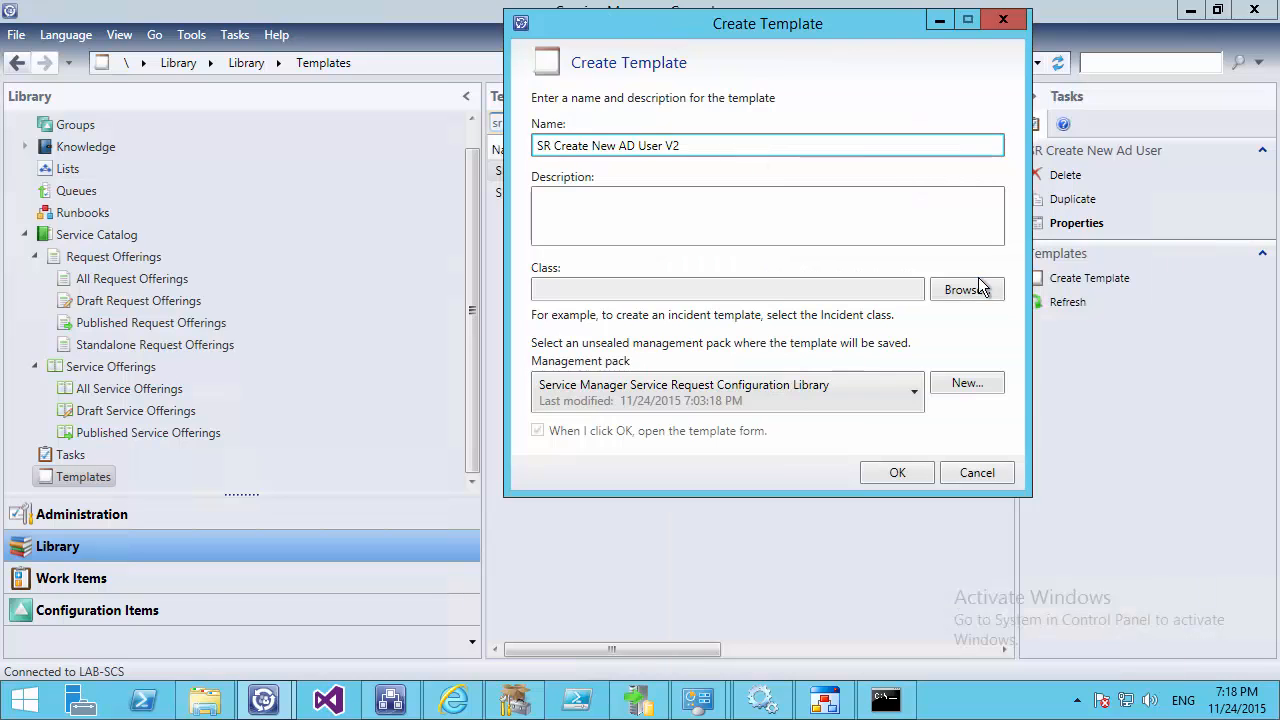
click(980, 288)
click(634, 121)
click(560, 164)
click(177, 121)
text(service)
scroll(225, 340, down, 5)
double_click(112, 283)
click(897, 472)
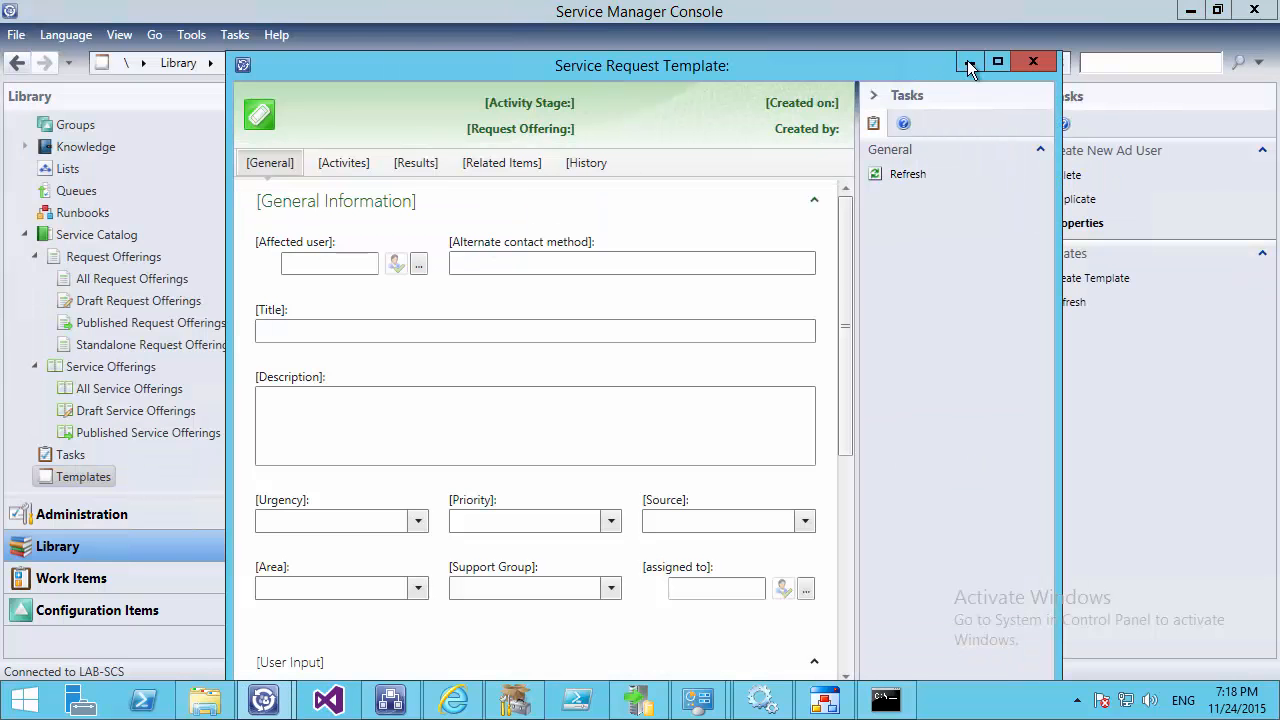
Check the extension fields on the maximized Service Request Template form and save the template
double_click(840, 66)
click(250, 38)
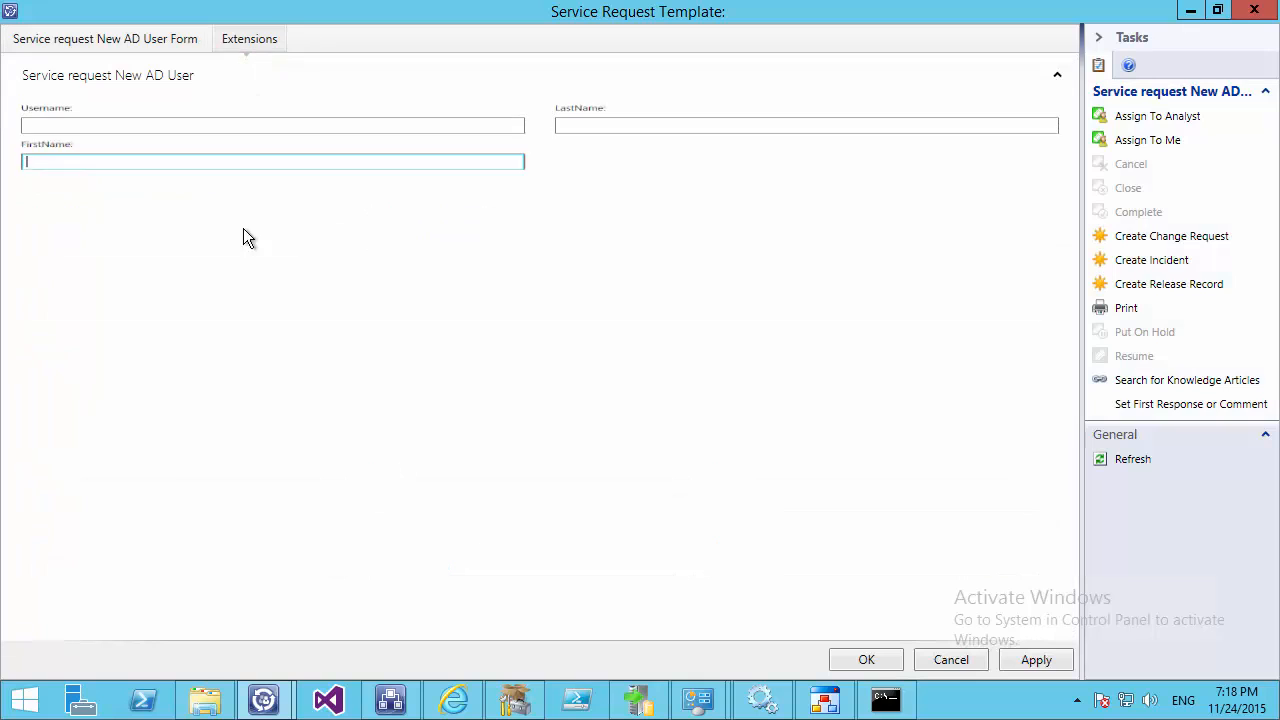
click(863, 663)
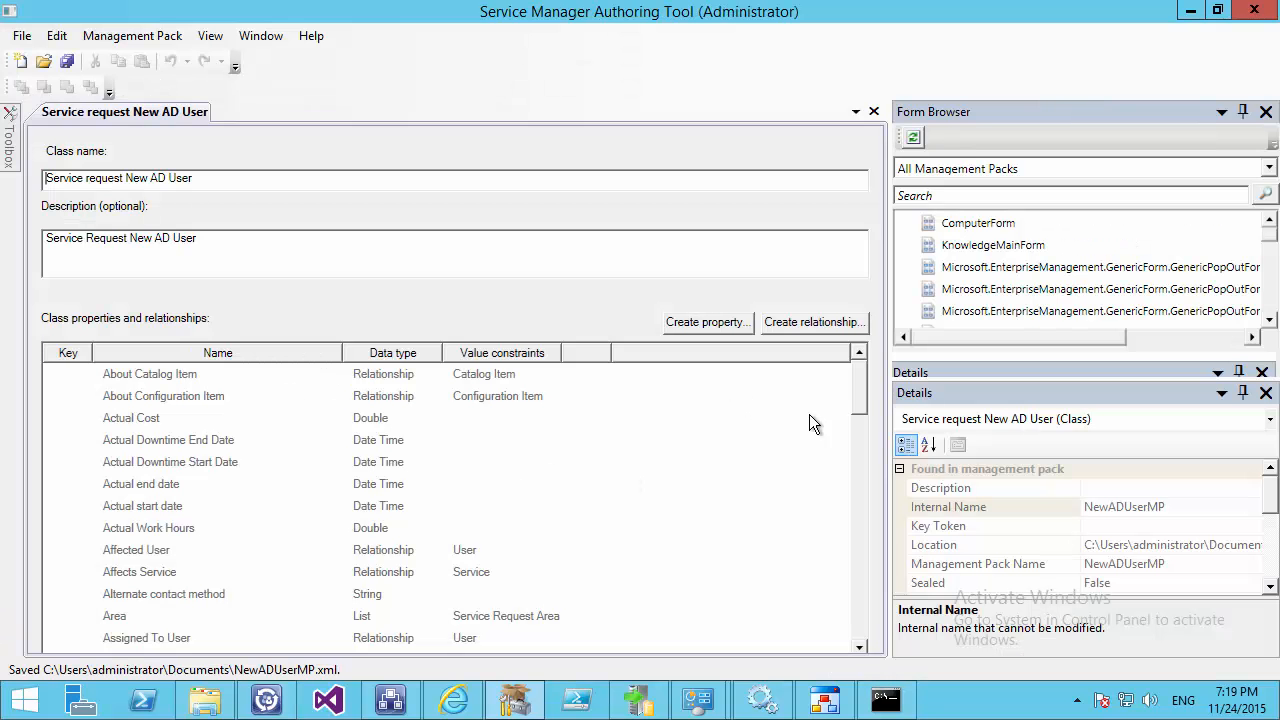
Switch to Service Manager Authoring Tool, add an EmailAddress property to the Service request New AD User class, and save the management pack
drag(862, 402, 852, 652)
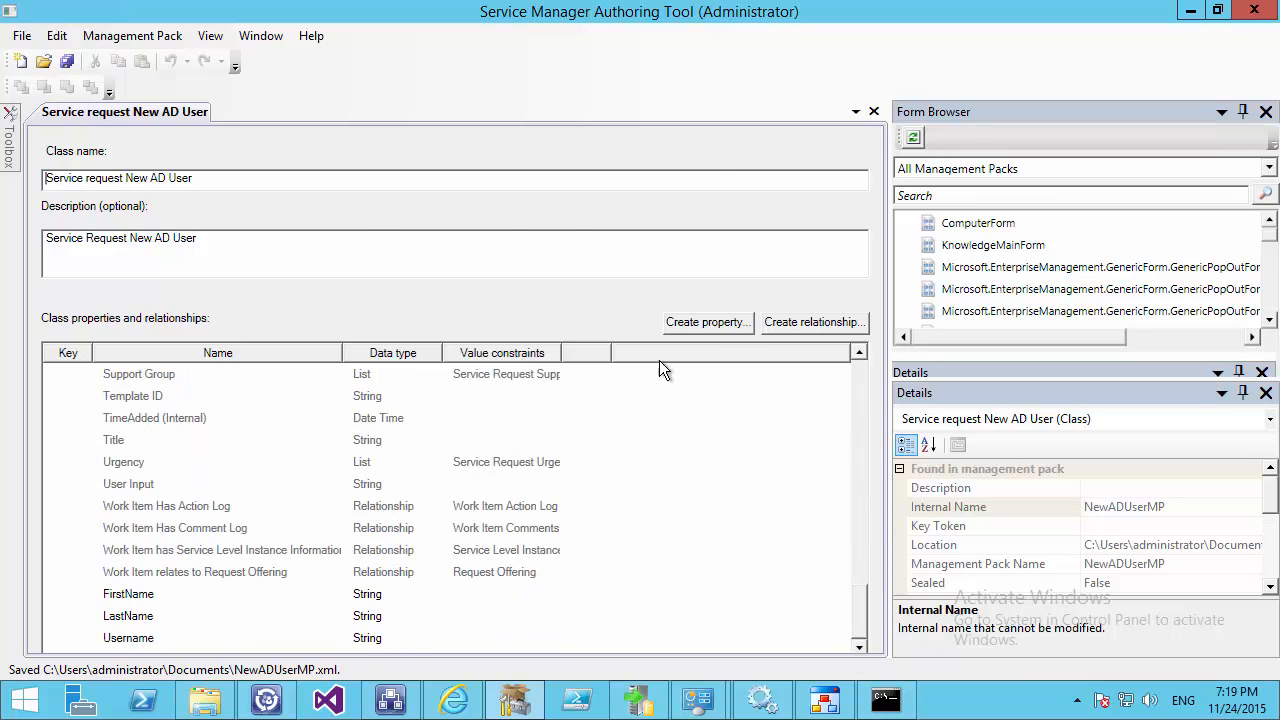
click(705, 321)
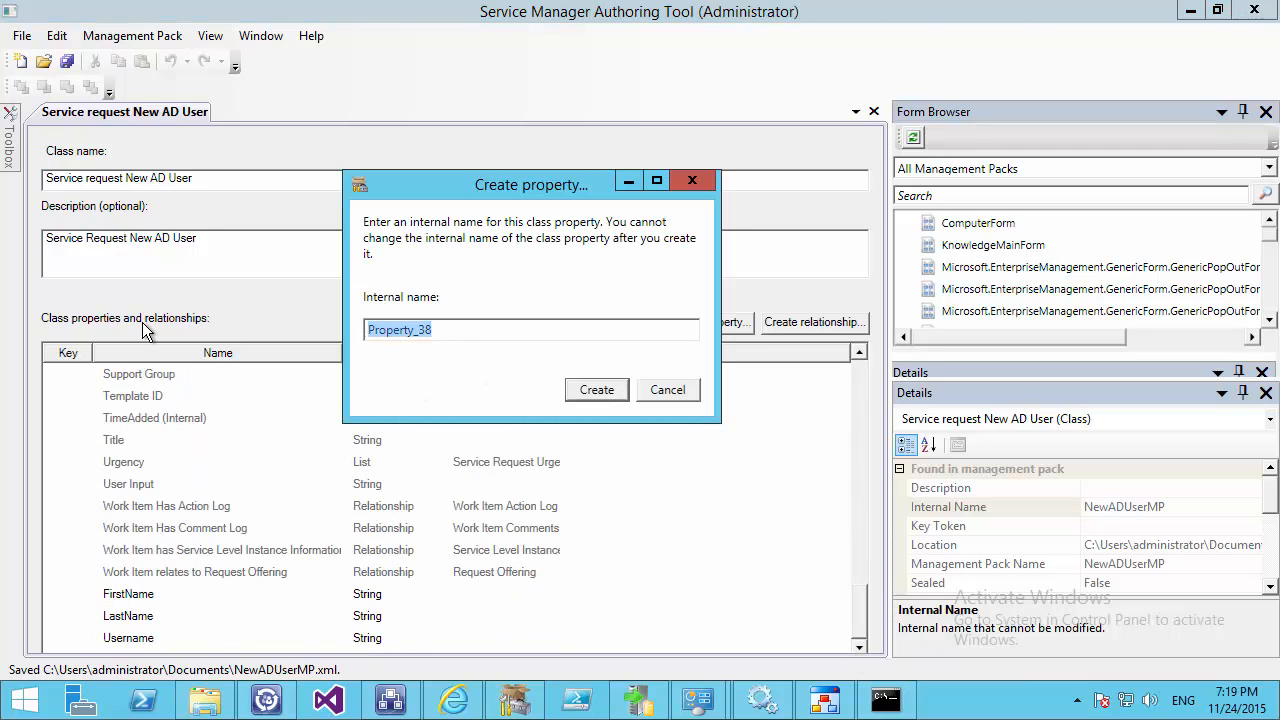
text(EmailAd)
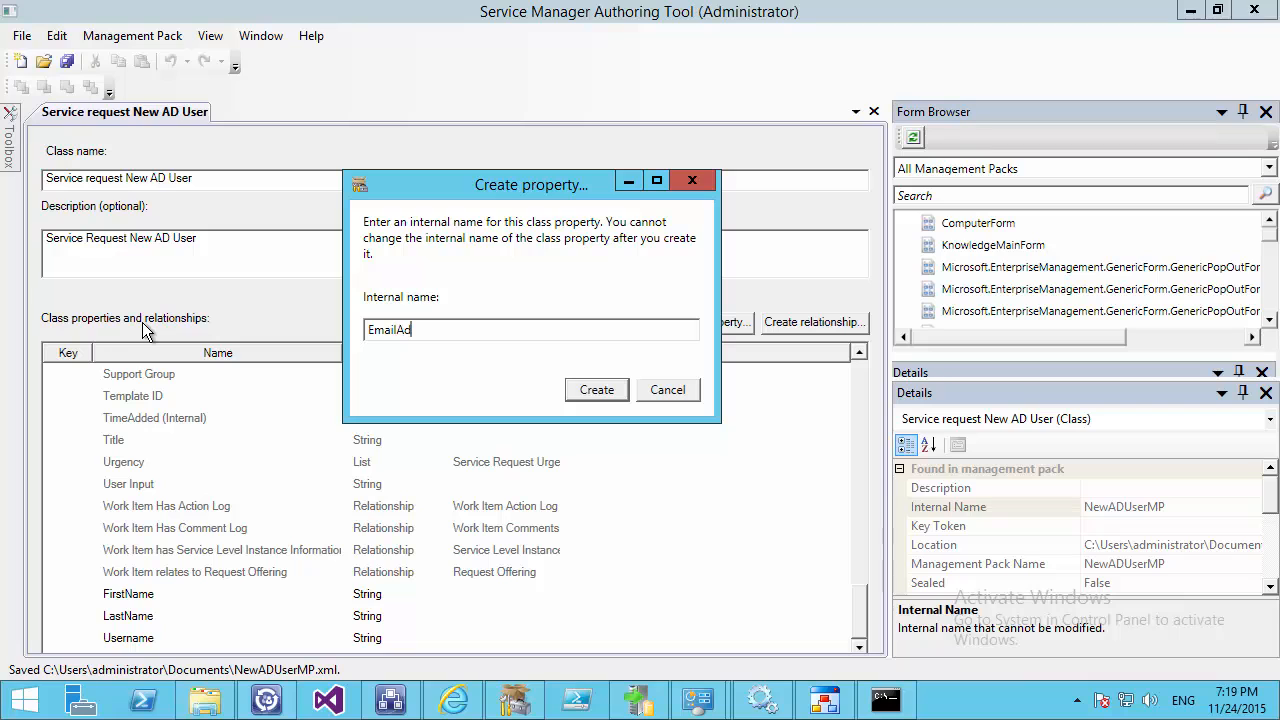
text(dress)
key(Return)
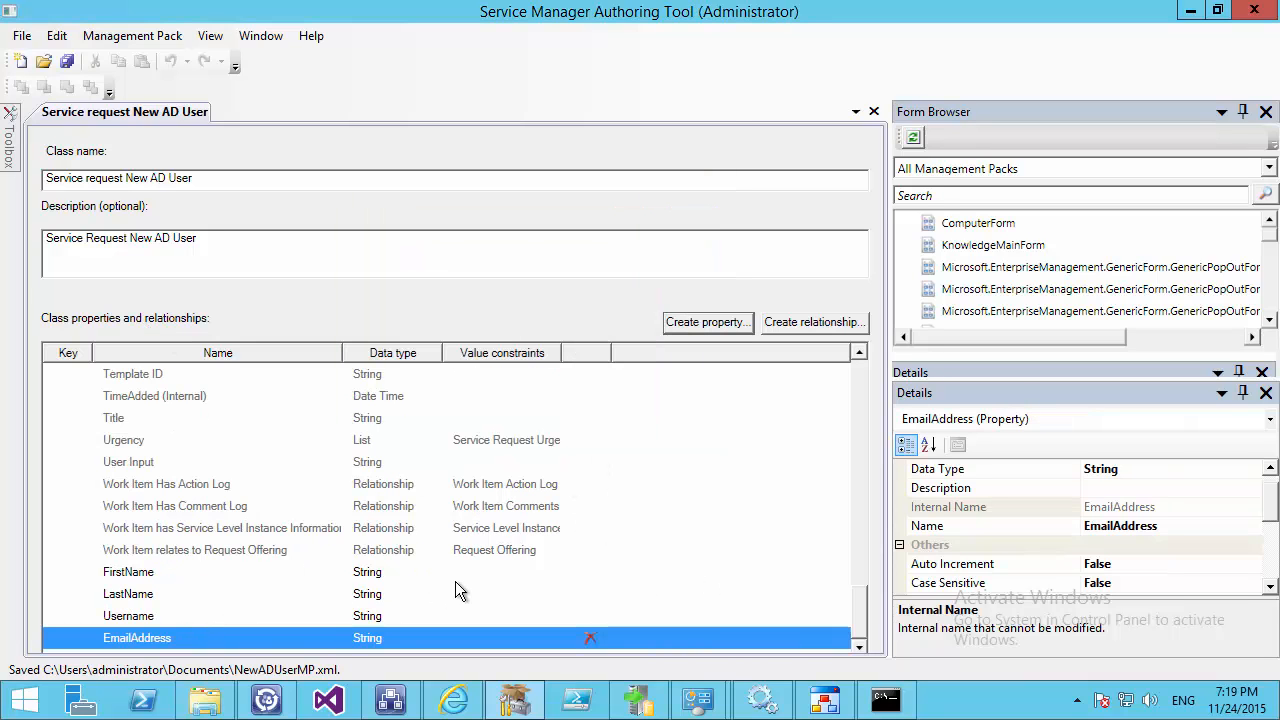
click(21, 35)
click(66, 156)
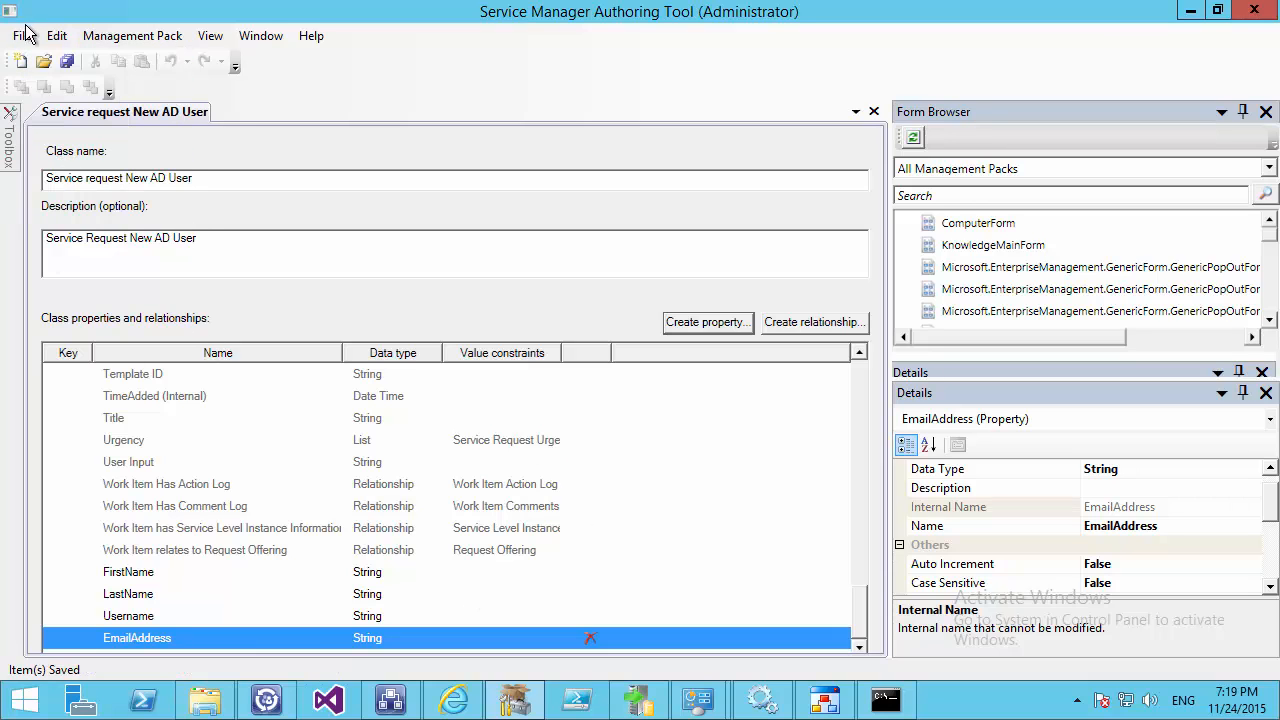
Begin sealing the NewADUserMP management pack with key file in2.snk from C:\Program Files (x86)\Microsoft Visual Studio 14.0
click(210, 35)
click(250, 54)
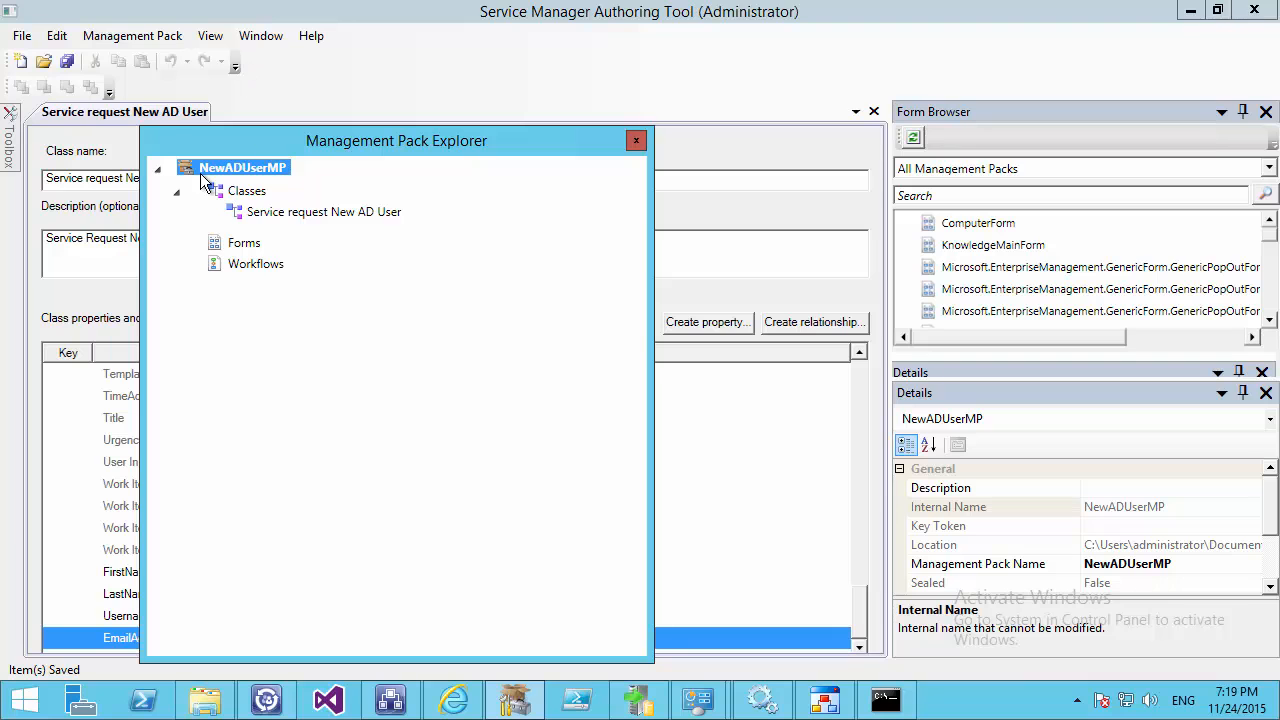
right_click(207, 172)
click(250, 227)
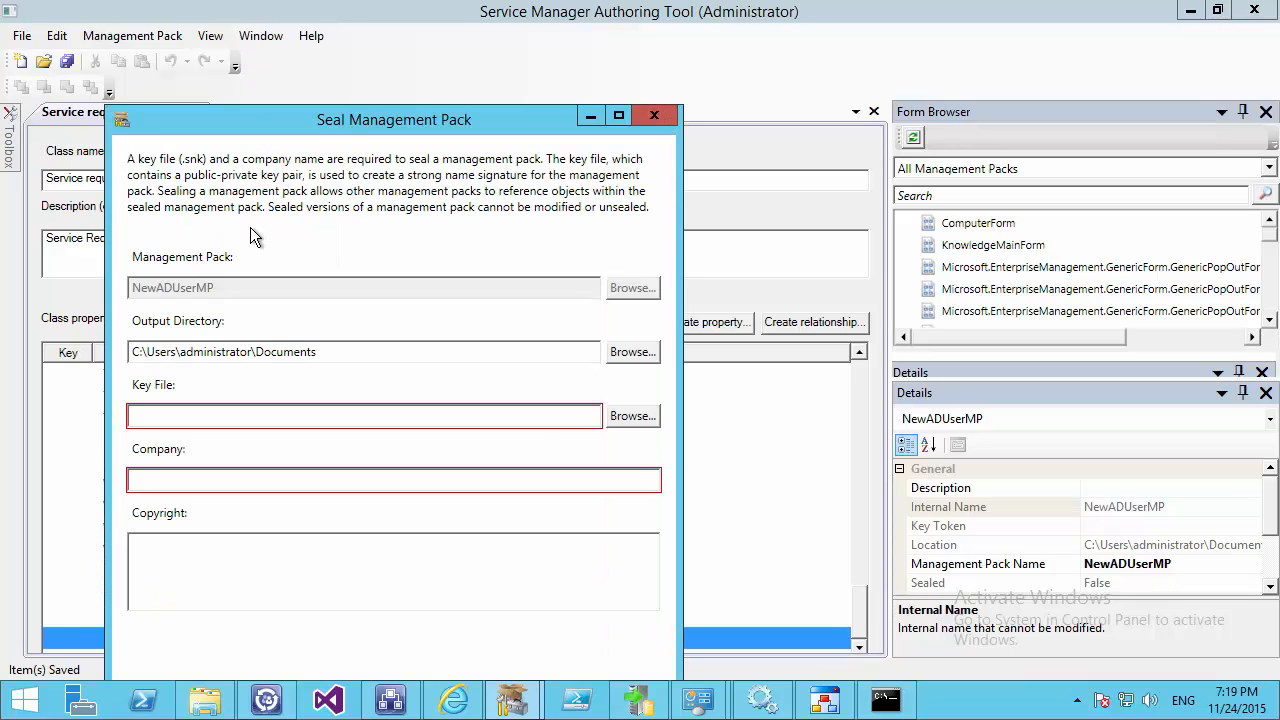
click(633, 420)
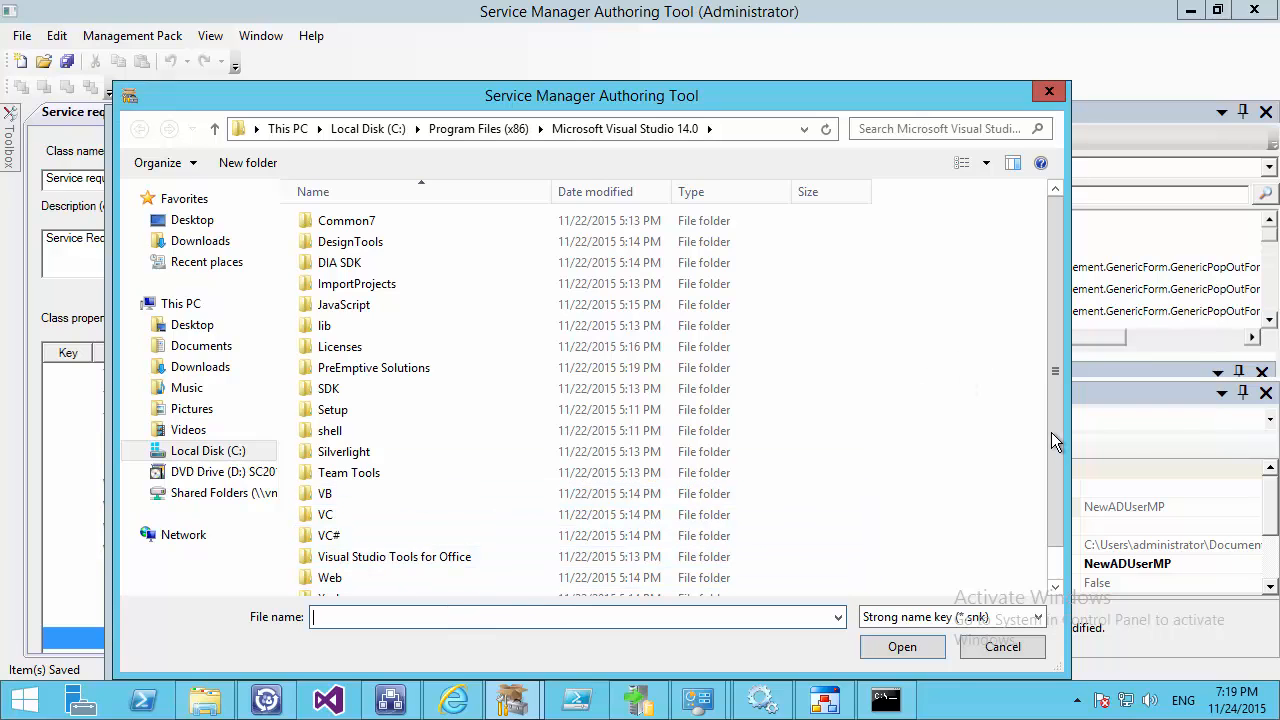
drag(1053, 433, 1049, 533)
double_click(326, 584)
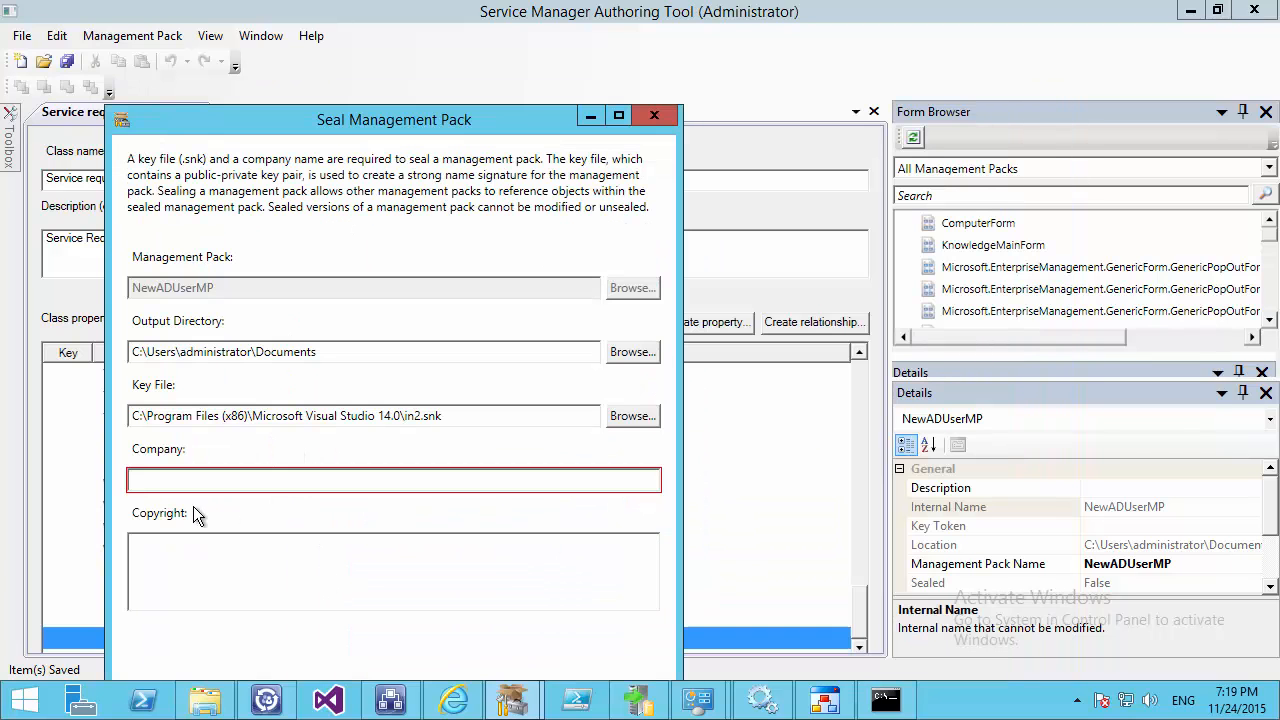
Set the sealing company to Test, seal the management pack, and close the sealing dialog
text(Test)
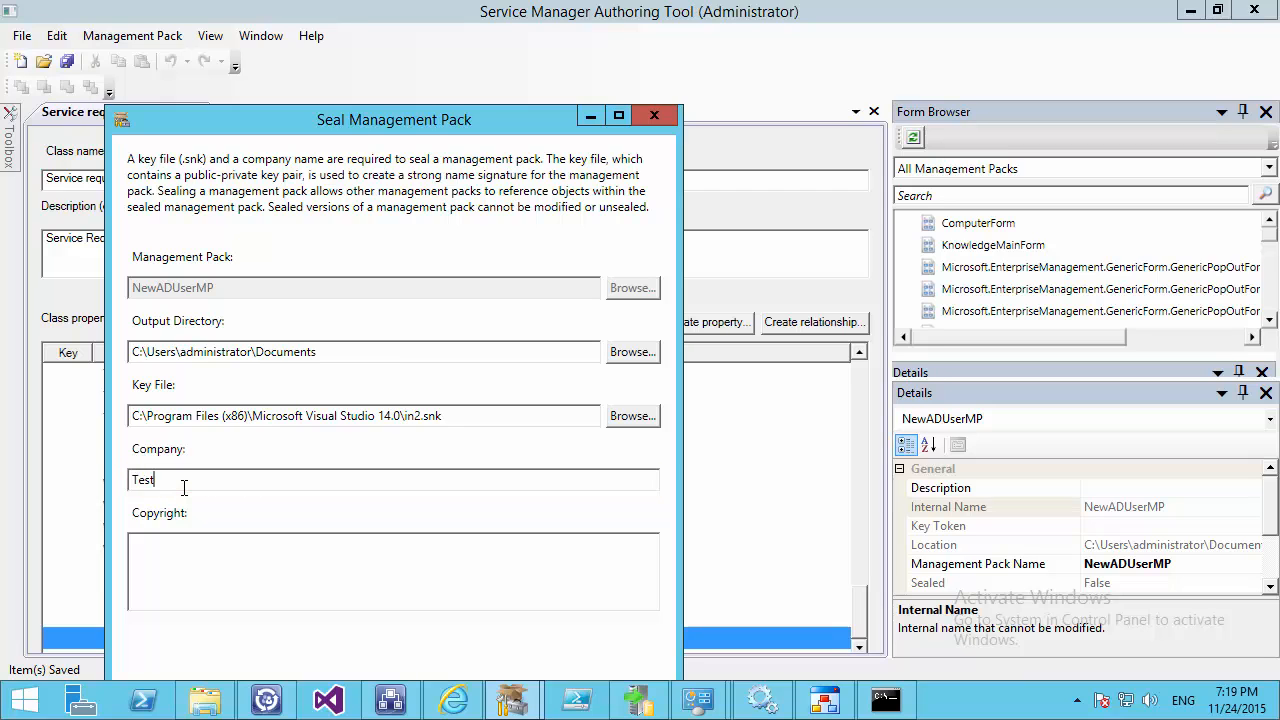
key(Return)
click(625, 640)
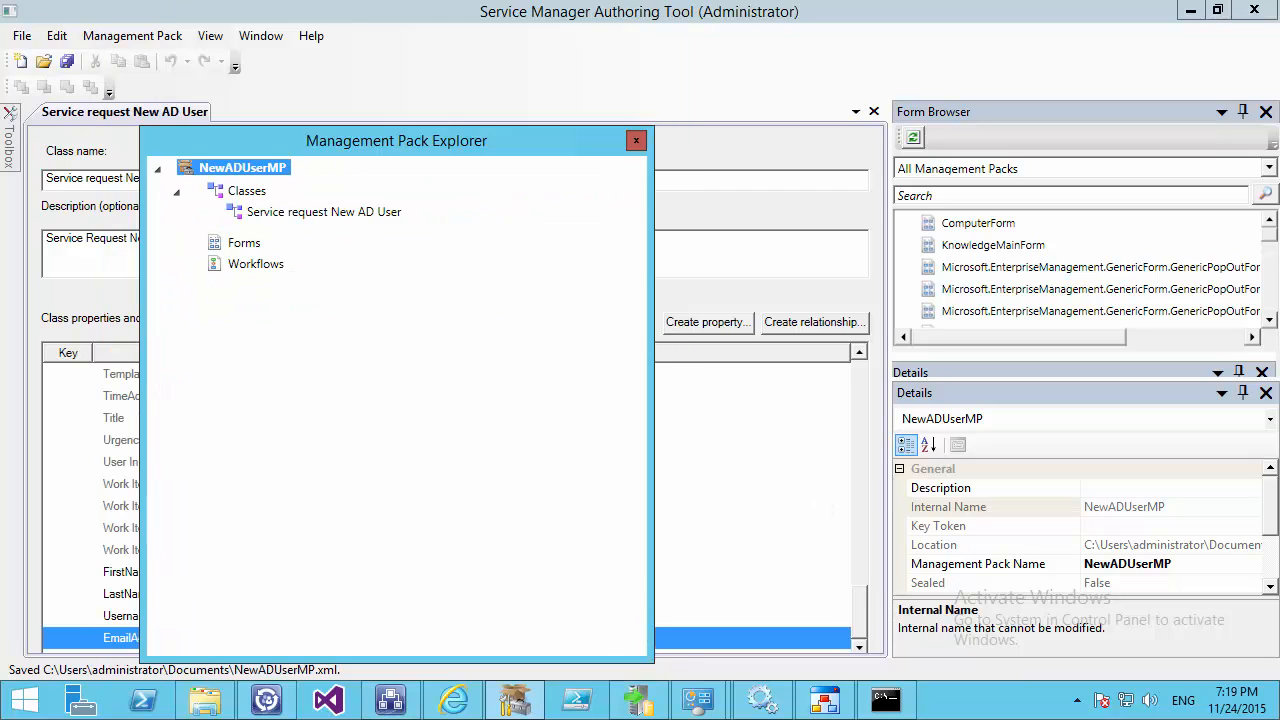
Switch to Service Manager Console and import the newly sealed NewADUserMP .mp file over the existing management pack
click(266, 700)
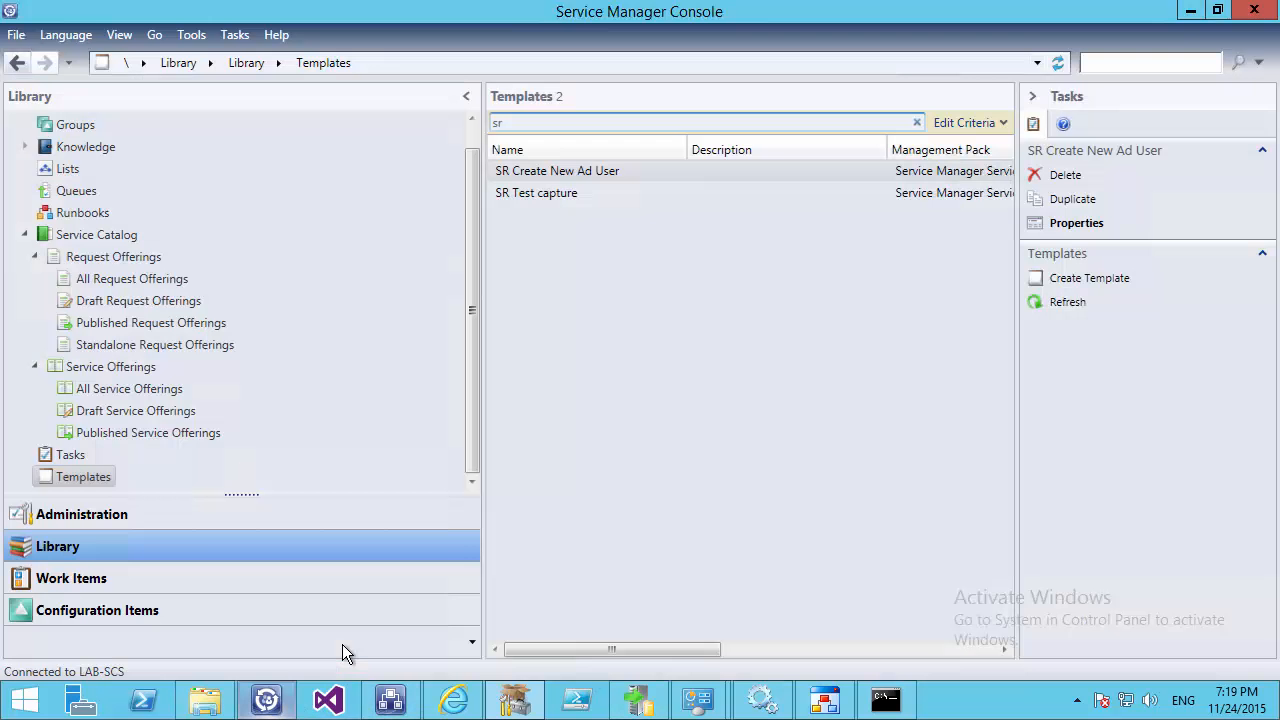
click(86, 514)
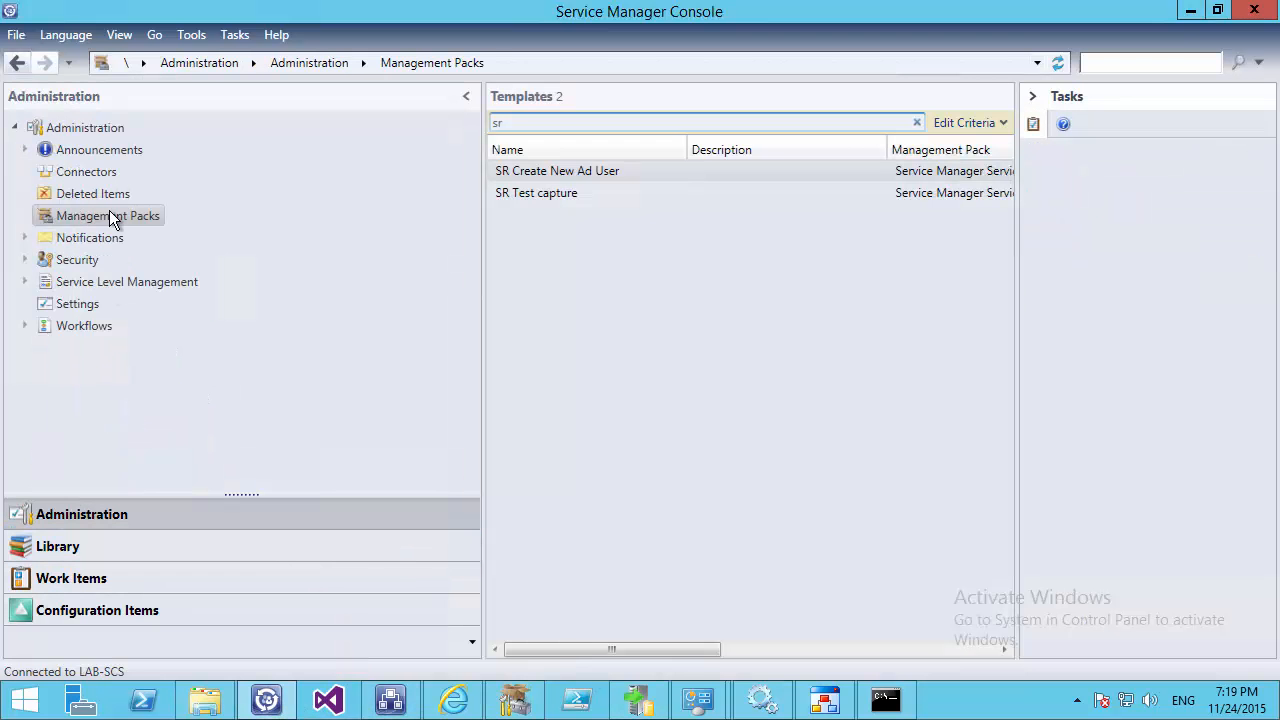
right_click(110, 222)
click(132, 259)
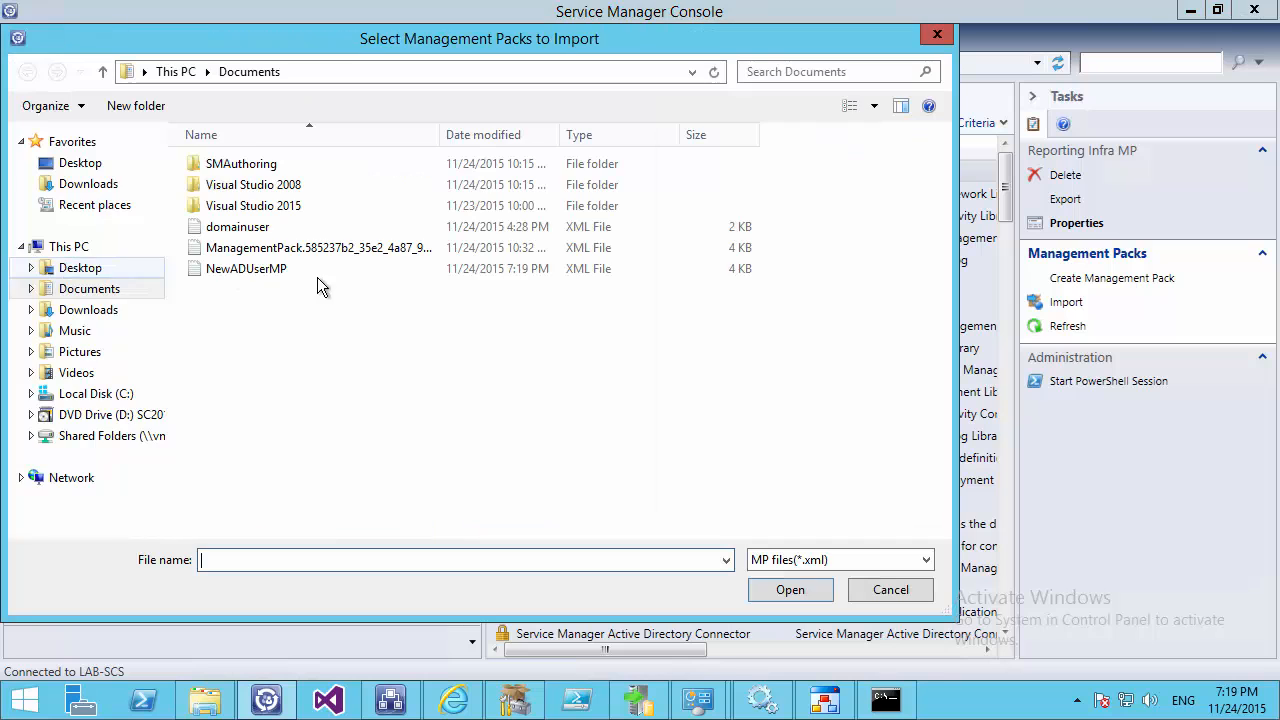
click(838, 560)
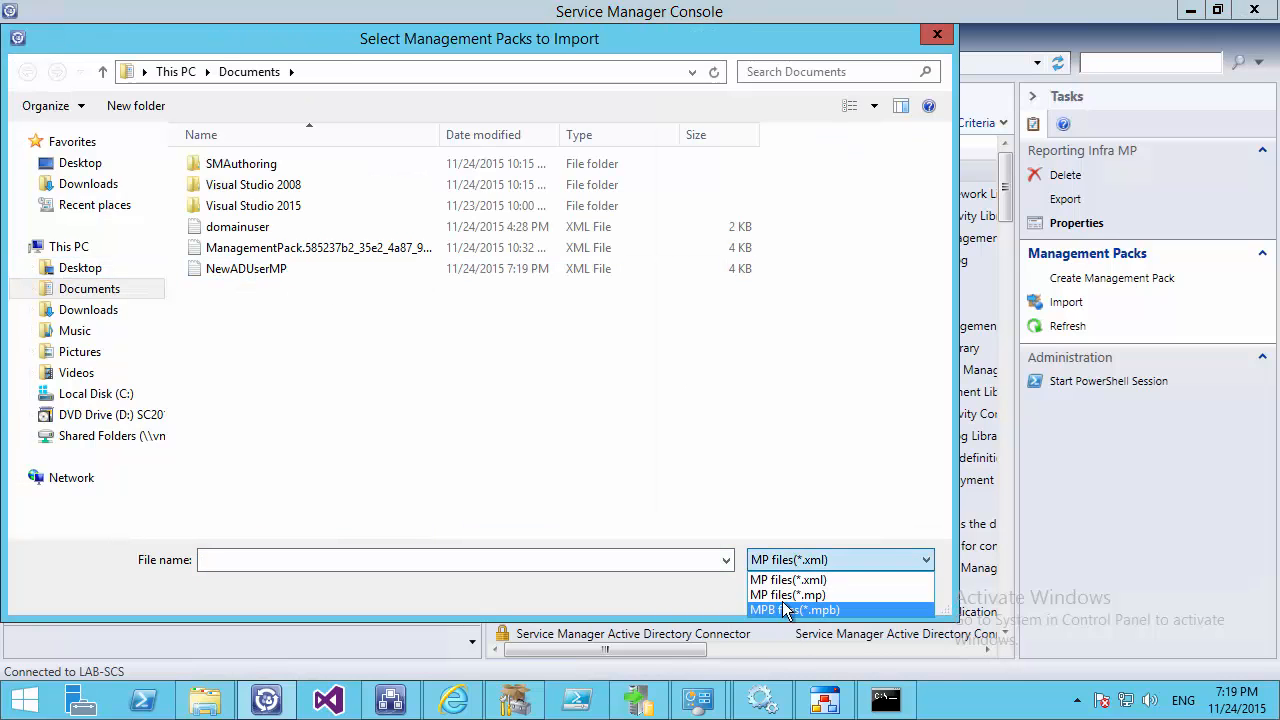
click(788, 594)
double_click(286, 228)
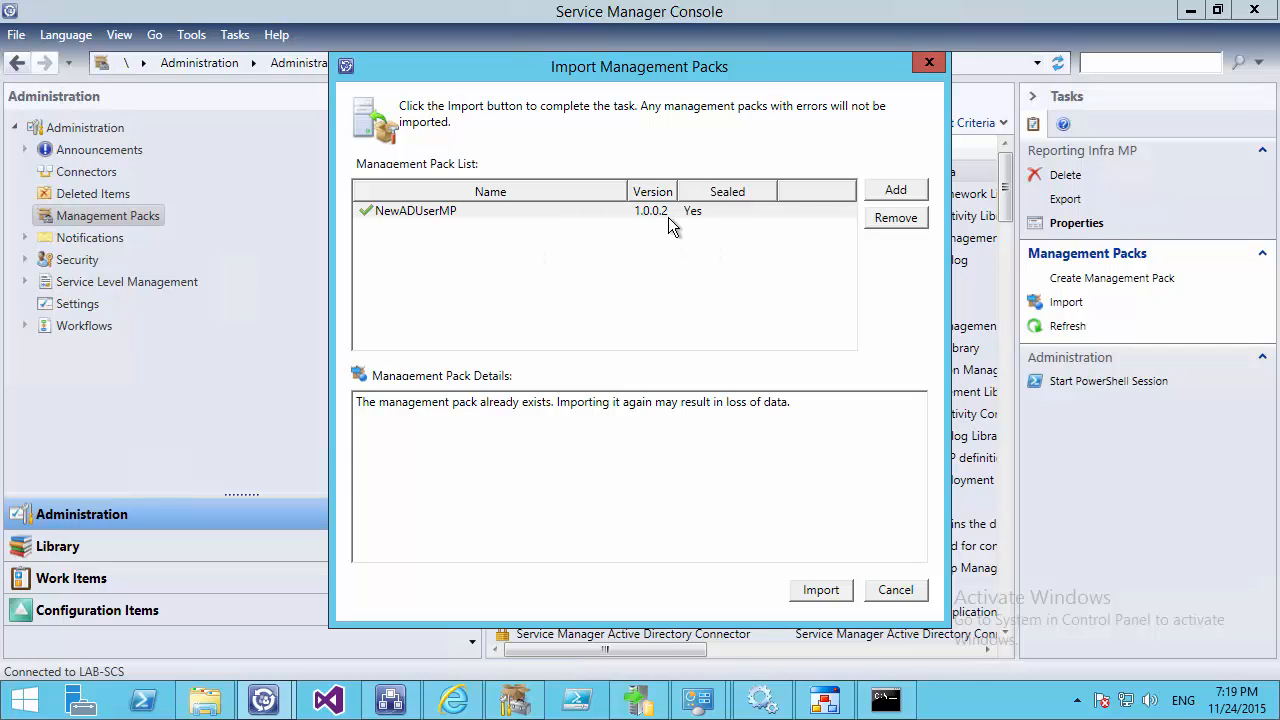
click(821, 589)
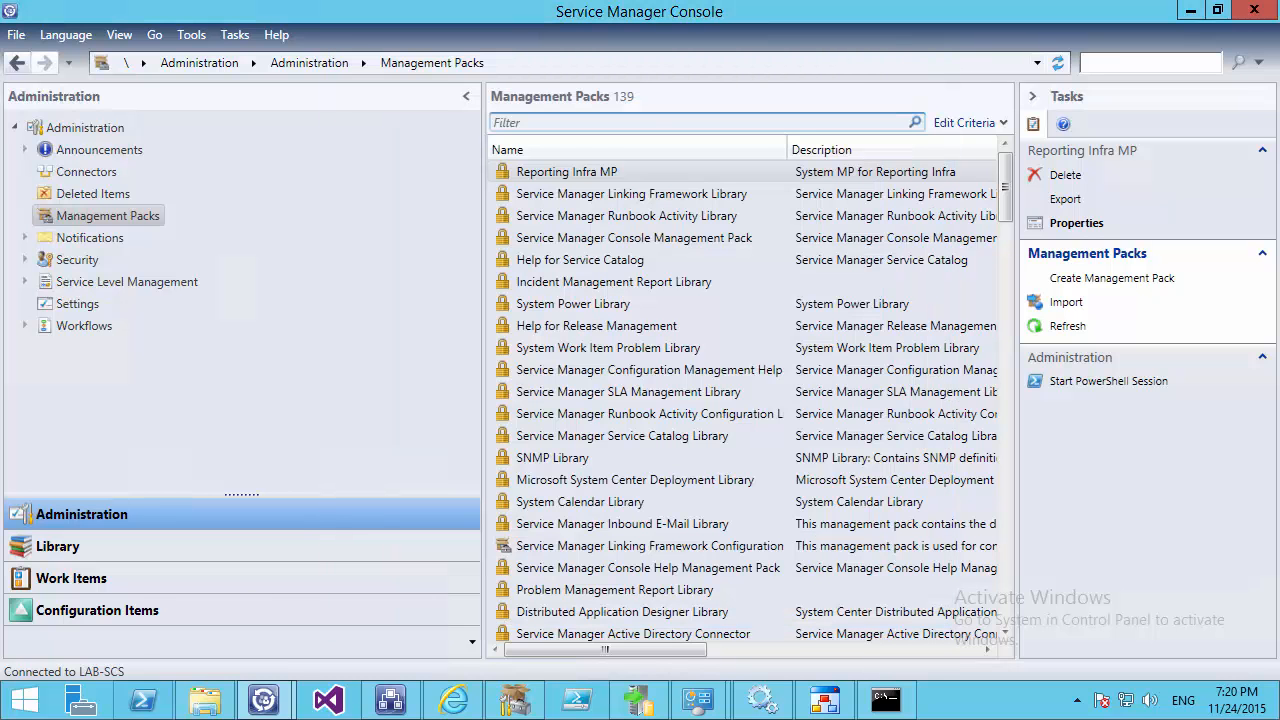
Filter the library templates by "sr", open the SR Create New AD User V2 template form, and examine its extension fields
mouse_move(263, 700)
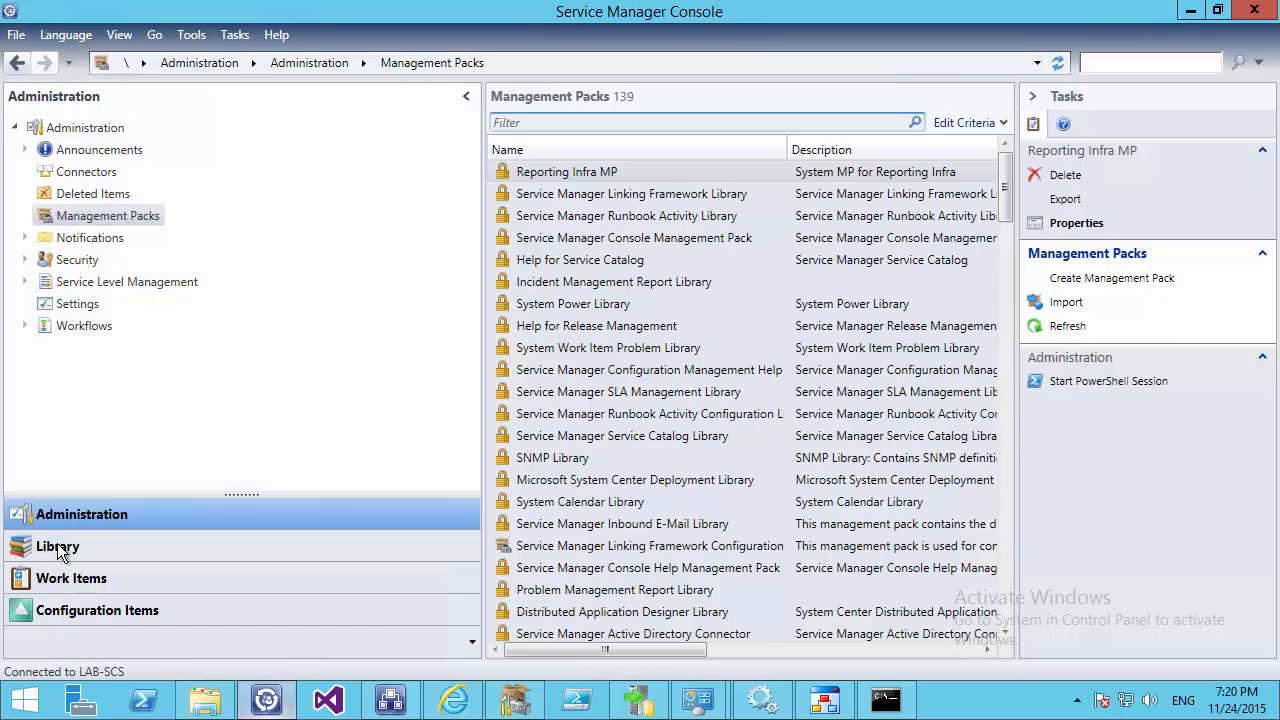
click(58, 546)
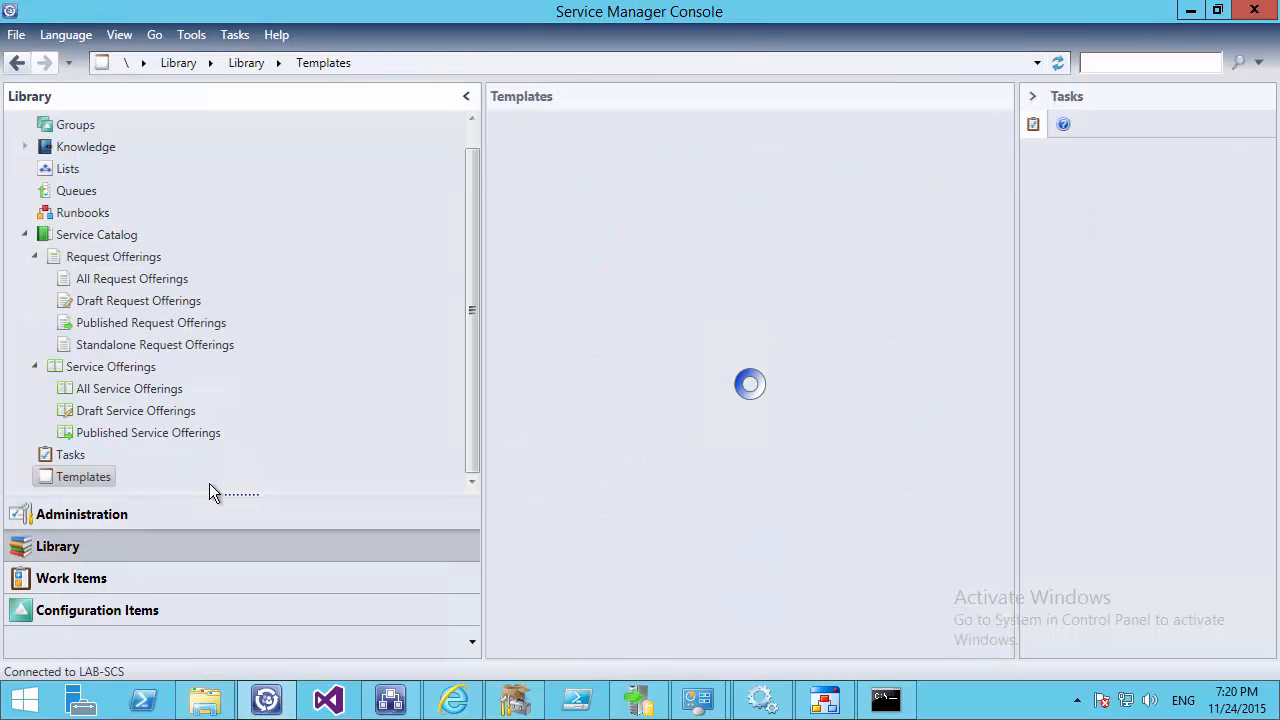
text(sr)
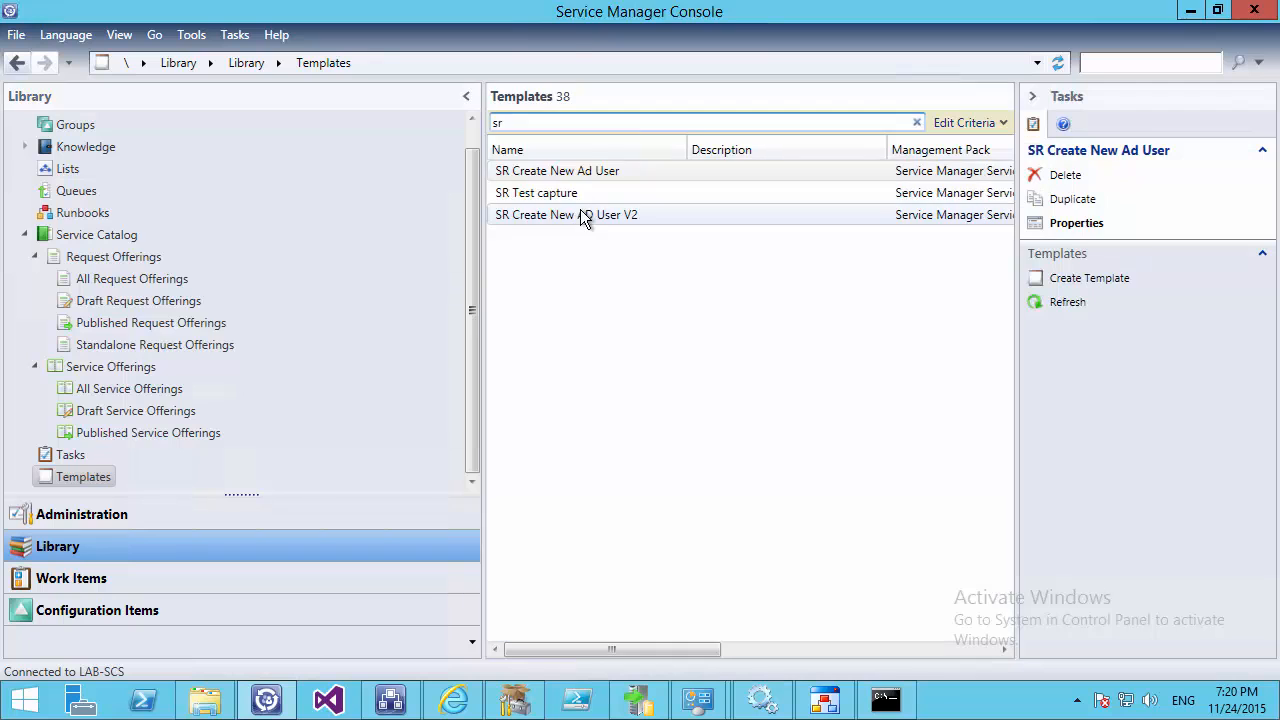
double_click(580, 214)
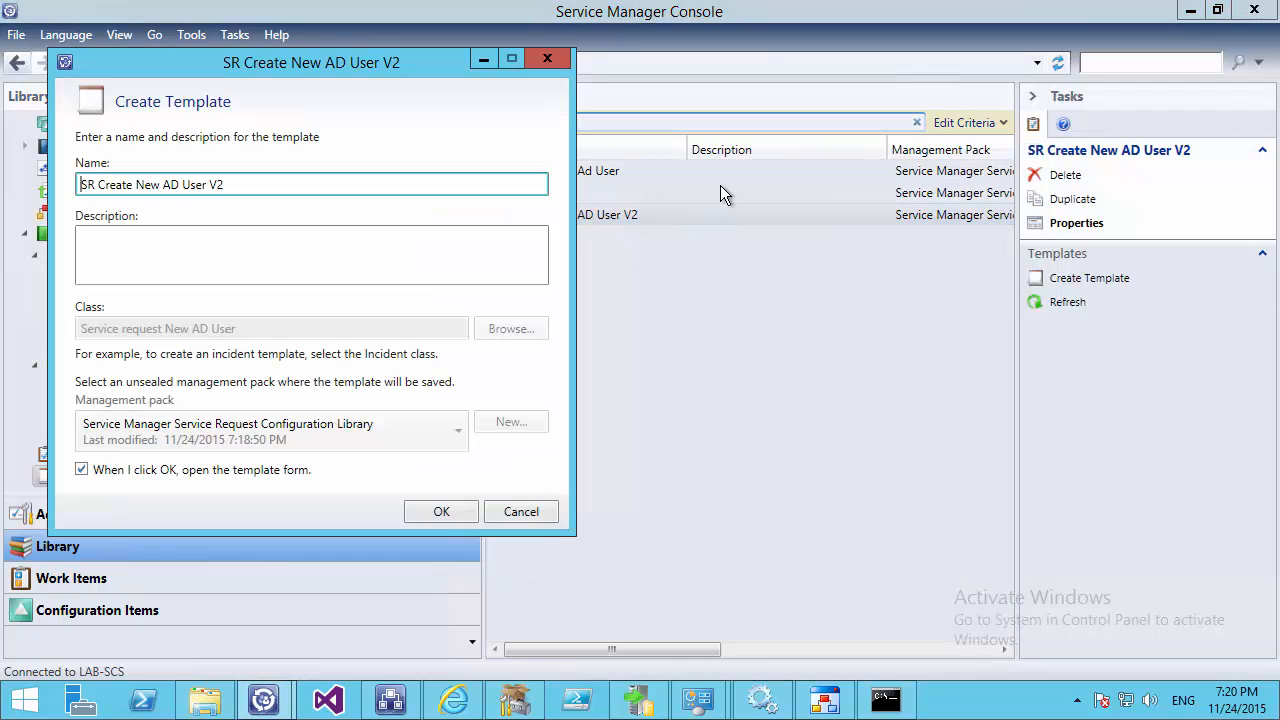
click(436, 511)
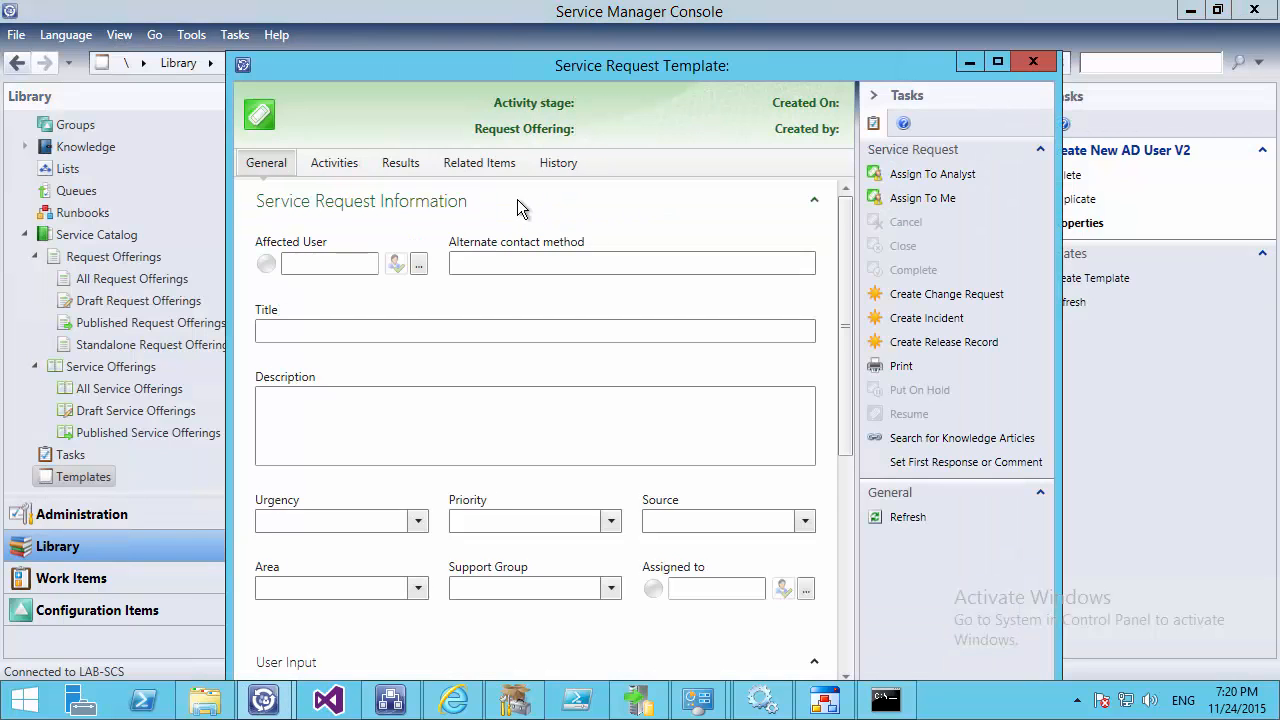
click(474, 101)
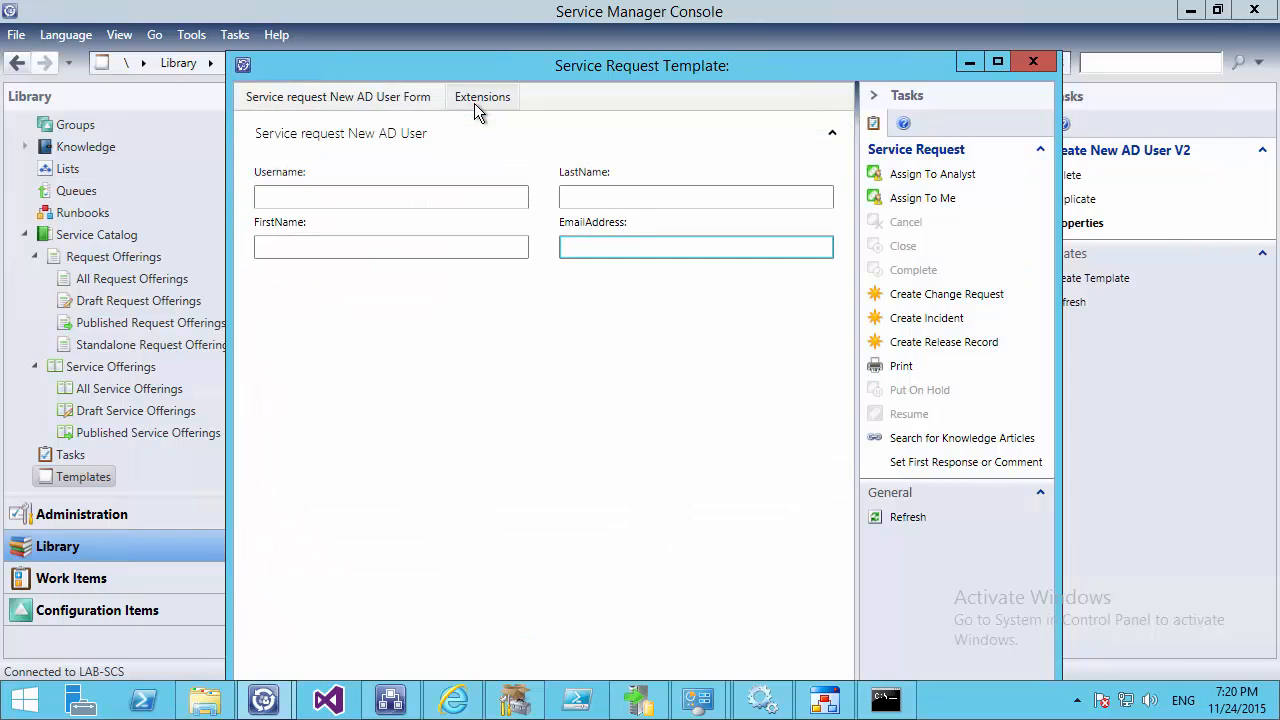